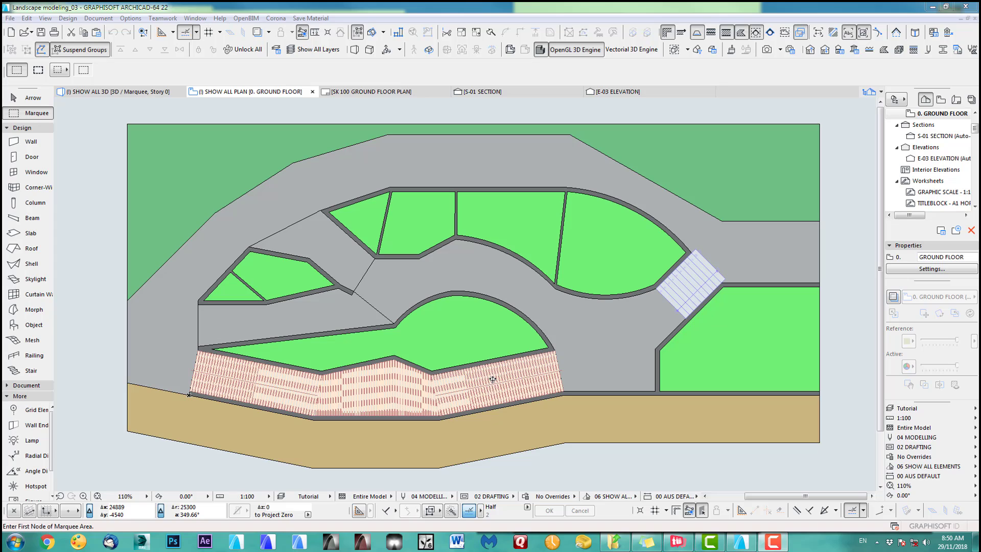
Show the finished landscape model in 3D and orbit around it to view its terrain, walls, paths and stairs.
key("F3")
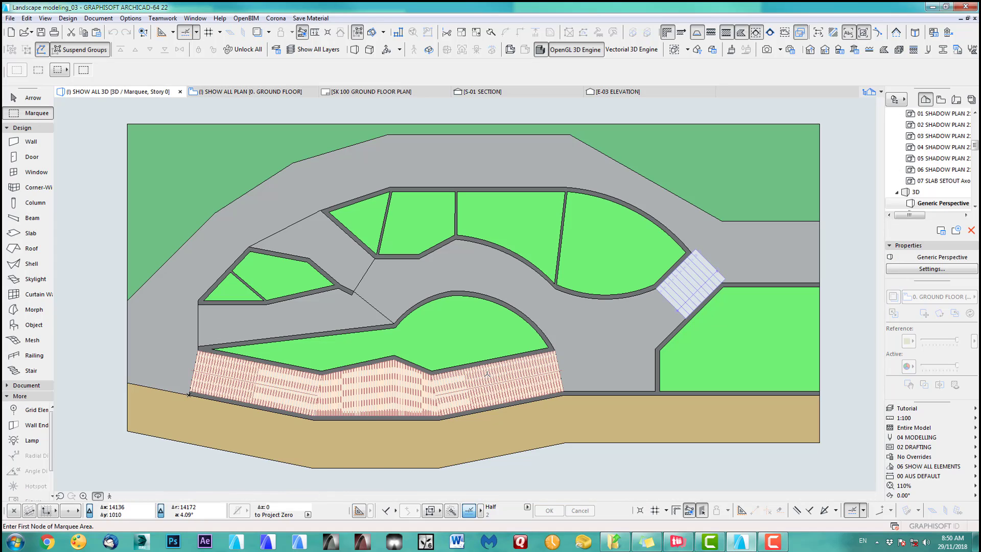
middle_click_drag(447, 336, 475, 324, "shift")
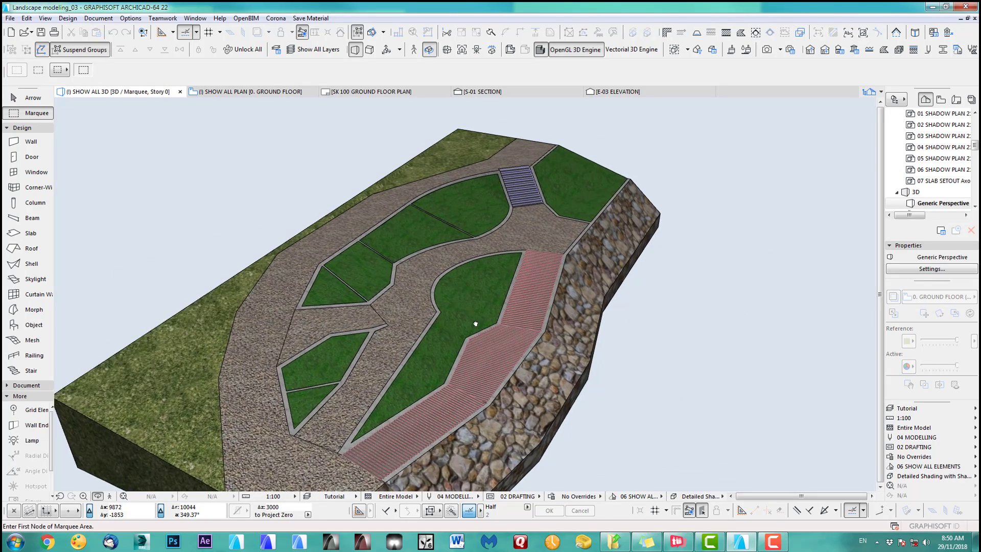
scroll(511, 304, "up", 3)
middle_click_drag(543, 287, 546, 312, "shift")
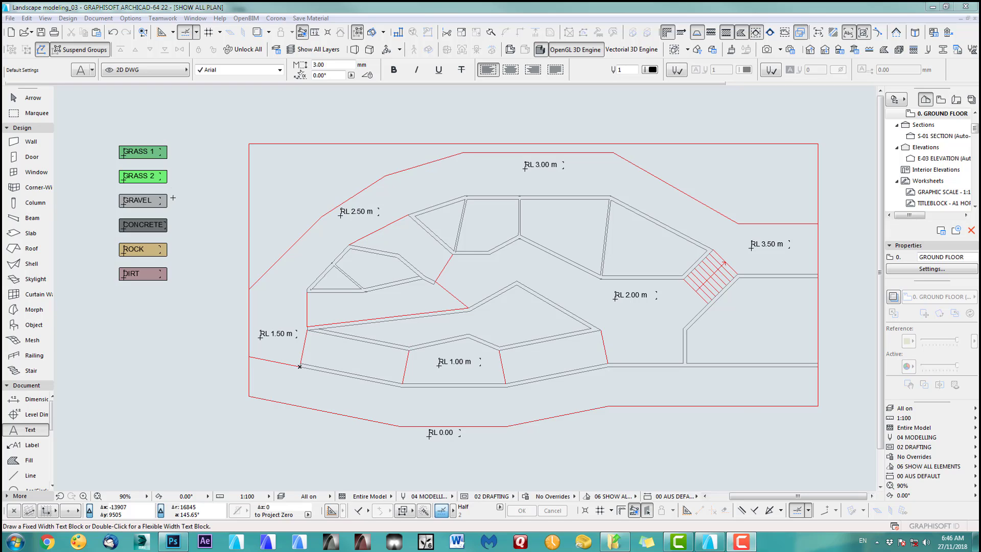
Examine the plan's garden walls and material samples in the 3D view, then return to the floor plan.
left_click(44, 341)
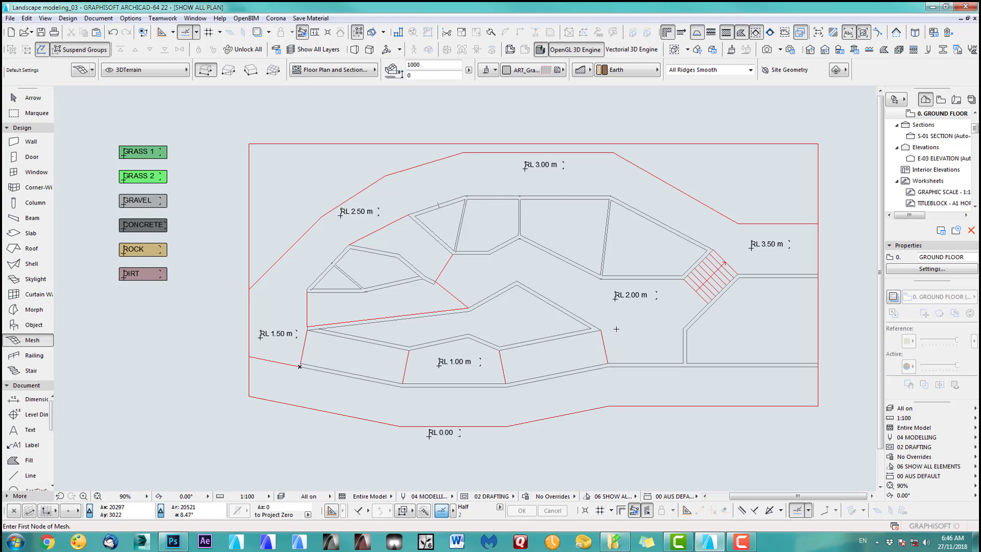
left_click(34, 142)
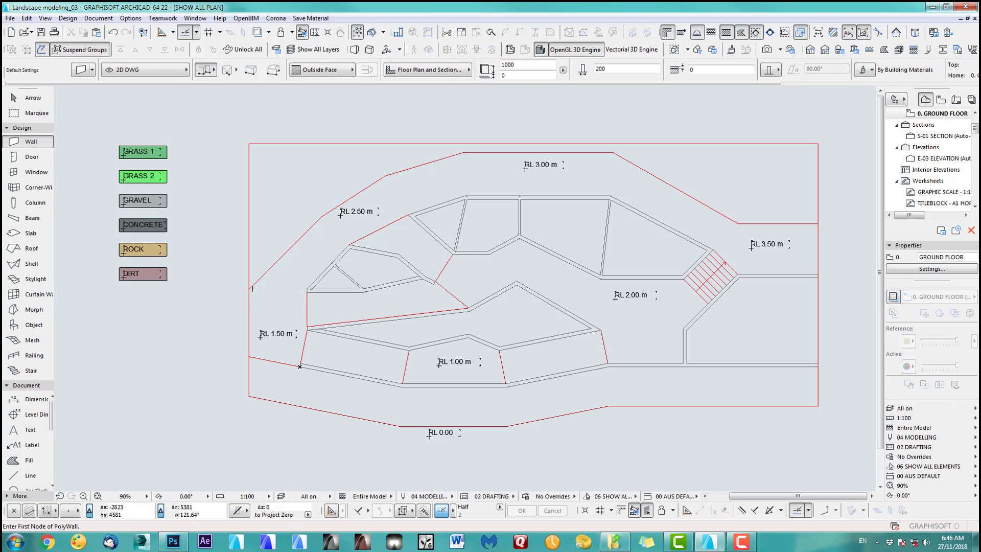
key("F3")
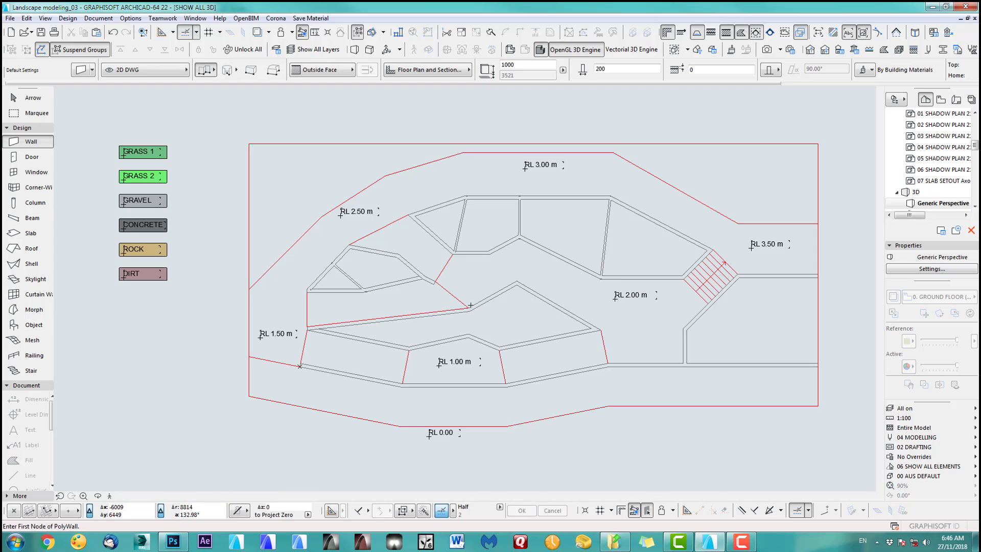
middle_click_drag(443, 313, 293, 420)
scroll(293, 420, "down", 10)
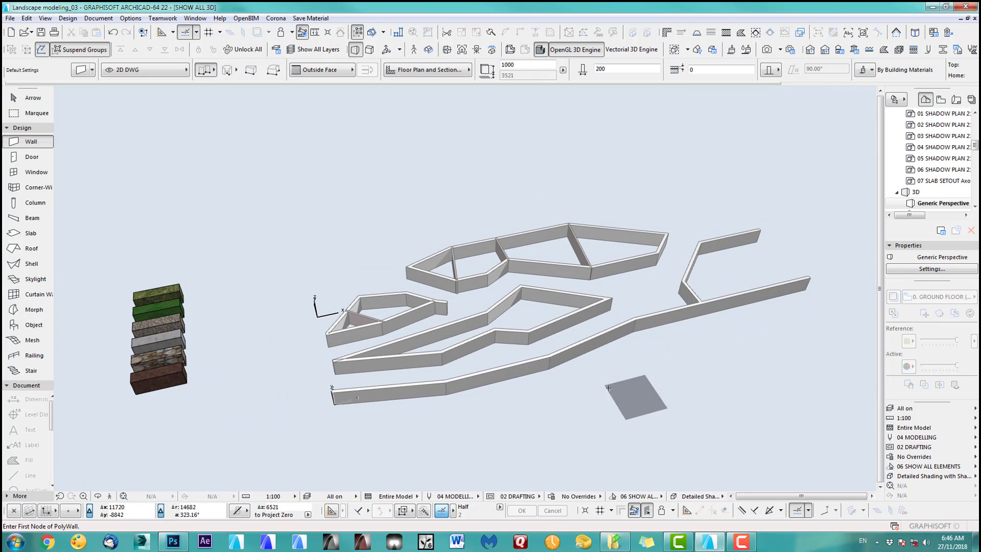
middle_click_drag(472, 339, 513, 374, "shift")
key("F2")
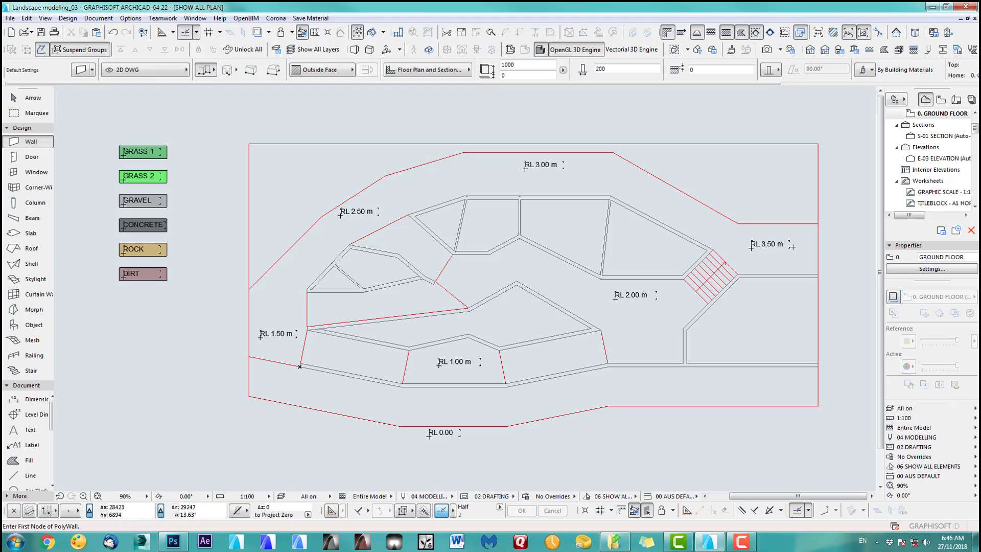
Review the project's working units and close them without changes.
left_click(130, 18)
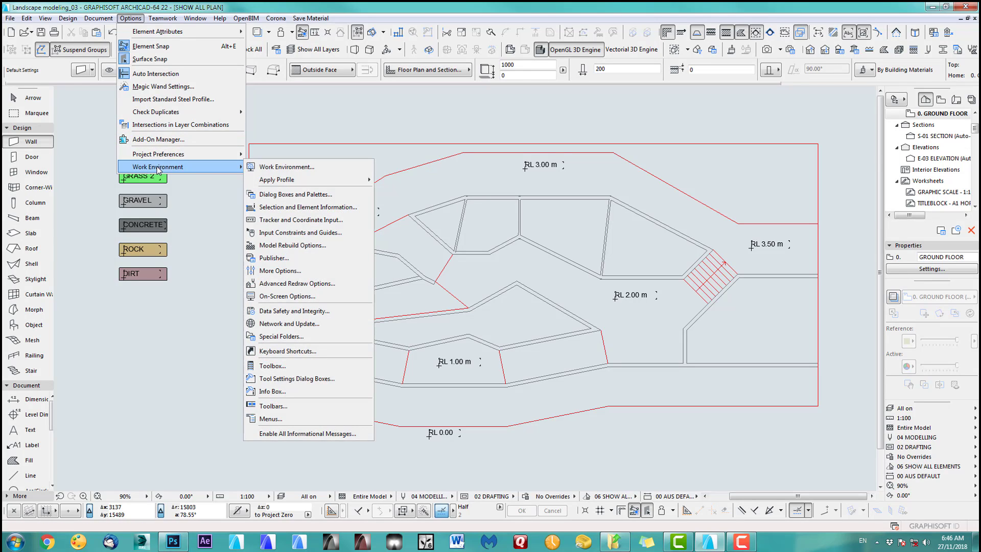
mouse_move(214, 155)
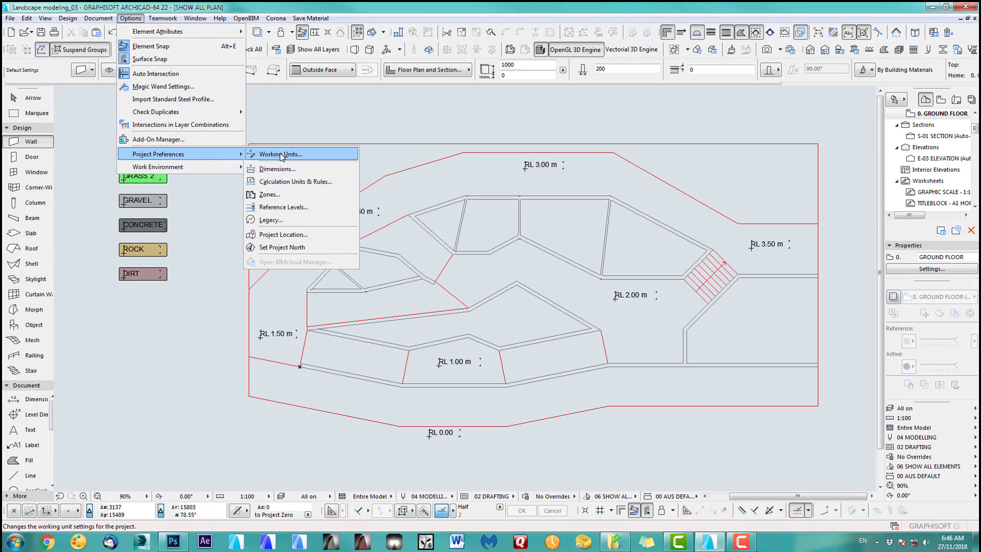
left_click(281, 154)
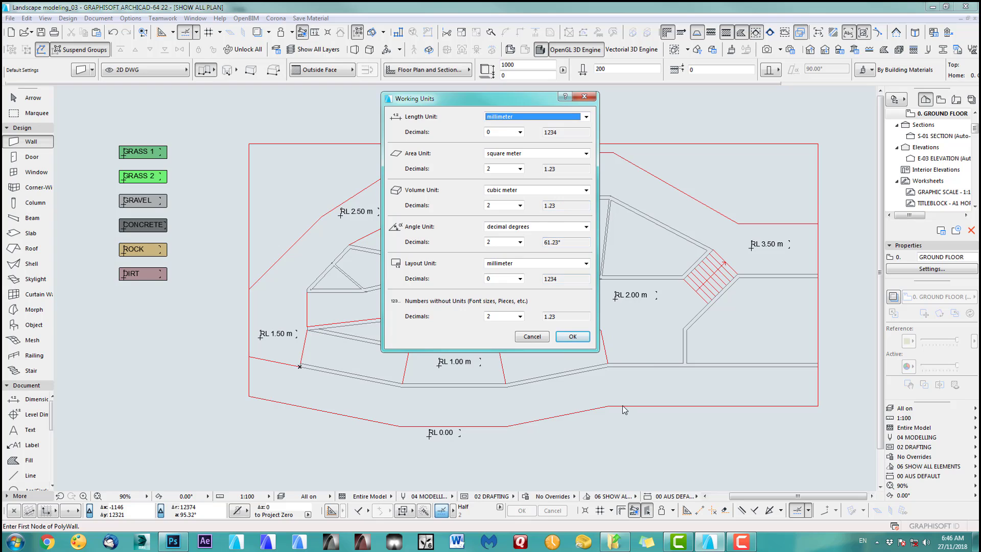
left_click(532, 337)
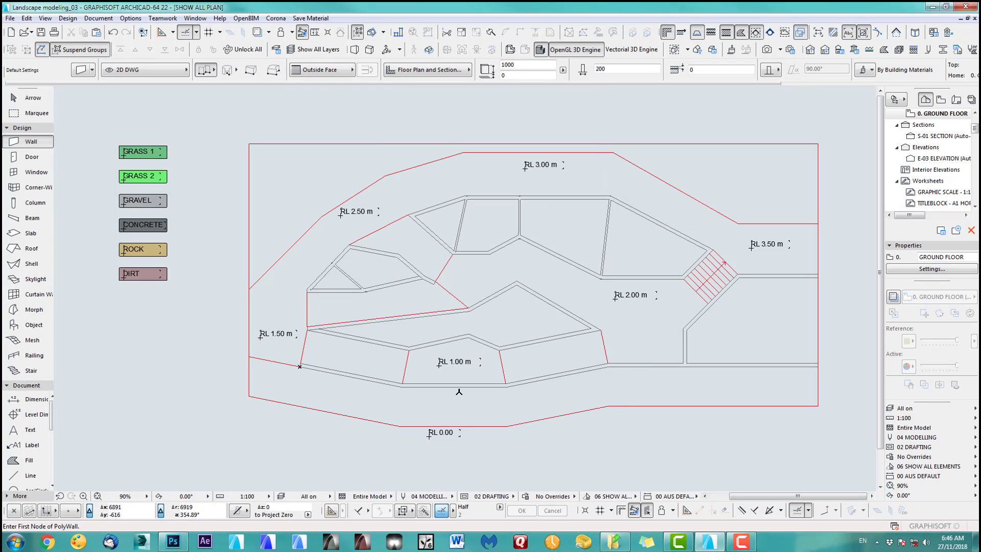
Pick up the CONCRETE sample's settings and review their cover fill and override surfaces in the mesh defaults.
middle_click_drag(578, 339, 561, 336)
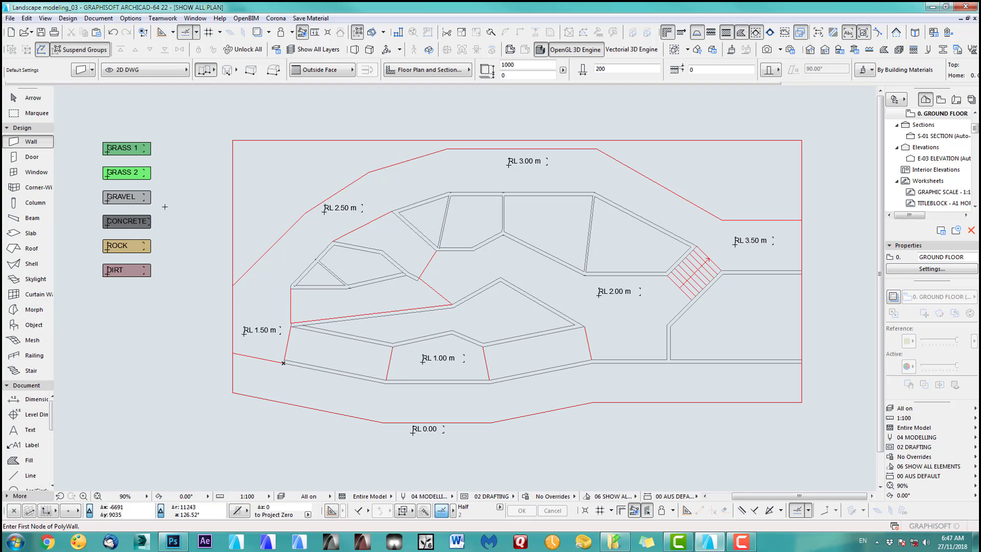
key("alt")
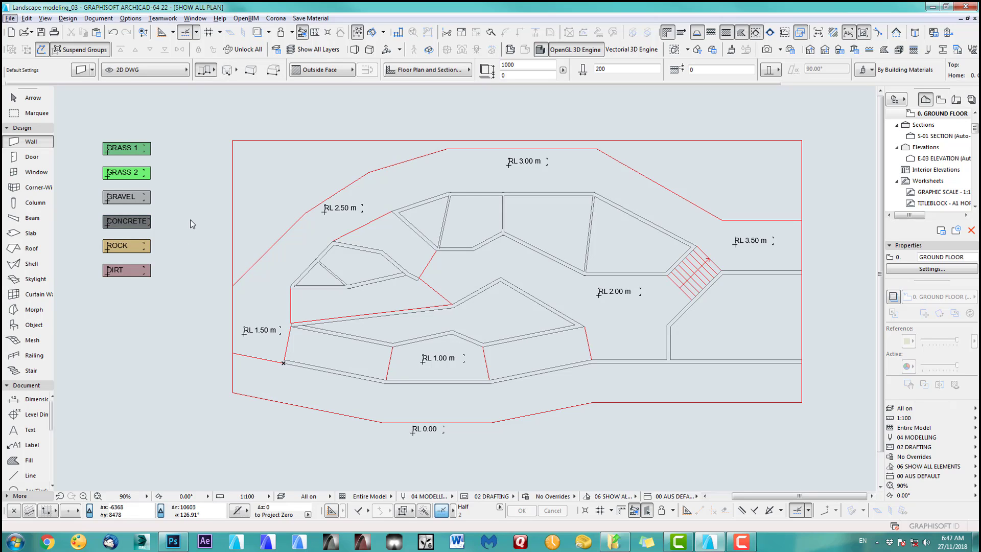
key("alt")
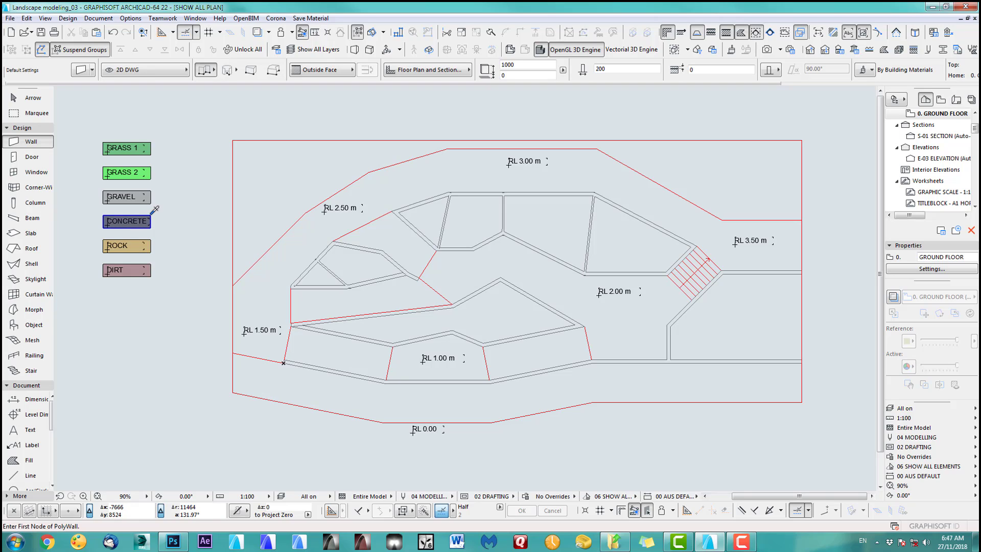
left_click(152, 214, "alt")
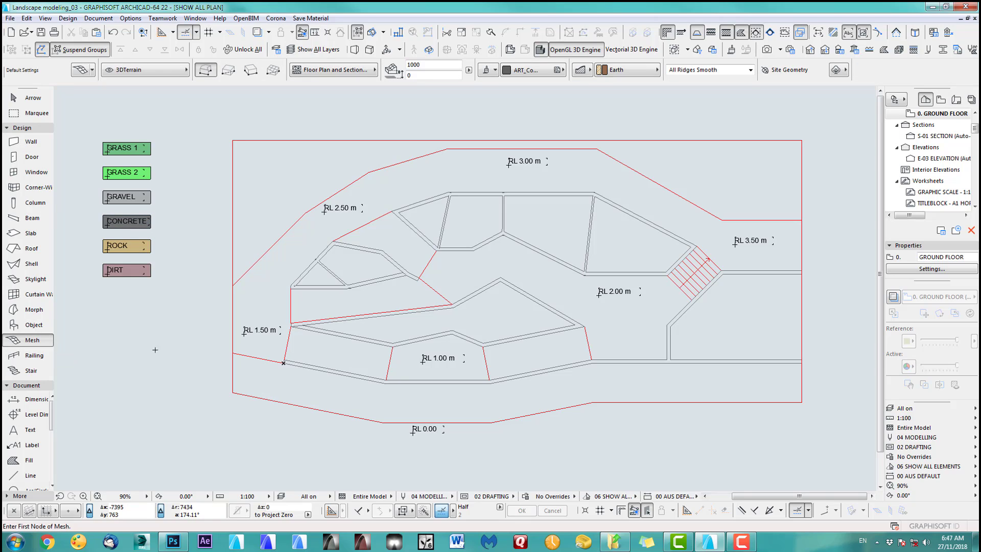
double_click(32, 341)
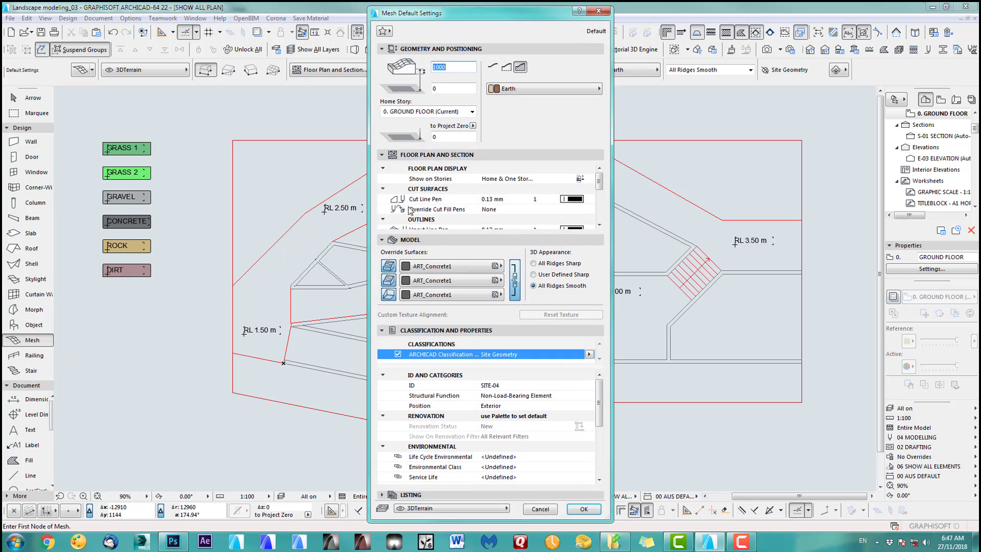
left_click_drag(598, 182, 599, 207)
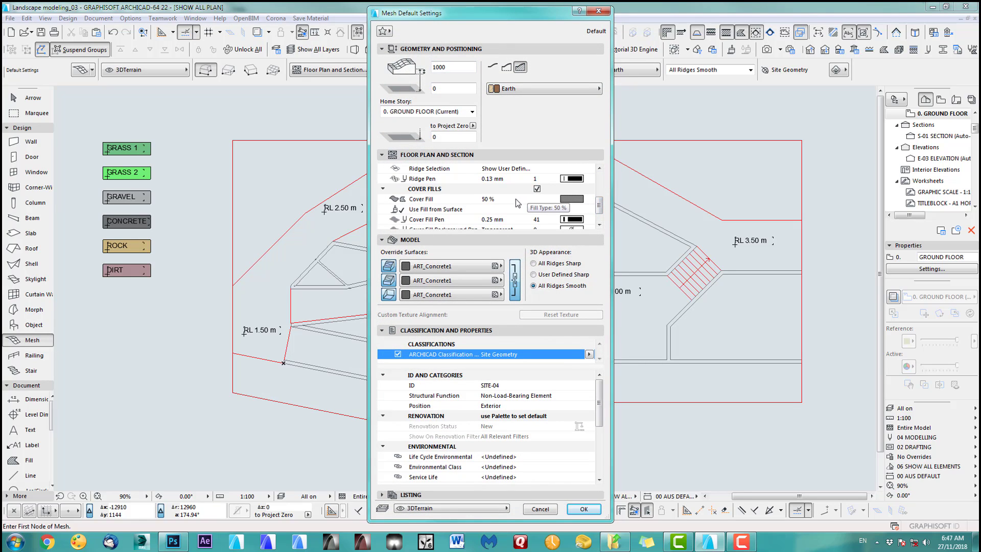
left_click(570, 200)
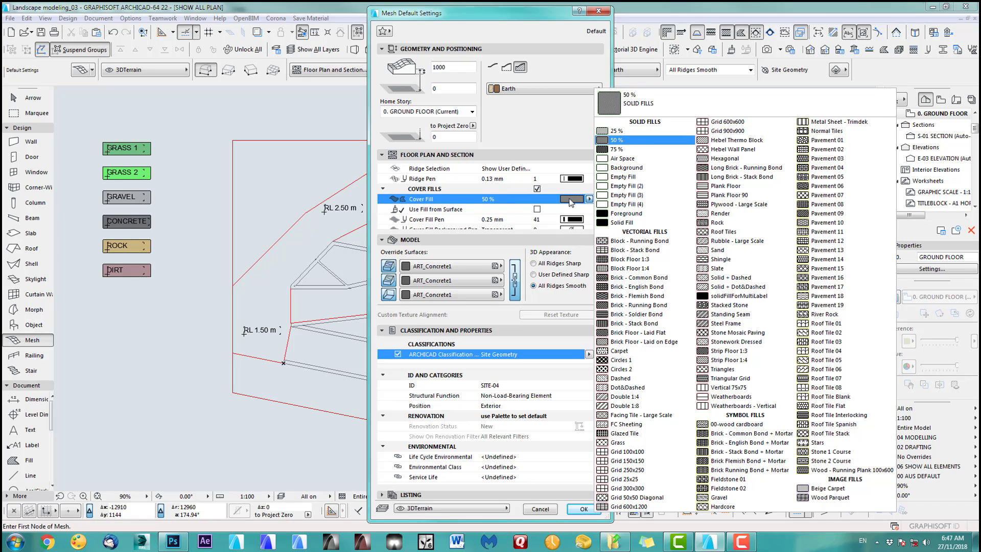
left_click(570, 199)
left_click_drag(600, 210, 601, 218)
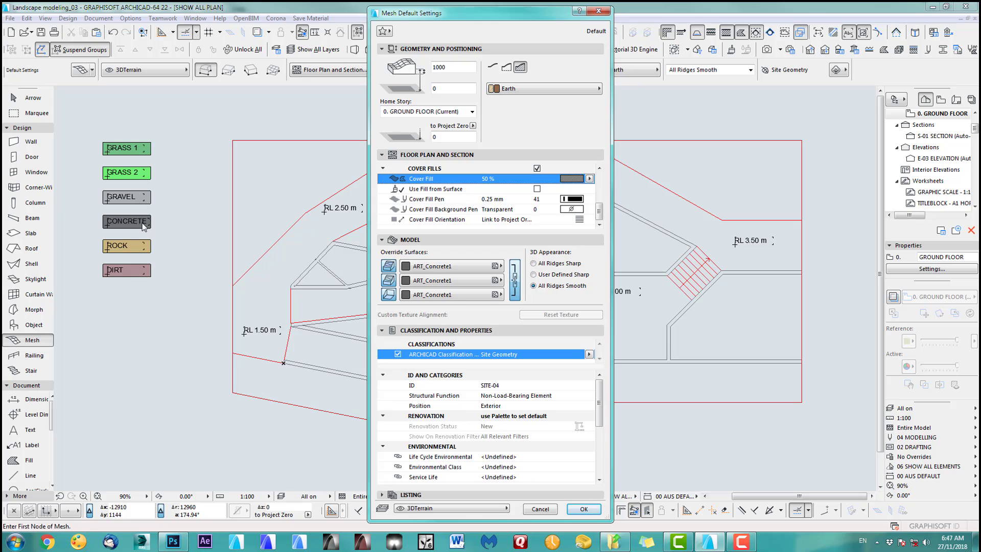
left_click(583, 509)
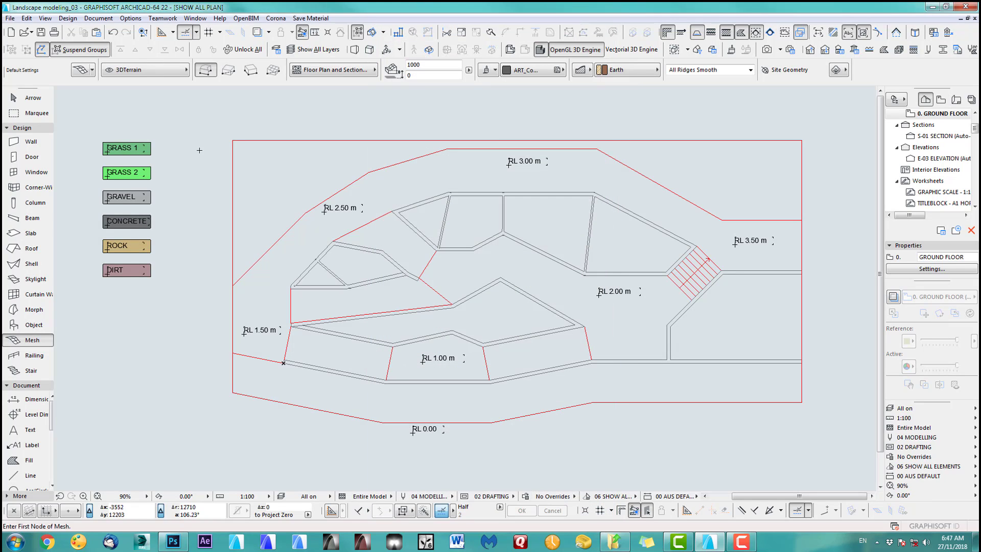
Pick up the GRASS 1 sample's settings and review their cover fill and override surfaces in the mesh defaults.
left_click(150, 142, "alt")
double_click(35, 342)
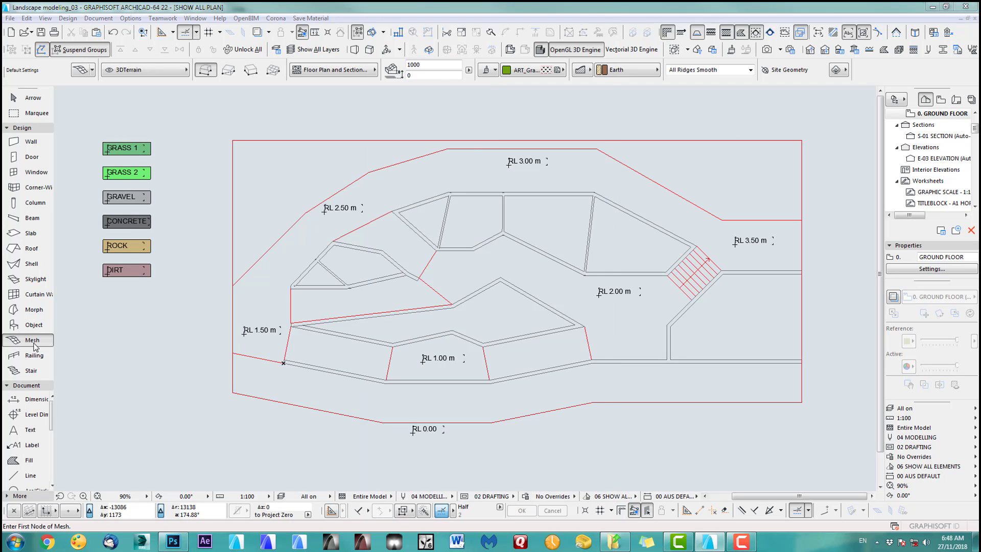
left_click_drag(601, 183, 602, 213)
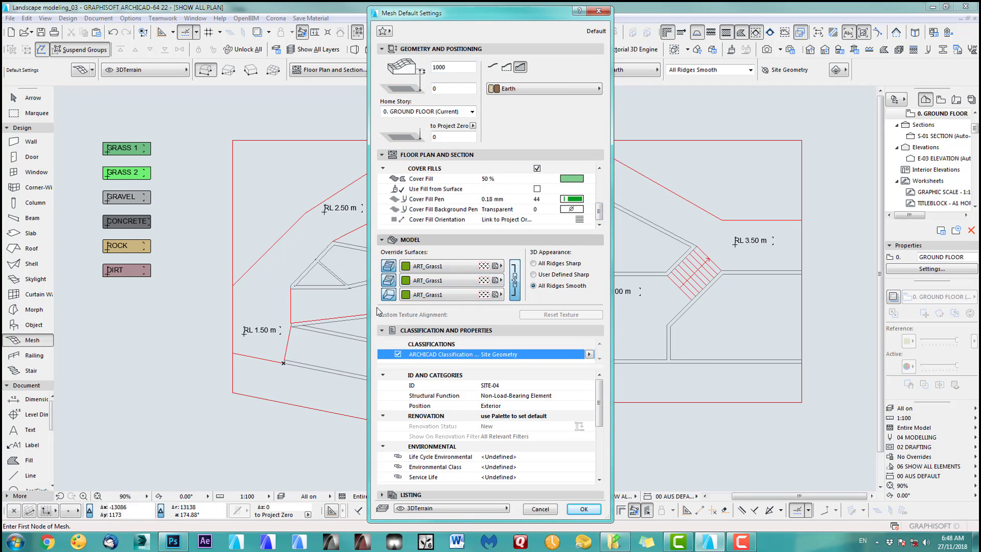
left_click(540, 509)
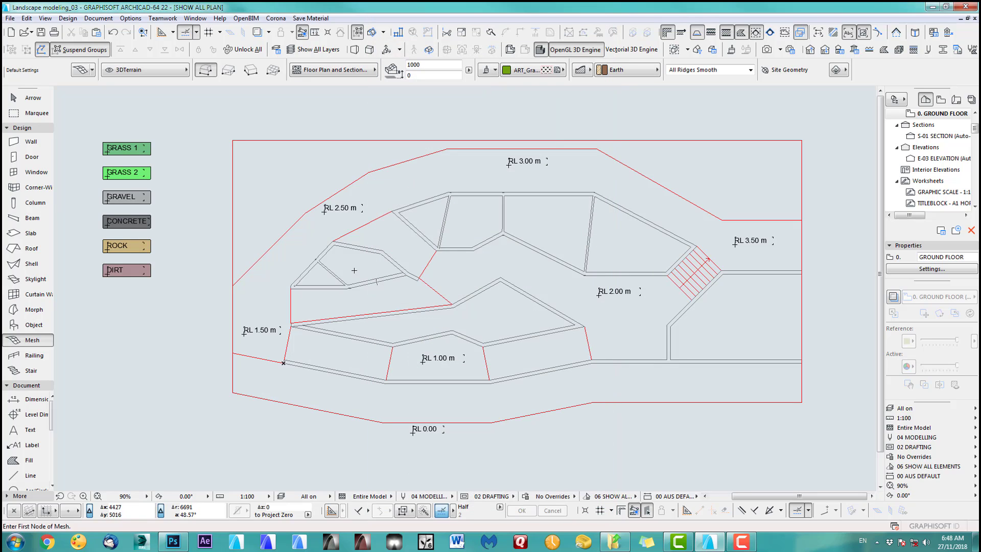
Using the CONCRETE sample's mesh settings, trace the outer edge of the long southern wall from its west end to the east site boundary.
left_click(150, 224)
scroll(184, 199, "up", 4)
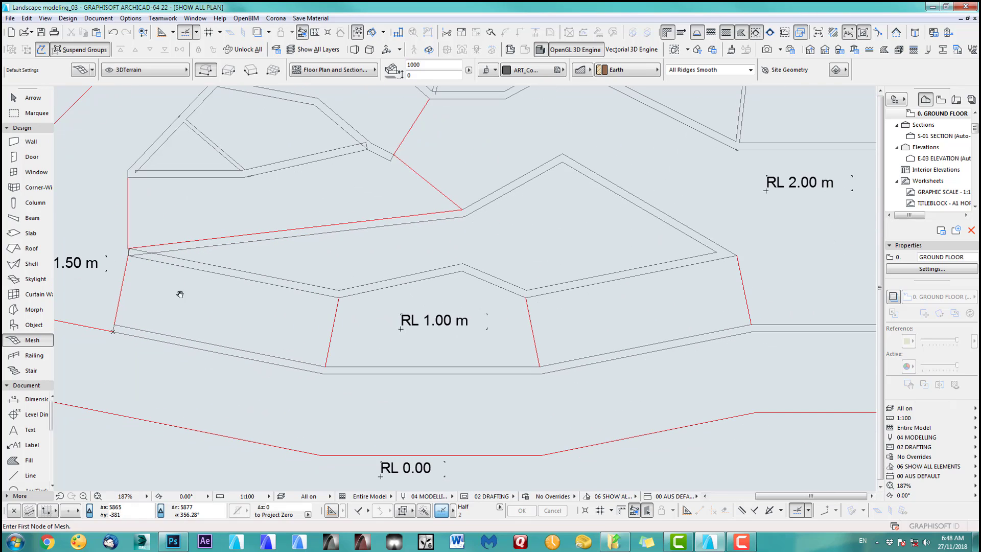
left_click(113, 331)
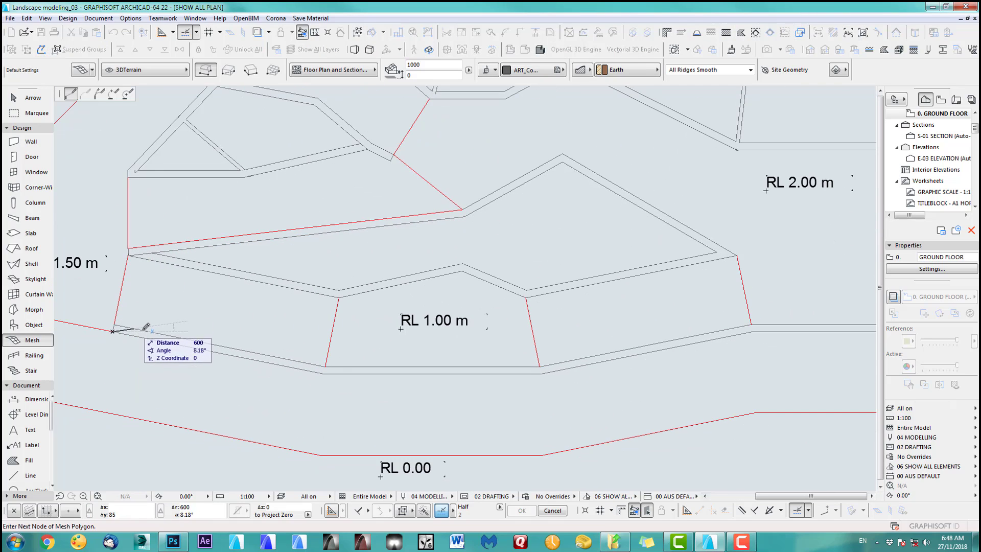
left_click(324, 373)
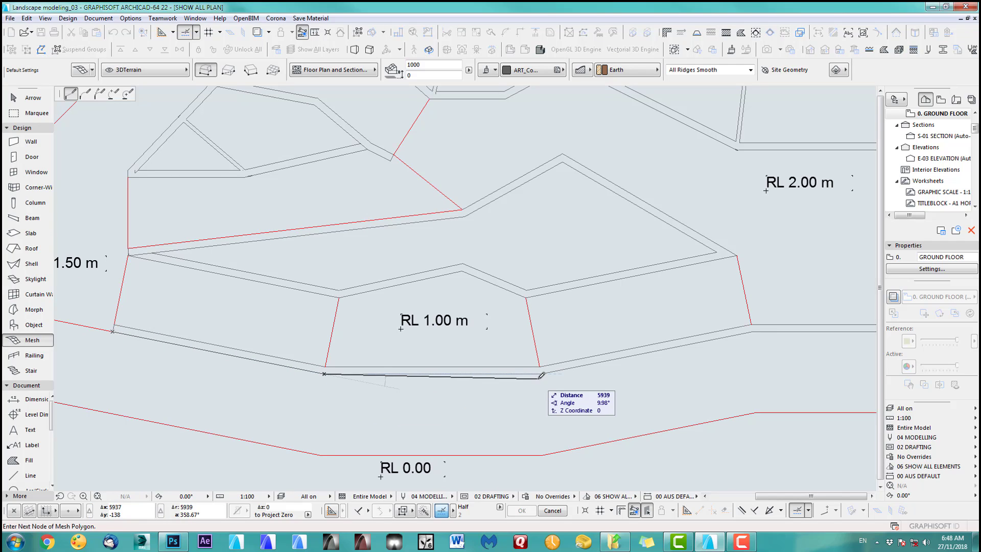
left_click(540, 373)
left_click(752, 331)
middle_click_drag(806, 337, 412, 343)
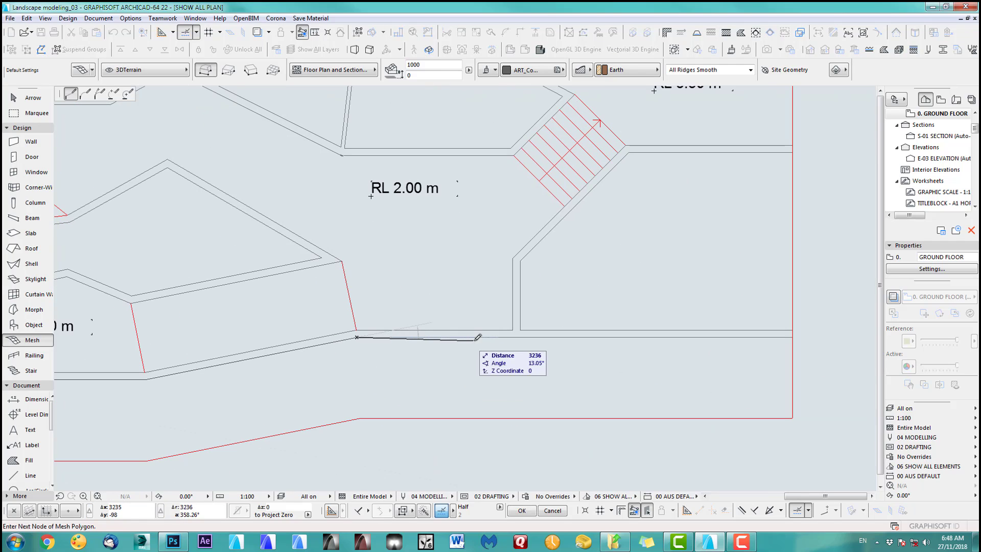
left_click(791, 330)
Continue the mesh outline around the branch wall, up past the stairs to the east boundary and back down its other side.
left_click(520, 330)
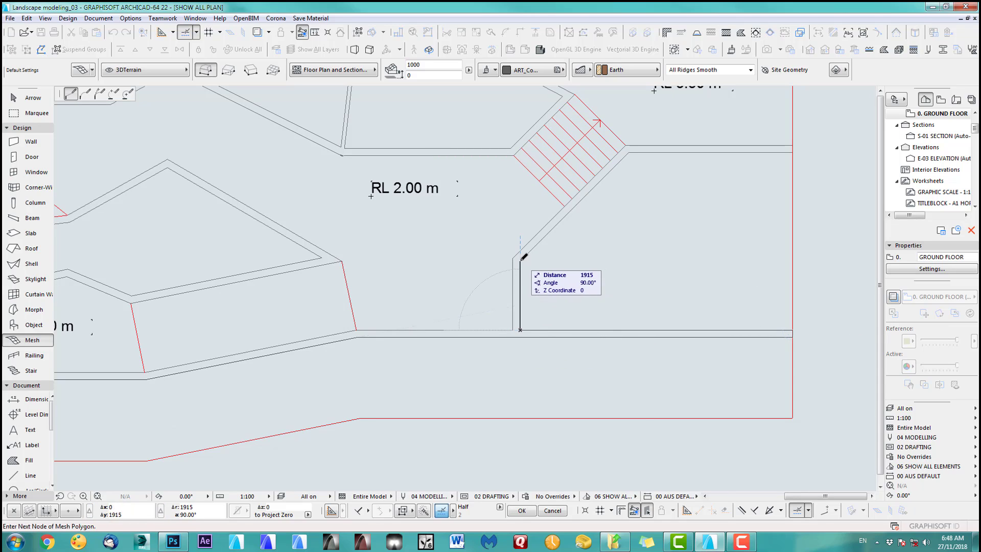
left_click(520, 261)
left_click(628, 149)
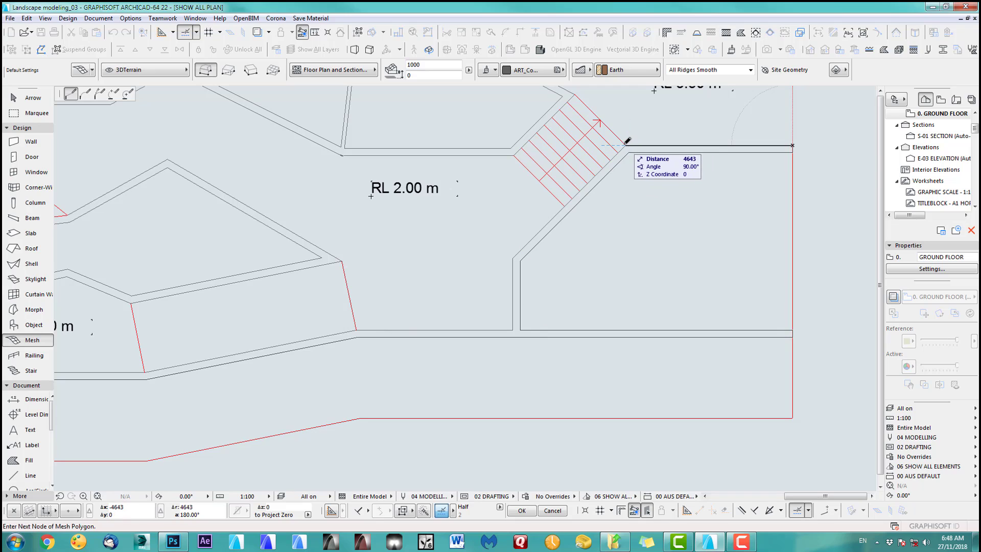
left_click(513, 258)
left_click(514, 329)
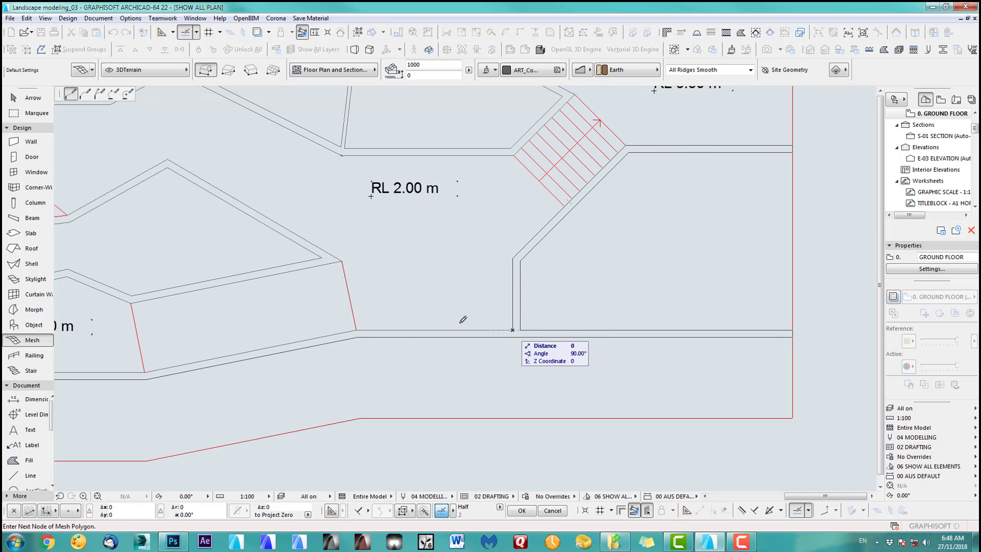
Trace the southern wall's inner edge back to its west end and close the concrete mesh polygon.
left_click(356, 330)
left_click(145, 372)
middle_click_drag(260, 341, 828, 343)
left_click(499, 371)
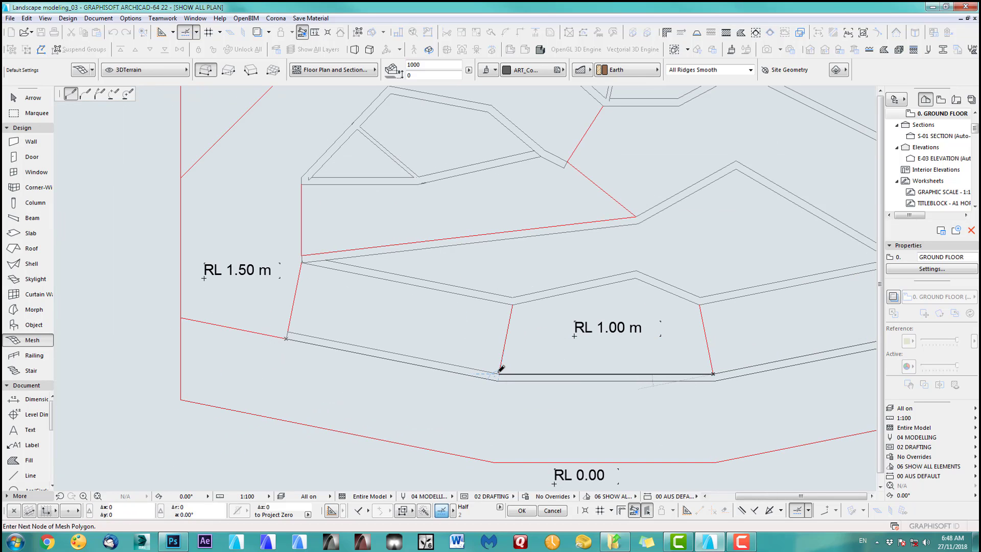
left_click(286, 337)
left_click(287, 332)
scroll(523, 400, "down", 3)
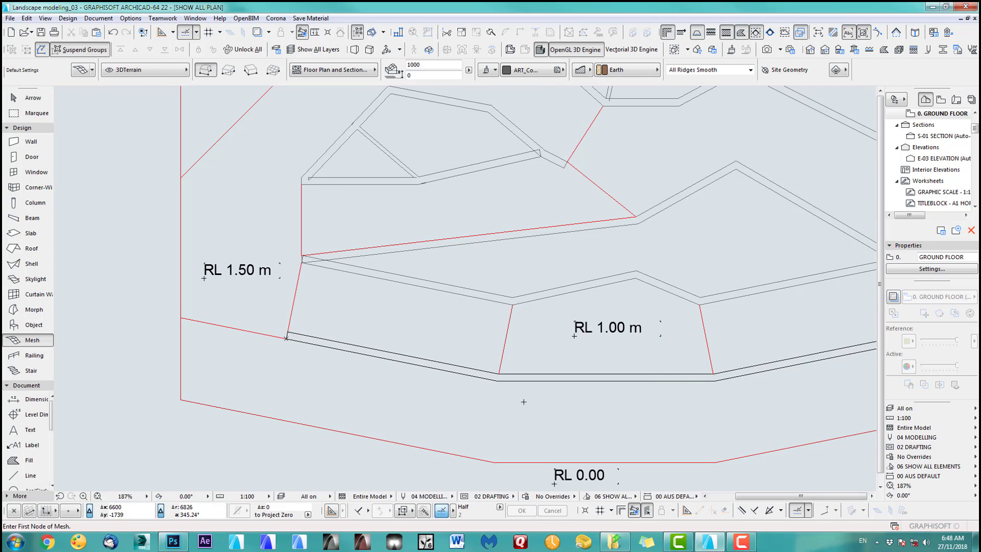
middle_click_drag(541, 395, 385, 375)
scroll(556, 370, "up", 2)
middle_click_drag(675, 370, 516, 359)
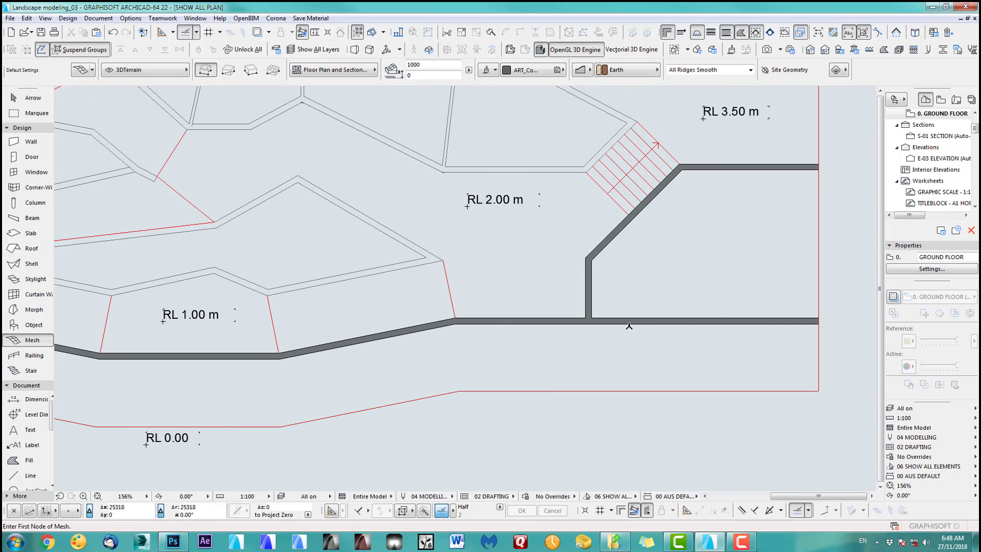
scroll(703, 236, "down", 2)
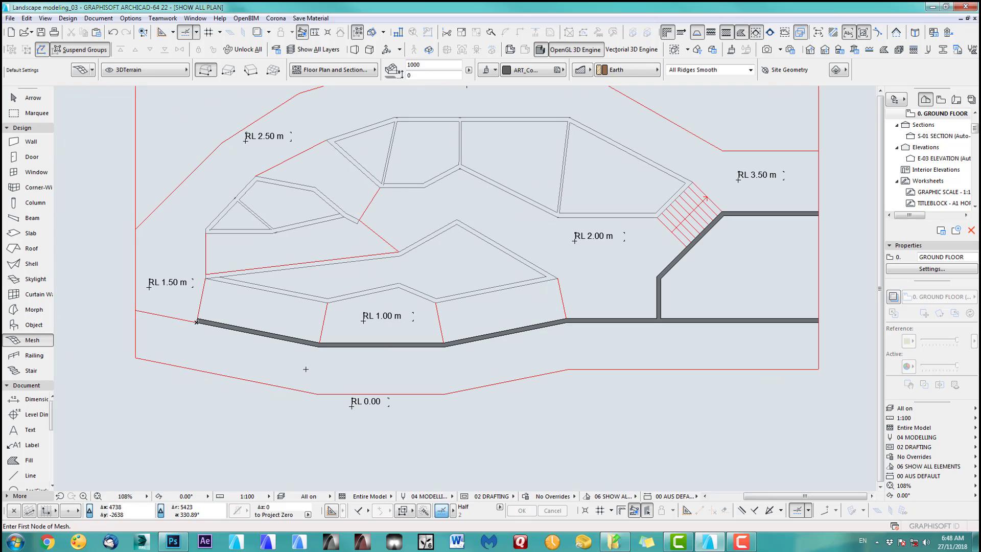
Select the southern concrete wall mesh and set the height of its points, applying it to all points at once.
scroll(413, 346, "up", 2)
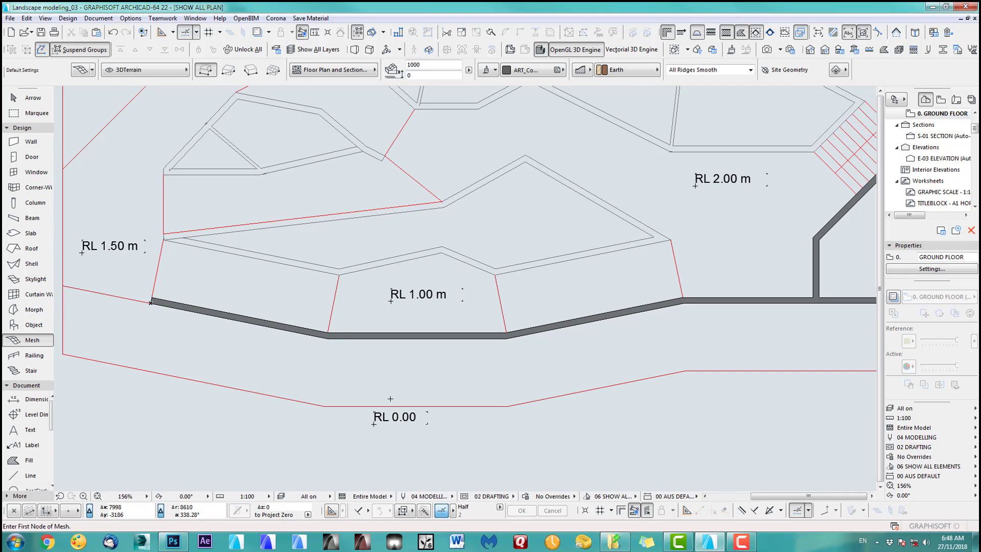
left_click(332, 333, "shift")
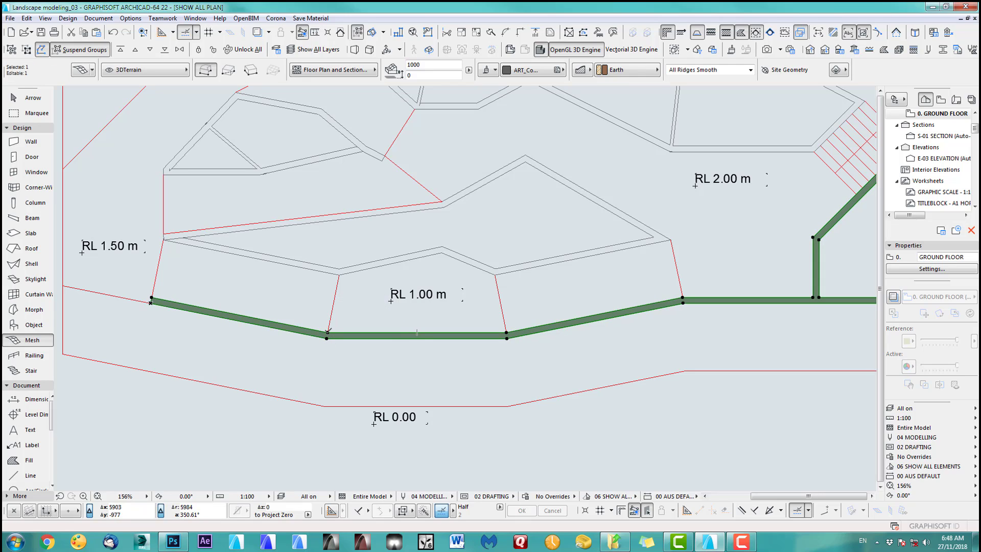
left_click(328, 332)
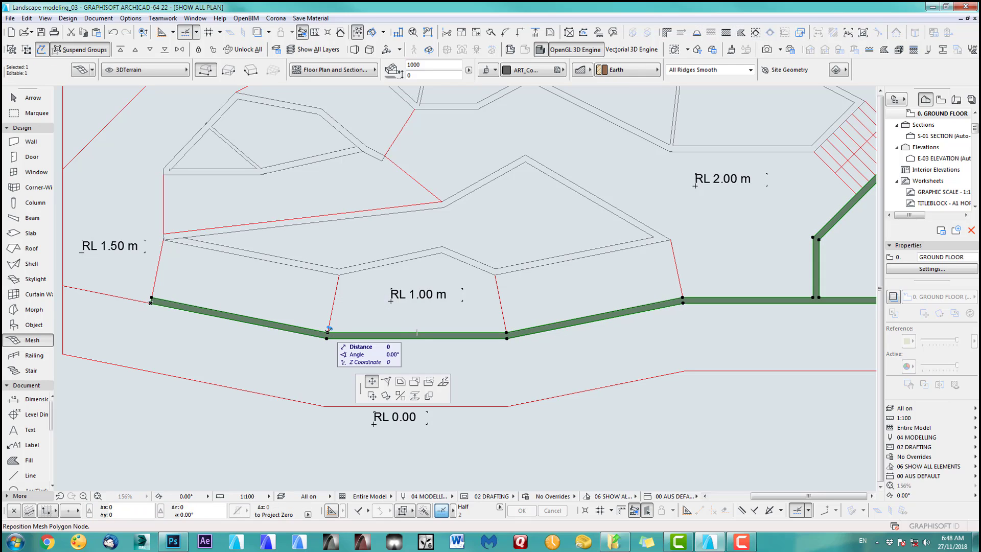
left_click(443, 383)
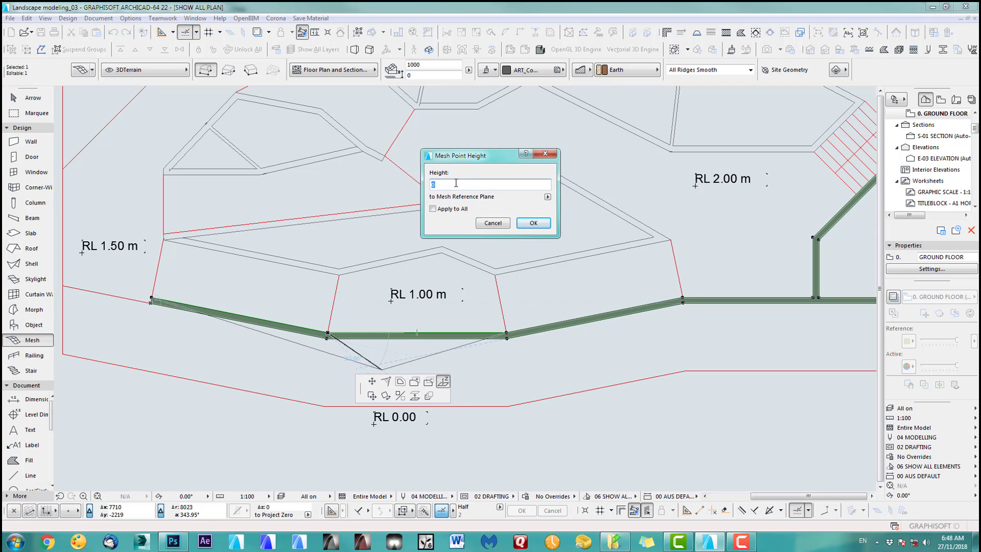
left_click(451, 209)
left_click(533, 223)
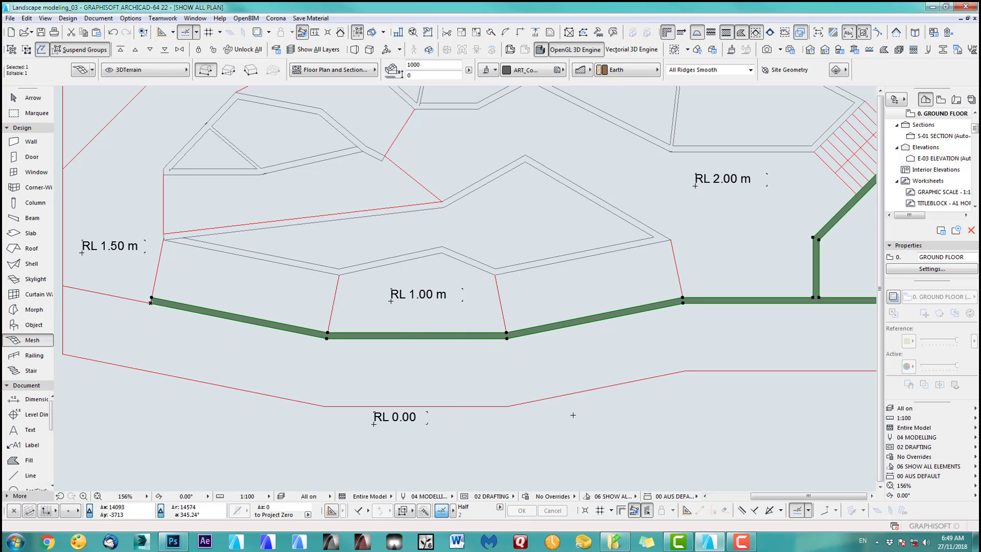
Examine the concrete wall mesh on its own in 3D from different angles, and return to the floor plan.
middle_click_drag(537, 418, 517, 416)
left_click(490, 337, "shift")
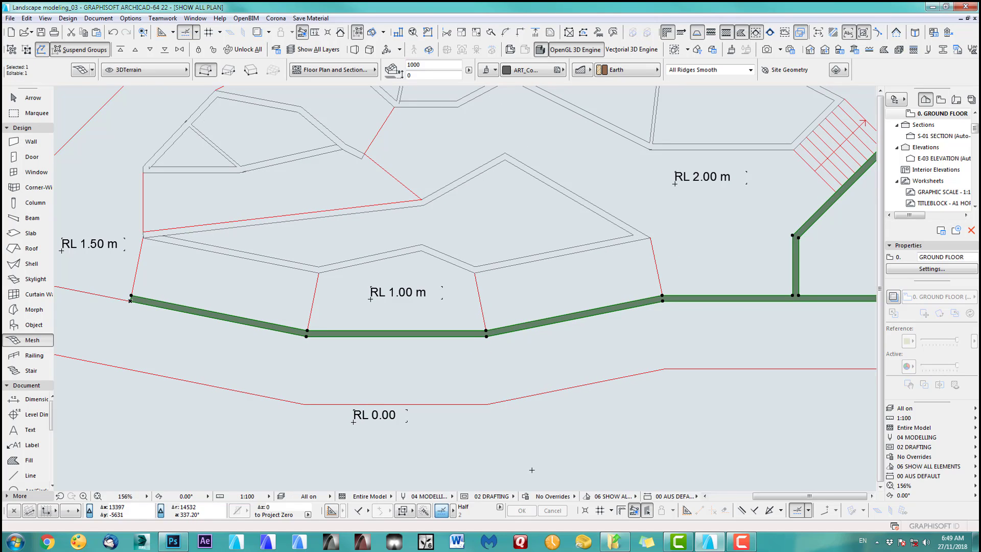
key("F5")
middle_click_drag(526, 335, 477, 306)
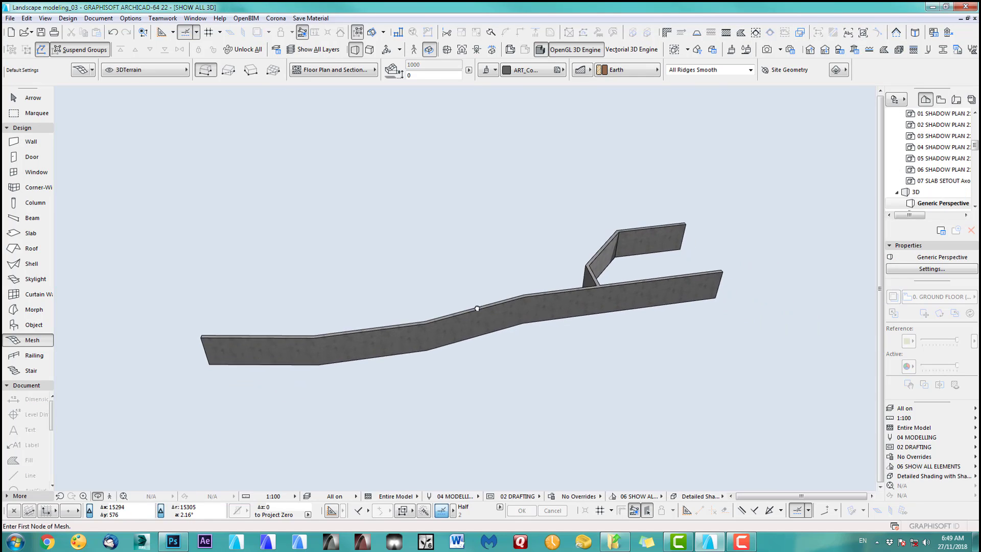
key("Escape")
key("o")
left_click_drag(403, 320, 535, 276)
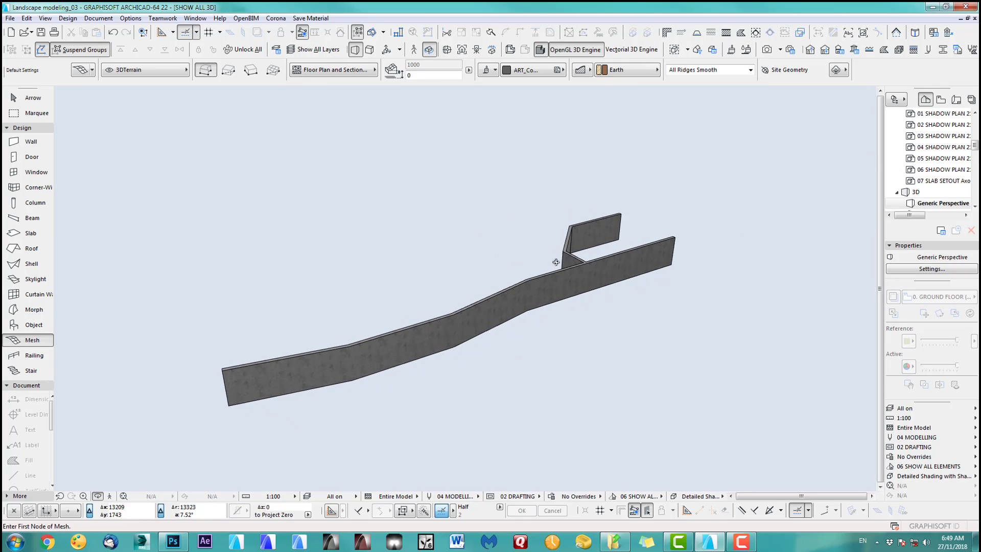
key("F2")
Deselect the wall and trace the outer outline of the southern planter bed as a closed concrete mesh.
scroll(543, 345, "down", 4)
middle_click_drag(539, 355, 496, 393)
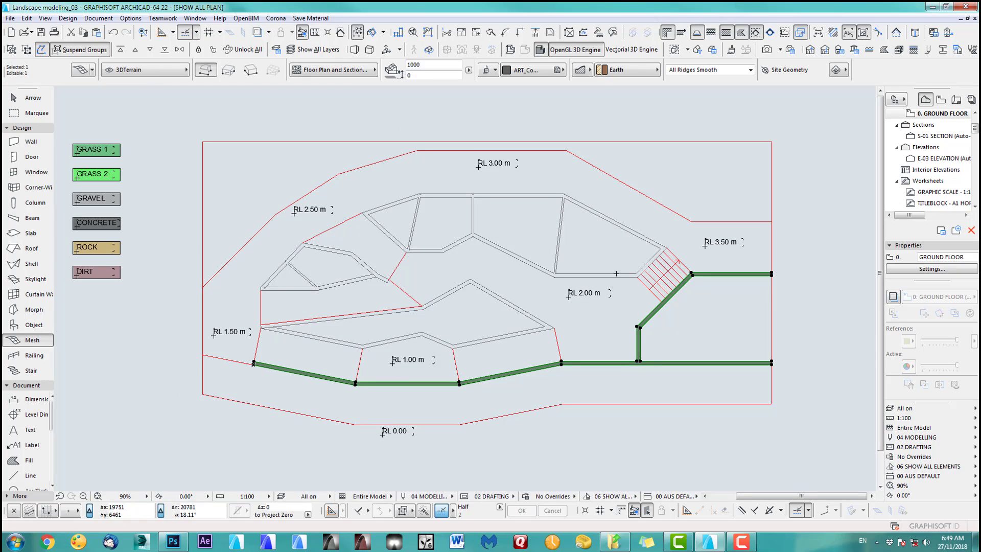
key("Escape")
scroll(359, 344, "up", 3)
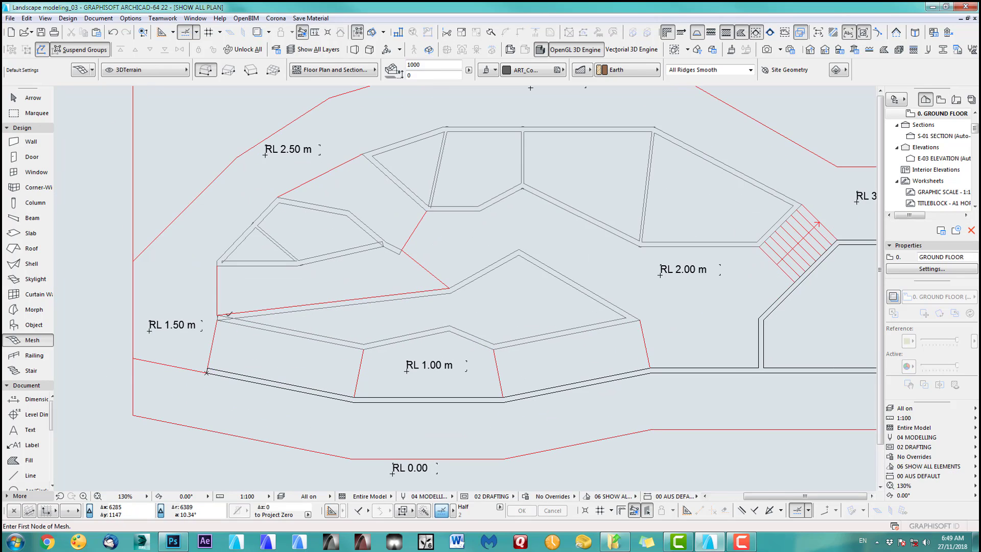
left_click(261, 325)
left_click(363, 350)
left_click(450, 330)
left_click(494, 349)
left_click(640, 320)
left_click(519, 249)
left_click(450, 288)
scroll(218, 315, "up", 5)
left_click(216, 317)
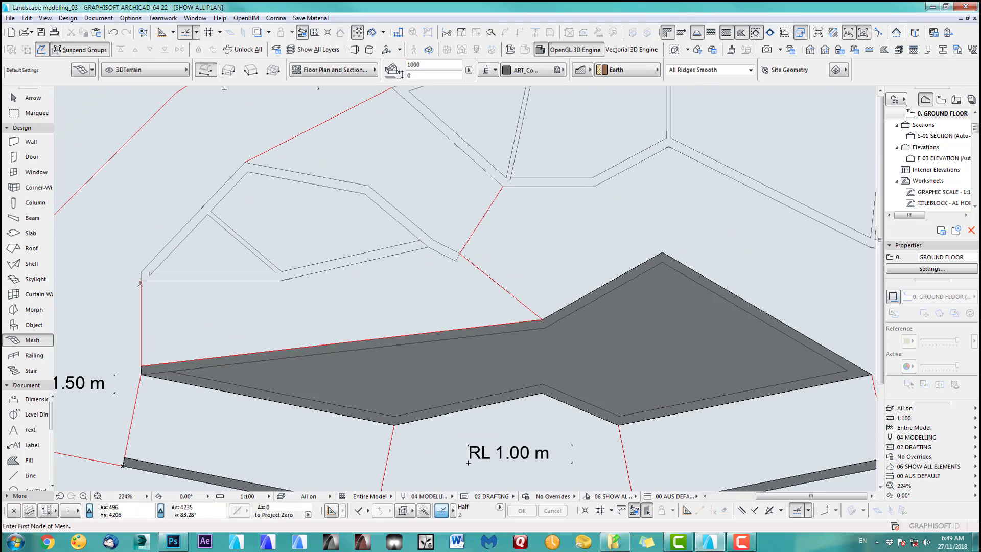
Trace the outer outlines of the small western bed and the large northern bed as separate concrete meshes.
left_click(142, 273)
left_click(570, 189)
left_click(746, 283)
left_click(696, 333)
left_click(553, 333)
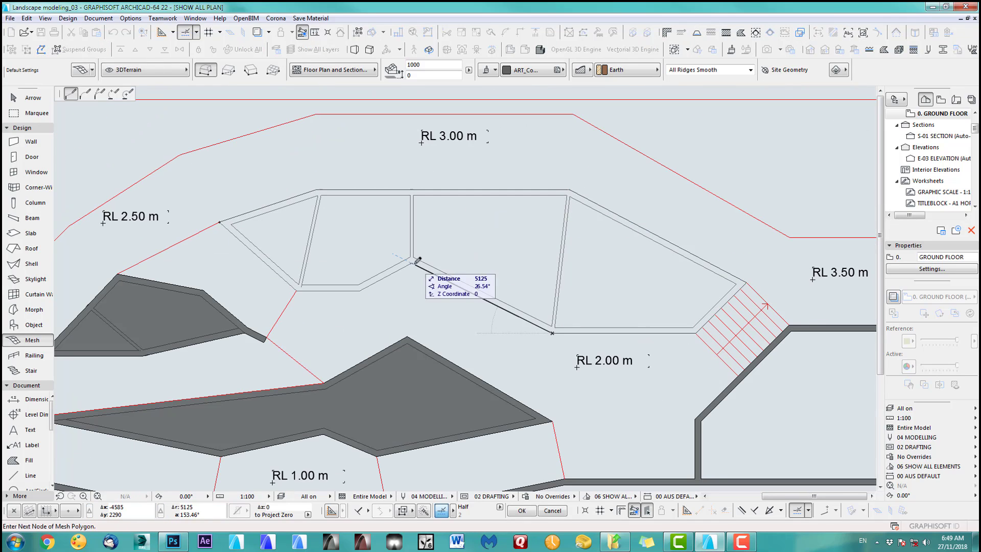
left_click(412, 264)
left_click(360, 291)
left_click(296, 291)
left_click(220, 222)
middle_click_drag(505, 280, 515, 269)
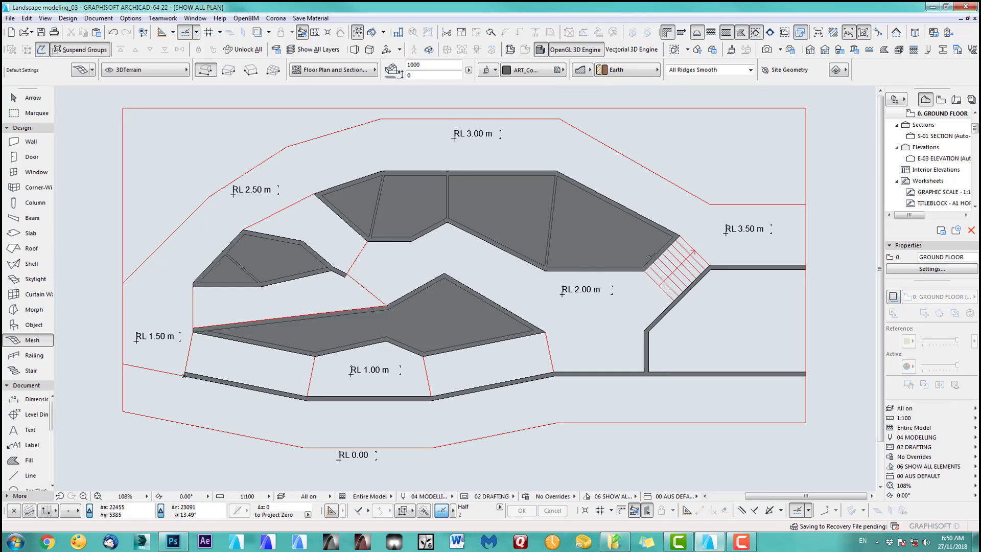
middle_click_drag(468, 316, 470, 314)
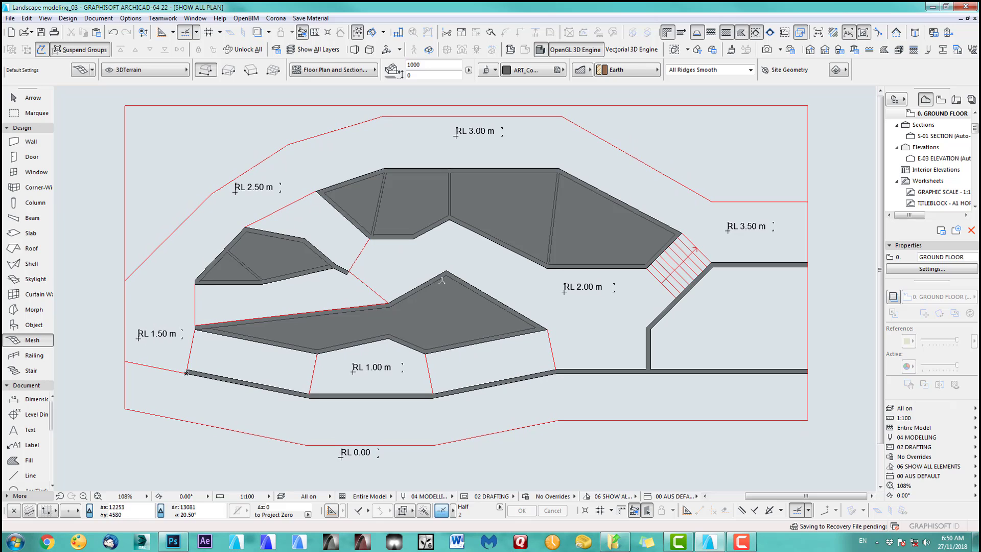
Select the southern bed mesh and set the height of all its points to 1000.
scroll(357, 383, "up", 5)
scroll(554, 274, "down", 2)
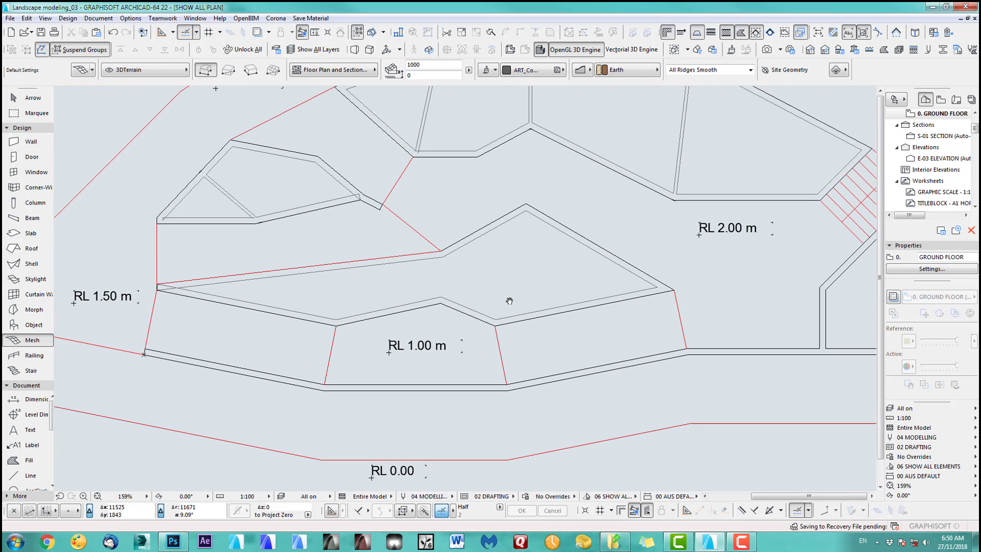
left_click(506, 310, "shift")
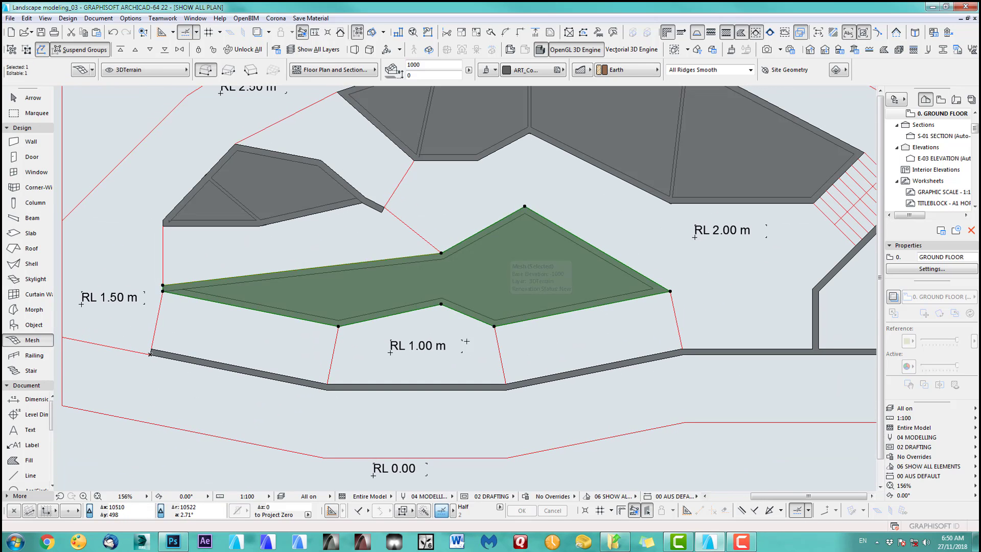
left_click(494, 325)
left_click(610, 376)
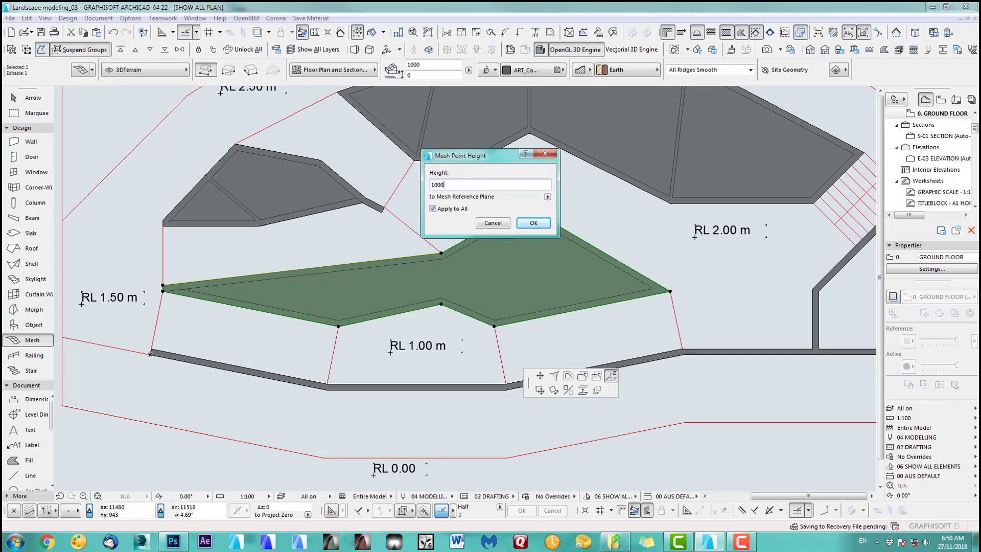
left_click(533, 224)
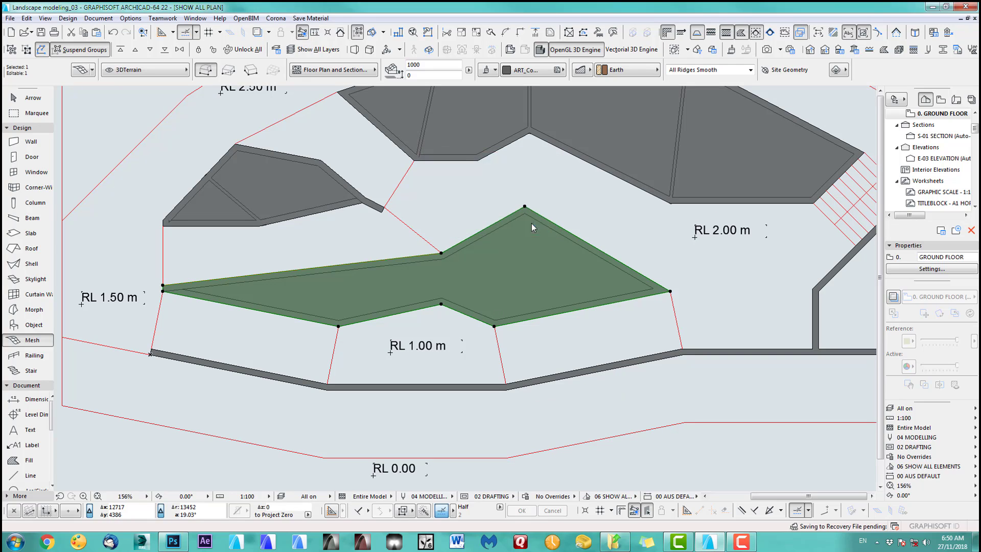
Show only the southern bed mesh in 3D to check its level, and return to the floor plan.
scroll(630, 316, "down", 2)
scroll(658, 274, "up", 2)
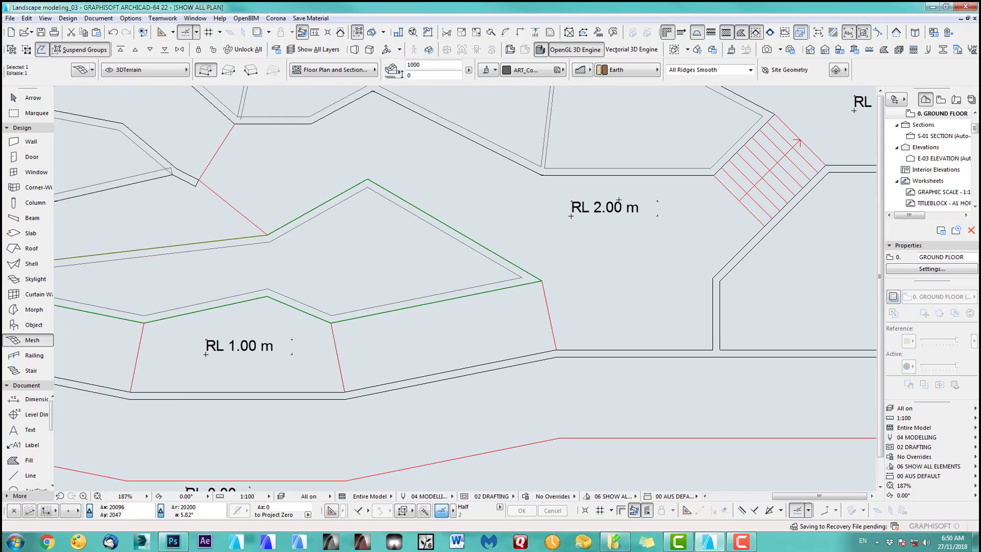
scroll(540, 280, "down", 2)
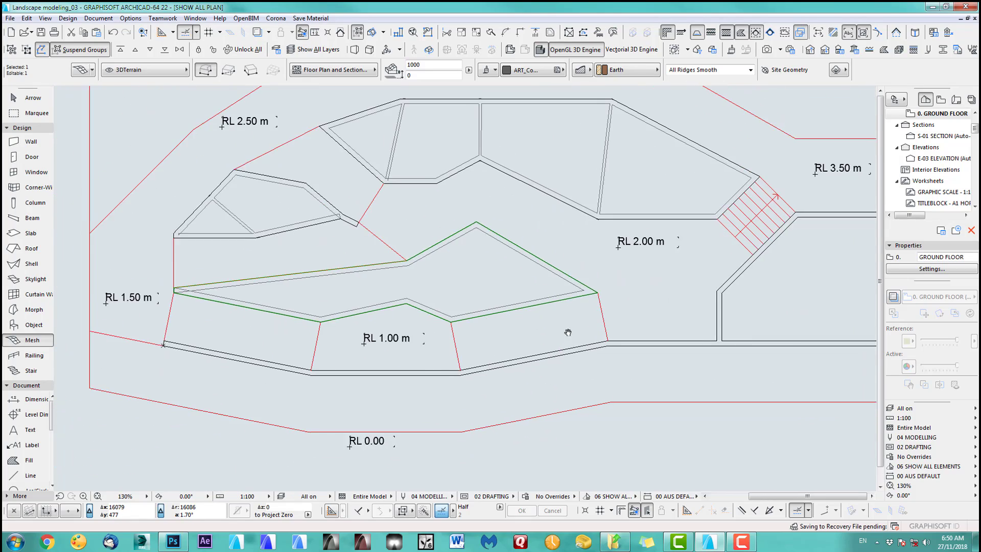
middle_click_drag(564, 307, 572, 343)
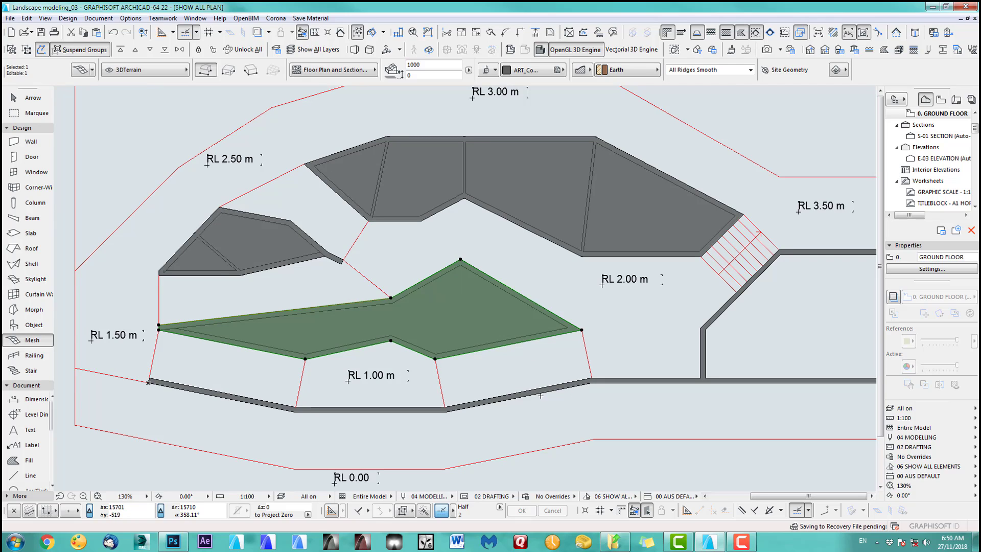
key("F5")
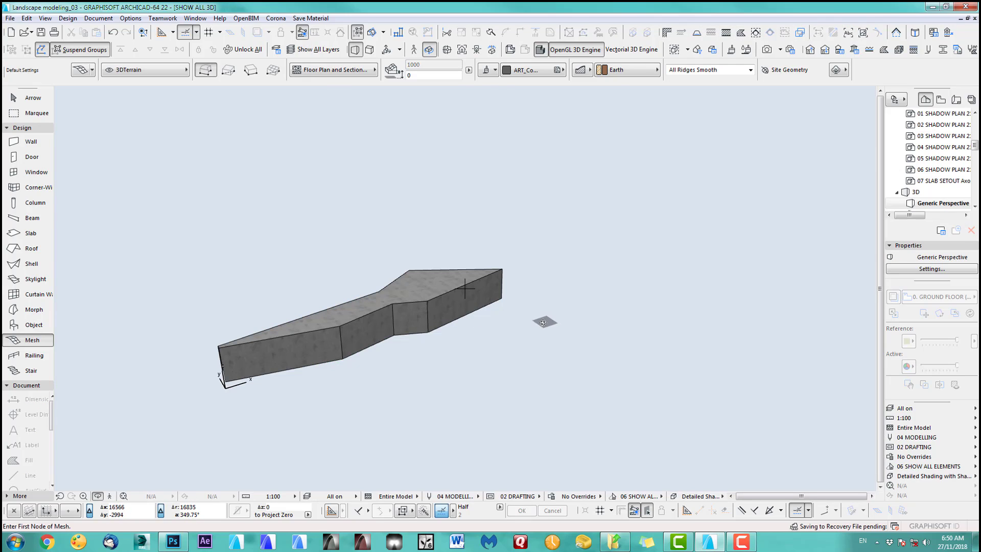
key("F2")
Raise the southern bed's eastern corner, northern apex and inner northern corner individually to a height of 2000, without applying it to all points.
scroll(565, 284, "up", 2)
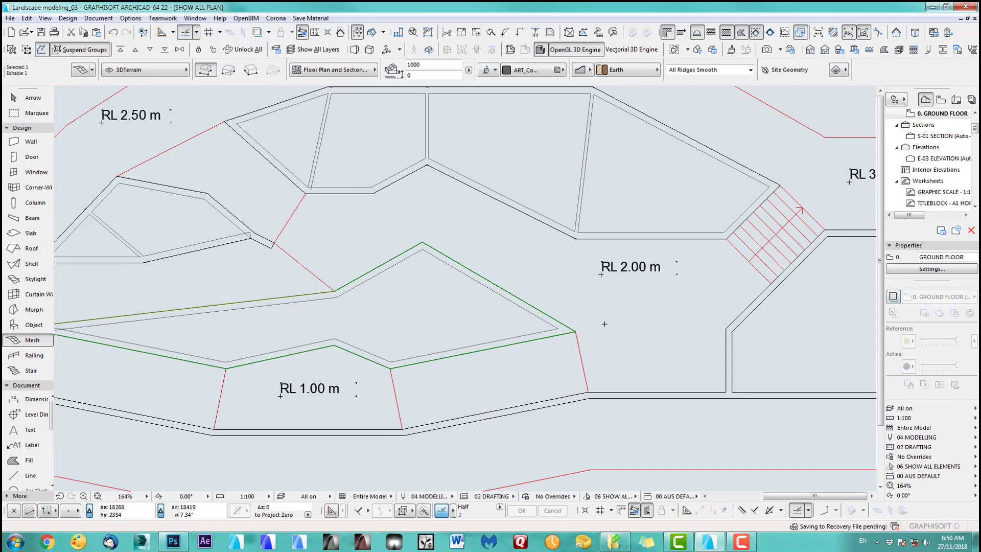
left_click(562, 281)
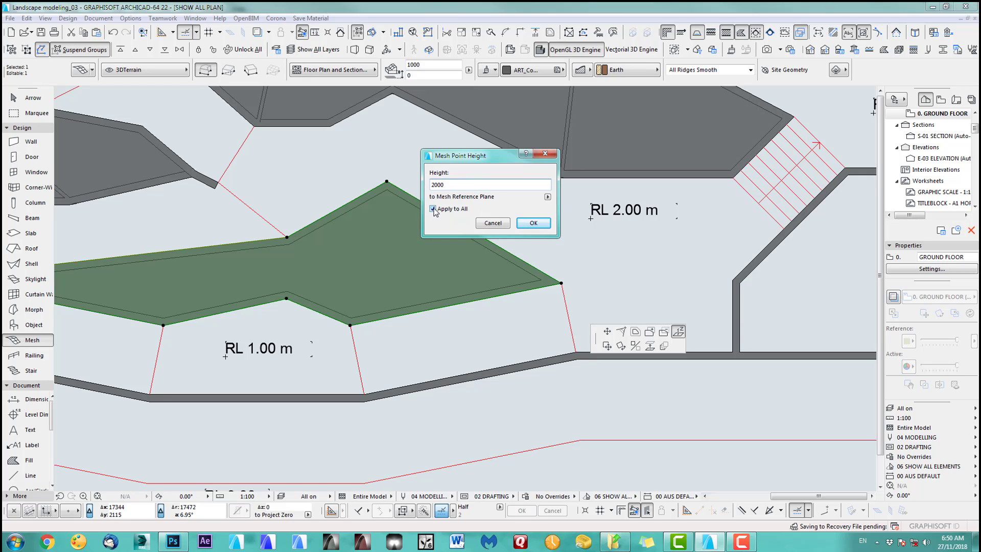
left_click(533, 223)
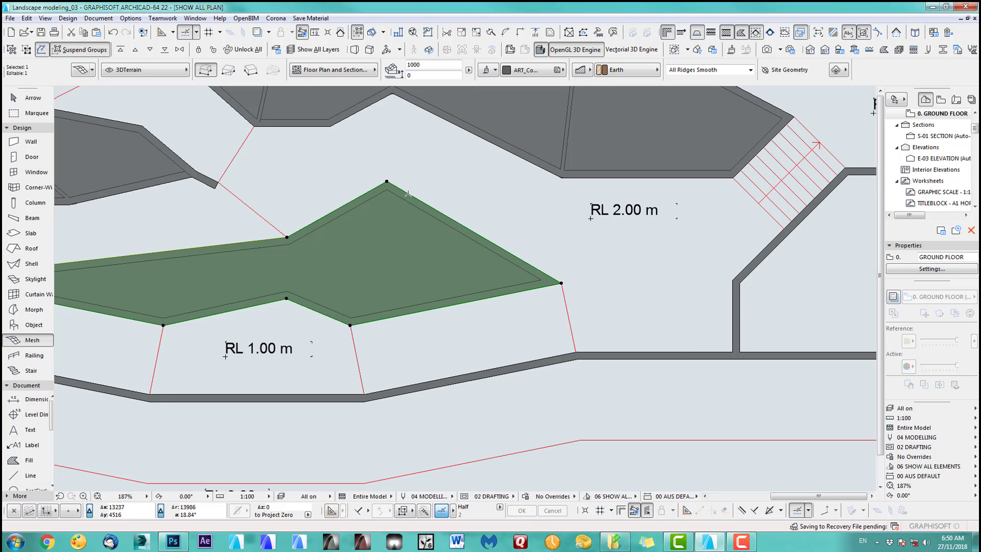
left_click(386, 181)
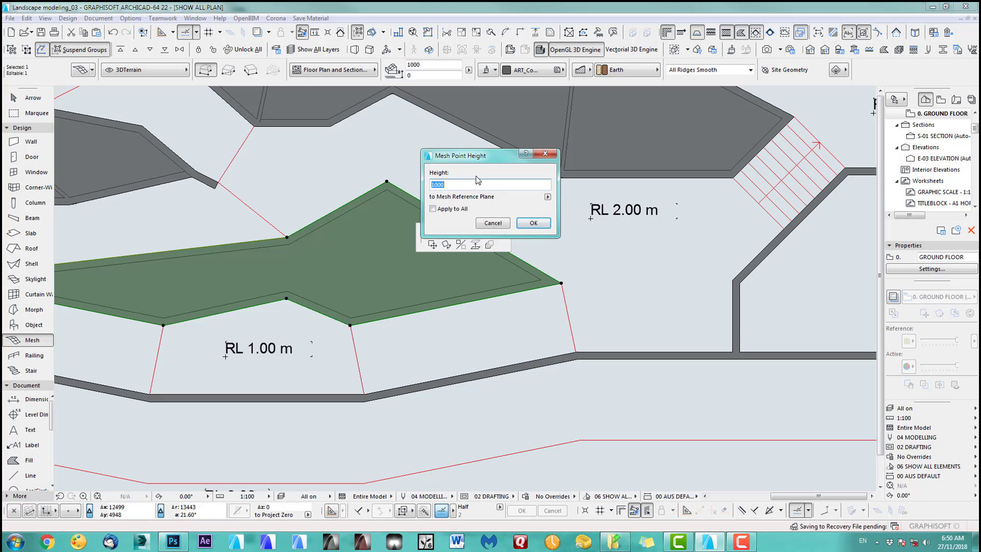
key("Return")
middle_click_drag(345, 235, 534, 252)
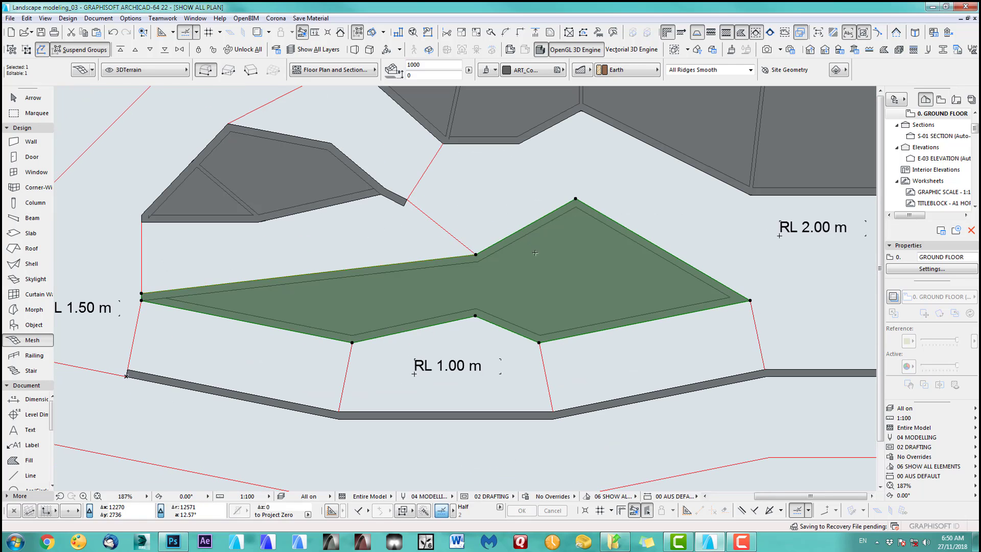
left_click(476, 254)
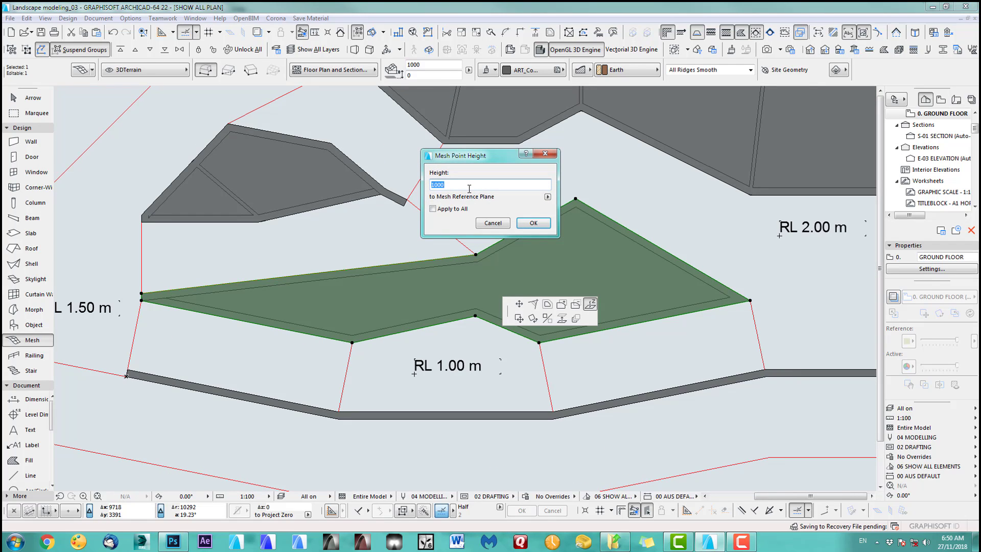
type("2000")
key("Return")
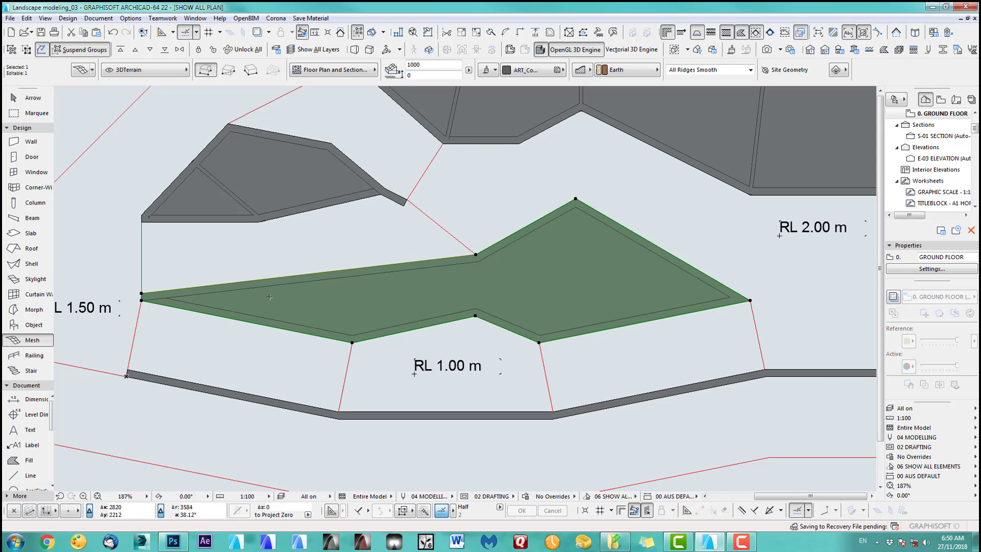
Set the height of the southern bed's two western end points to 1500 each and inspect the sloped mesh in 3D.
middle_click_drag(328, 248, 549, 229)
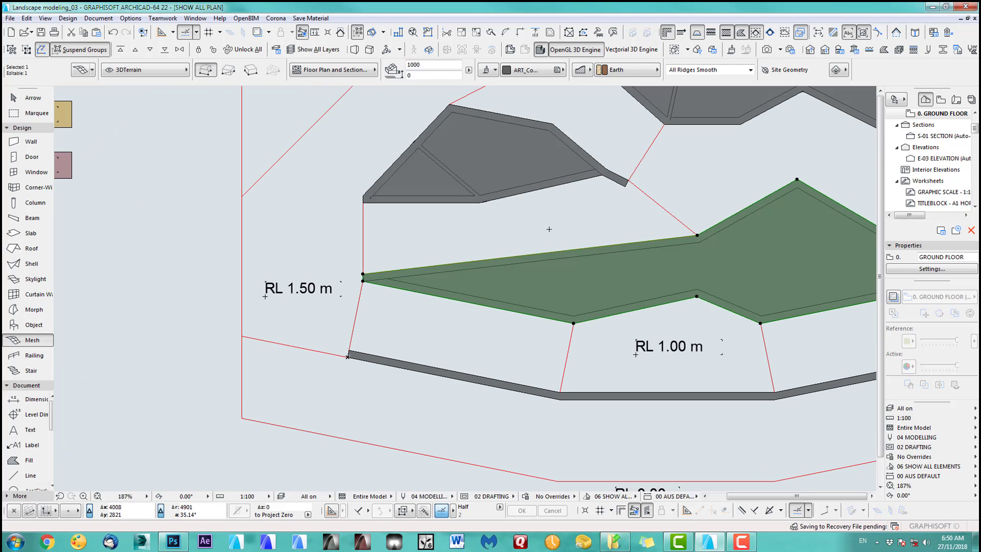
left_click(362, 273)
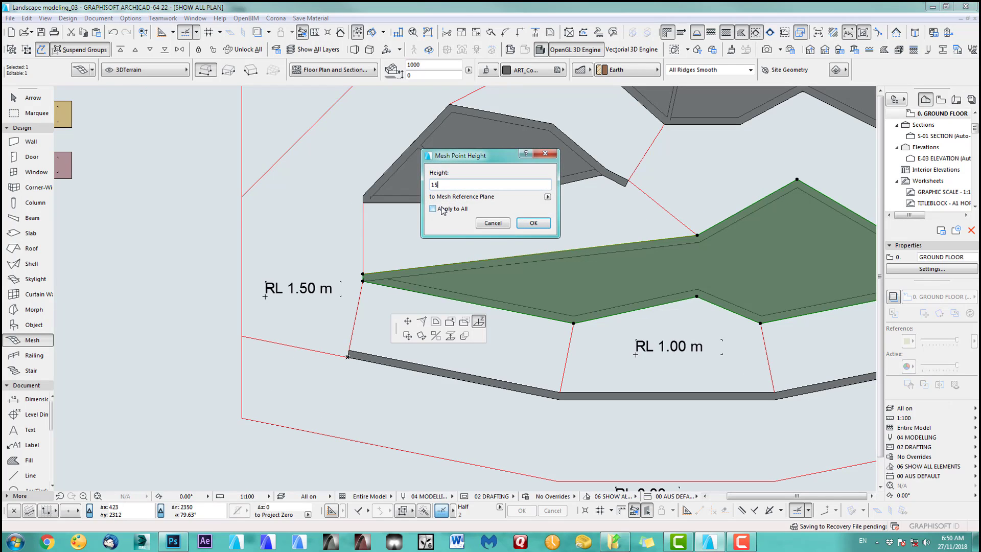
left_click(550, 223)
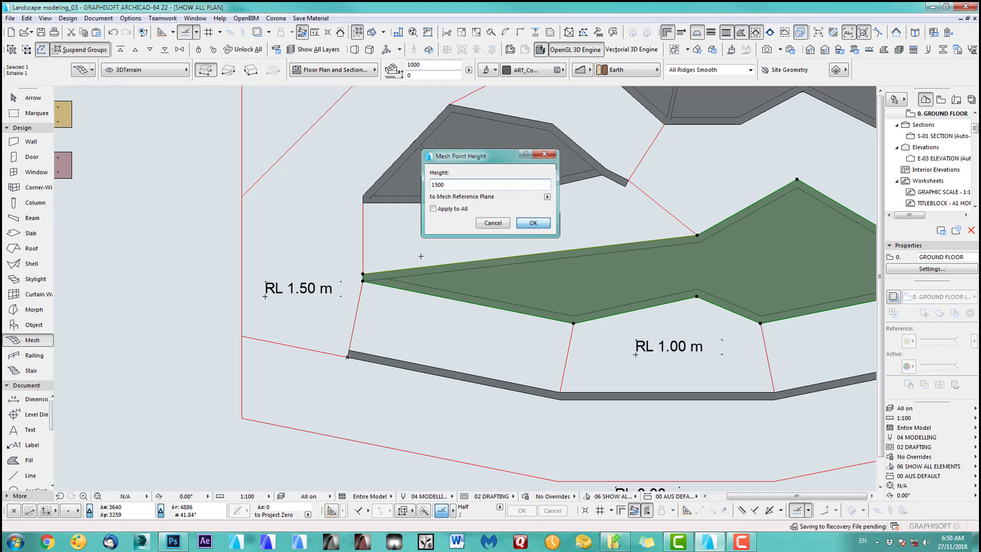
left_click(362, 280)
type("1500")
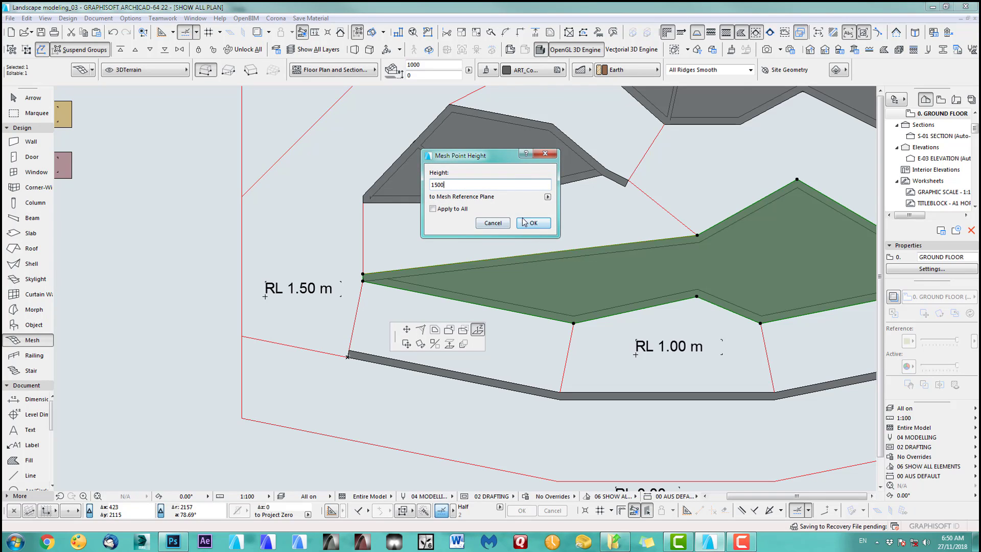
left_click(532, 223)
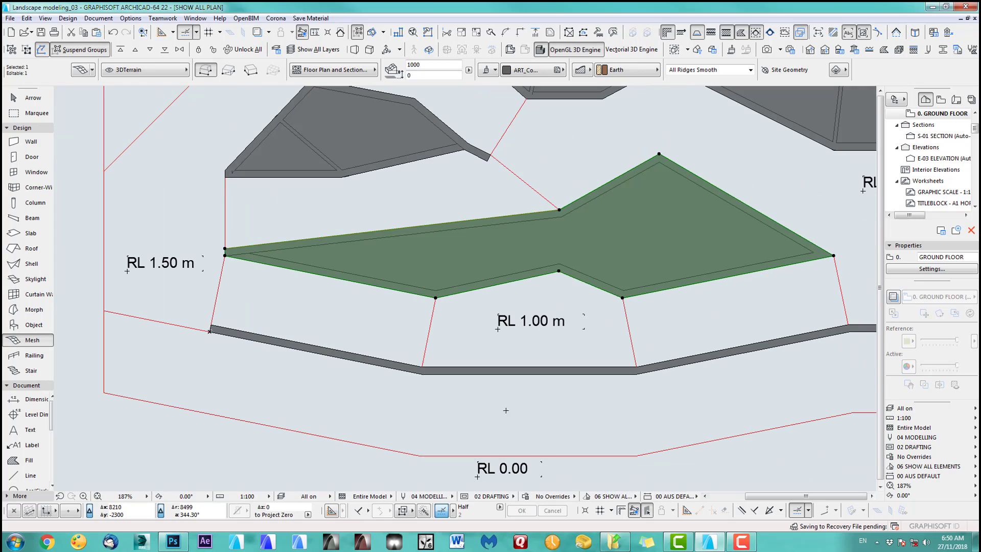
key("F3")
left_click_drag(491, 277, 414, 280)
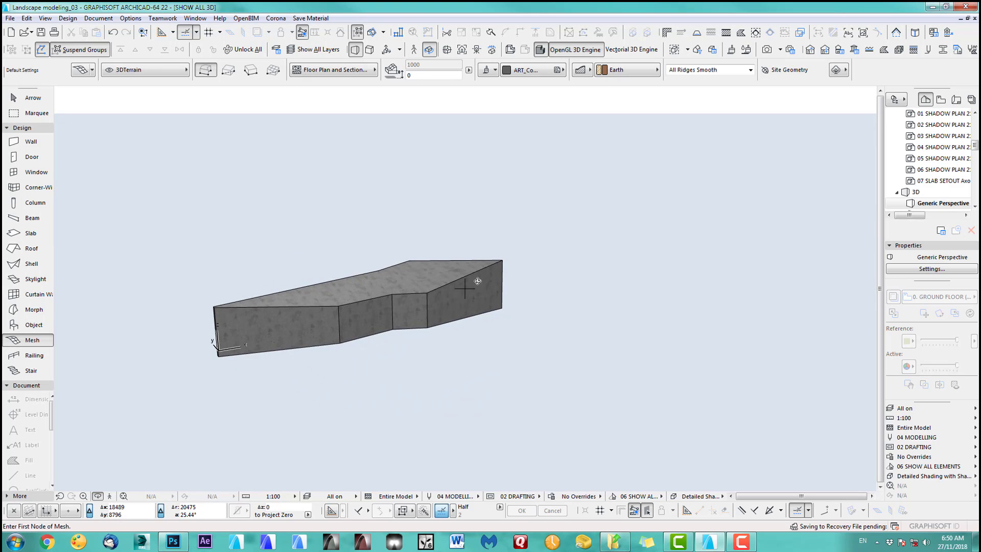
Return to the floor plan, select the large northern bed mesh, and set the height of all its points to 3500.
key("F2")
scroll(531, 292, "down", 2)
middle_click_drag(573, 309, 396, 329)
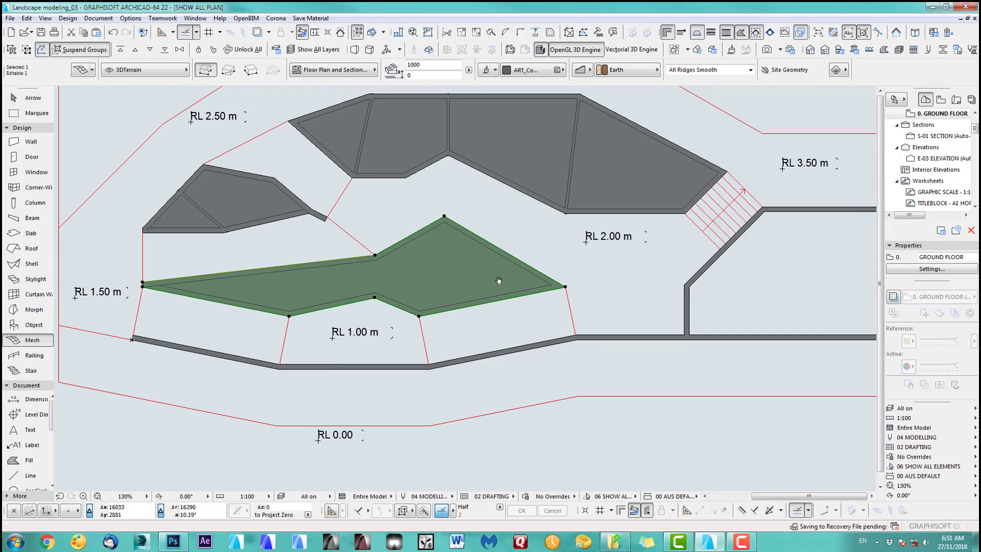
middle_click_drag(503, 278, 402, 311)
key("Escape")
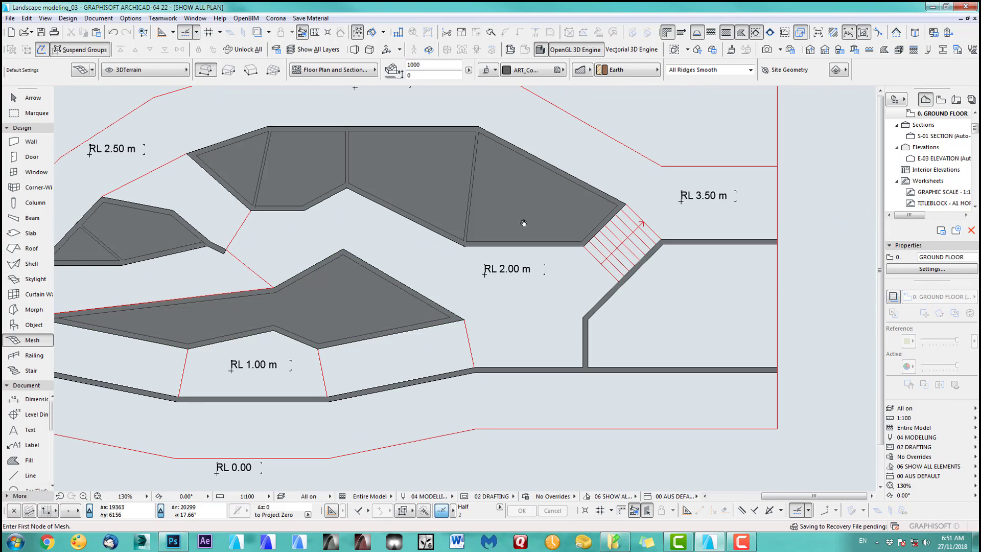
middle_click_drag(523, 223, 567, 242)
middle_click_drag(300, 220, 322, 223)
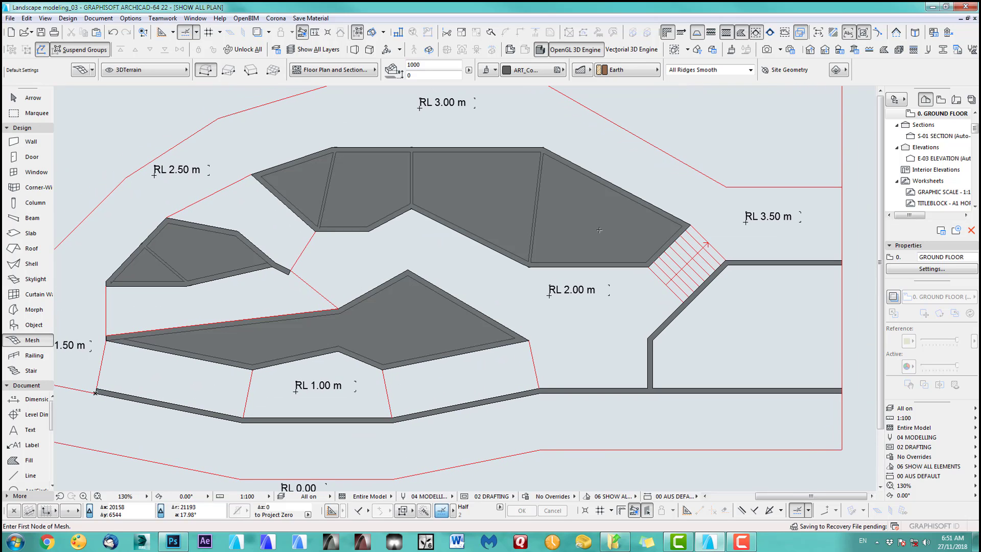
left_click(604, 234, "shift")
left_click(648, 266)
key("Return")
middle_click_drag(690, 225, 660, 286)
left_click(660, 286)
left_click(771, 335)
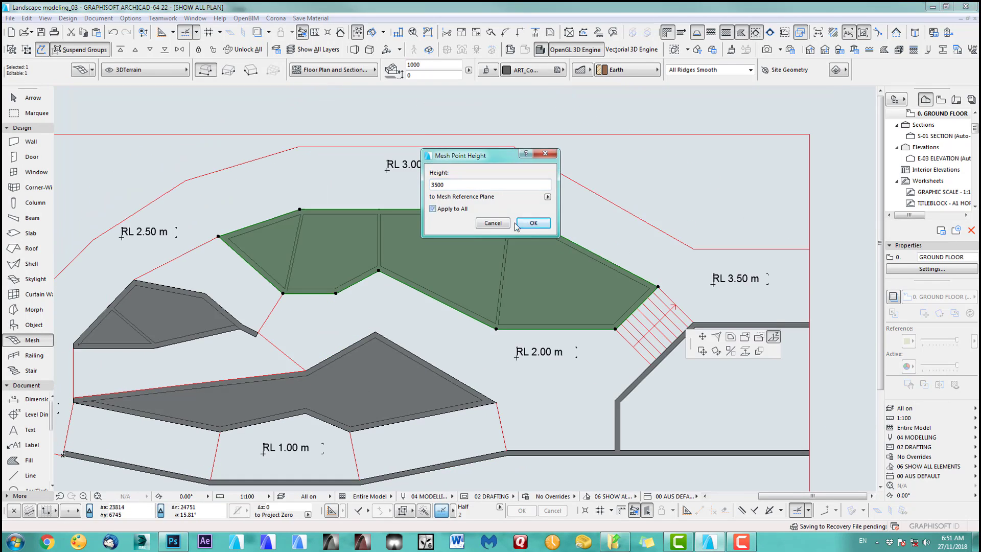
key("Return")
Select the small western bed mesh and set each of its two western end points to a height of 1500.
left_click(595, 223)
middle_click_drag(317, 251, 516, 245)
left_click(516, 245)
key("Return")
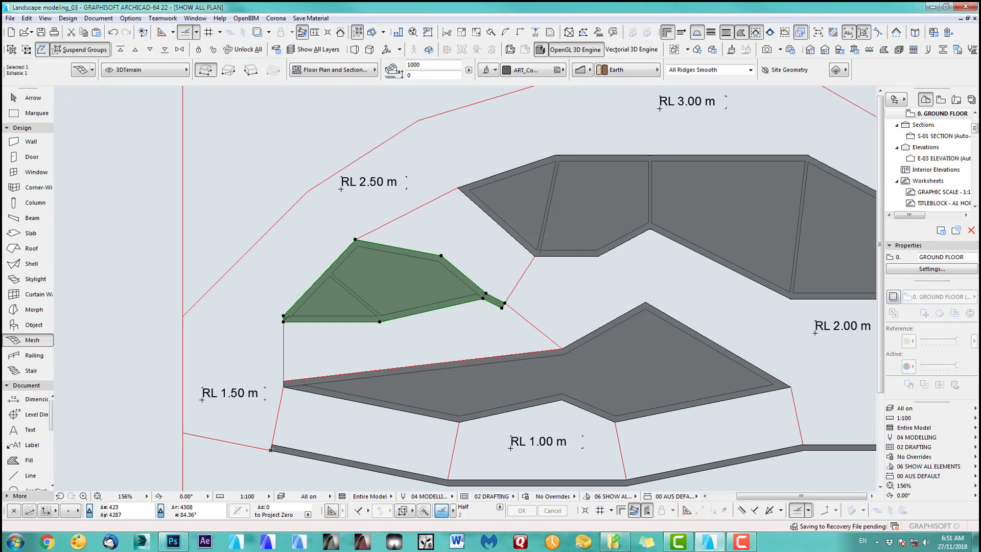
left_click(283, 322)
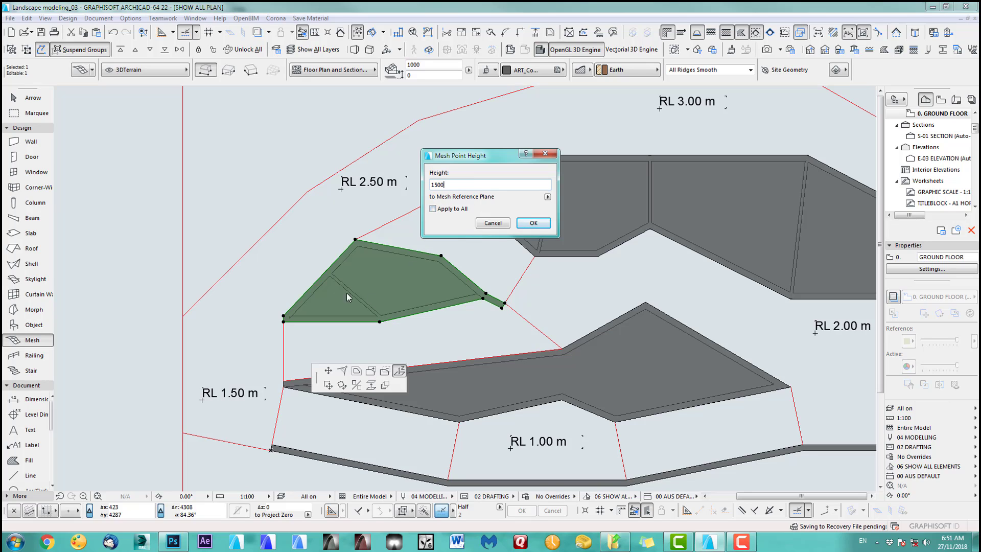
left_click(533, 223)
left_click(441, 255)
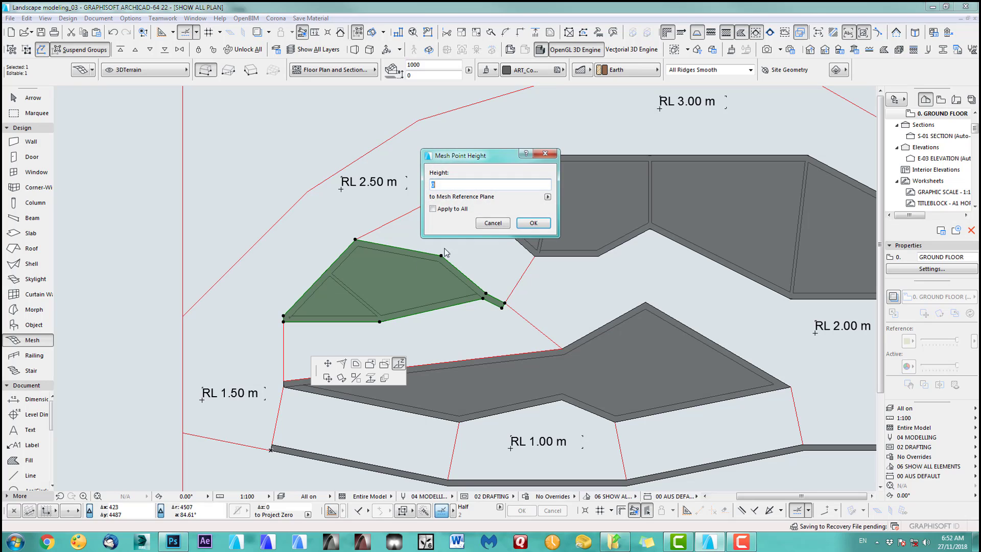
type("1500")
key("Return")
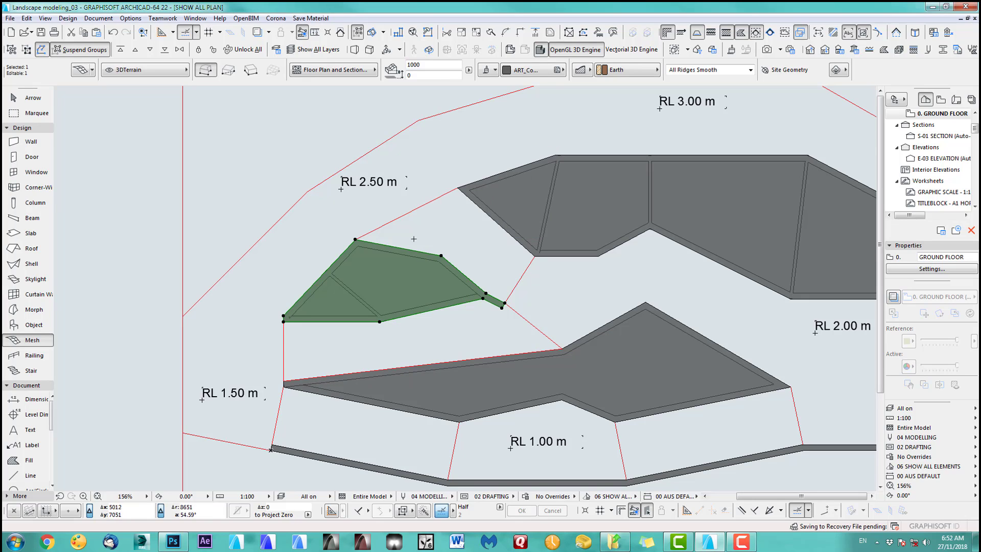
Set the western bed's northern apex to the RL 2.50 m level and both points of its eastern tip to 2000.
left_click(355, 238)
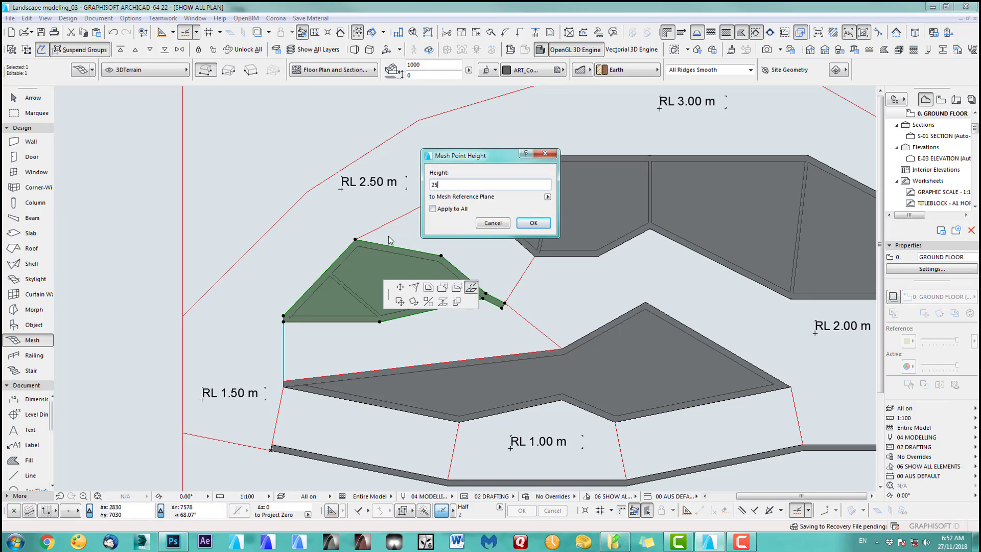
left_click(532, 224)
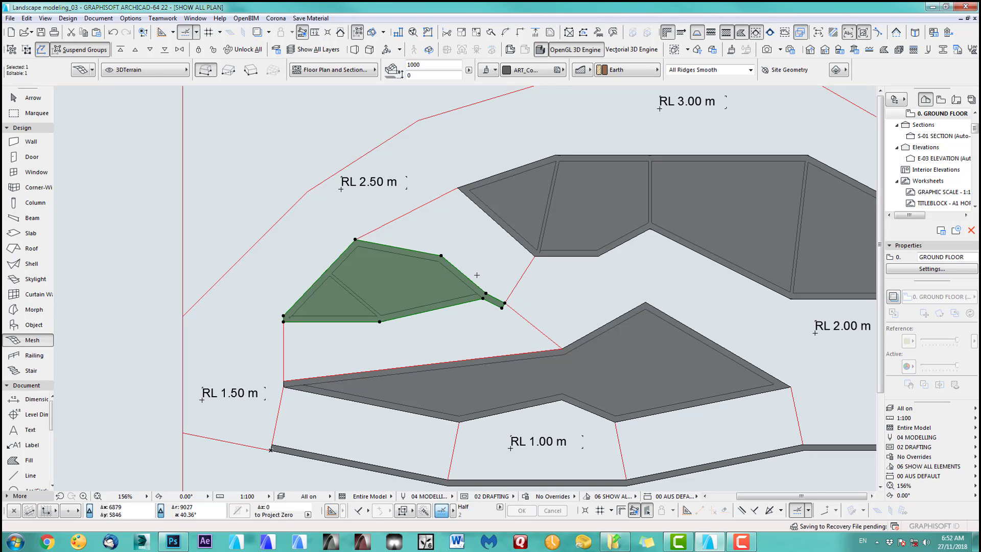
left_click(504, 302)
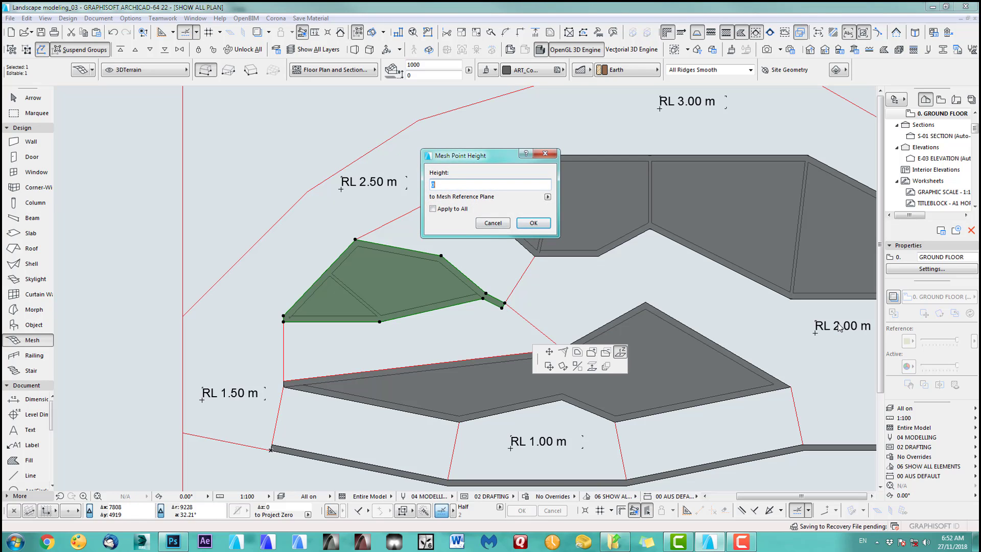
type("2000")
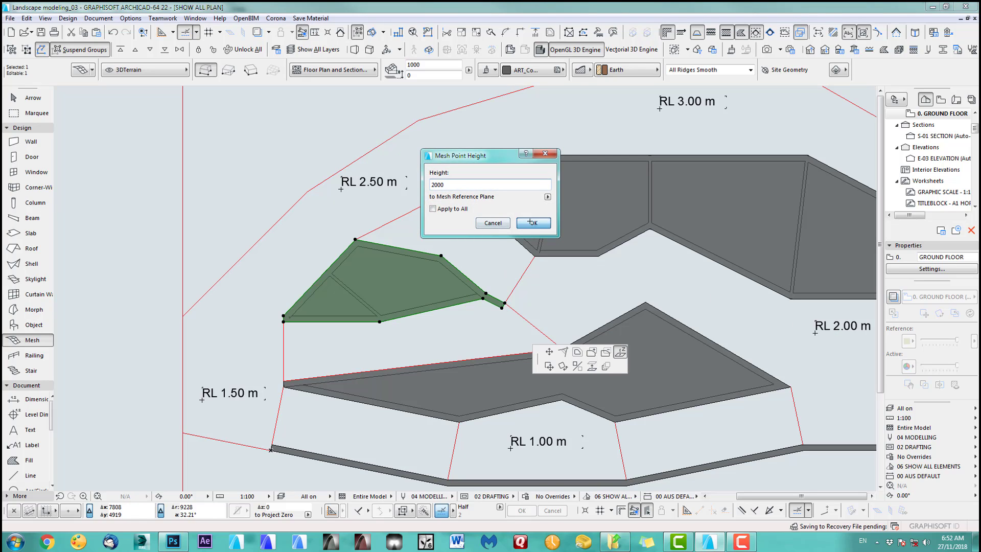
left_click(533, 222)
left_click(501, 307)
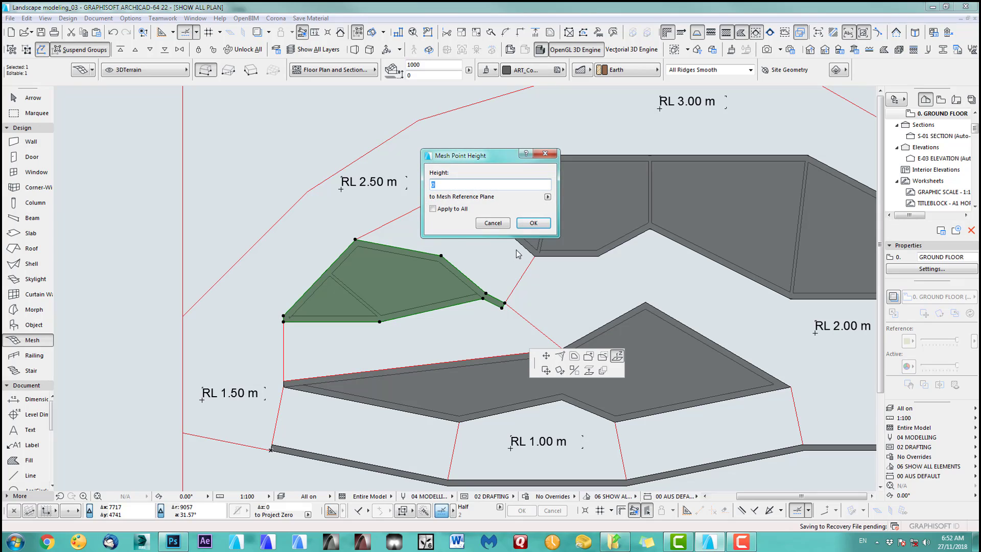
left_click(533, 224)
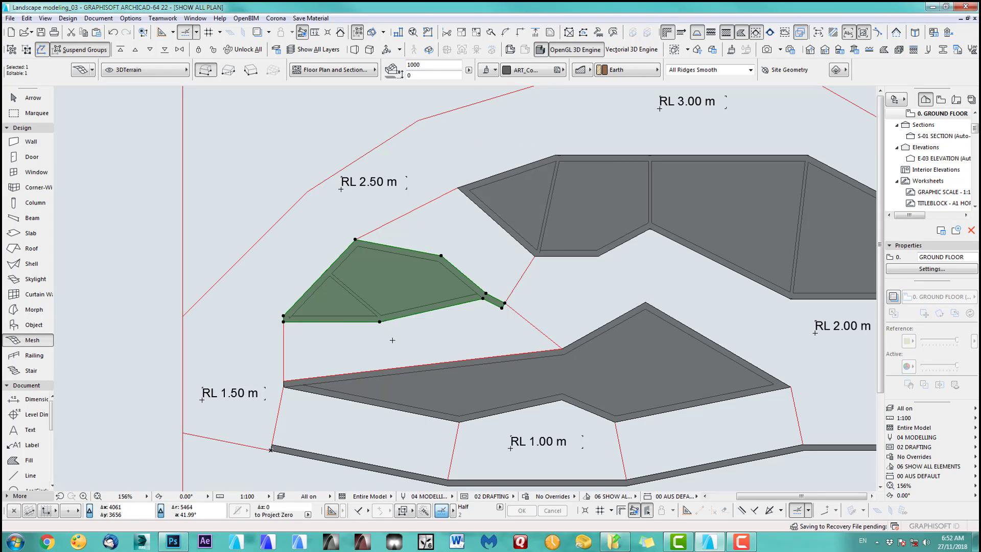
Inspect the western bed mesh's point heights in 3D, and return to the floor plan.
key("F3")
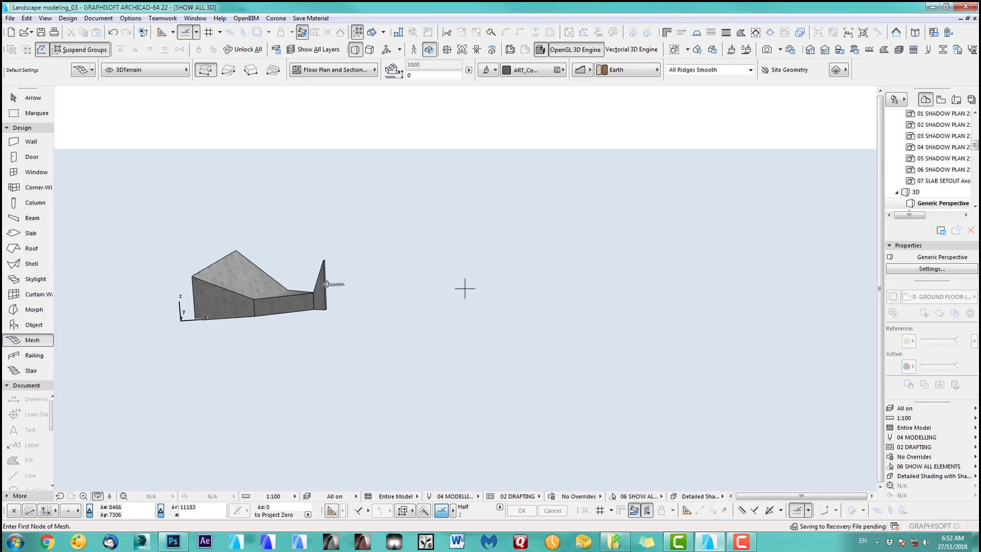
middle_click_drag(465, 289, 62, 257, "shift")
key("F2")
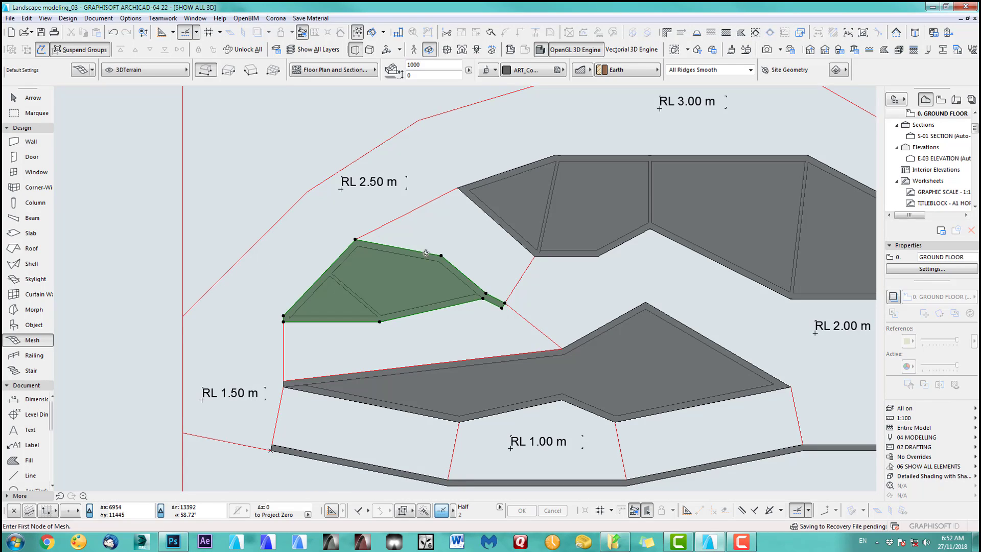
scroll(410, 286, "up", 3)
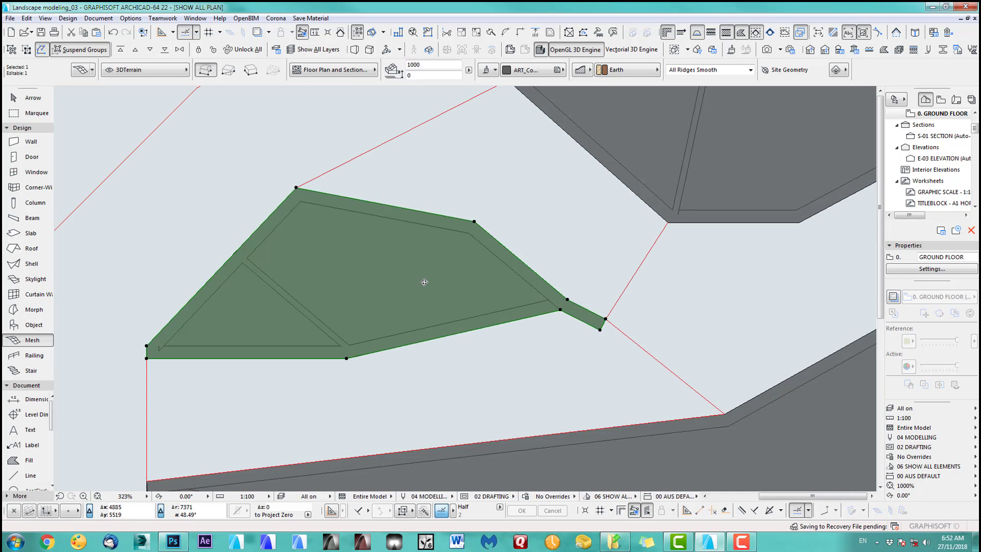
middle_click_drag(425, 280, 447, 311)
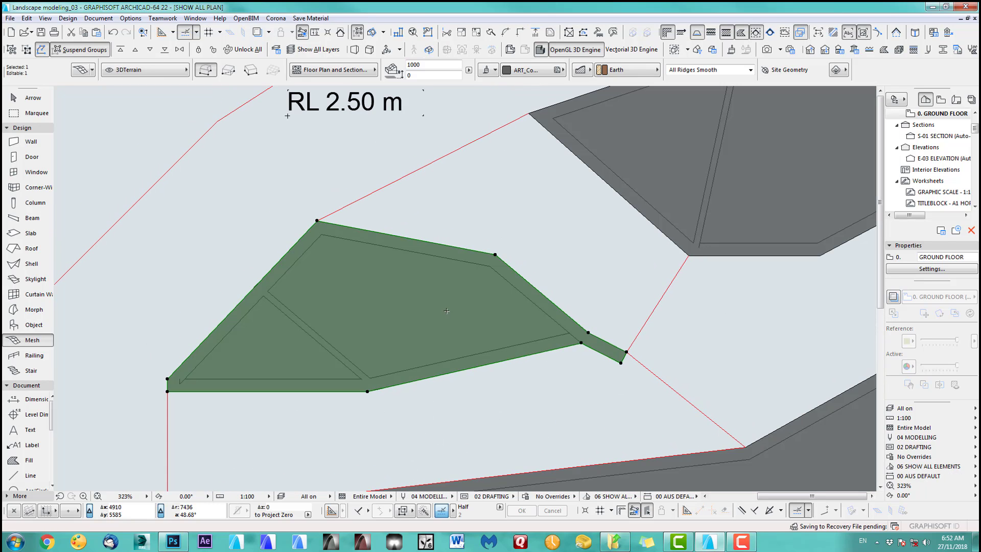
Show the western bed on its own in 3D and raise its north-eastern corner to an elevation of about 2375.
key("F5")
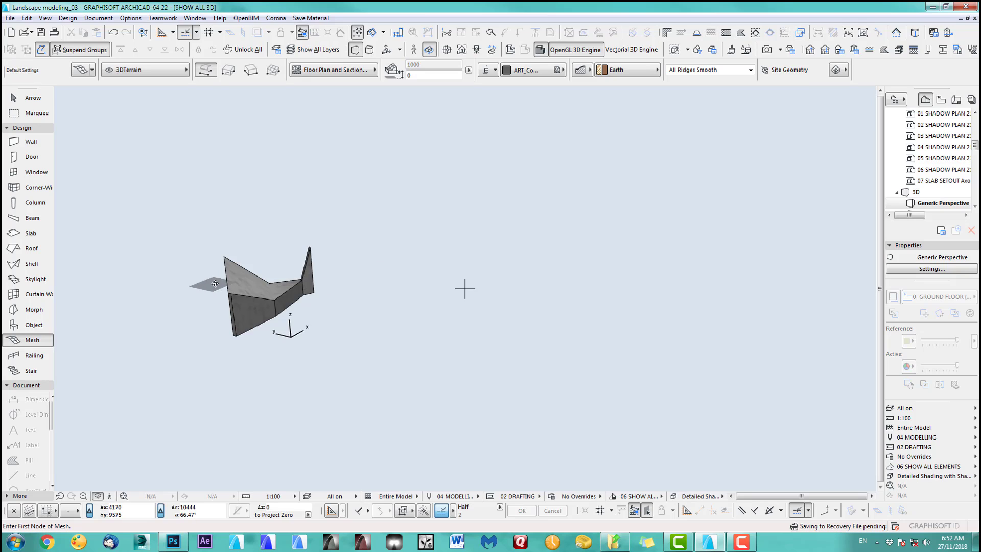
middle_click_drag(465, 288, 336, 276, "shift")
left_click(15, 97)
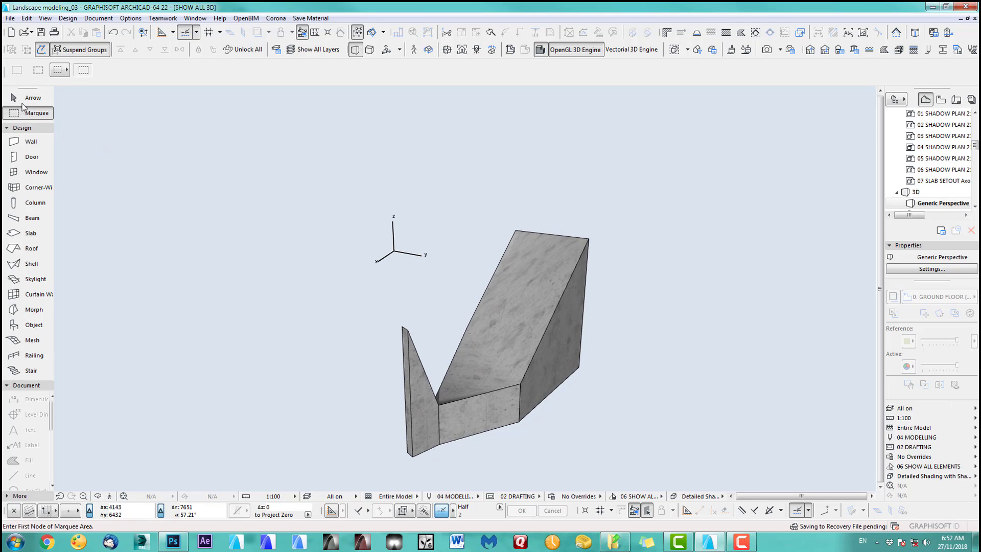
left_click(28, 340)
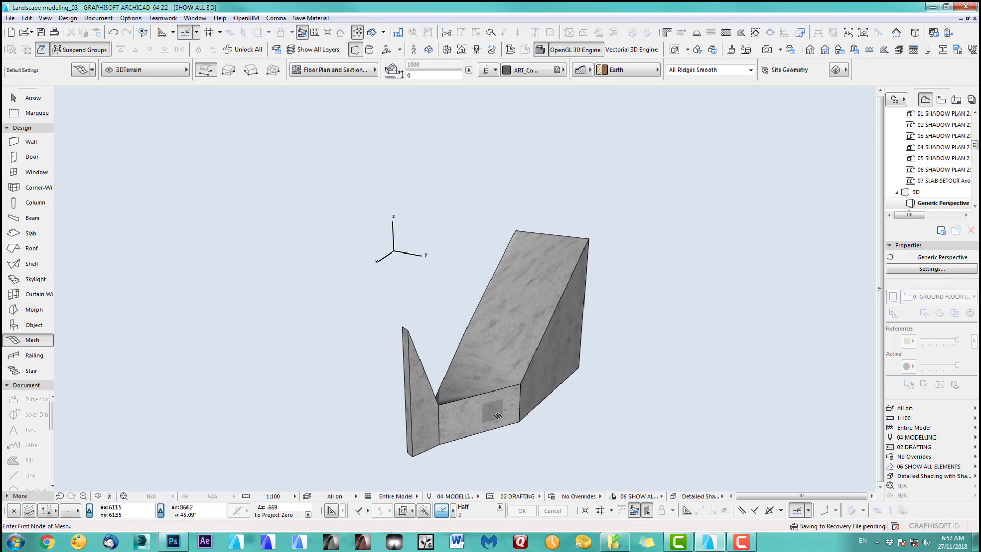
left_click(436, 406, "shift")
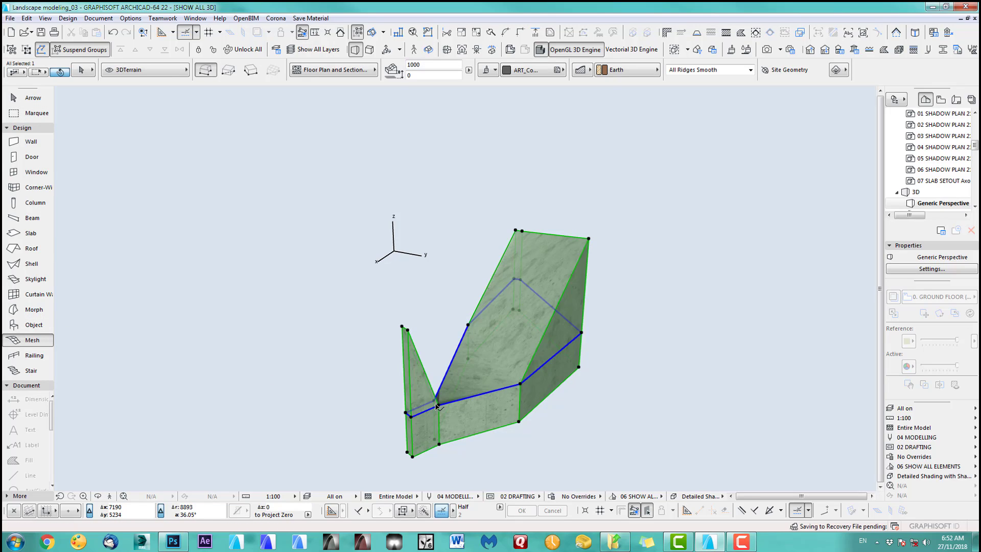
left_click(519, 383)
left_click(650, 433)
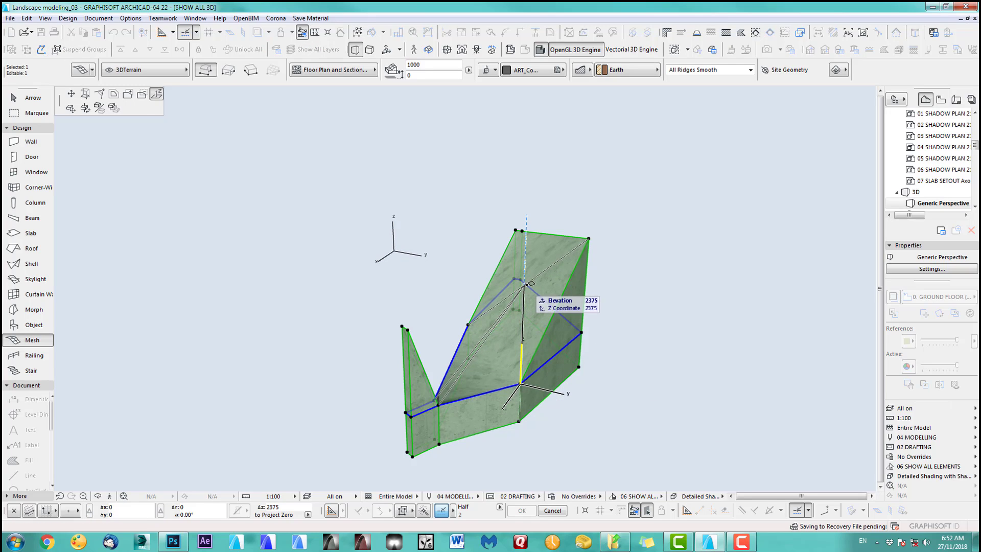
left_click(523, 286)
Raise the northern point where the bed's narrow neck begins to about 2045, and lower the north-eastern corner slightly to even the slope.
left_click(437, 403)
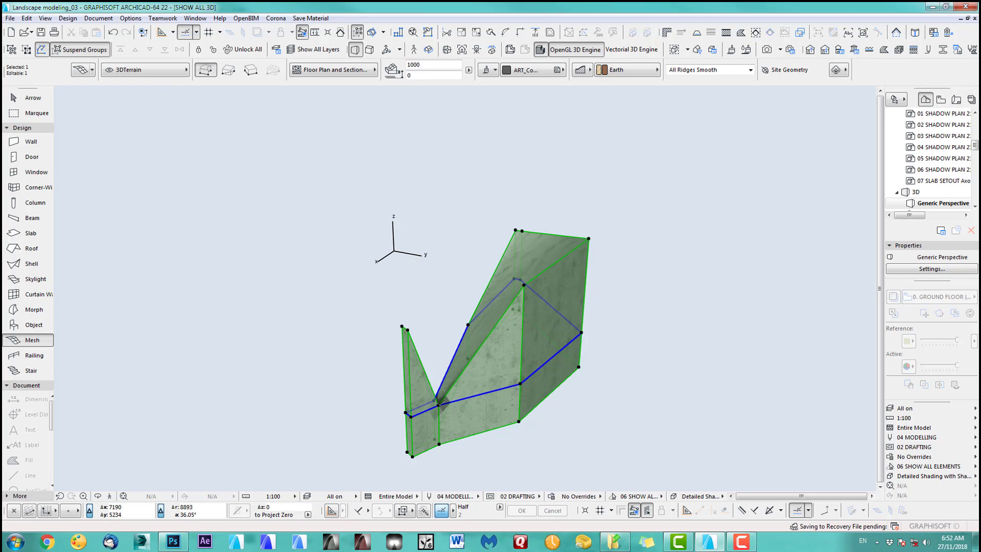
left_click(455, 319)
middle_click_drag(550, 326, 491, 312, "shift")
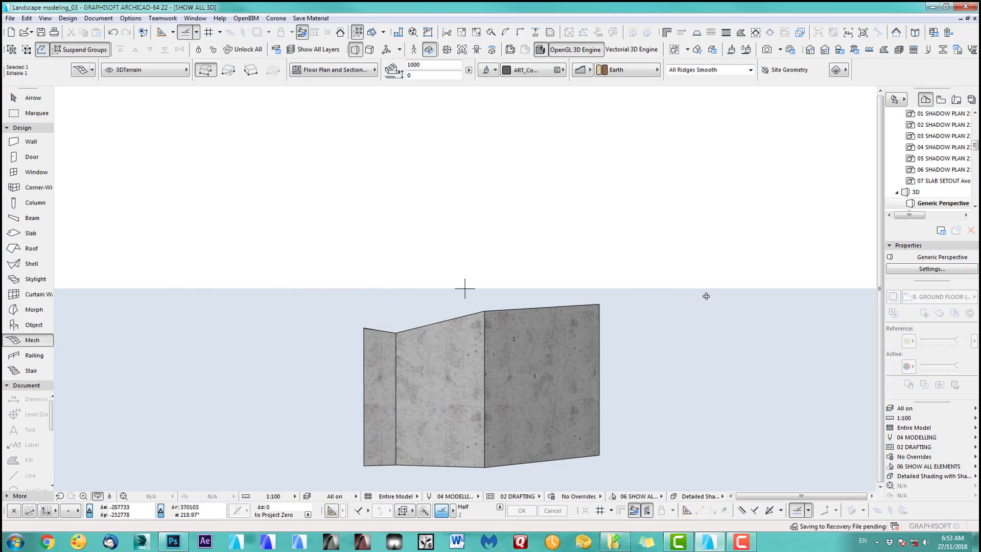
middle_click_drag(521, 376, 528, 370, "shift")
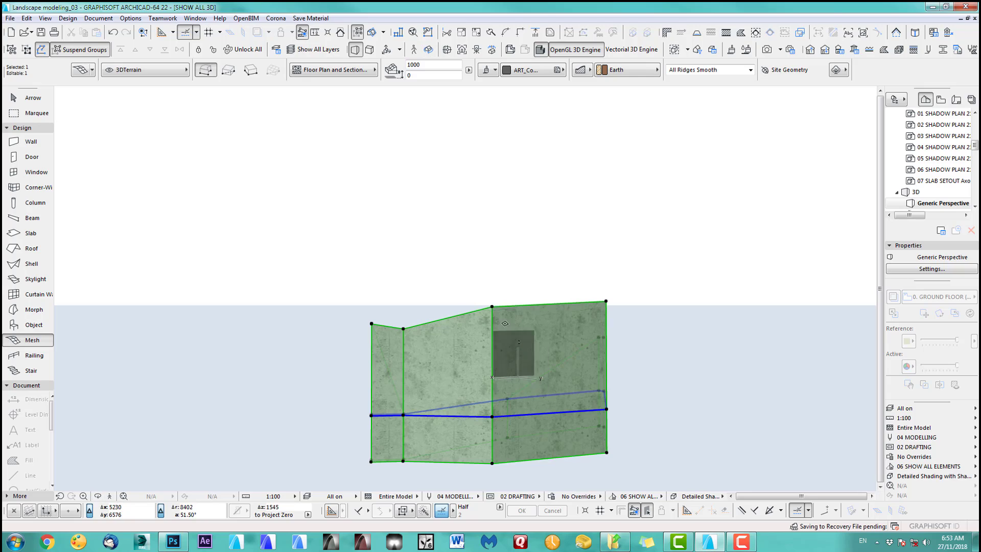
left_click(403, 329)
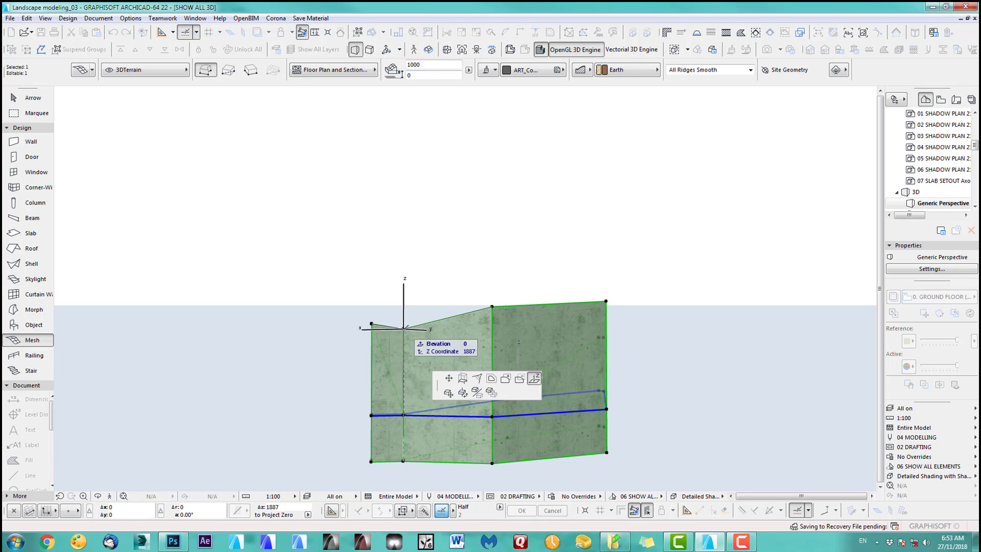
left_click(492, 306)
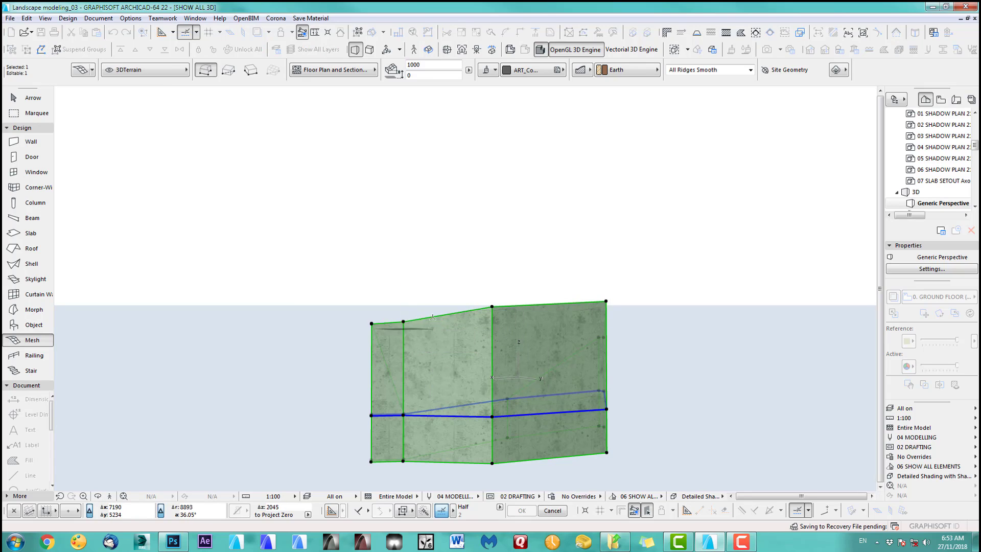
left_click(492, 308)
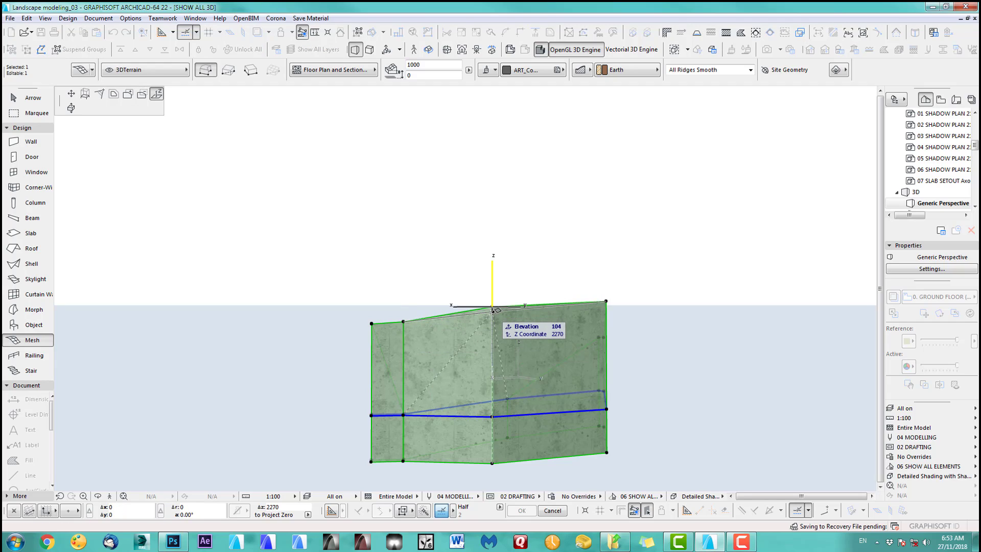
left_click(496, 311)
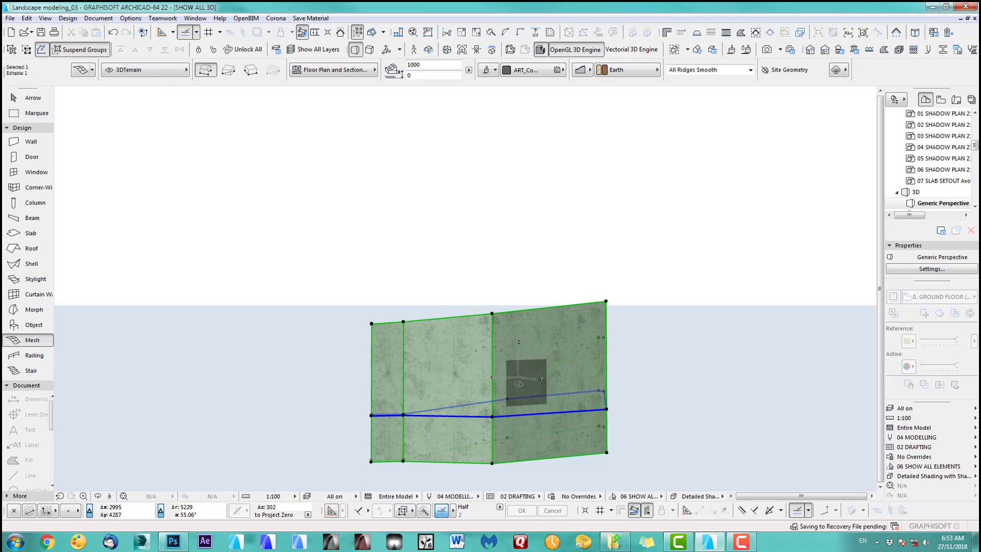
Orbit to the bed's southern side and raise its middle southern corner to an elevation of about 708.
key("o")
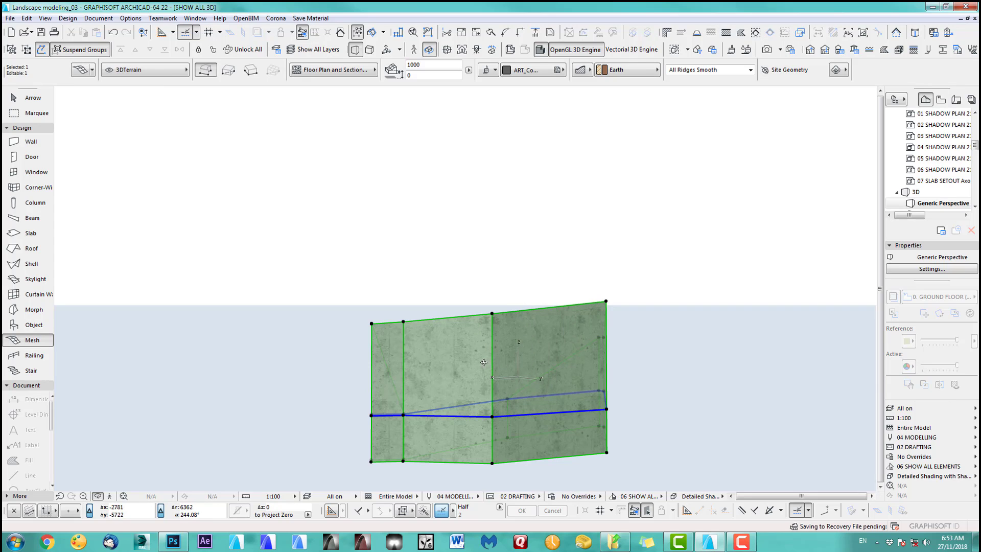
left_click_drag(473, 369, 592, 305)
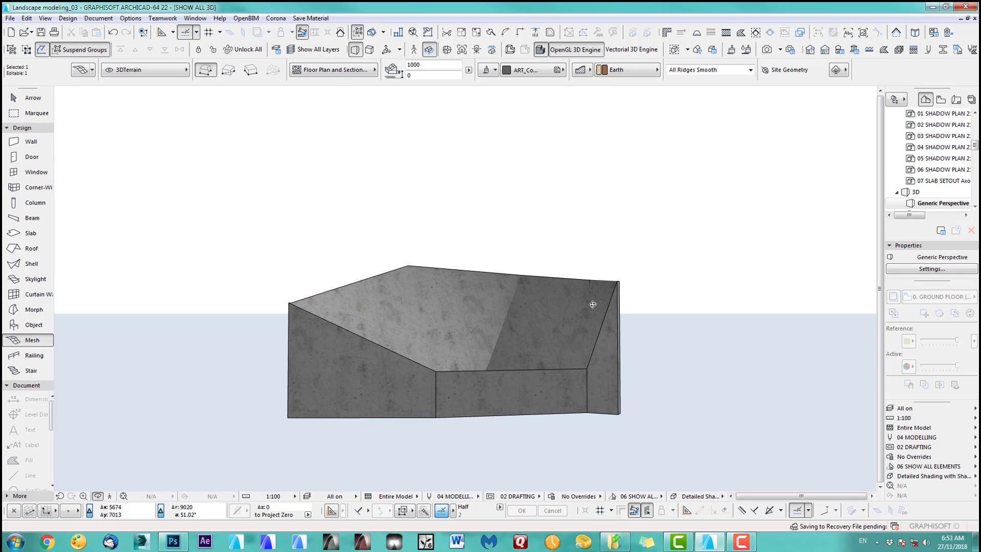
left_click_drag(706, 319, 706, 318)
key("Escape")
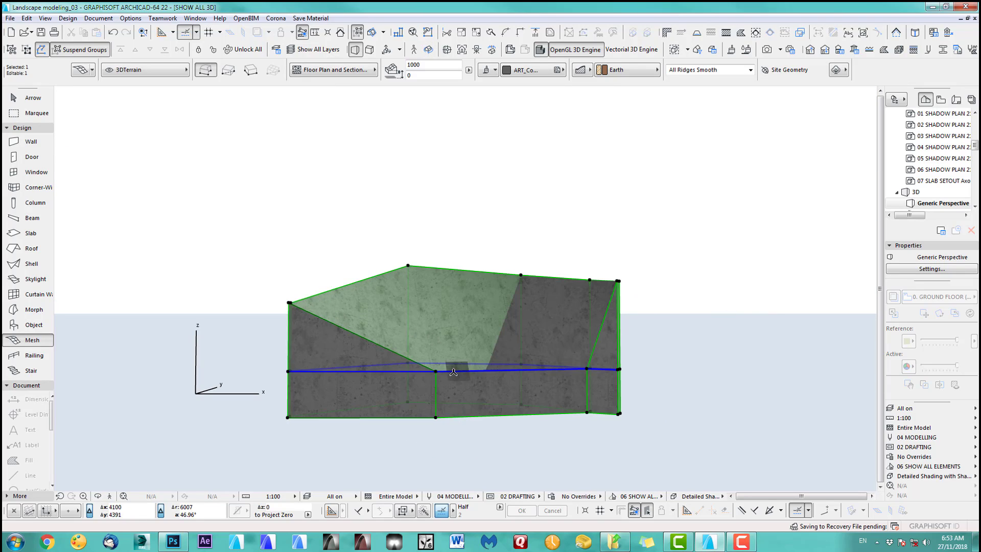
left_click(436, 370)
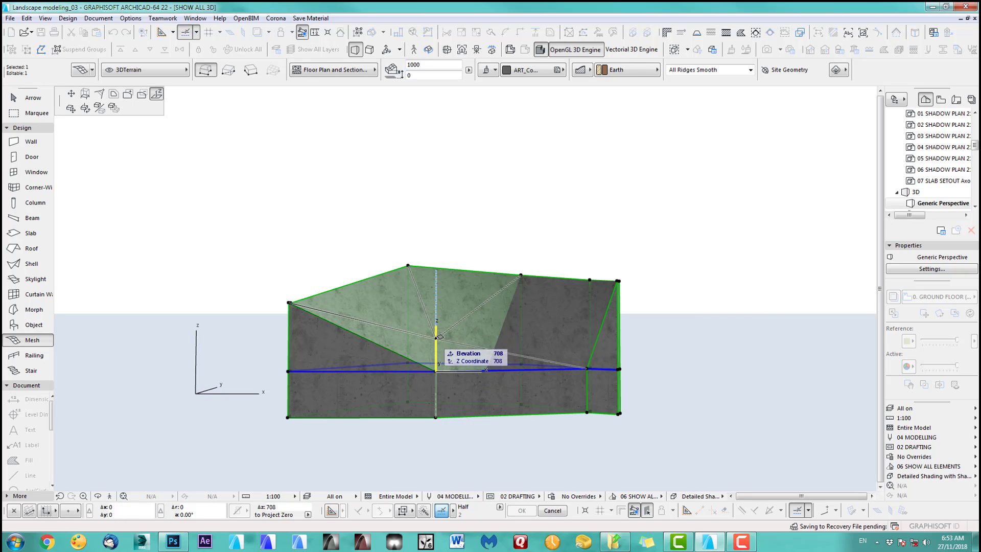
left_click(437, 338)
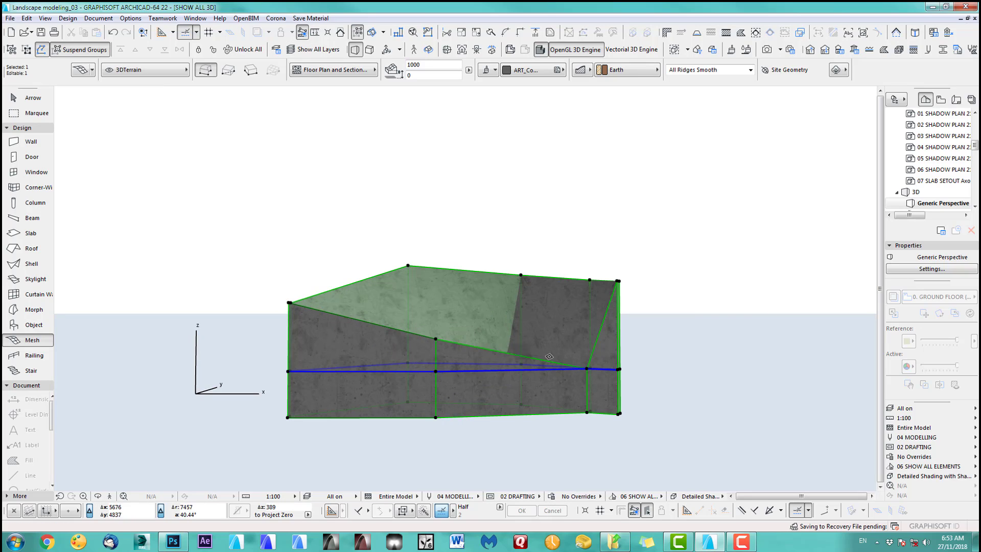
Raise the southern corner where the western bed's narrow neck begins to an elevation of about 120.
left_click(587, 367)
left_click(587, 363)
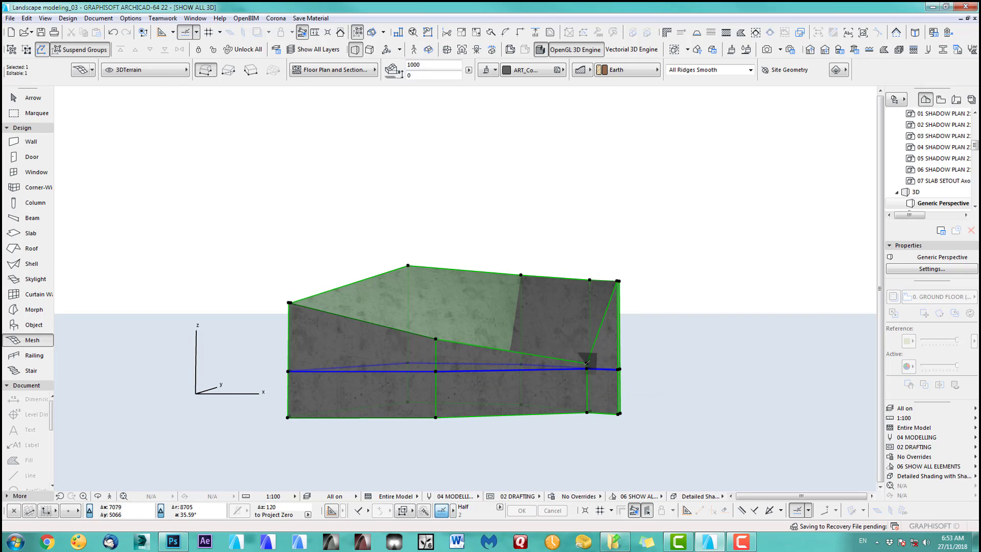
left_click(586, 367)
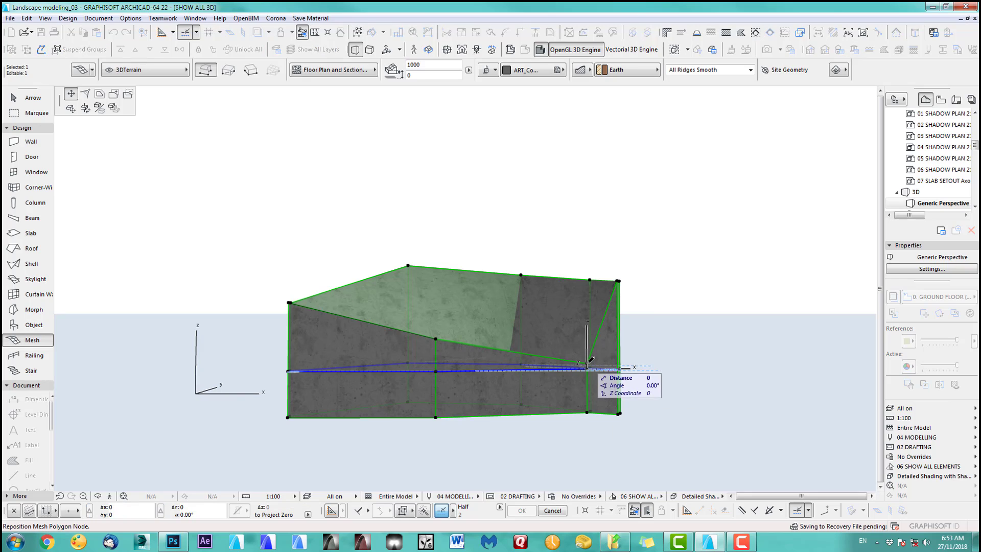
left_click(587, 362)
middle_click_drag(607, 370, 550, 395)
scroll(551, 393, "up", 4)
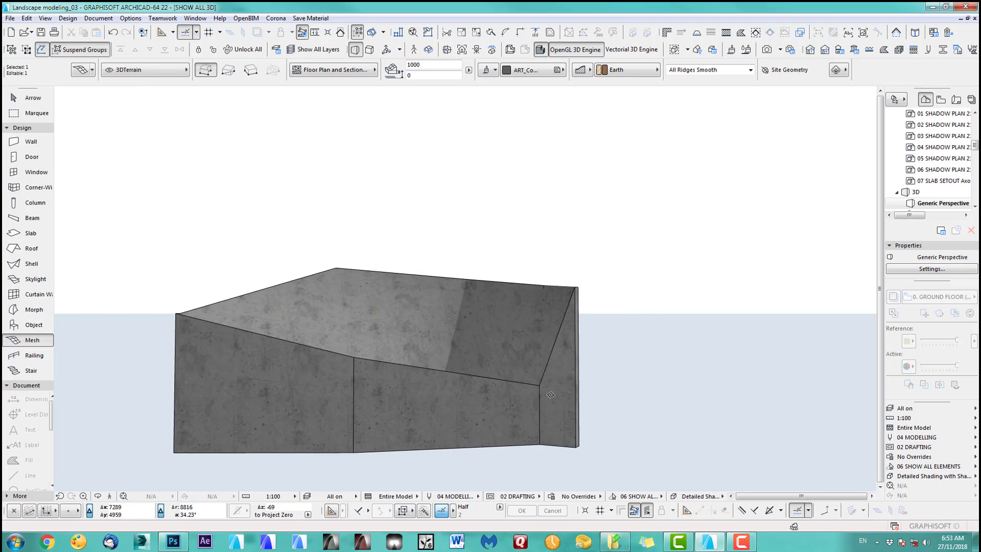
scroll(561, 391, "down", 2)
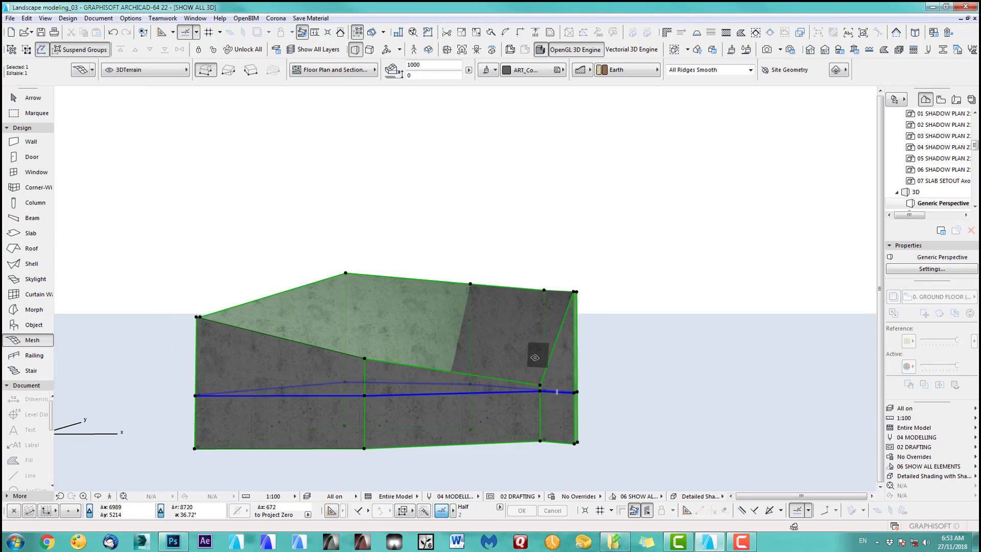
Try to reposition the neck's southern corner node toward the middle southern corner, and undo the mesh edit.
key("o")
left_click_drag(520, 348, 512, 323)
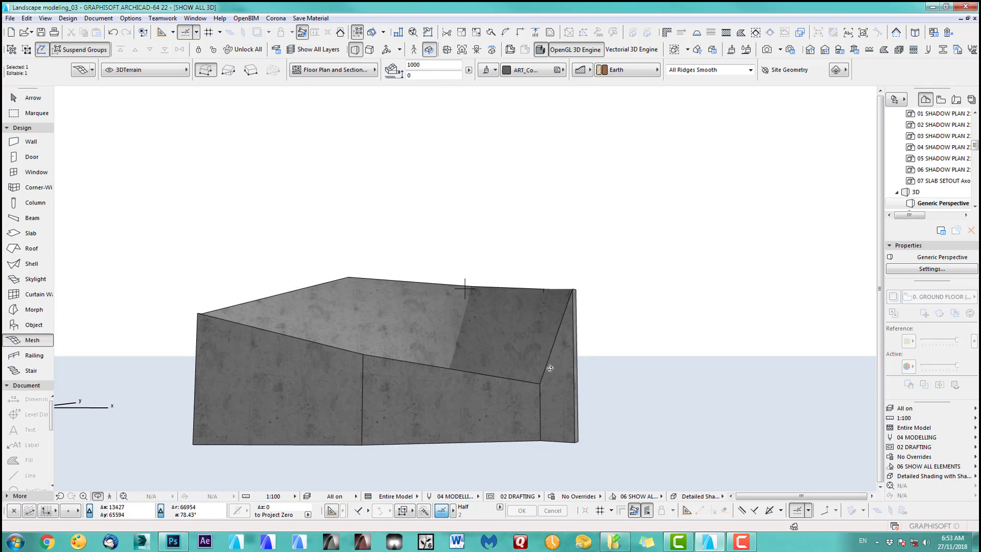
key("Escape")
left_click(539, 383)
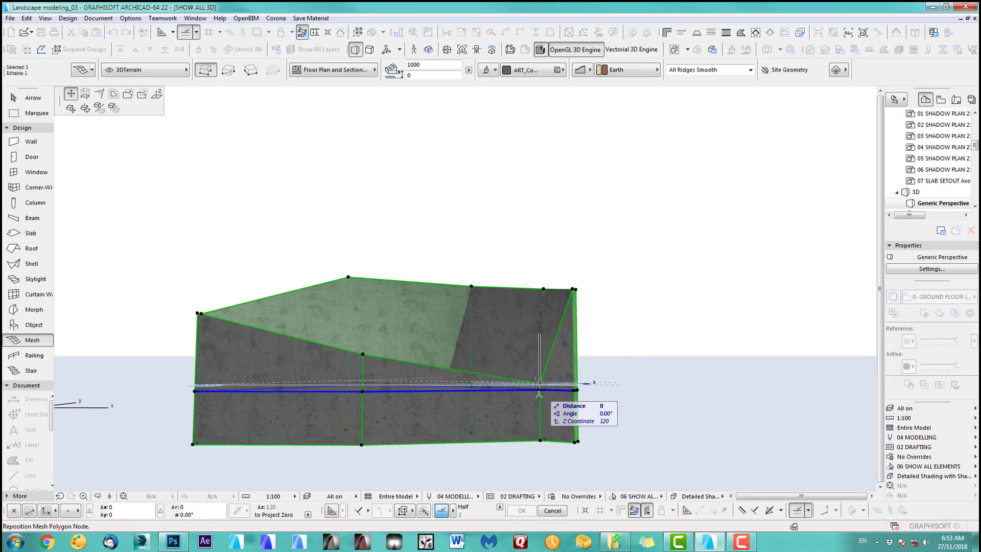
left_click(362, 353)
key("ctrl+z")
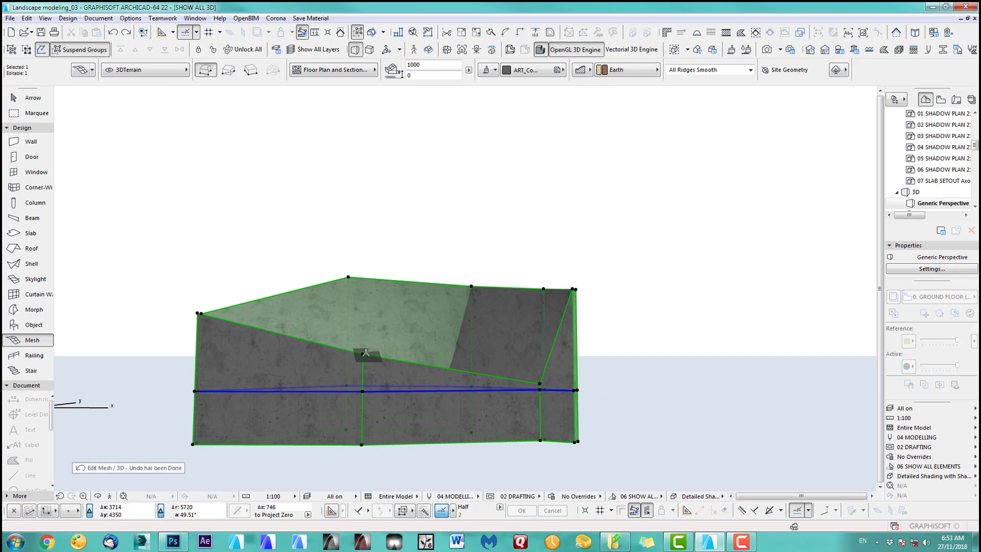
Raise the bed's middle southern corner to an elevation of about 1654.
left_click(363, 354)
left_click(363, 352)
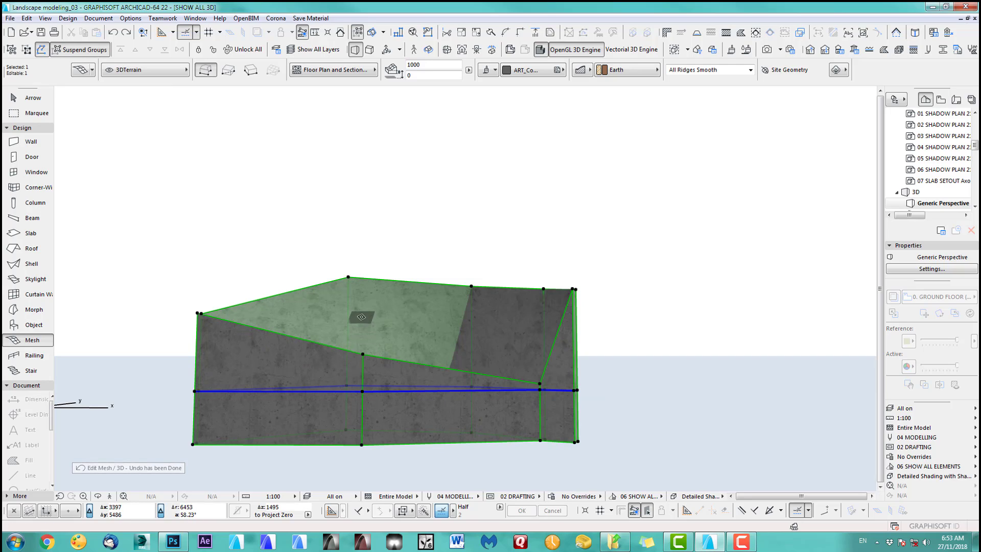
left_click(365, 351)
left_click(492, 404)
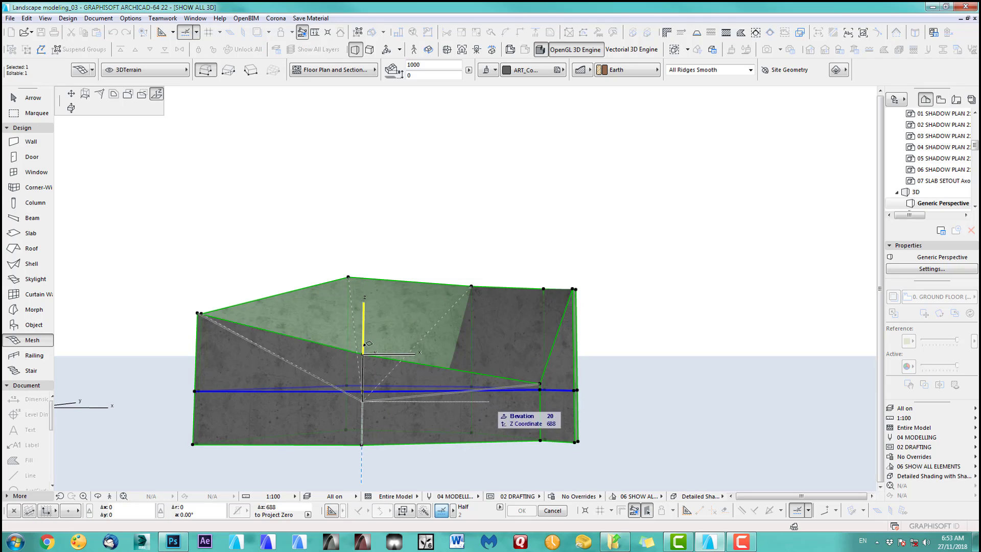
left_click(364, 305)
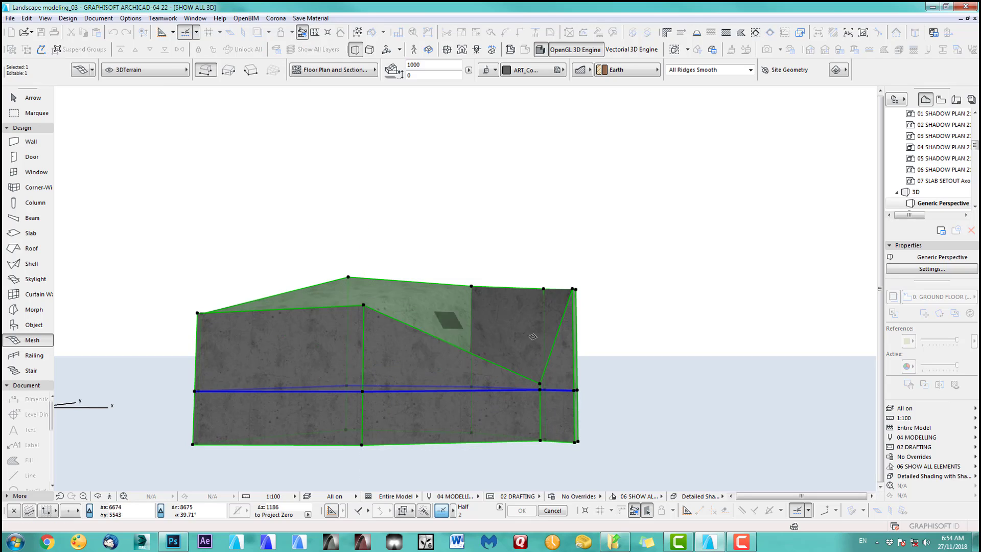
Raise the southern corner where the neck begins until it is nearly level with the opposite northern point.
left_click(540, 383)
left_click(669, 392)
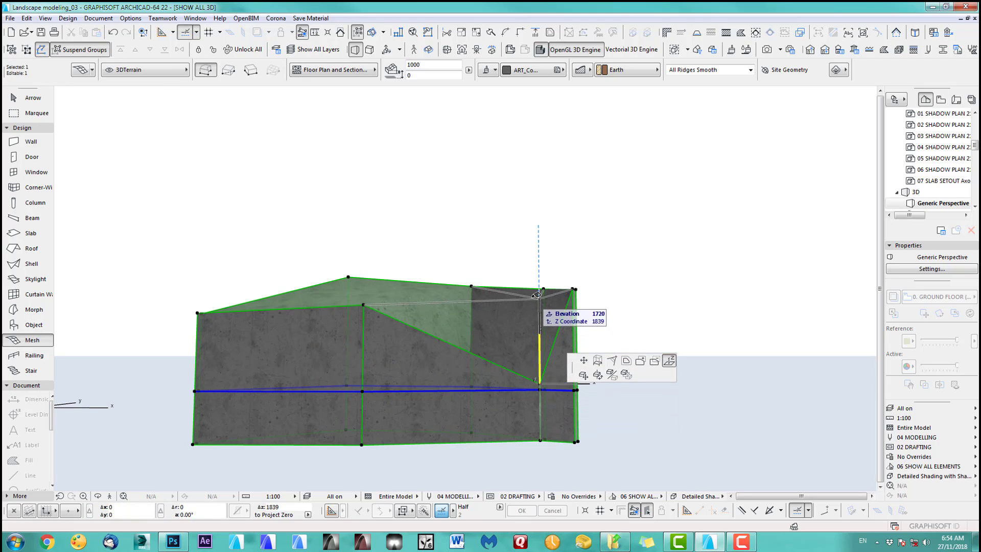
left_click(533, 291)
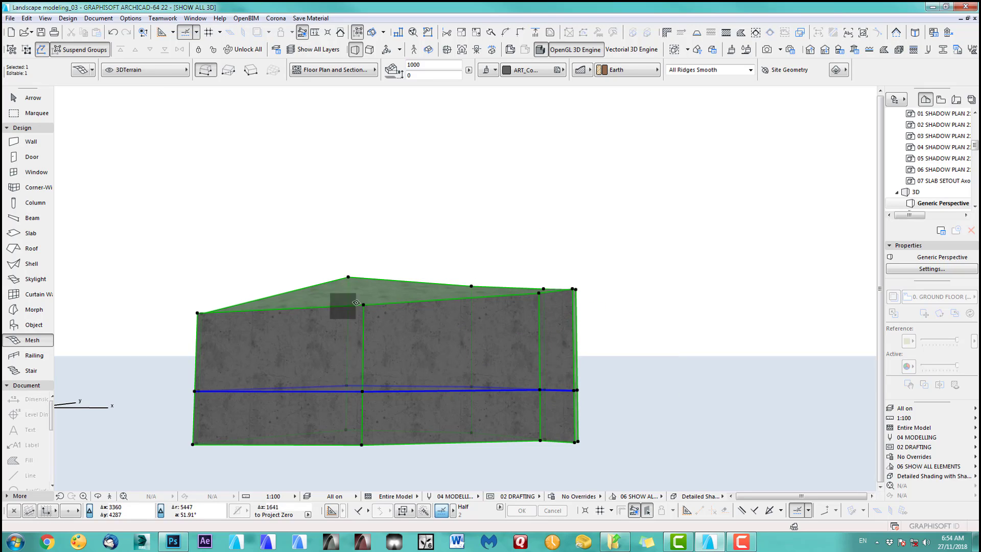
Nudge the middle southern corner up slightly to even out the slope along the bed's southern edge.
scroll(402, 323, "up", 1)
middle_click_drag(410, 325, 450, 317)
left_click(407, 291)
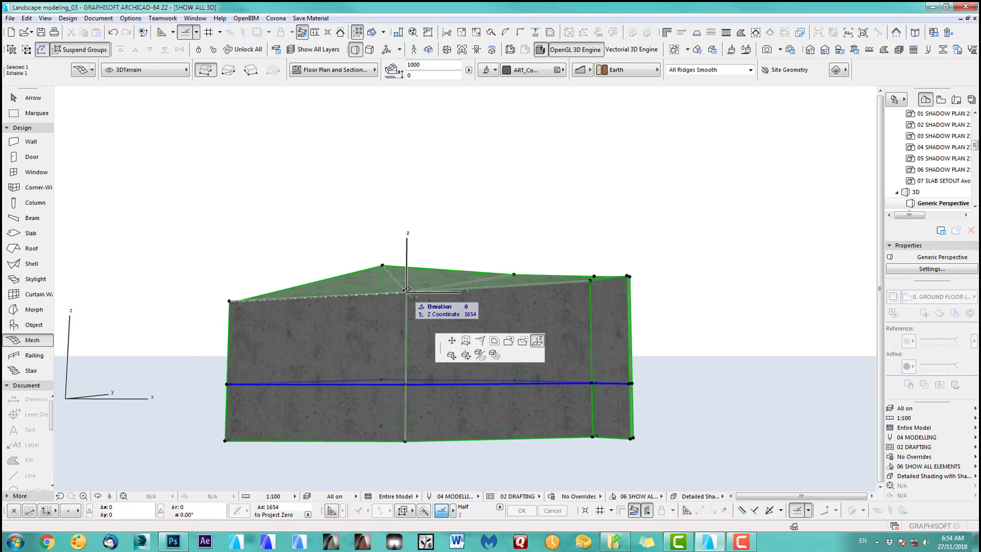
left_click(541, 344)
left_click(406, 289)
scroll(586, 282, "up", 3)
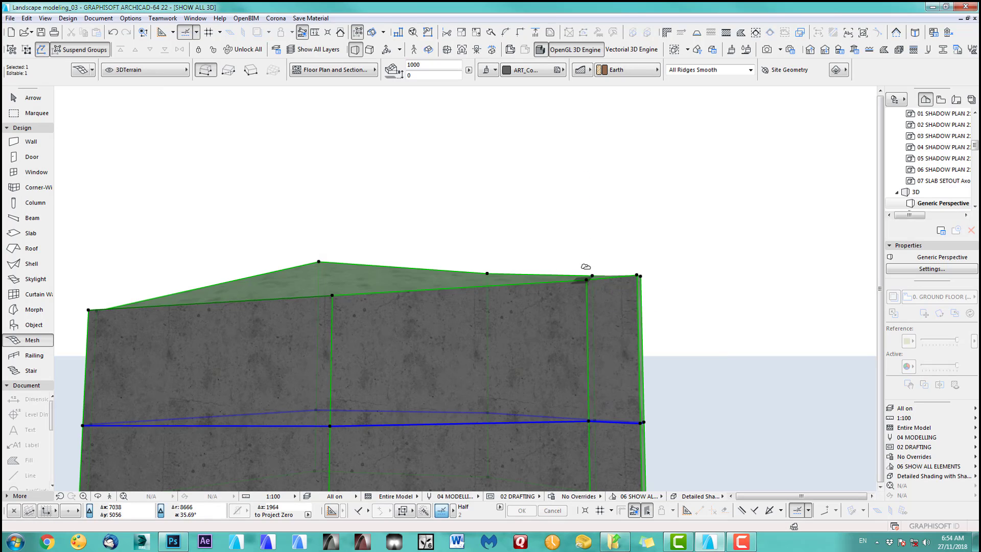
Check the western bed's sloped top from another angle in 3D, return to the floor plan and deselect the bed.
scroll(433, 278, "down", 2)
key("o")
left_click_drag(386, 297, 460, 335)
key("F2")
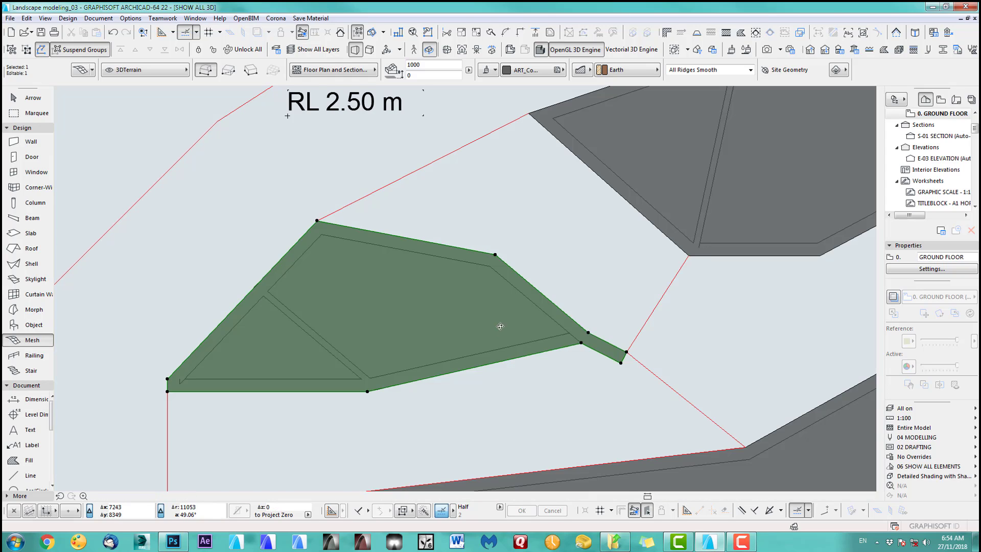
scroll(501, 322, "down", 7)
middle_click_drag(587, 355, 428, 305)
scroll(511, 335, "up", 4)
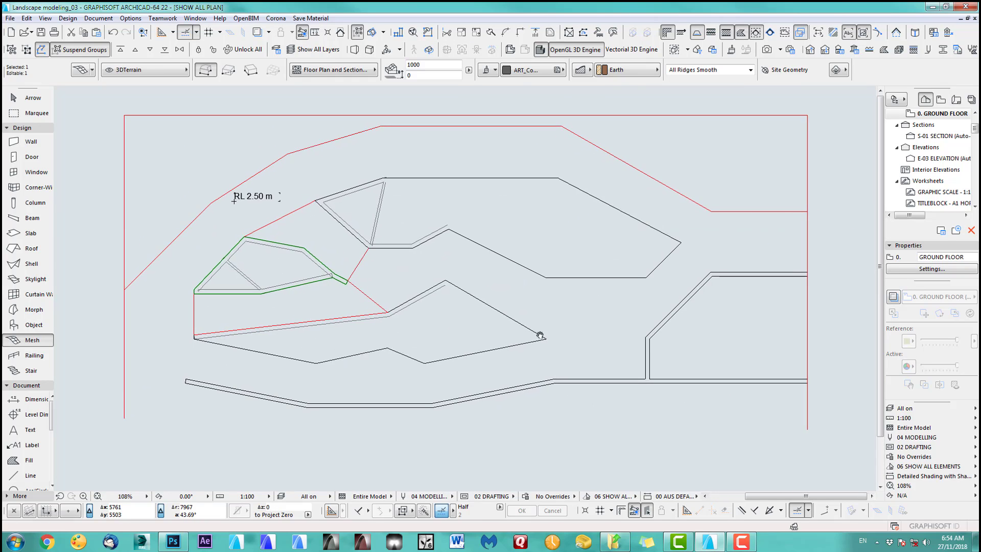
key("Escape")
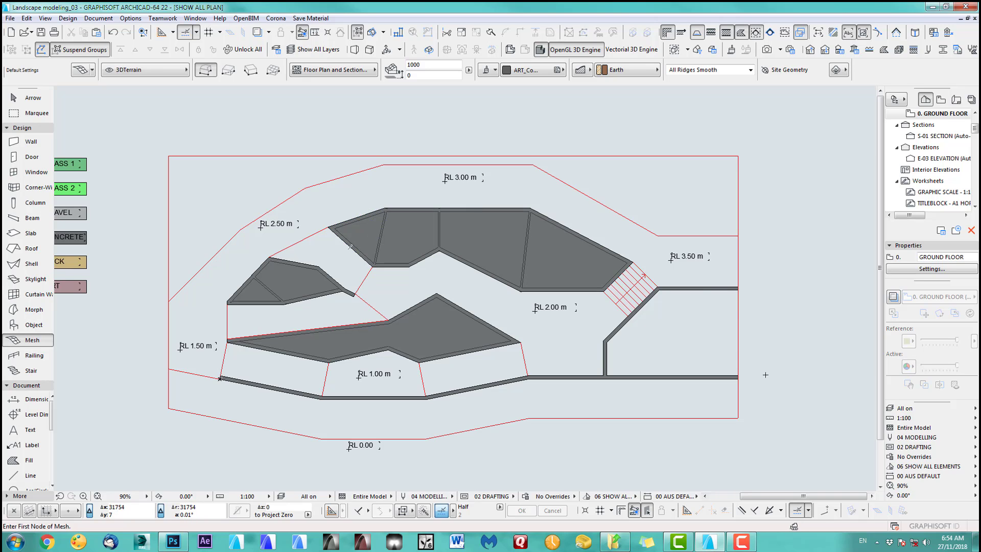
Review the walls and planter beds together in 3D, and return to the floor plan.
key("F3")
scroll(569, 312, "down", 4)
middle_click_drag(591, 355, 262, 372)
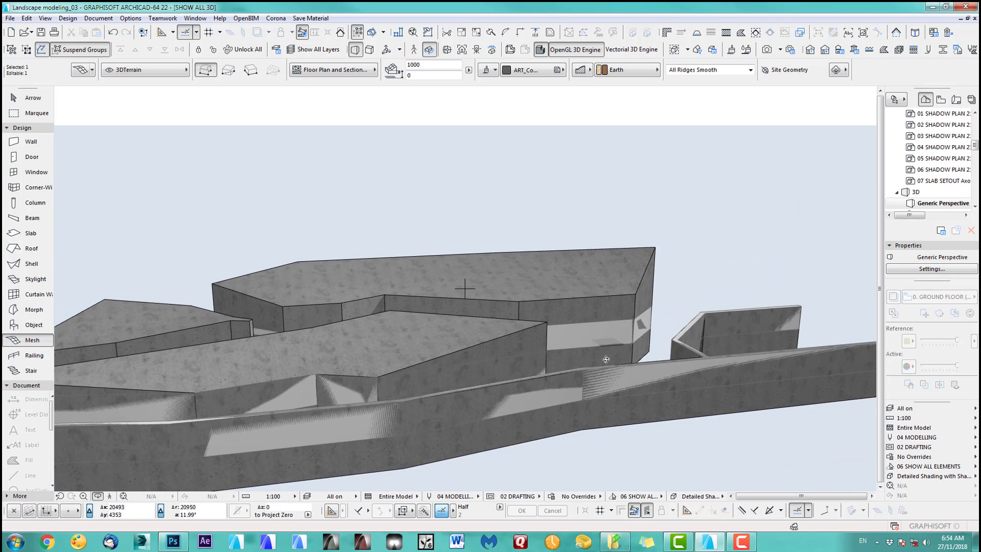
key("F2")
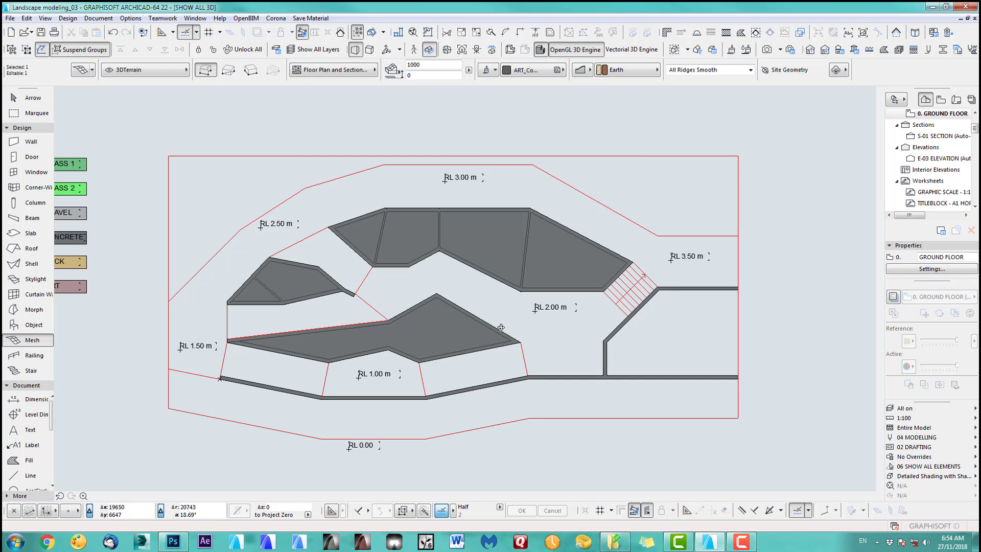
middle_click_drag(385, 280, 425, 267)
scroll(430, 316, "up", 1)
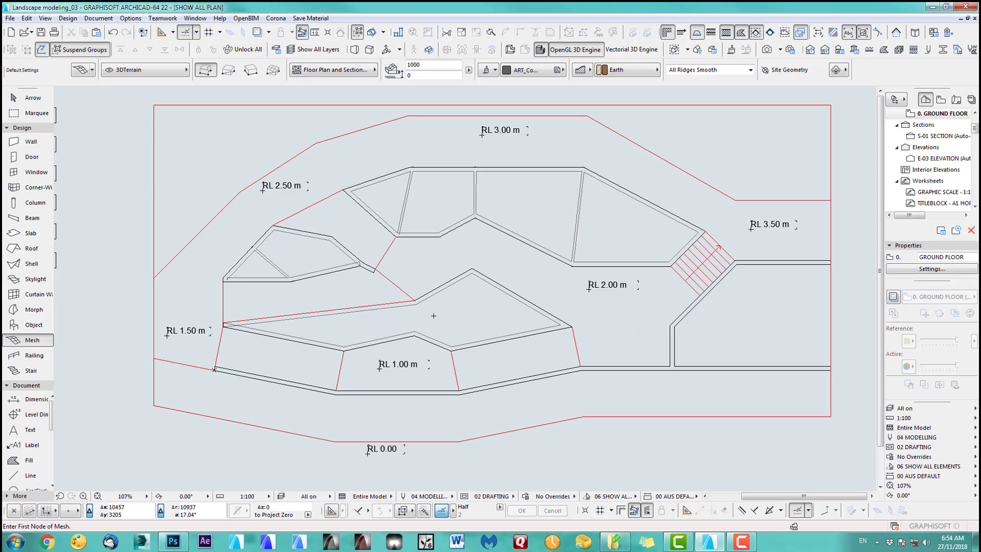
Pick up the settings of the ROCK sample, trace a mesh over the strip south of the boundary wall, and select it.
scroll(356, 372, "down", 1)
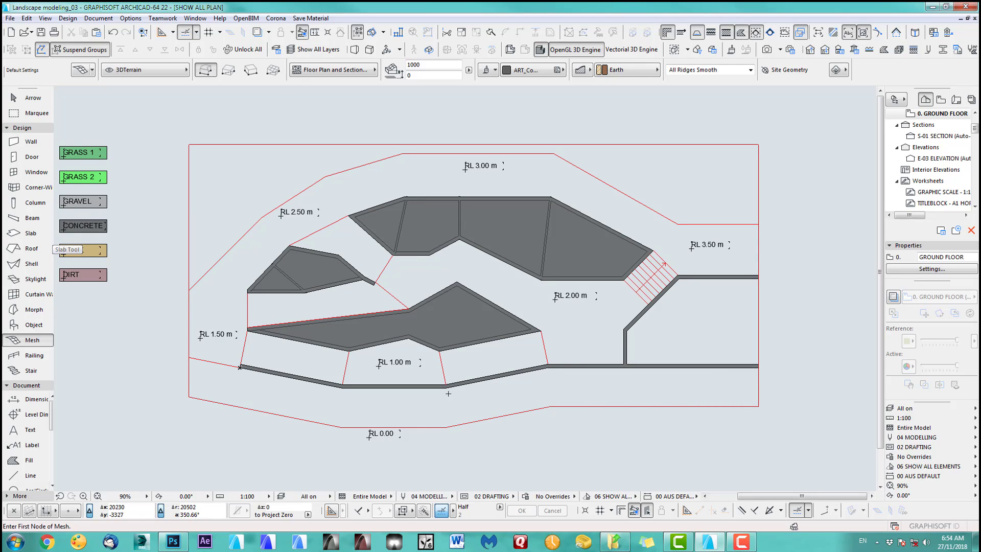
middle_click_drag(147, 212, 159, 212)
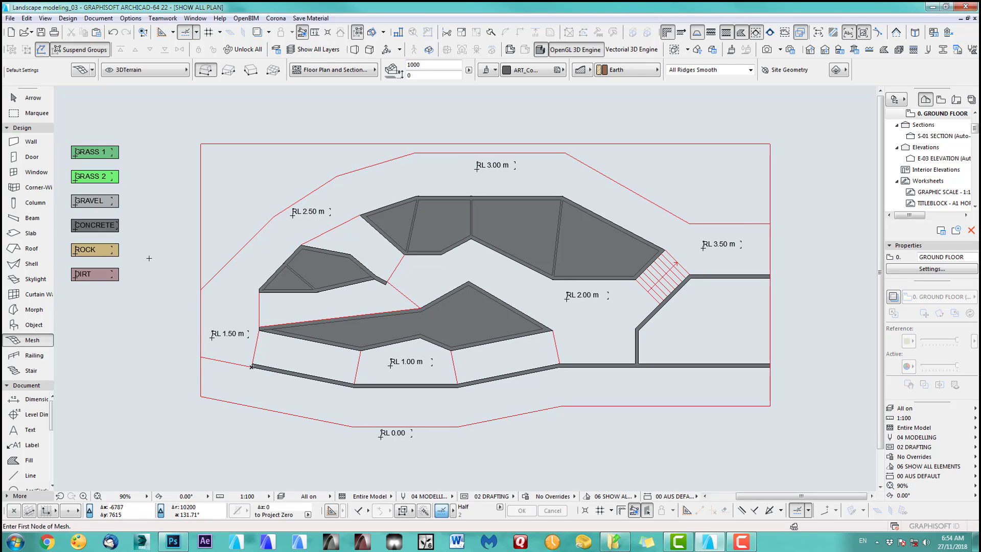
left_click(124, 242, "alt")
left_click(565, 385)
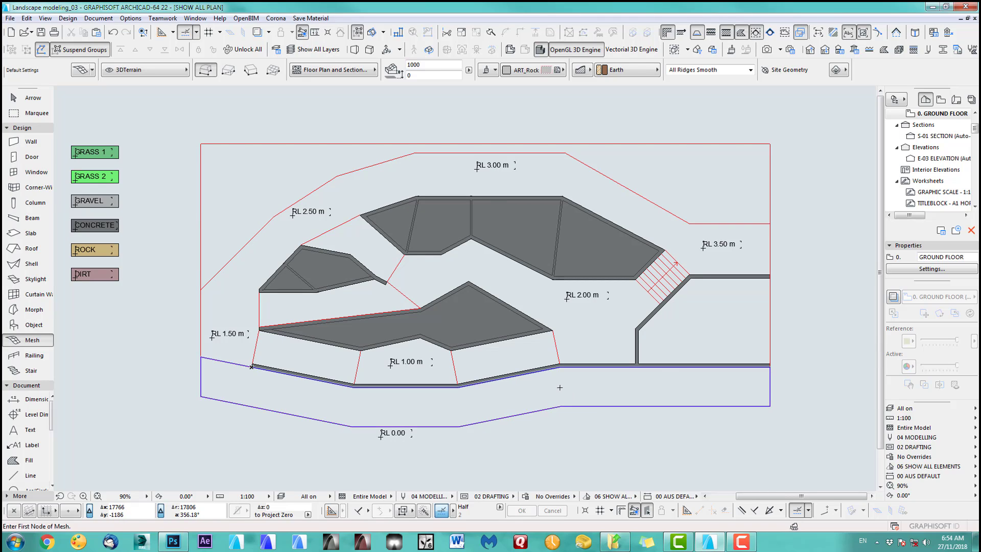
left_click(589, 396, "shift")
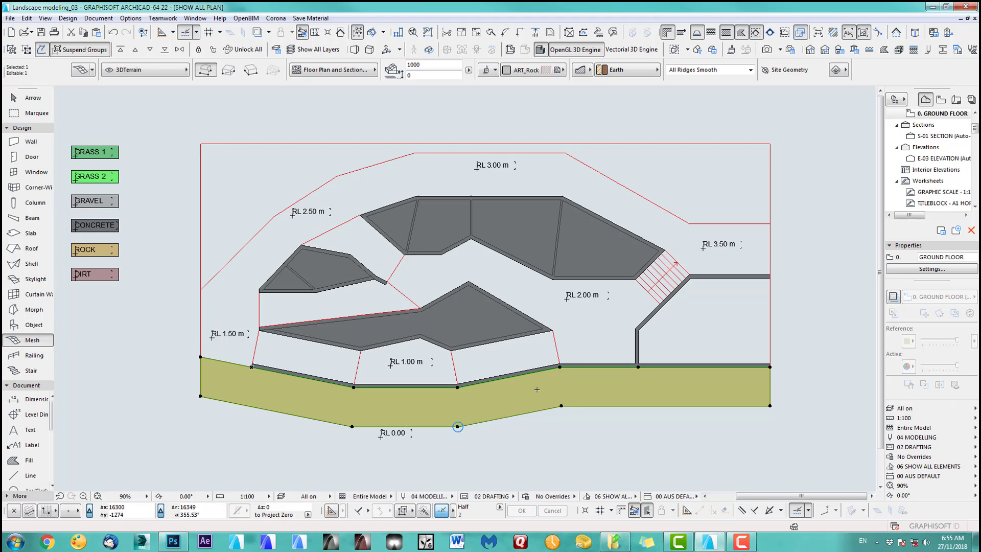
Set the rock mesh's northern edge to a height of 1000 at the eastern end, the wall junction and the first bend.
left_click(771, 366)
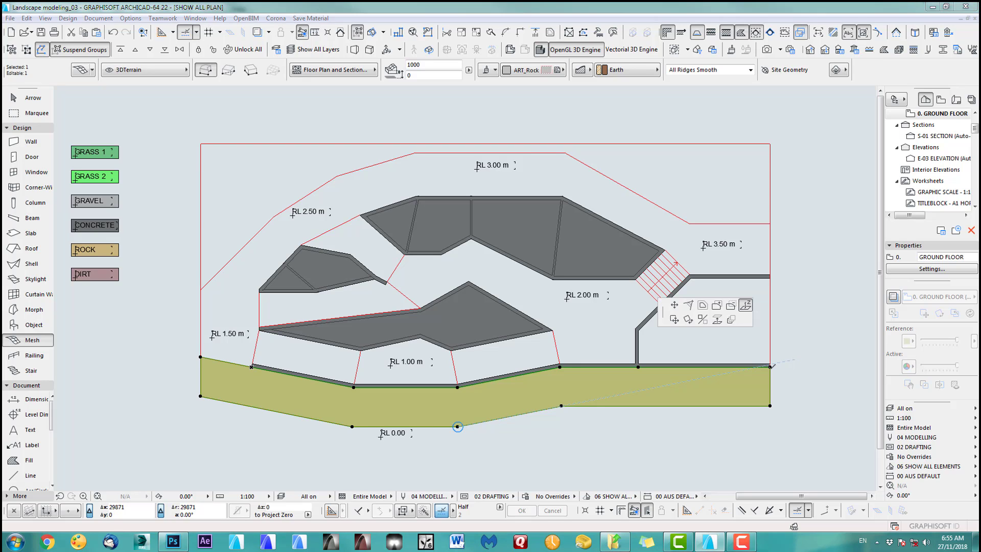
left_click(746, 305)
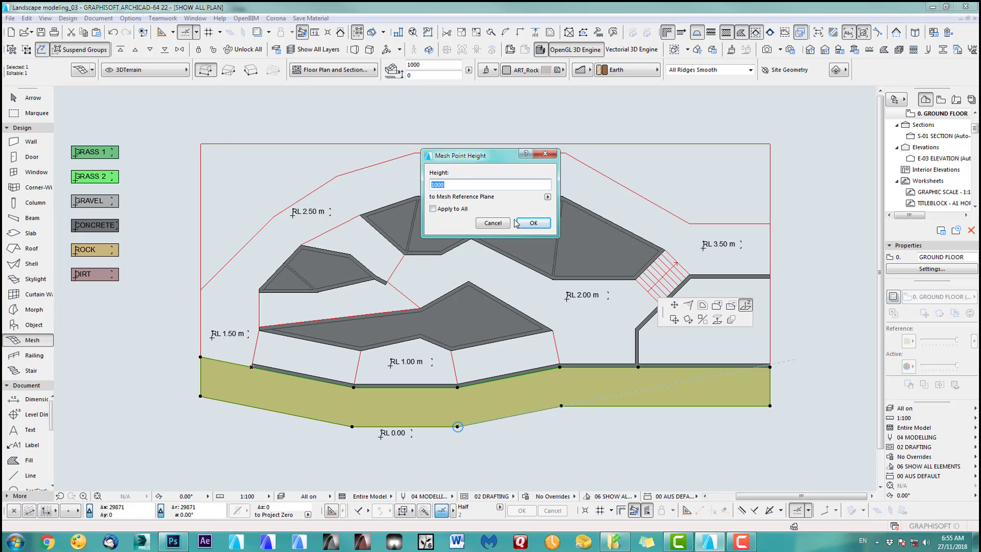
left_click(519, 223)
left_click(638, 366)
left_click(755, 416)
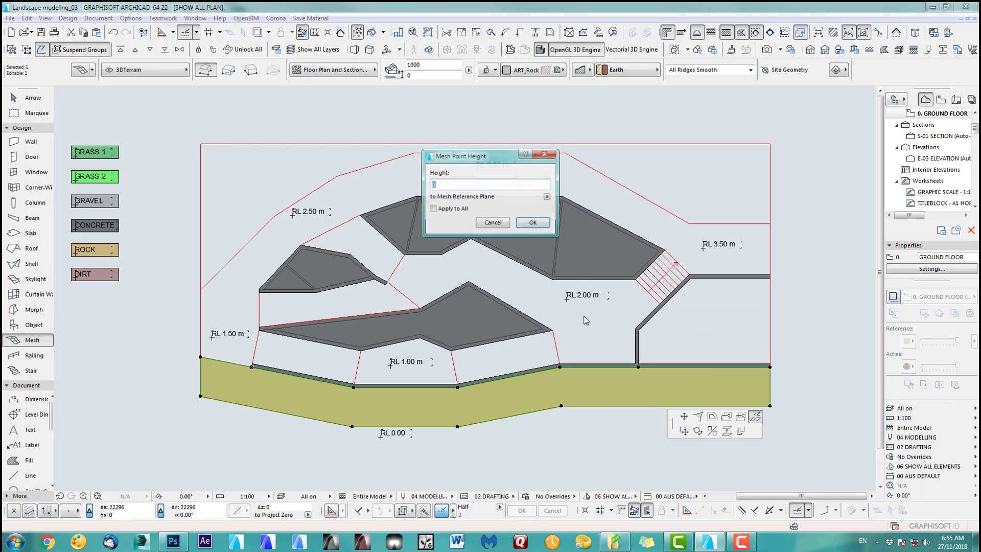
left_click(531, 223)
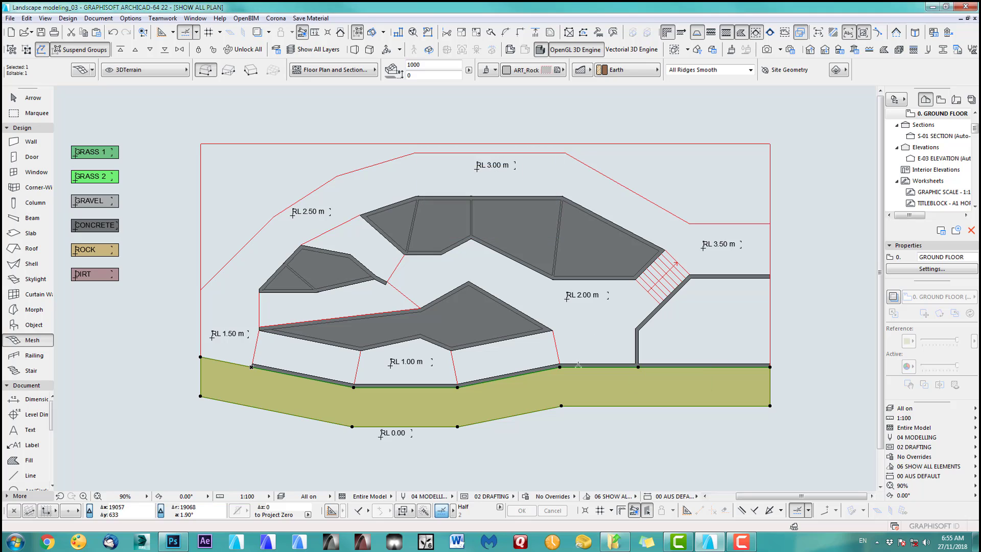
left_click(560, 366)
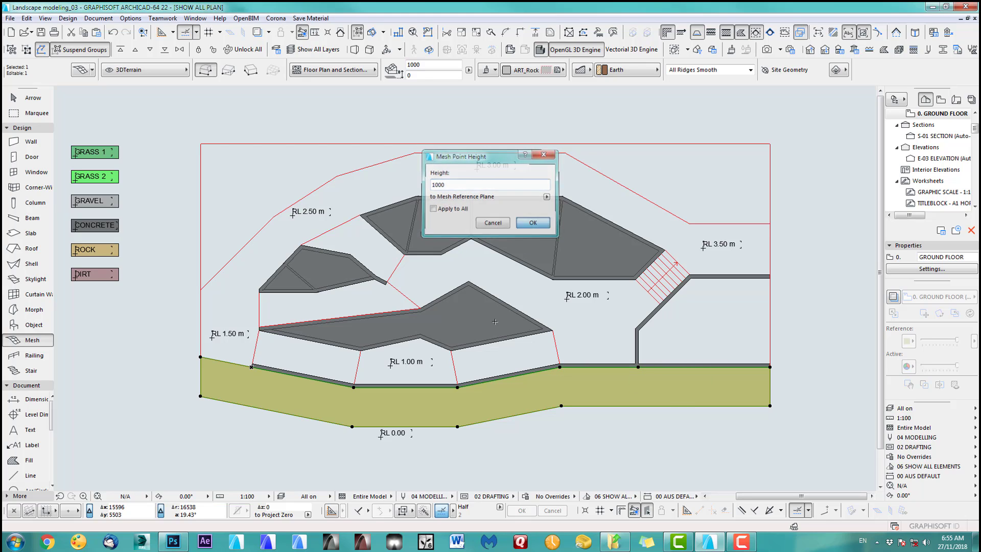
left_click(530, 220)
Set the rock mesh's two middle northern bend points and its north-western corner to a height of 1000.
left_click(457, 387)
left_click(573, 435)
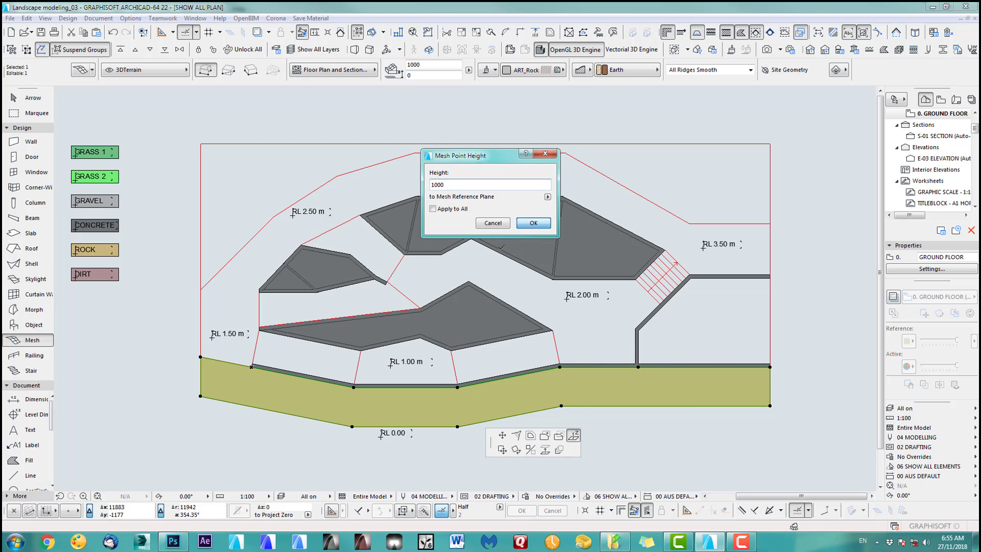
left_click(531, 220)
left_click(354, 387)
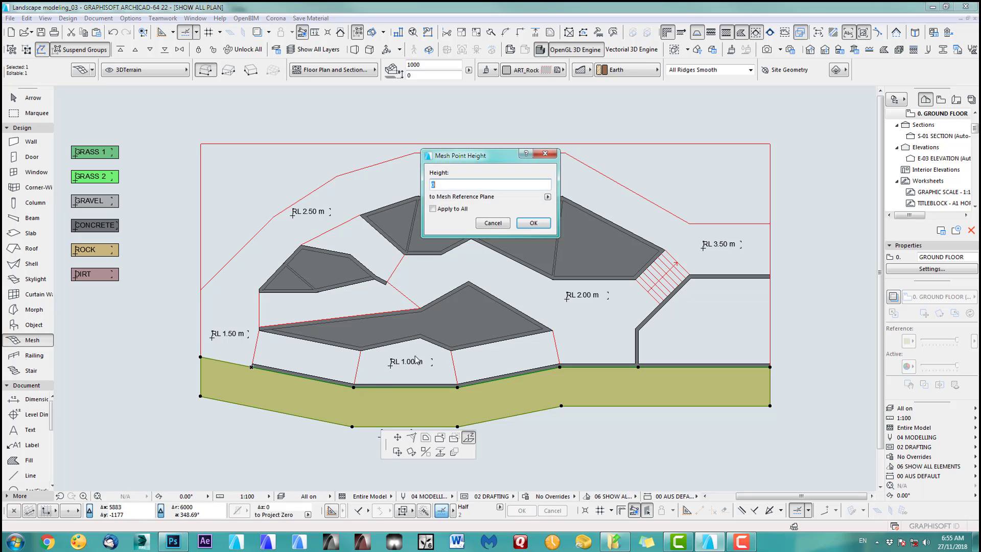
left_click(535, 224)
left_click(200, 357)
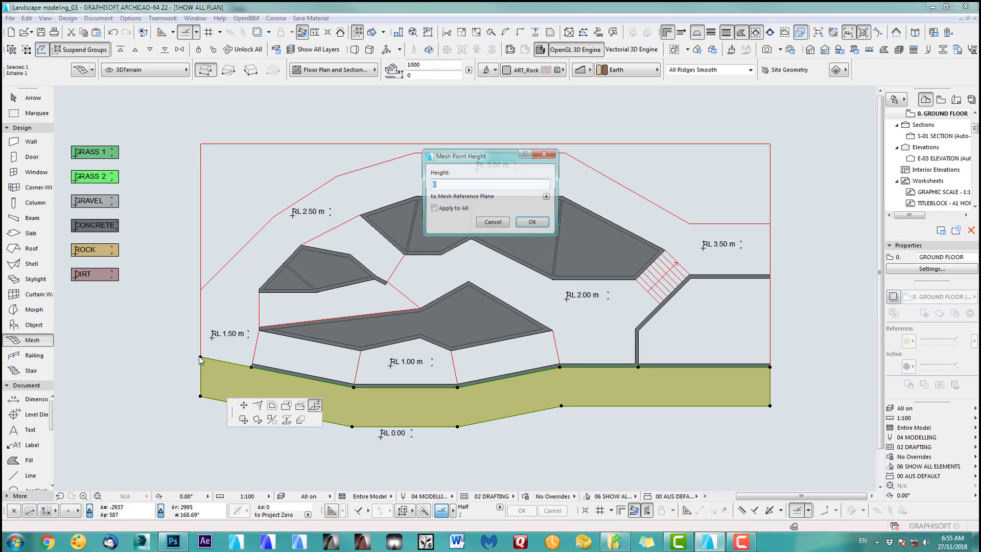
type("1000")
left_click(533, 223)
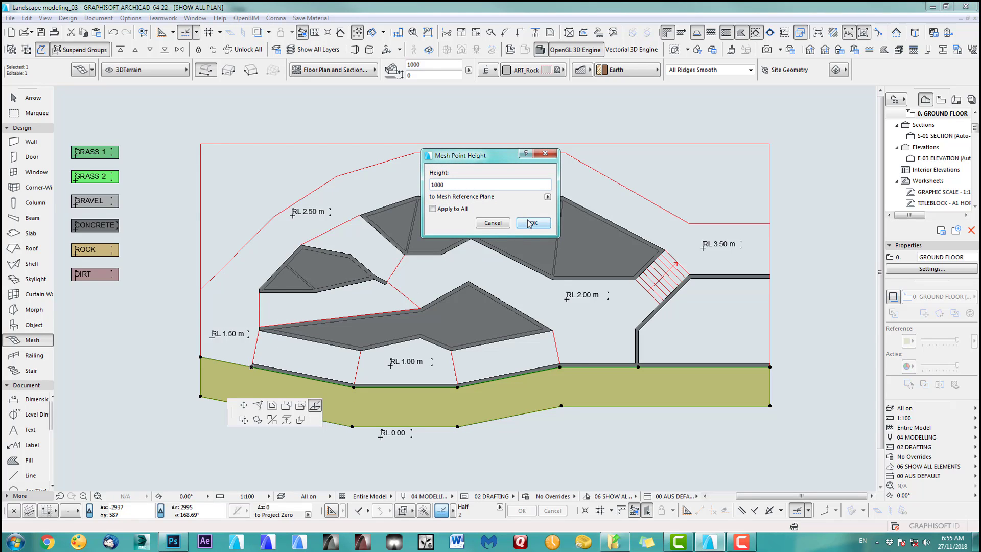
scroll(697, 377, "up", 2)
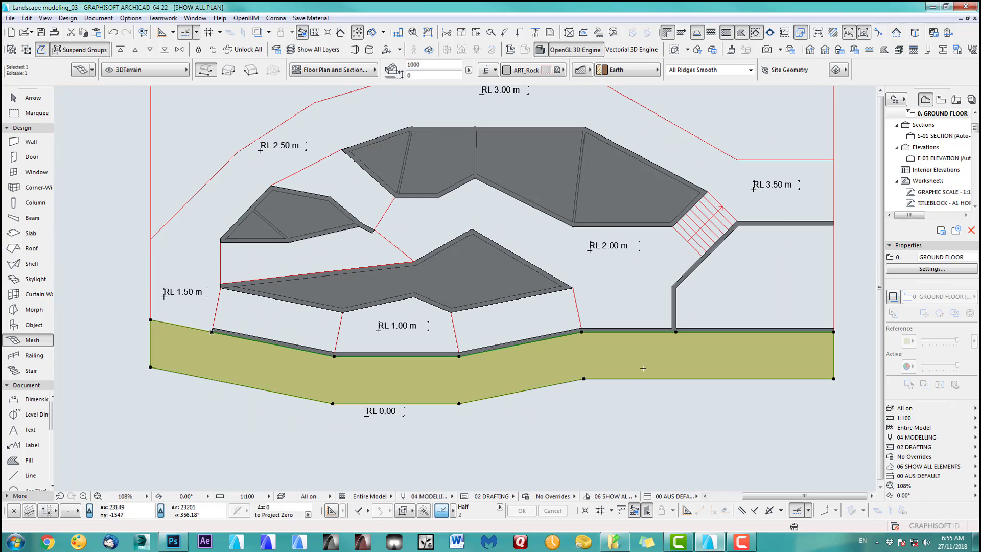
scroll(185, 284, "up", 4)
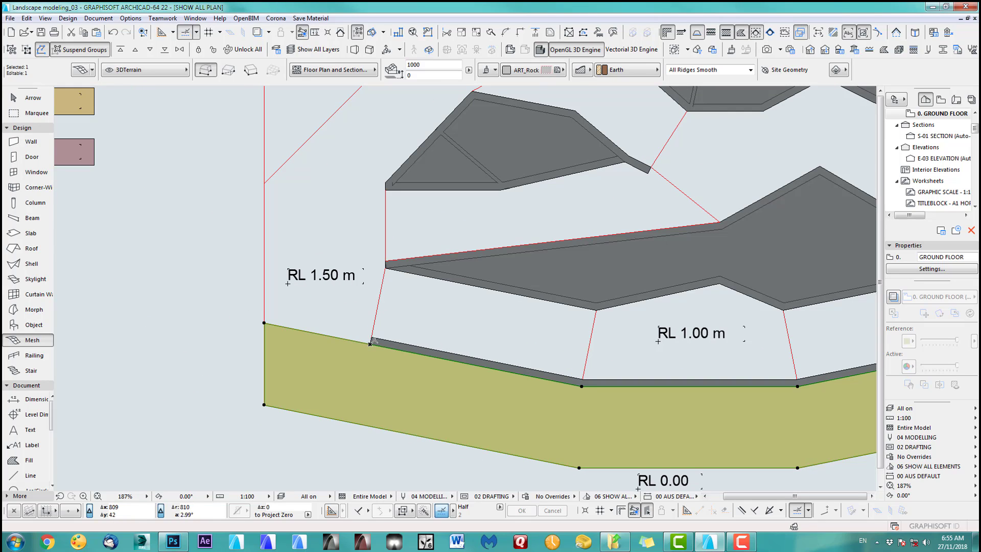
Set the rock mesh's north-western corner, below the RL 1.50 m label, to a height of 1500.
left_click(265, 322)
left_click(270, 325)
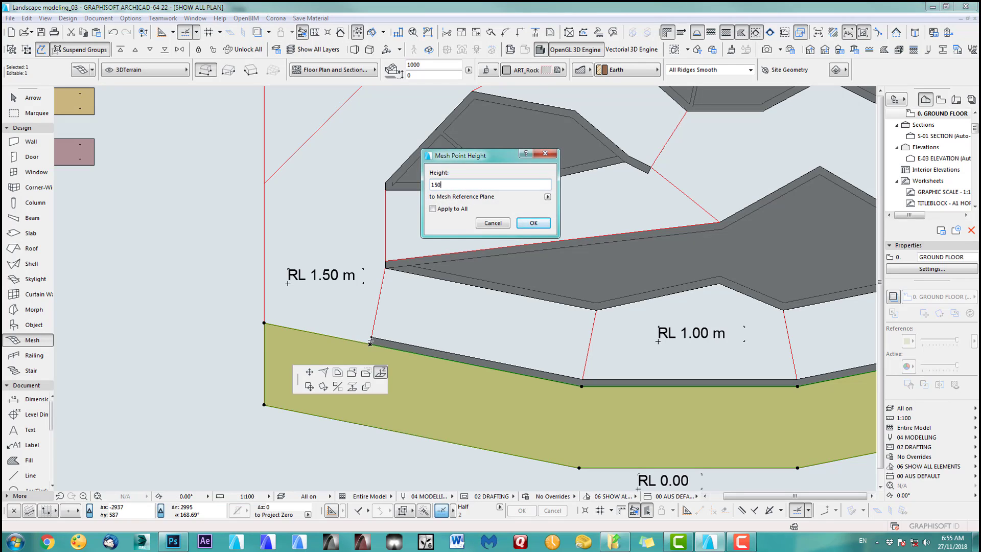
left_click(518, 225)
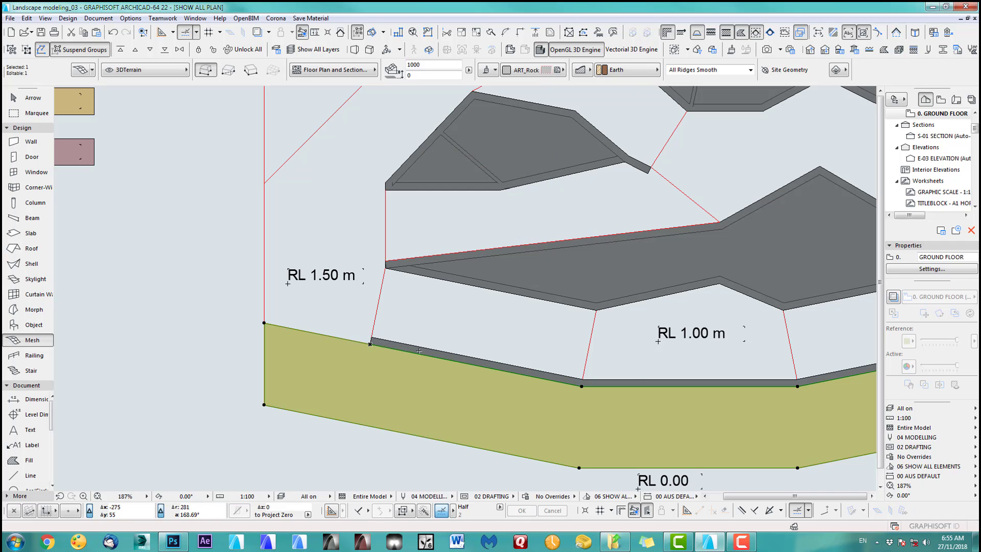
Set the rock mesh's northern edge to a height of 2000 at the eastern bend, the wall junction and the north-eastern corner.
scroll(677, 381, "down", 2)
middle_click_drag(677, 382, 452, 359)
middle_click_drag(602, 360, 475, 348)
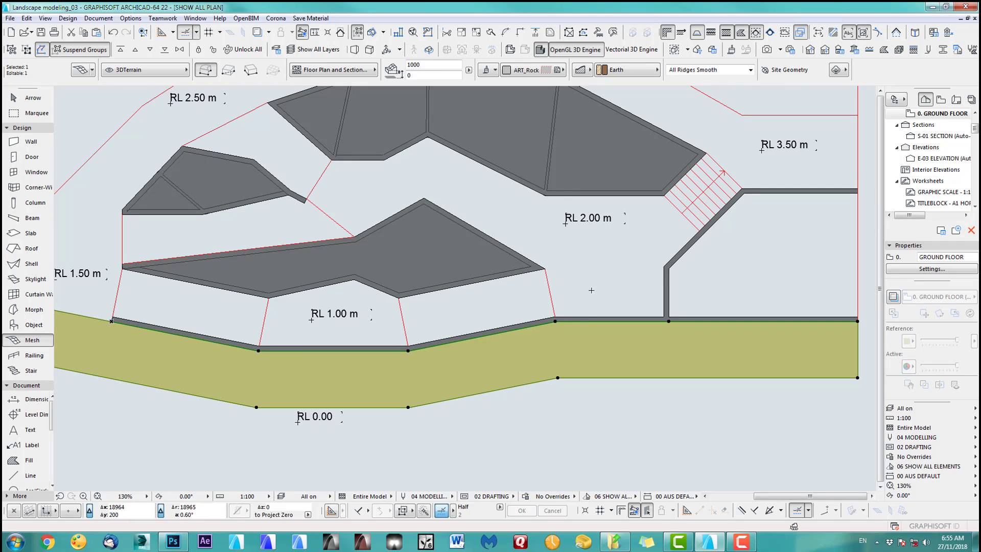
double_click(555, 321)
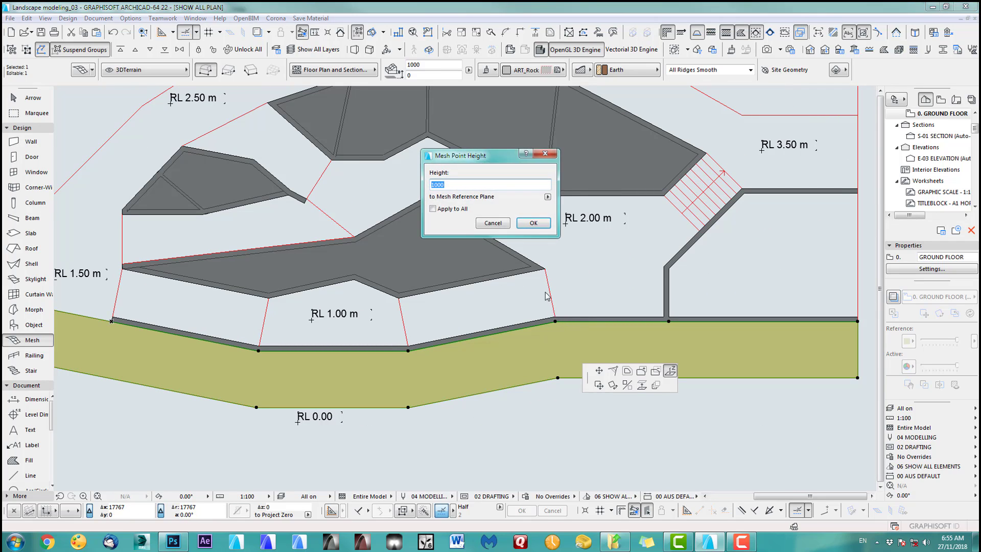
left_click(533, 222)
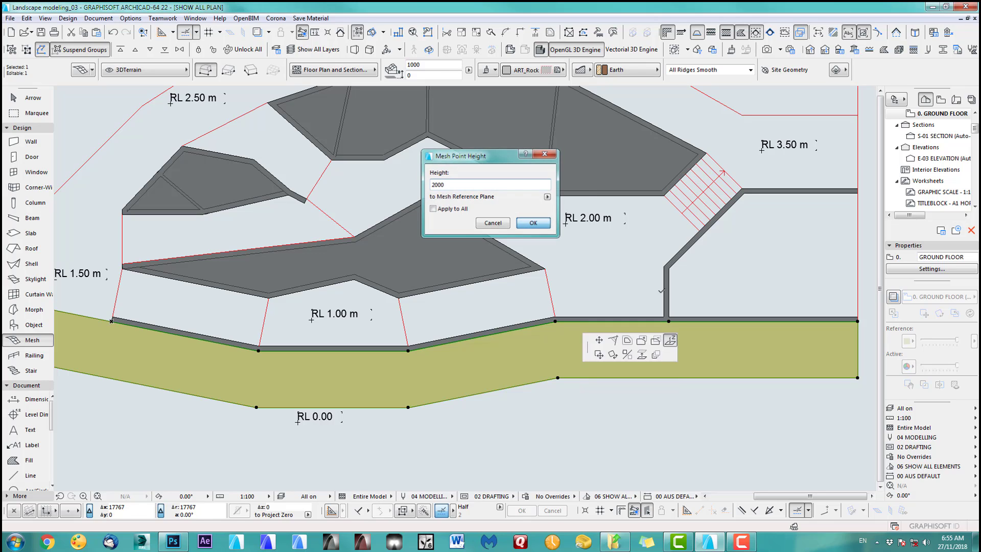
double_click(676, 320)
type("2000")
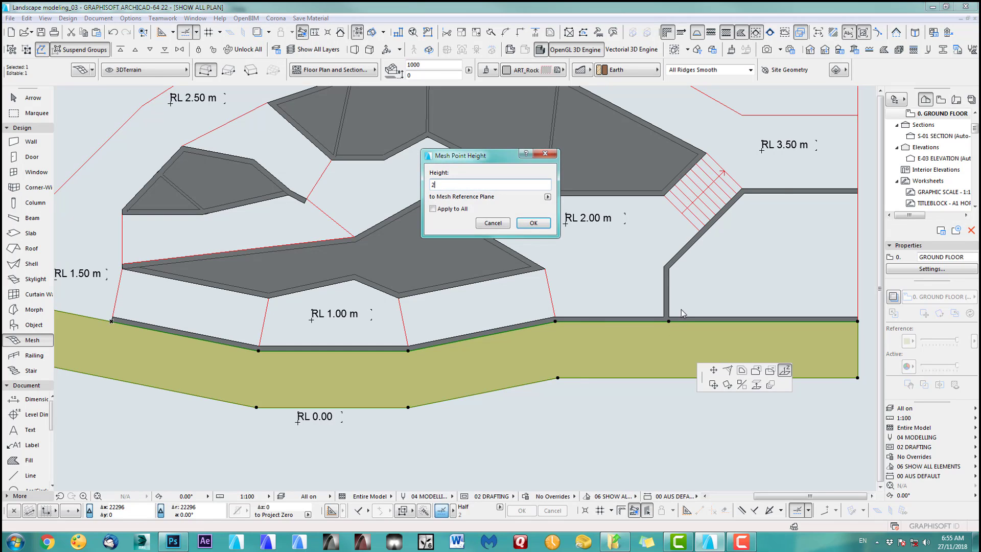
left_click(531, 222)
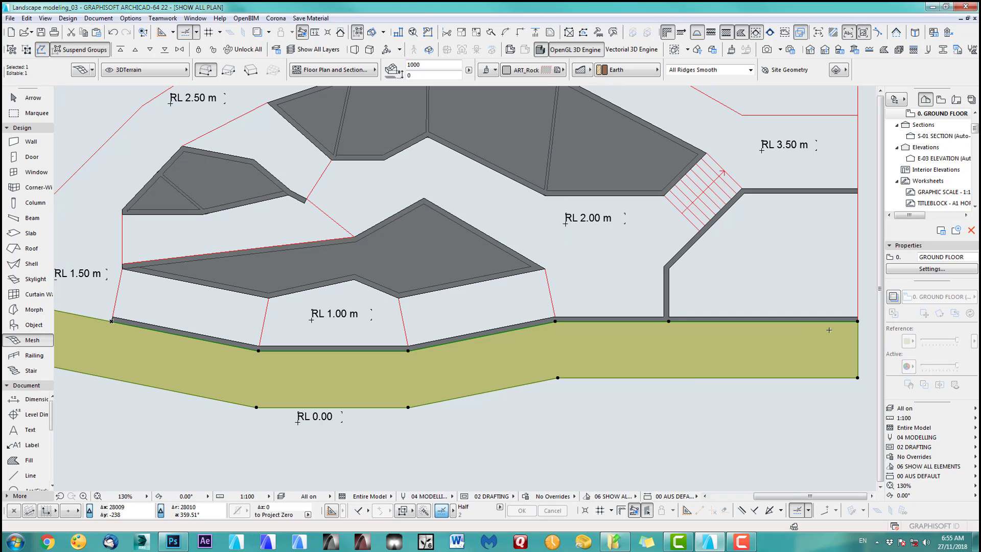
double_click(858, 320)
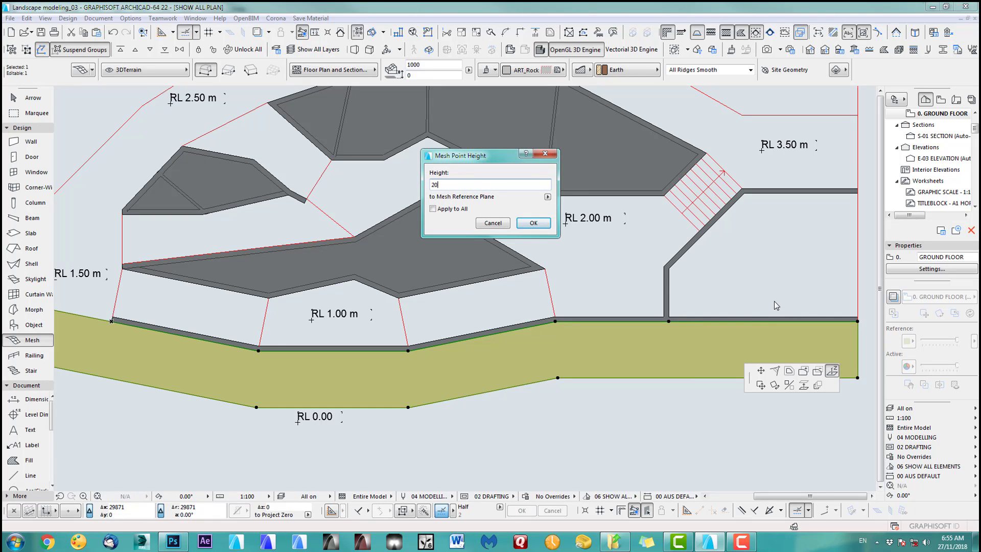
type("2000")
left_click(532, 222)
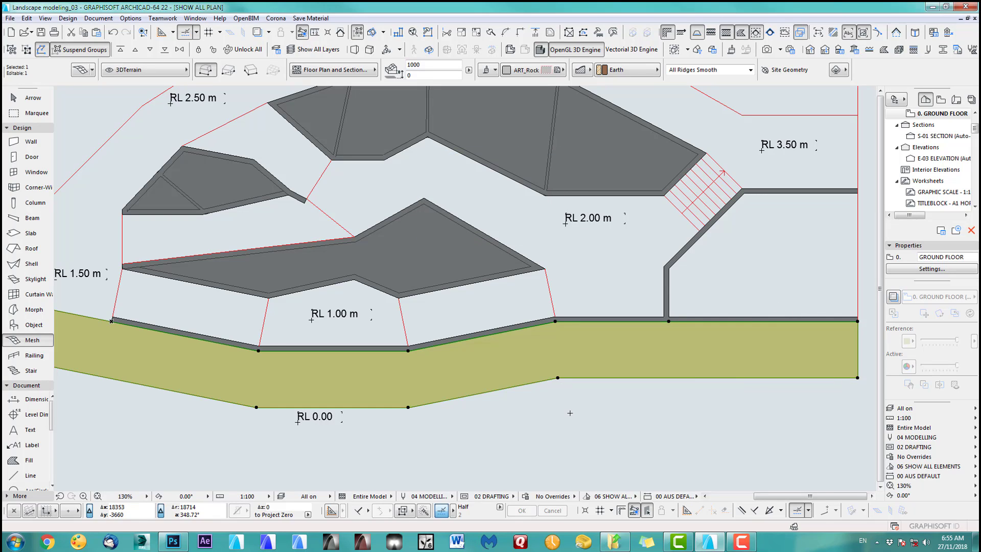
In the 3D view, select the rock mesh and raise its vertex at the boundary wall's western end to the top of the wall.
key("F3")
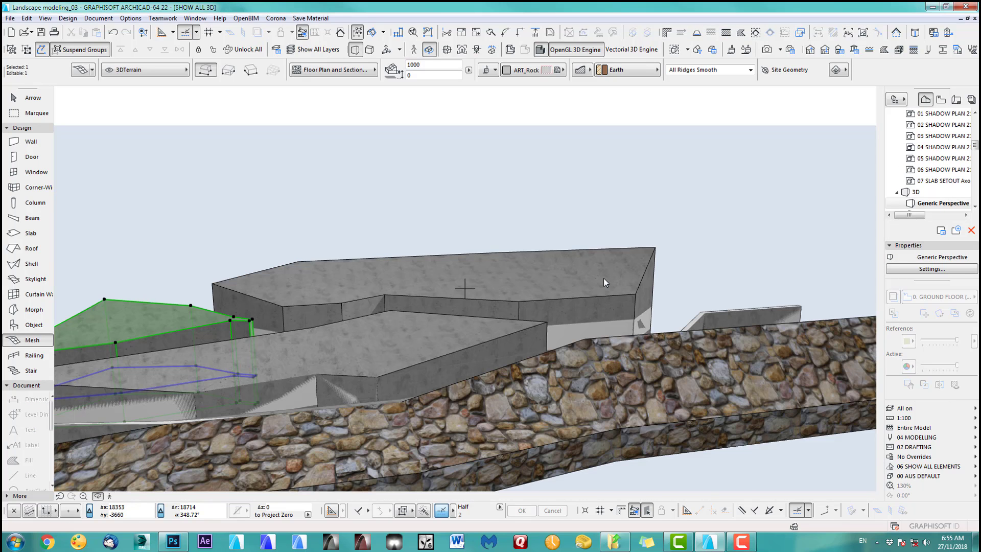
left_click_drag(602, 408, 500, 343)
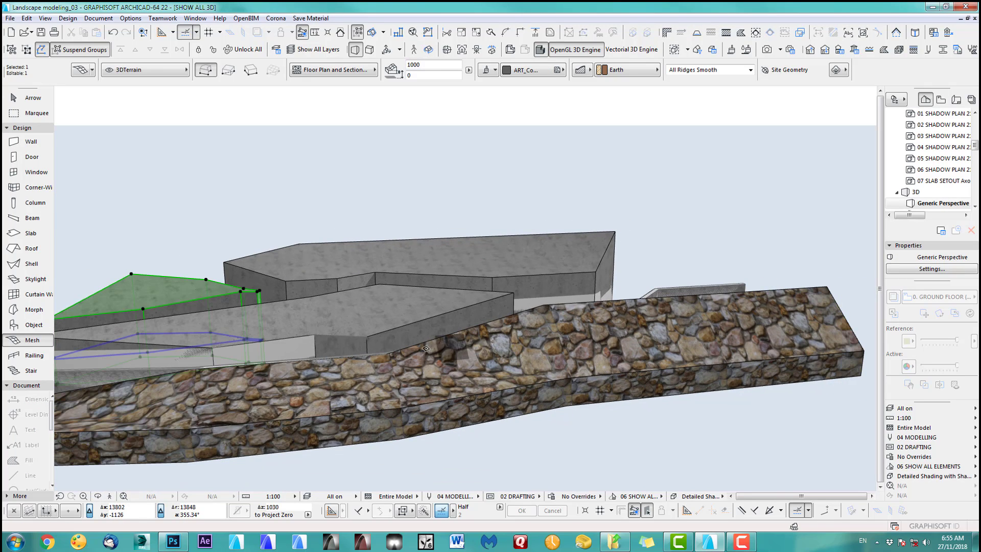
left_click_drag(375, 351, 279, 366)
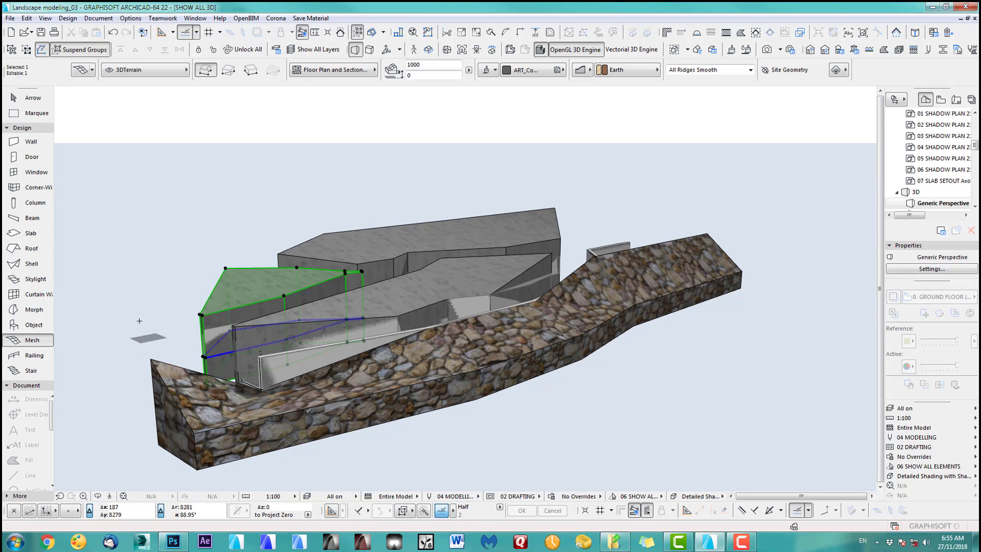
left_click(36, 99)
left_click(81, 177)
left_click(170, 368)
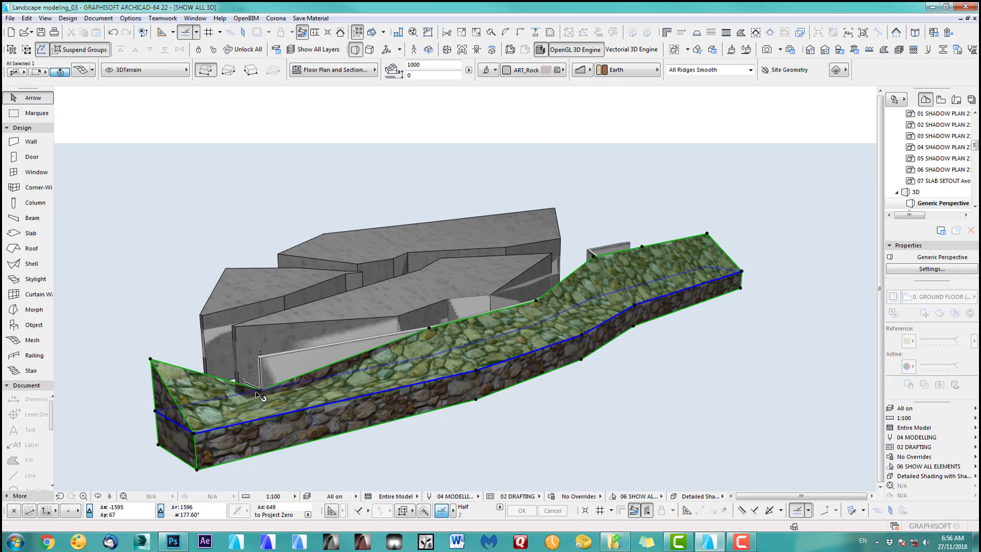
left_click(261, 390)
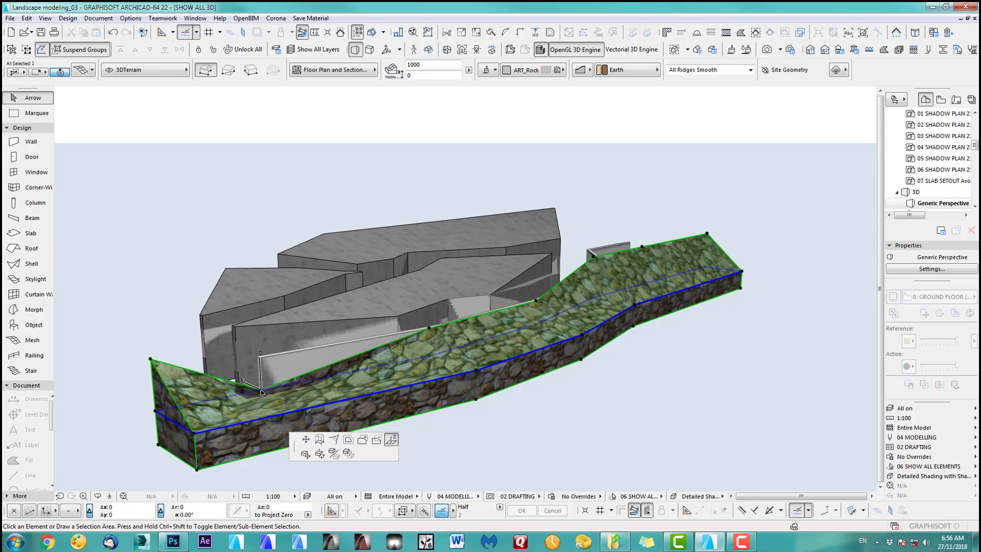
left_click(260, 357)
Review the rock mesh against the boundary wall from several sides in 3D, and return to the floor plan.
scroll(524, 388, "down", 3)
middle_click_drag(524, 388, 422, 356)
middle_click_drag(348, 298, 589, 289, "shift")
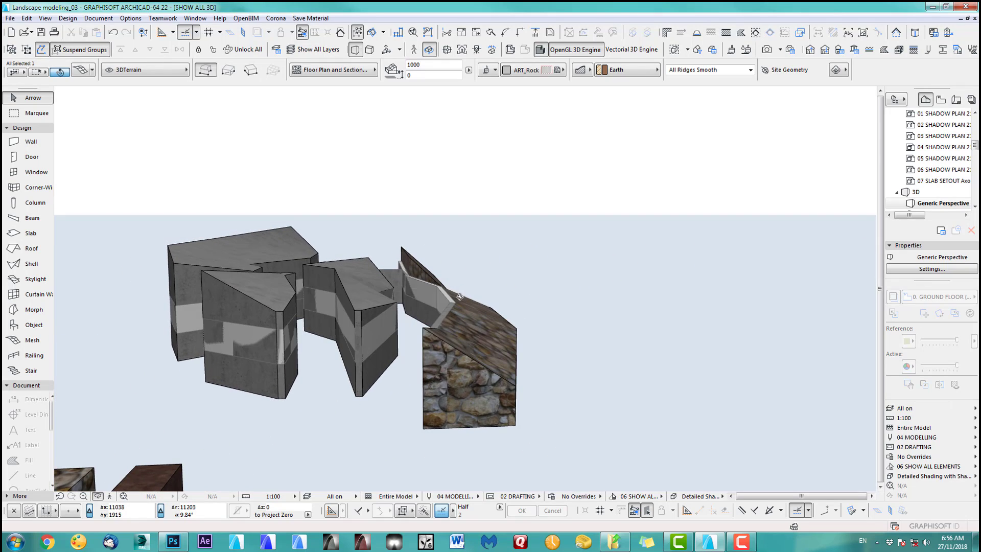
middle_click_drag(459, 297, 338, 338, "shift")
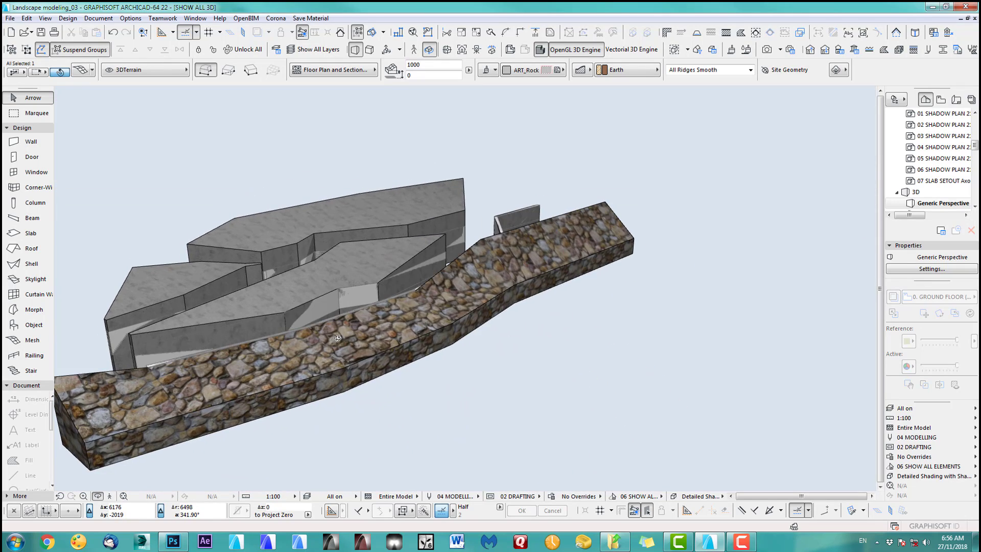
key("F2")
scroll(430, 356, "down", 5)
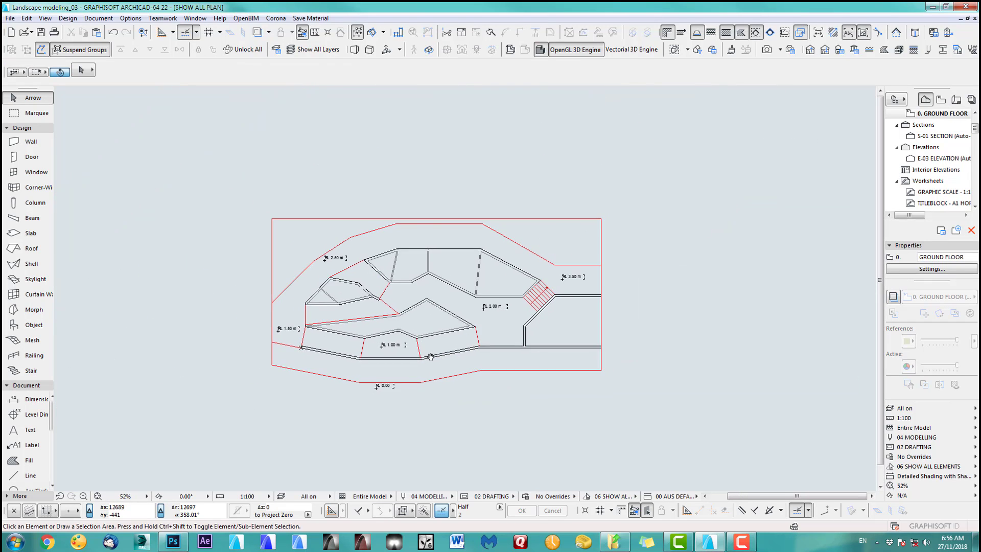
scroll(431, 357, "up", 5)
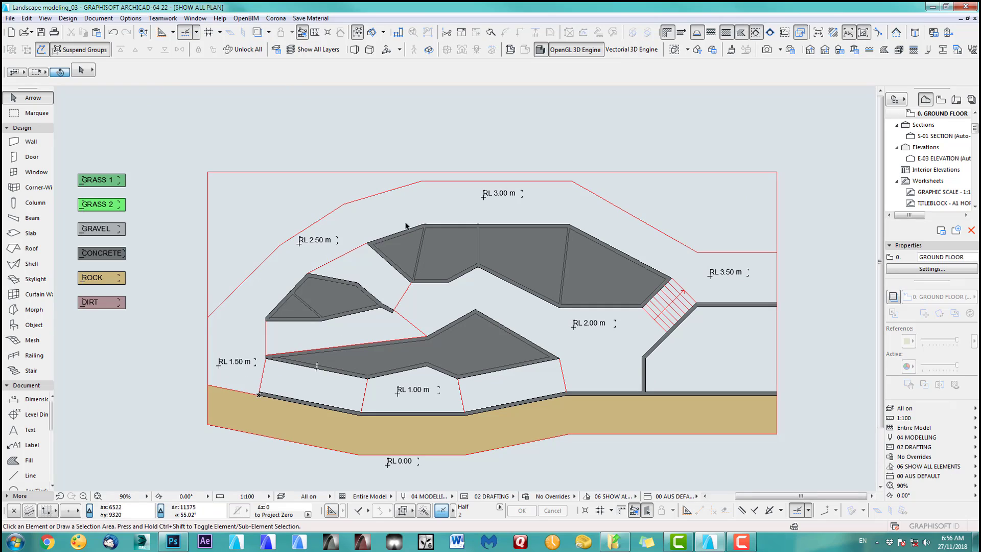
Pick up the GRAVEL sample's settings and fill the outer path, the RL 2.00 m area and the two gaps between the planters with meshes.
left_click(126, 223, "alt")
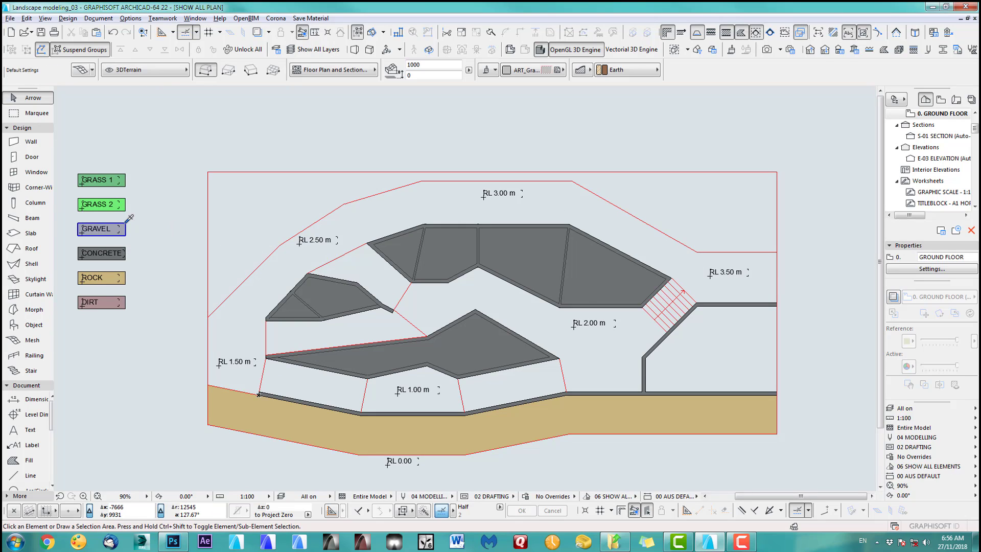
left_click(413, 208)
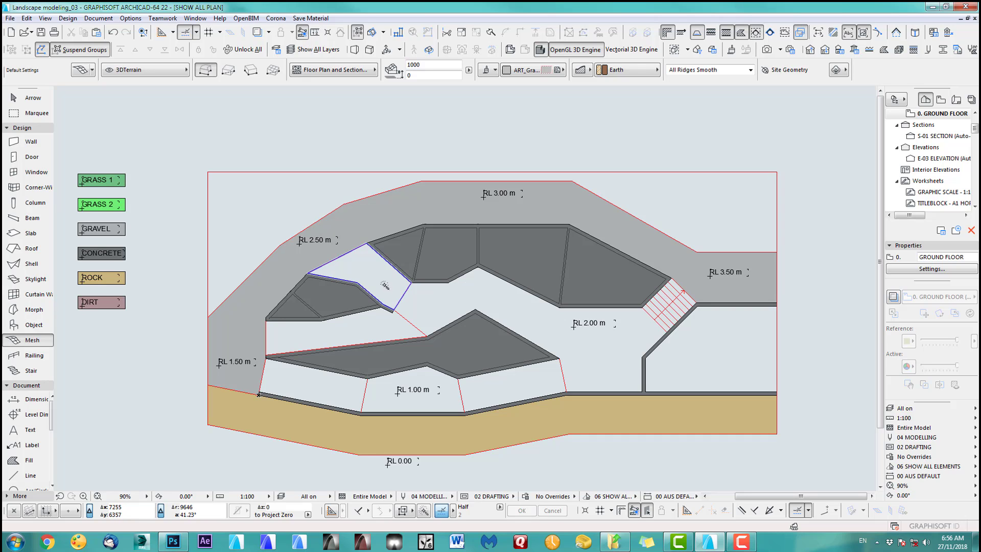
left_click(432, 298)
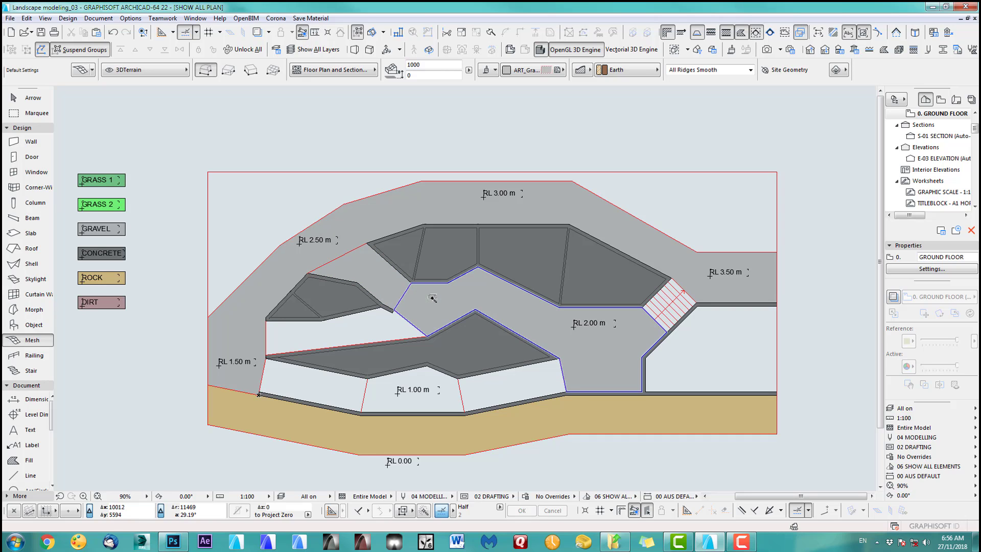
left_click(380, 330)
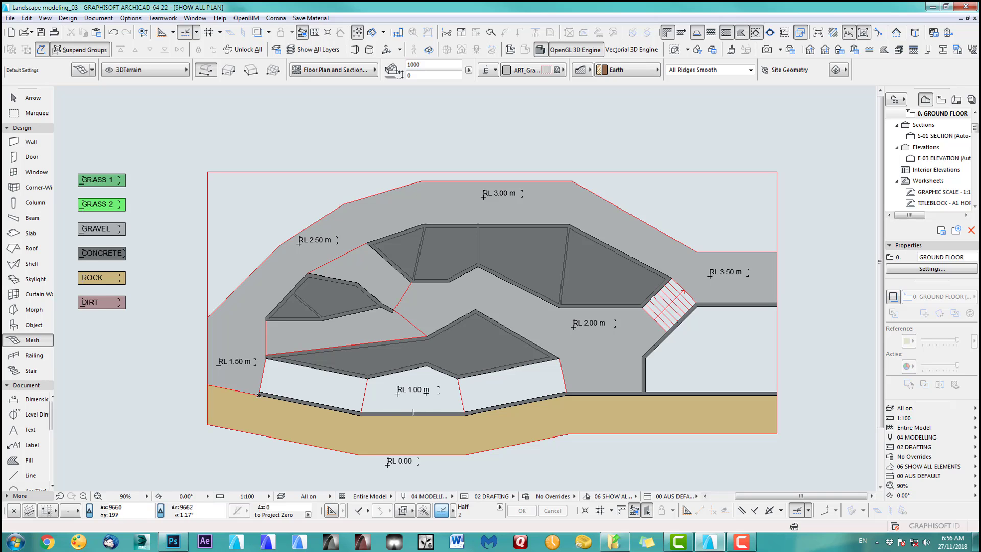
Select the central gravel mesh at the RL 2.00 m label and set all its points to a height of 2000.
middle_click_drag(512, 371, 512, 355)
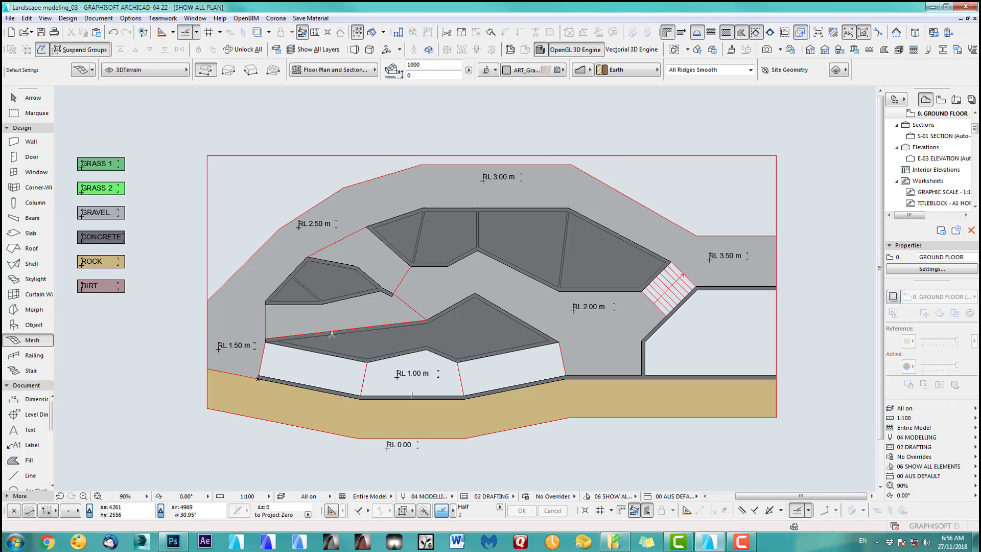
scroll(332, 335, "down", 1)
middle_click_drag(377, 332, 333, 346)
scroll(499, 341, "up", 2)
middle_click_drag(512, 350, 545, 336)
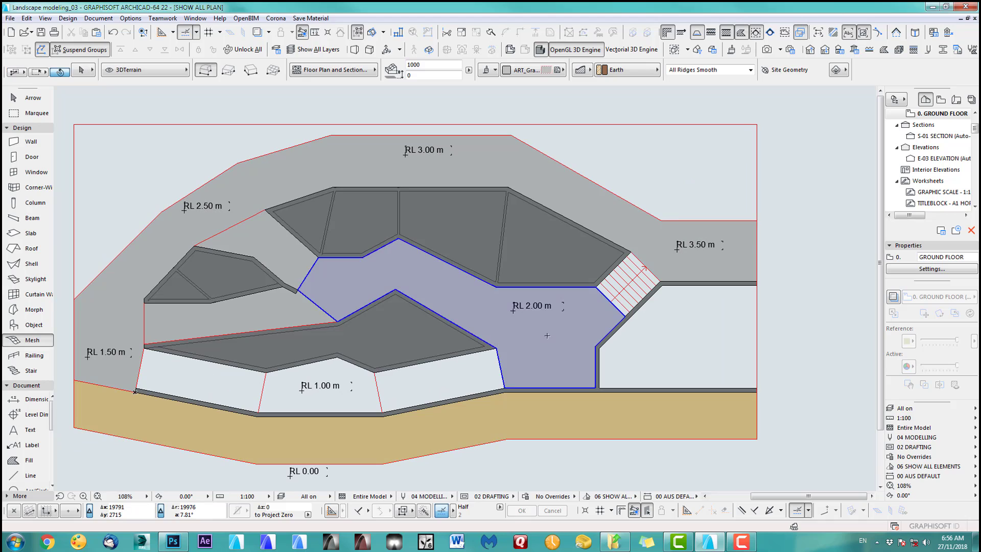
left_click(547, 336, "shift")
left_click(595, 287)
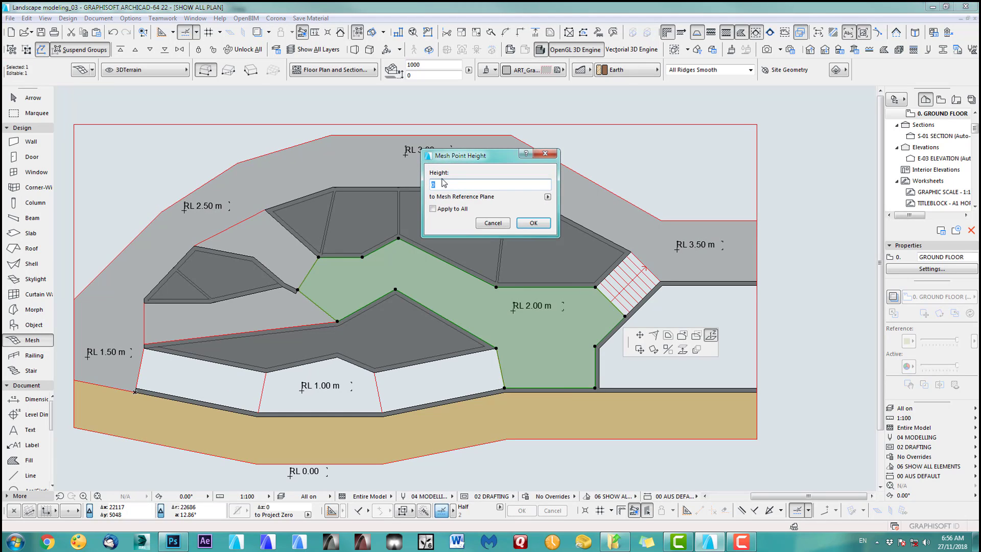
left_click(437, 209)
left_click(533, 223)
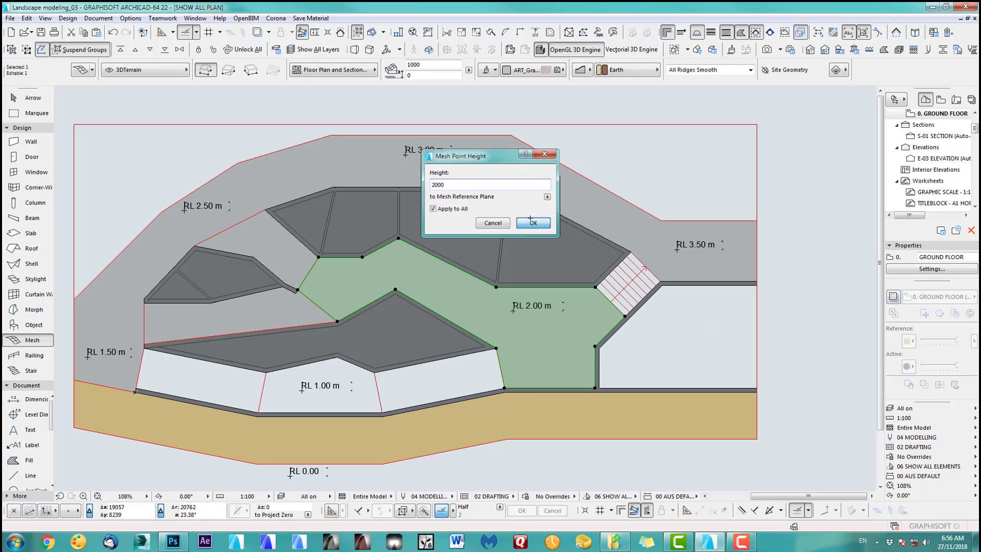
key("Escape")
Select the outer gravel path mesh and set all its points to a height of 1500.
left_click(737, 276, "shift")
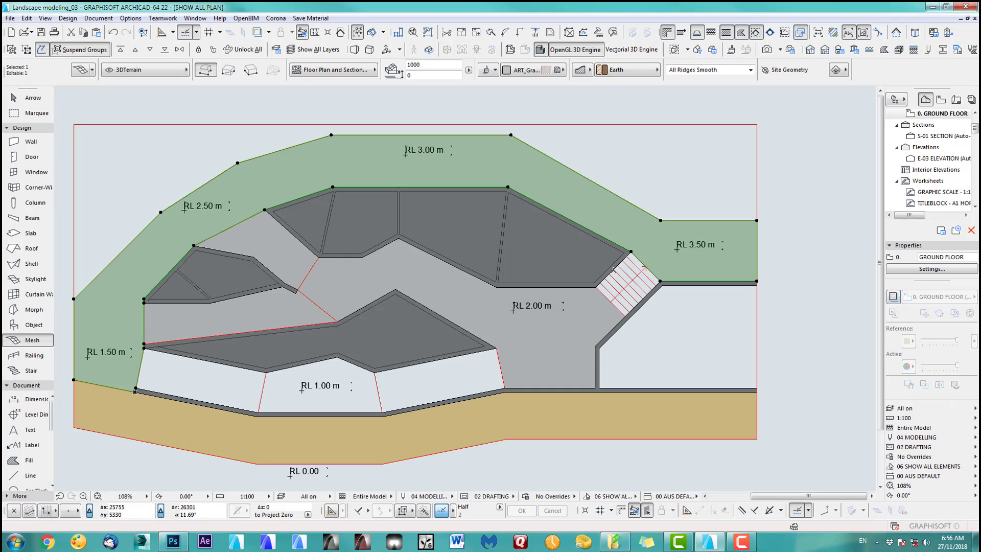
middle_click_drag(361, 226, 441, 226)
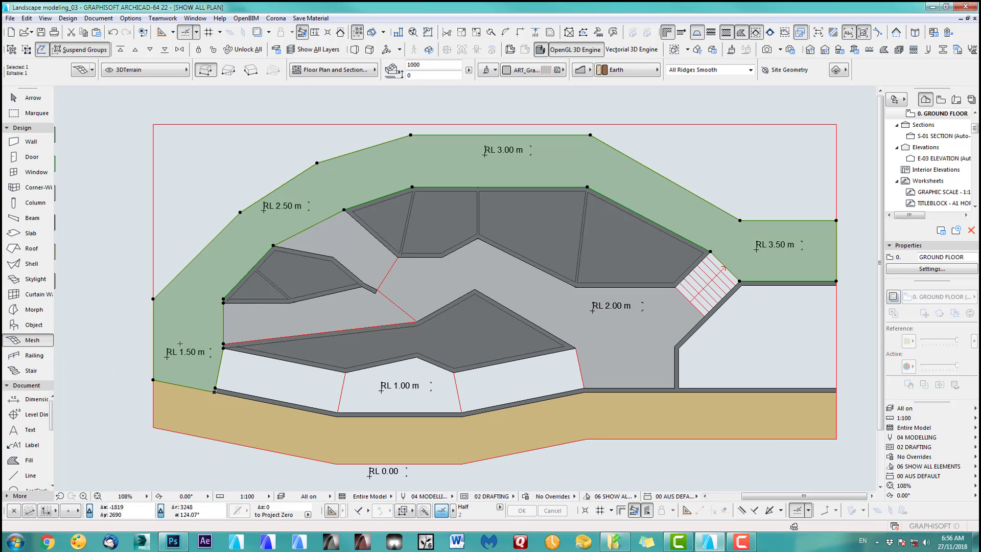
left_click(154, 298)
left_click(270, 235)
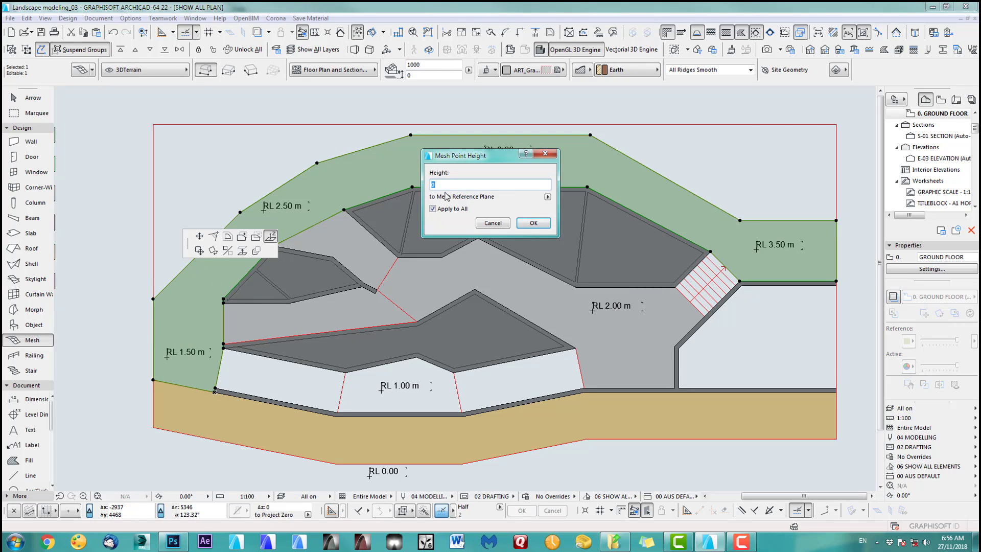
left_click(533, 222)
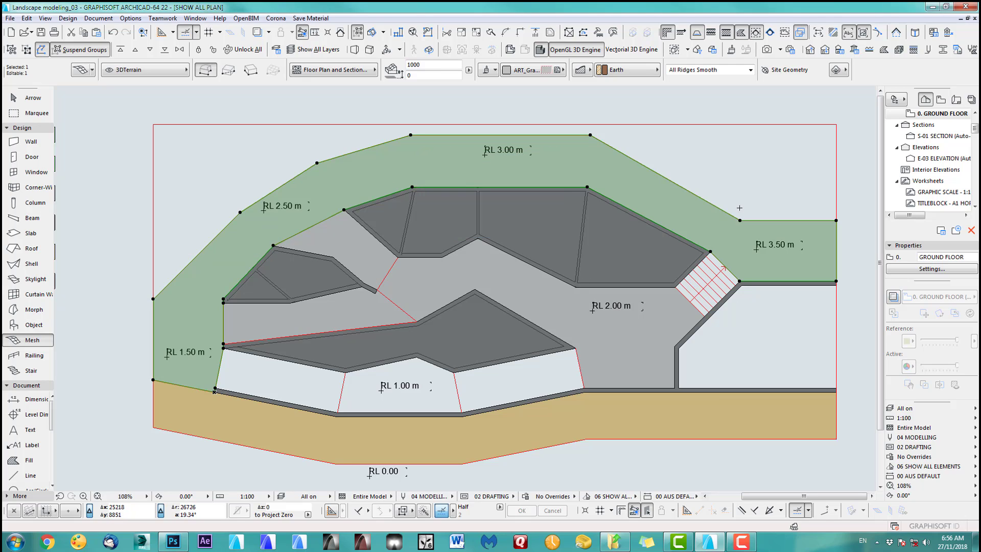
Set the gravel path's outer bend beside the RL 2.50 m label to a height of 2500.
middle_click_drag(285, 221, 312, 228)
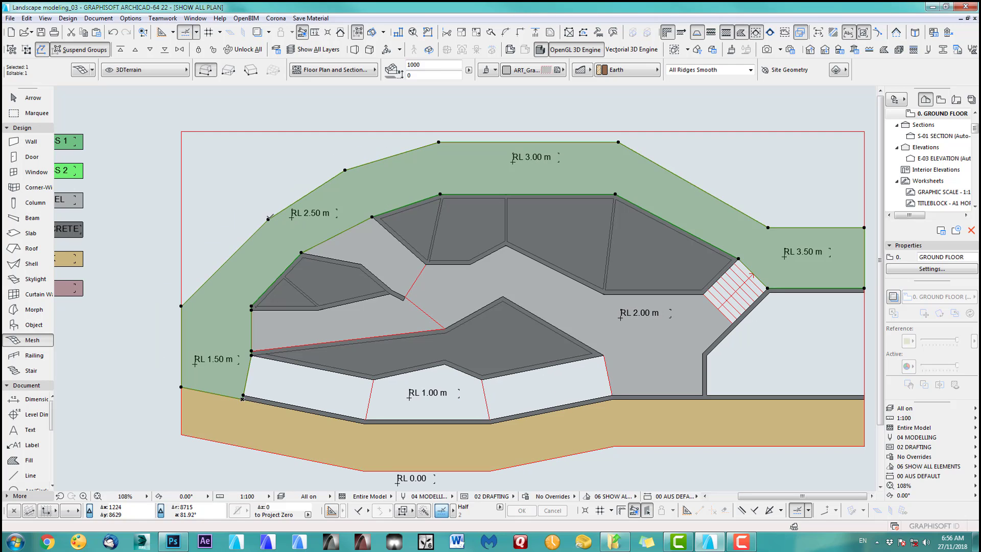
left_click(269, 218)
left_click(384, 267)
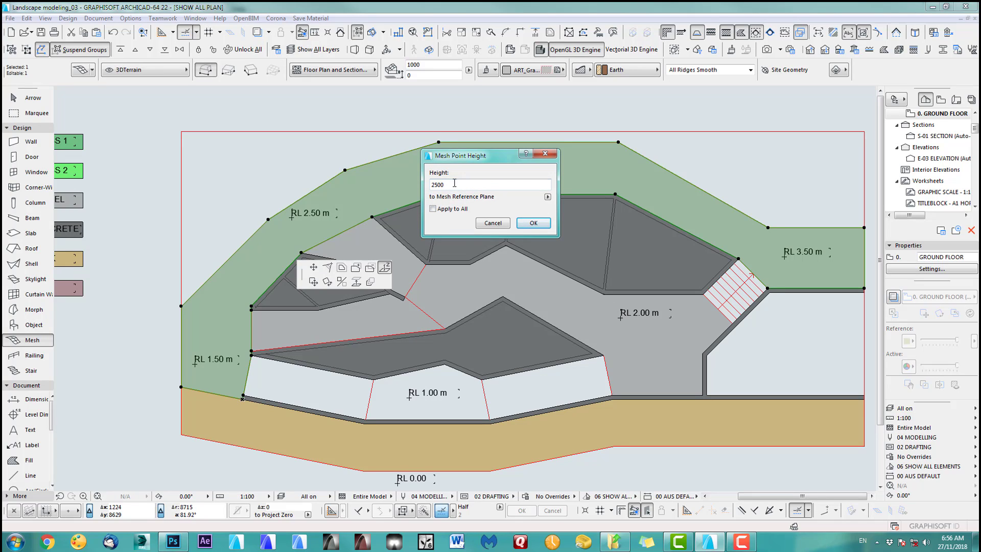
left_click_drag(454, 183, 404, 184)
left_click(533, 223)
Set the gravel path's two inner corners beside the RL 2.50 m label and its next outer bend to a height of 2500.
left_click(301, 253)
left_click(416, 301)
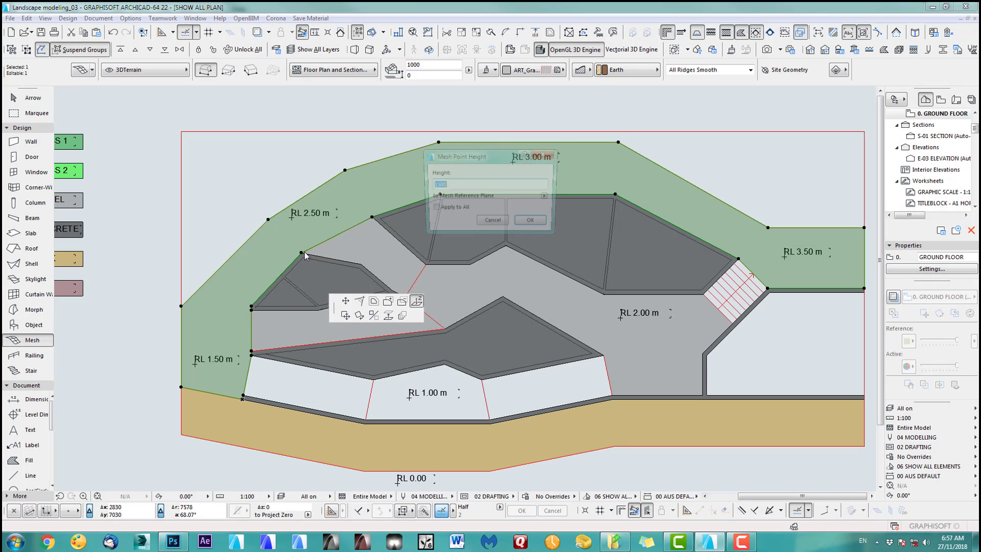
type("2500")
left_click(532, 224)
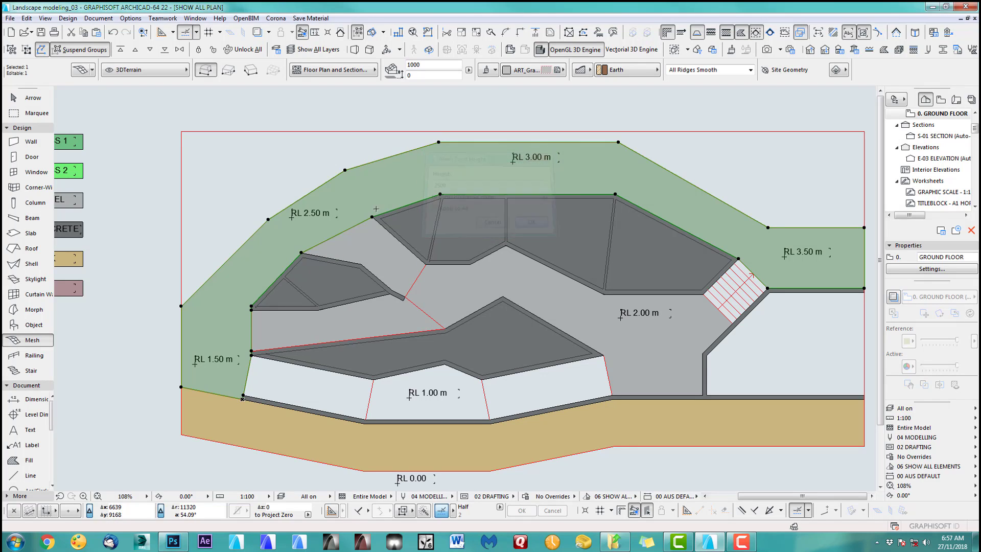
left_click(372, 217)
left_click(487, 267)
type("2500")
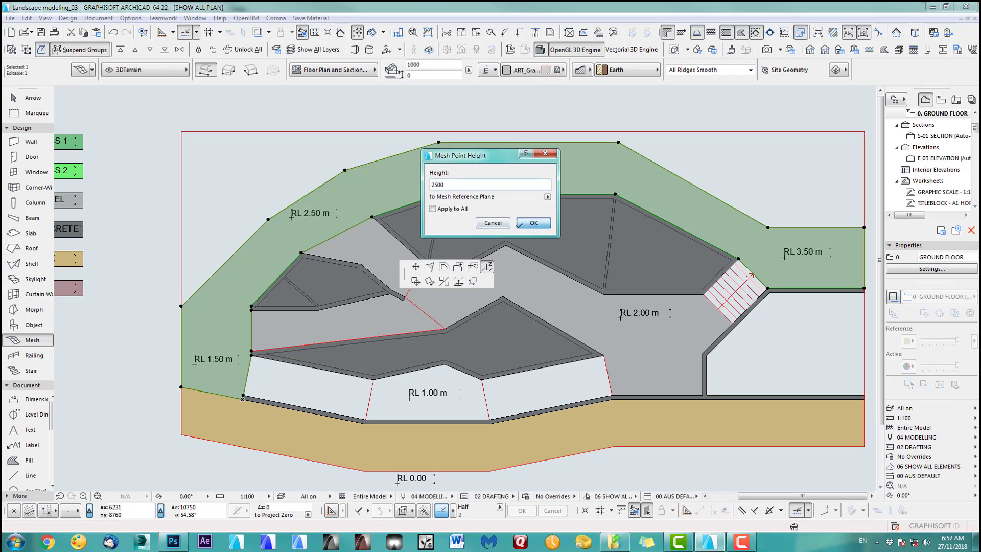
left_click(532, 224)
left_click(345, 170)
left_click(460, 218)
type("2500")
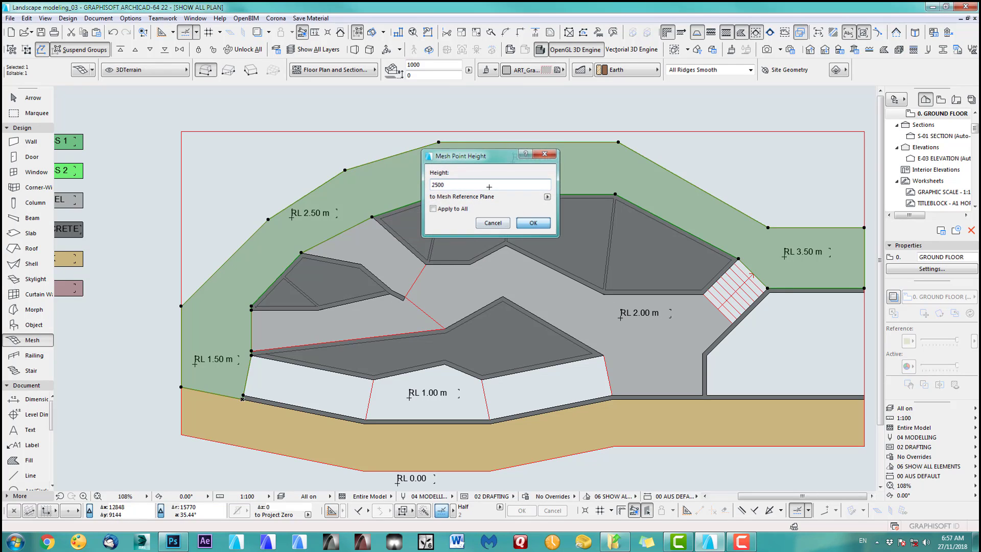
left_click(529, 220)
Set the four gravel path points around the RL 3.00 m label, two outer and two inner, to a height of 3000.
left_click(438, 142)
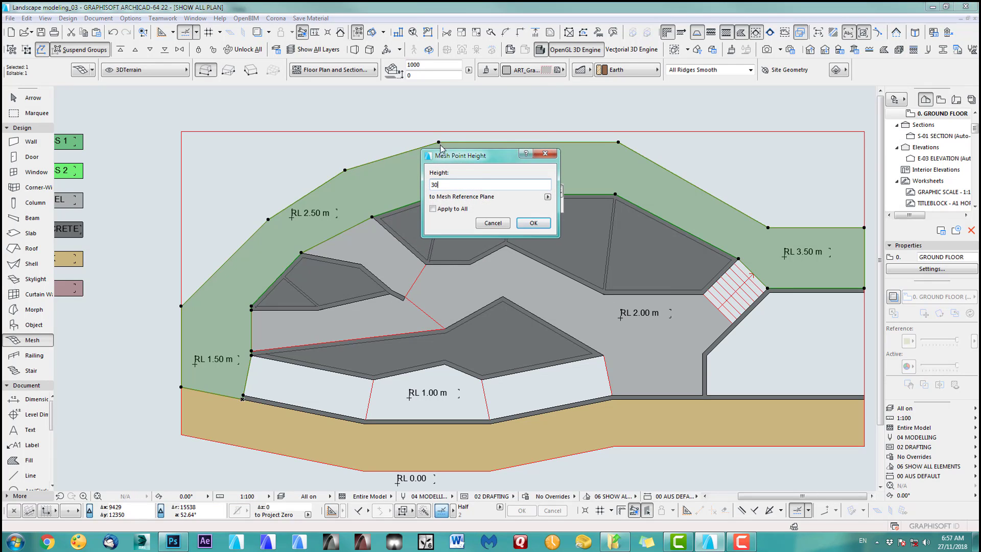
left_click(533, 223)
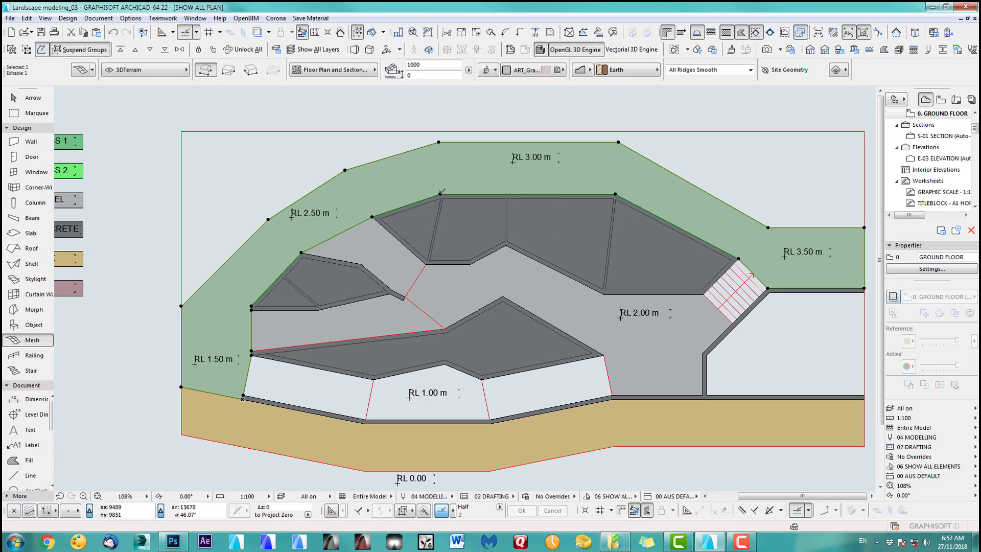
left_click(441, 193)
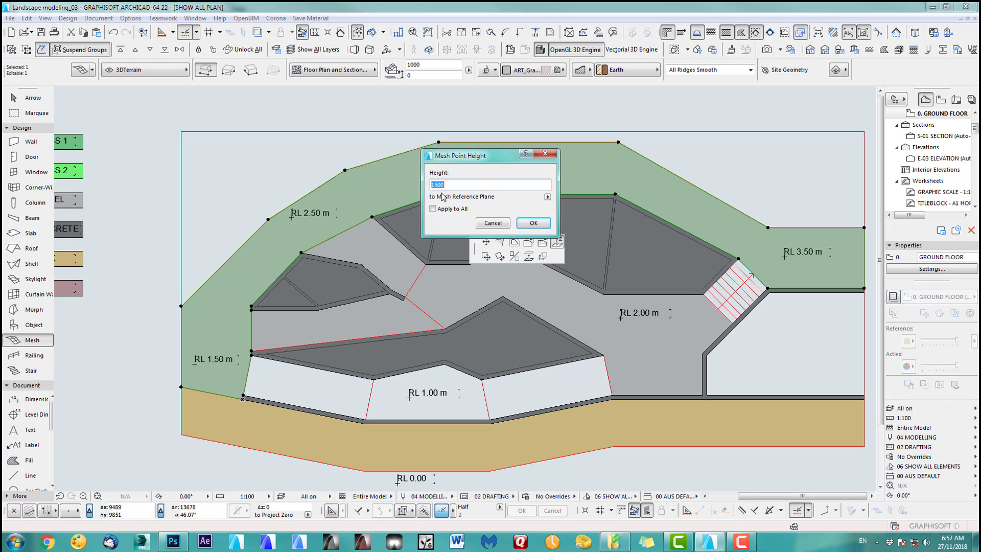
left_click(530, 223)
left_click(615, 194)
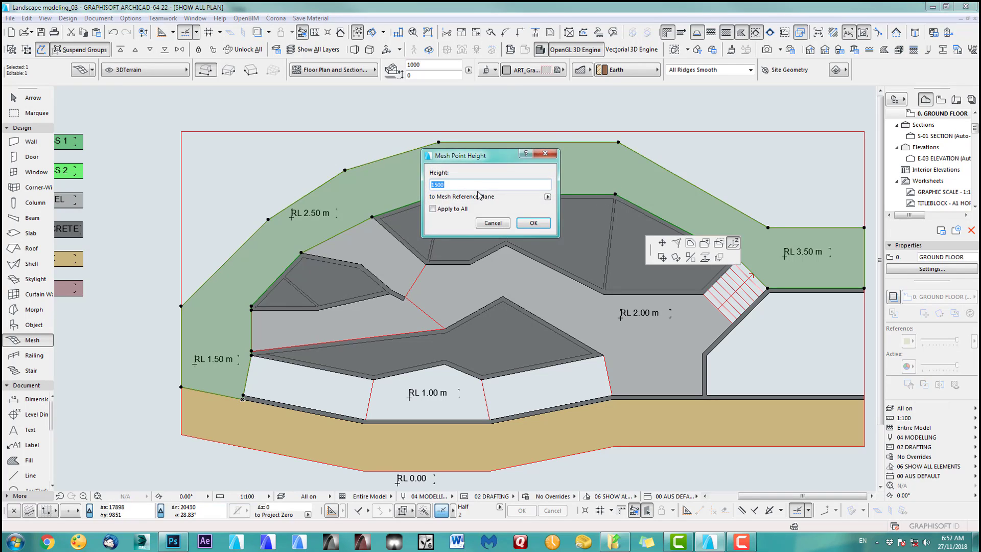
left_click(530, 224)
left_click(618, 142)
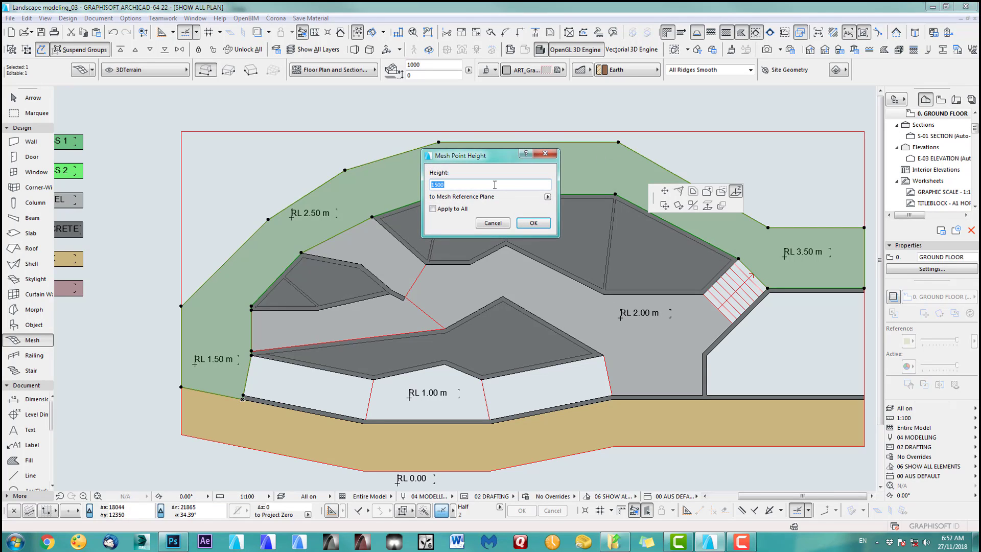
left_click(531, 223)
Set the five gravel path points around the RL 3.50 m label and the top of the stairs to a height of 3500.
middle_click_drag(588, 306, 496, 297)
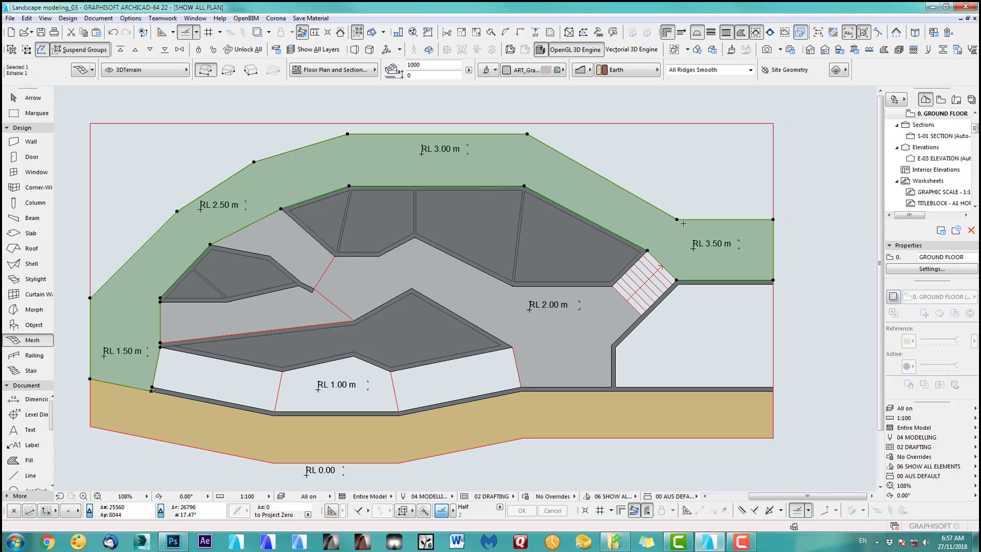
middle_click_drag(680, 223, 613, 220)
left_click(607, 219)
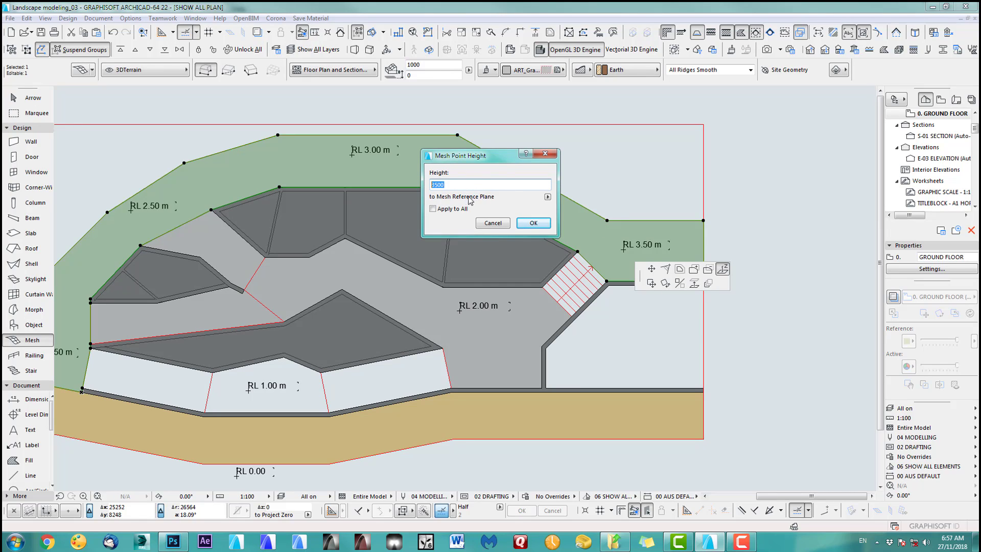
left_click(533, 225)
left_click(578, 250)
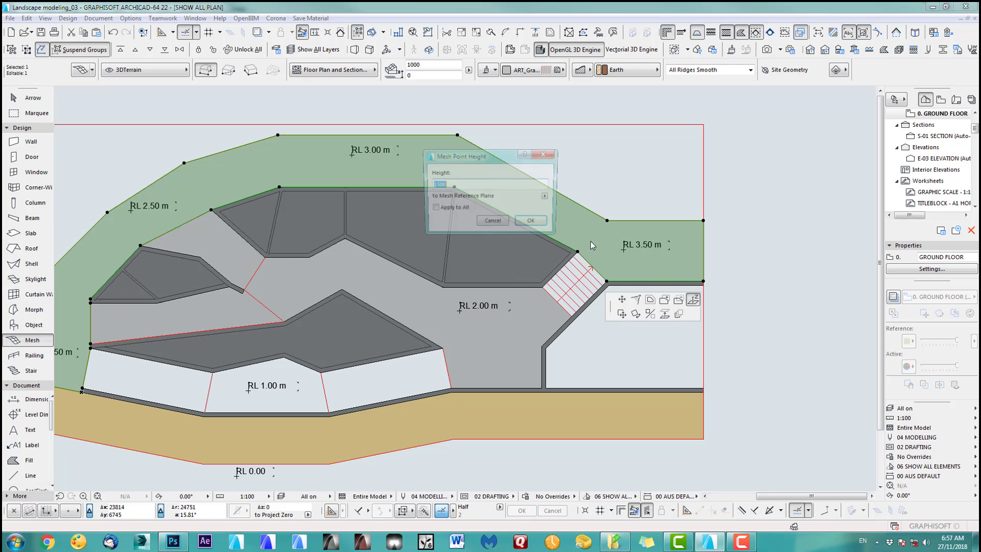
key("Return")
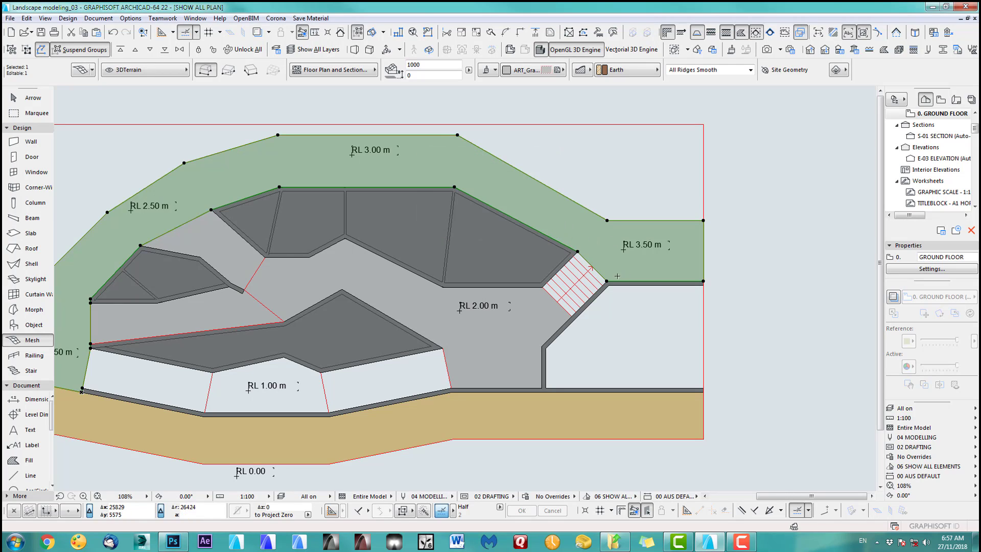
left_click(607, 279)
key("Return")
left_click(704, 220)
left_click(534, 224)
left_click(703, 281)
left_click(532, 223)
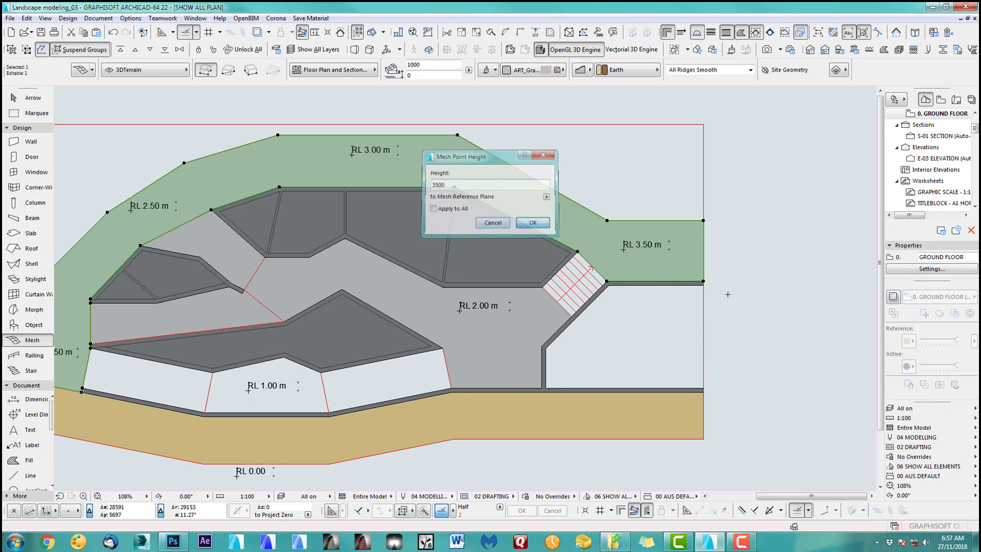
In the 3D view, lower the gravel path's outer bend near the RL 2.50 m level, and the inner corner beside it to about 2171.
key("F3")
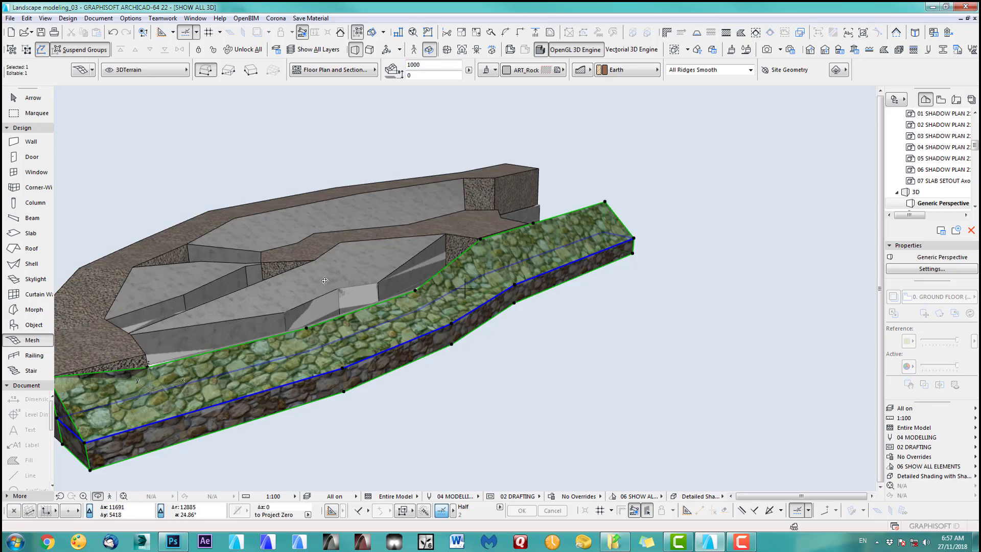
middle_click_drag(490, 289, 552, 291, "shift")
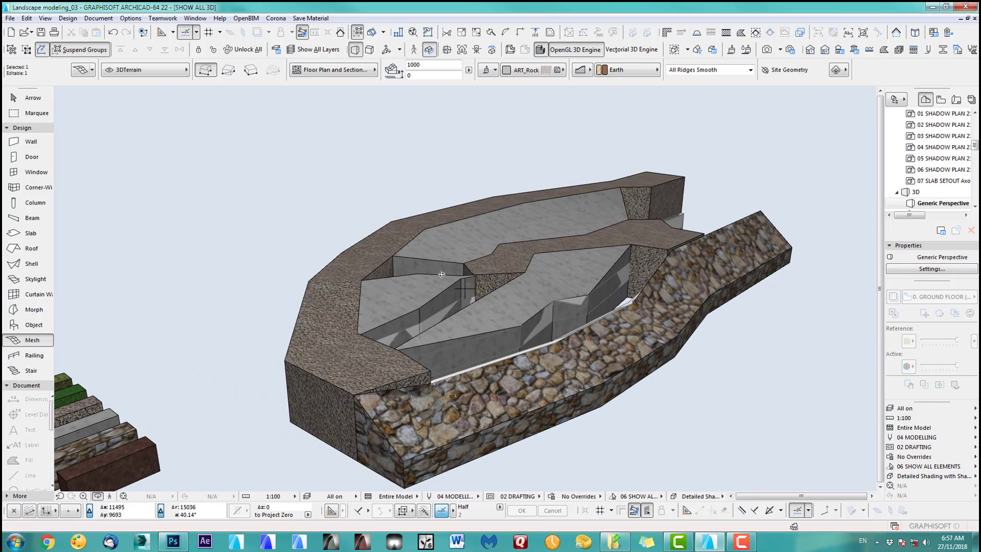
mouse_move(441, 275)
middle_mouse_down("shift")
mouse_move(679, 261)
mouse_move(613, 228)
mouse_move(670, 252)
mouse_move(770, 241)
mouse_move(572, 261)
mouse_move(523, 340)
mouse_move(433, 267)
middle_mouse_up("shift")
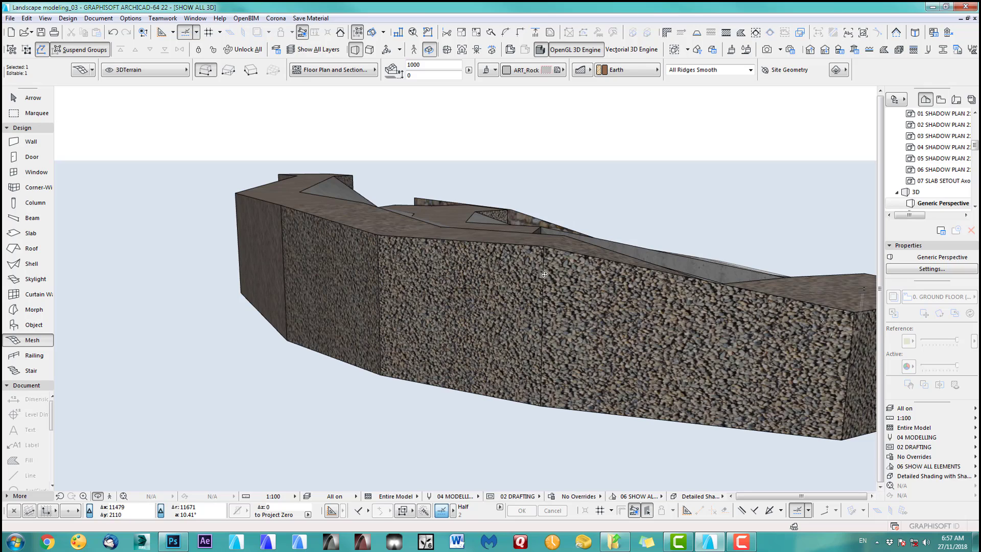
middle_click_drag(544, 274, 473, 331, "shift")
key("Escape")
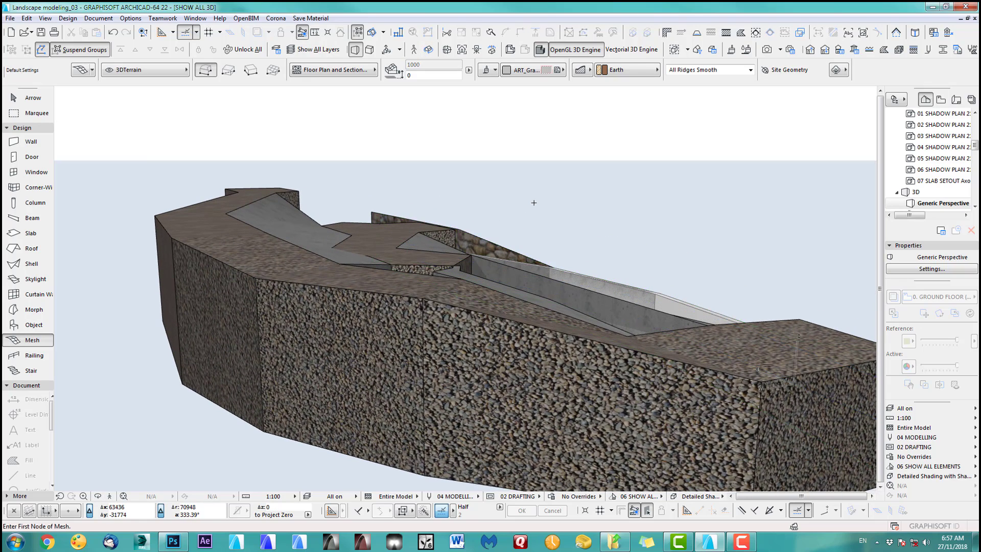
left_click(463, 328, "shift")
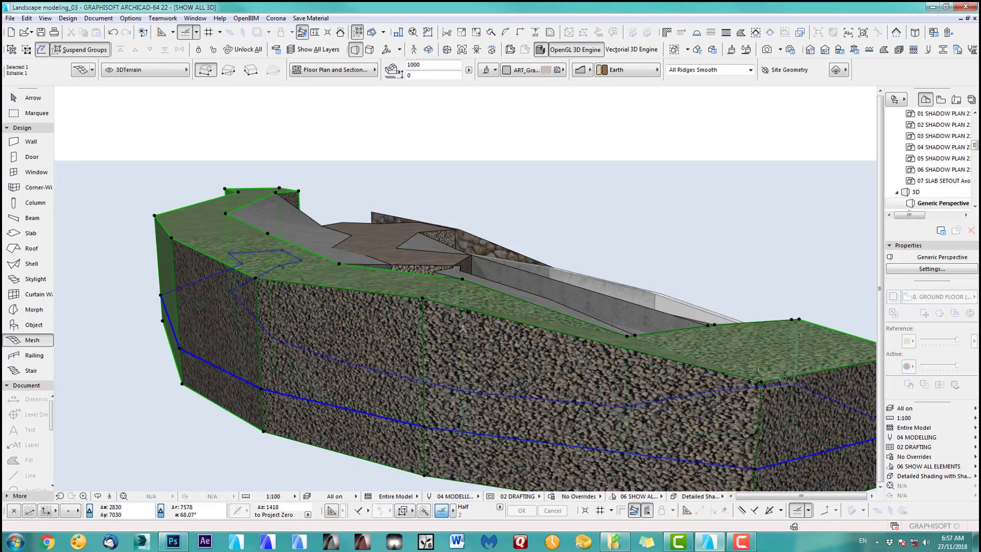
middle_click_drag(442, 343, 489, 386, "shift")
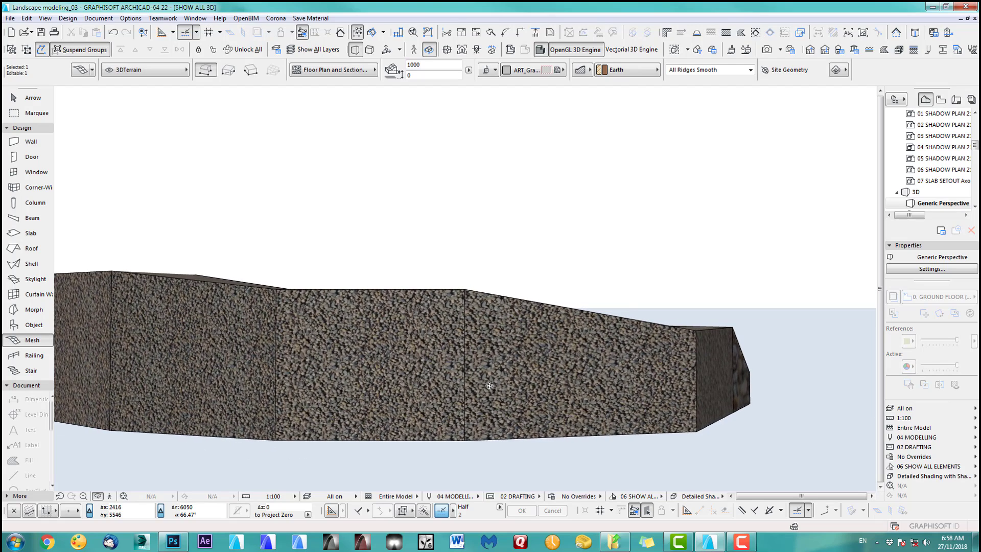
left_click(464, 288)
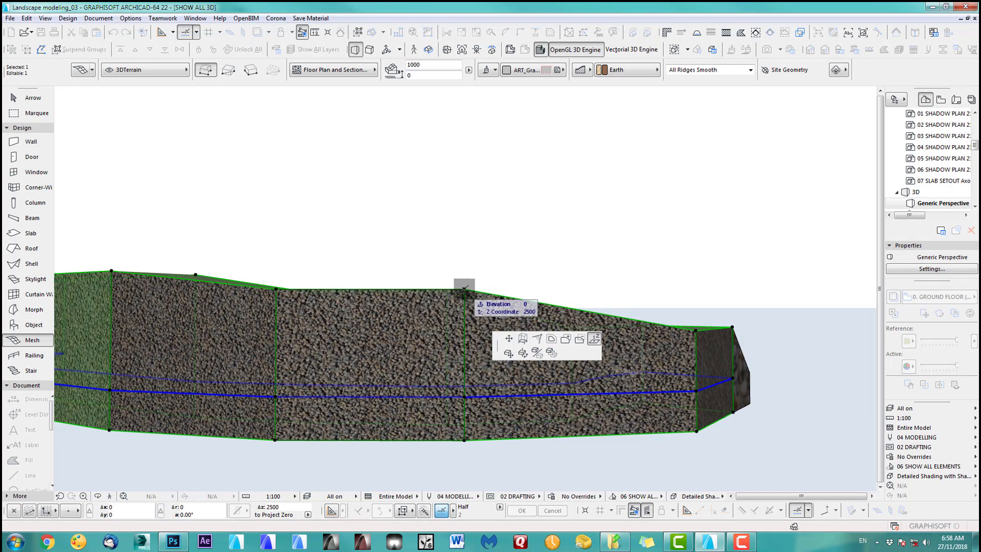
left_click(598, 339)
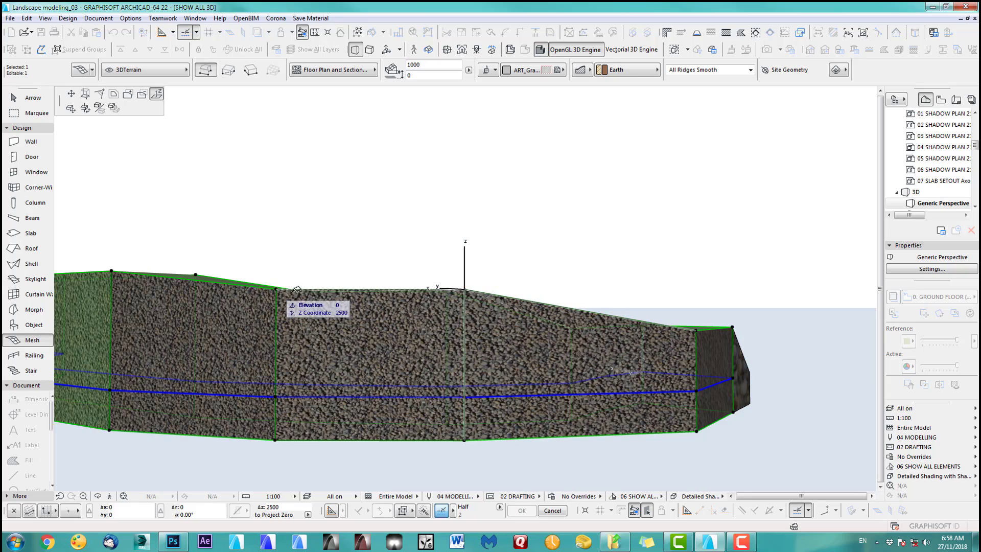
left_click(466, 305)
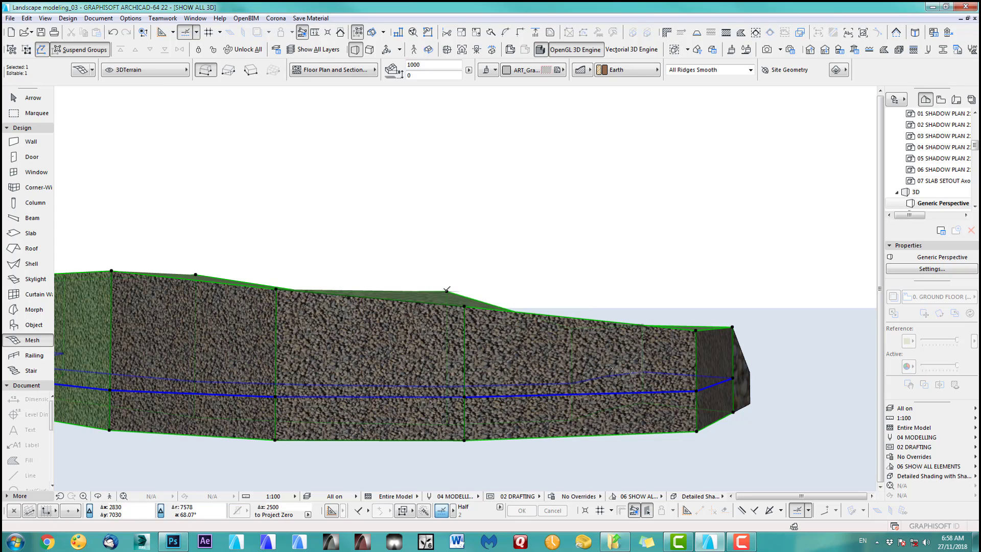
left_click(447, 290)
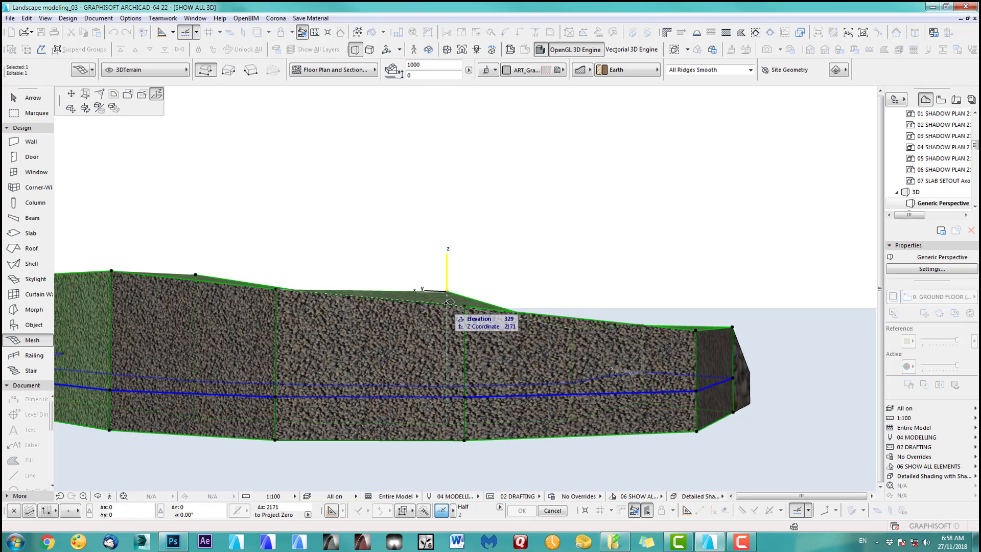
left_click(449, 302)
Lower the small concrete planter's outer corner in 3D to meet the inner edge of the gravel path.
middle_click_drag(492, 301, 425, 319, "shift")
key("Escape")
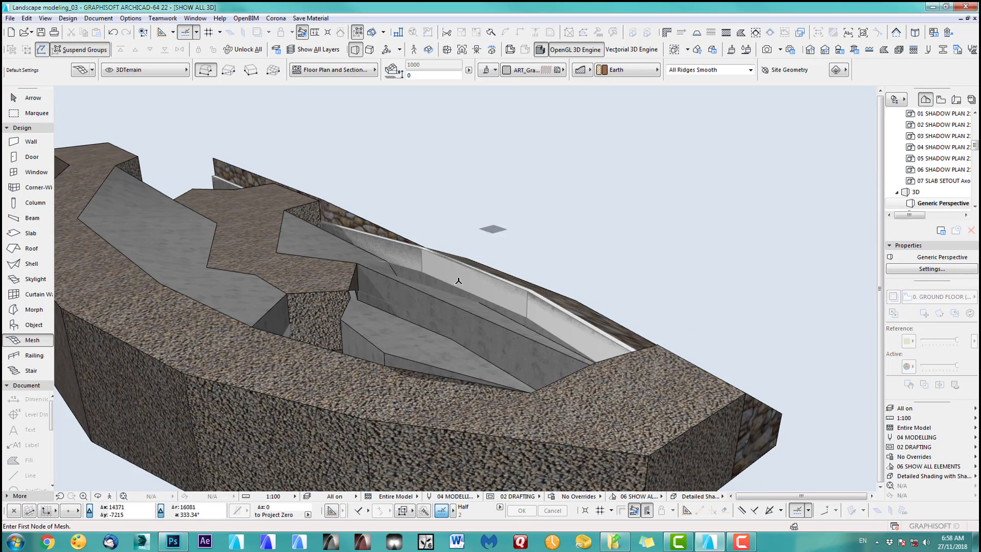
left_click(386, 356)
left_click(384, 364)
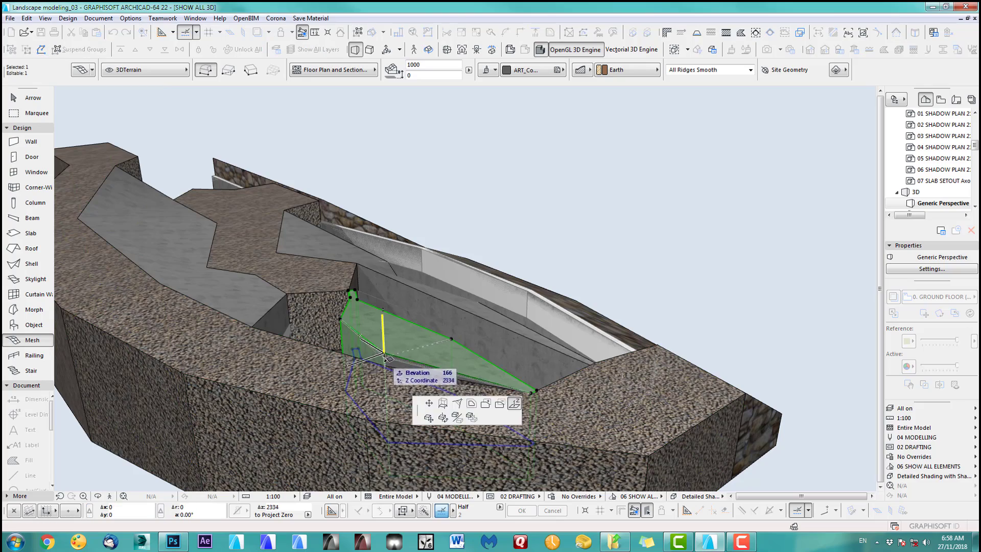
key("Escape")
Return to the floor plan, select the gravel mesh between the small and lower planters, and set its points to a height of 1500.
middle_click_drag(610, 304, 571, 348, "shift")
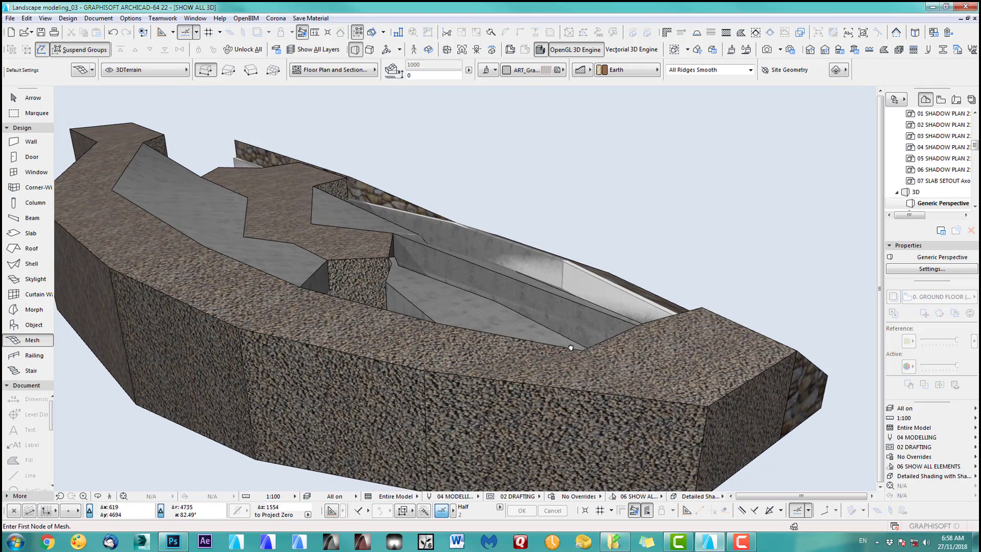
middle_click_drag(684, 360, 376, 327, "shift")
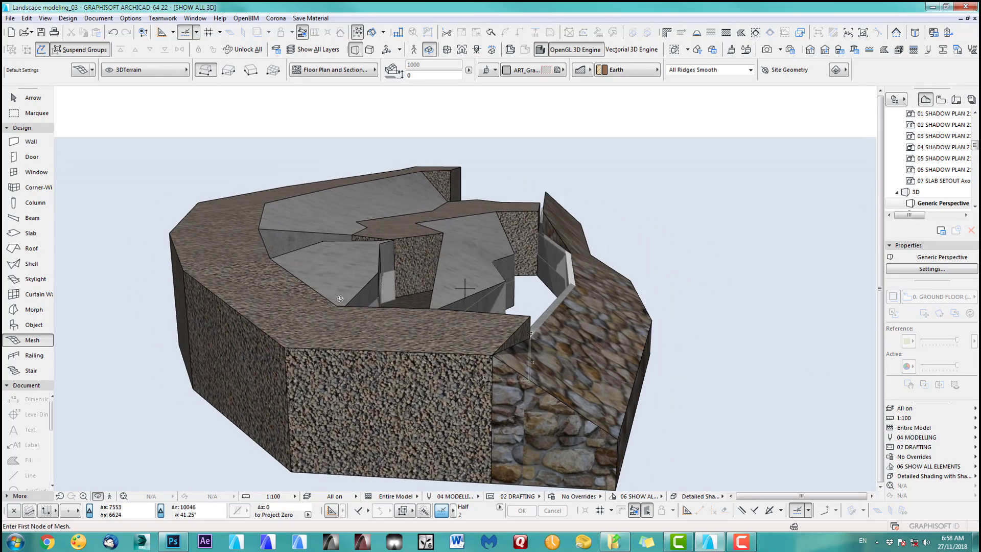
middle_click_drag(270, 268, 407, 333, "shift")
key("F2")
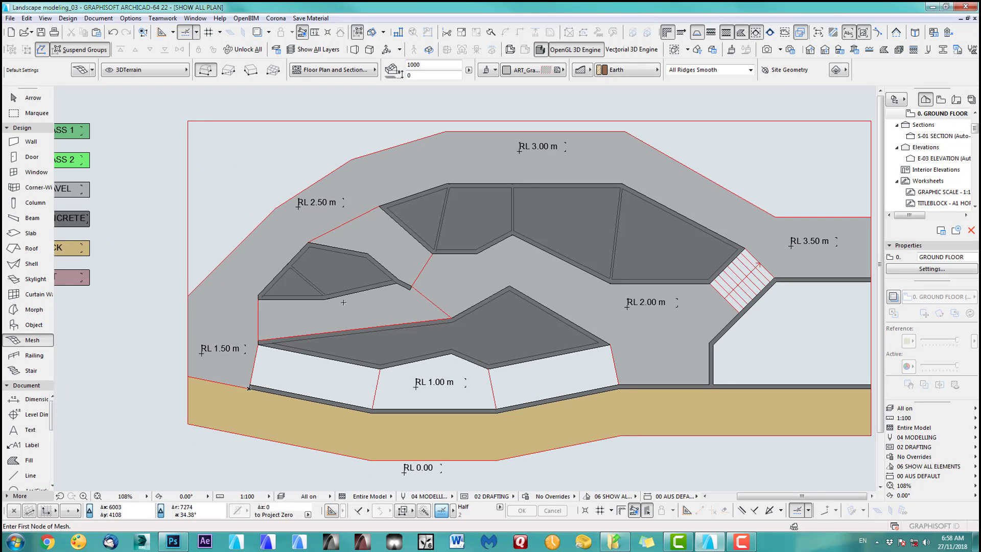
left_click(374, 307, "shift")
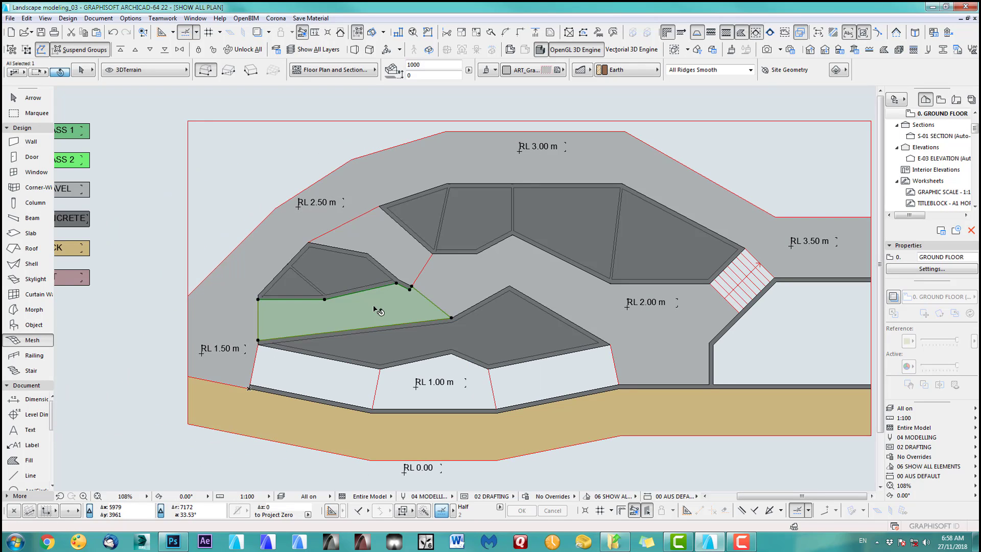
scroll(290, 307, "up", 3)
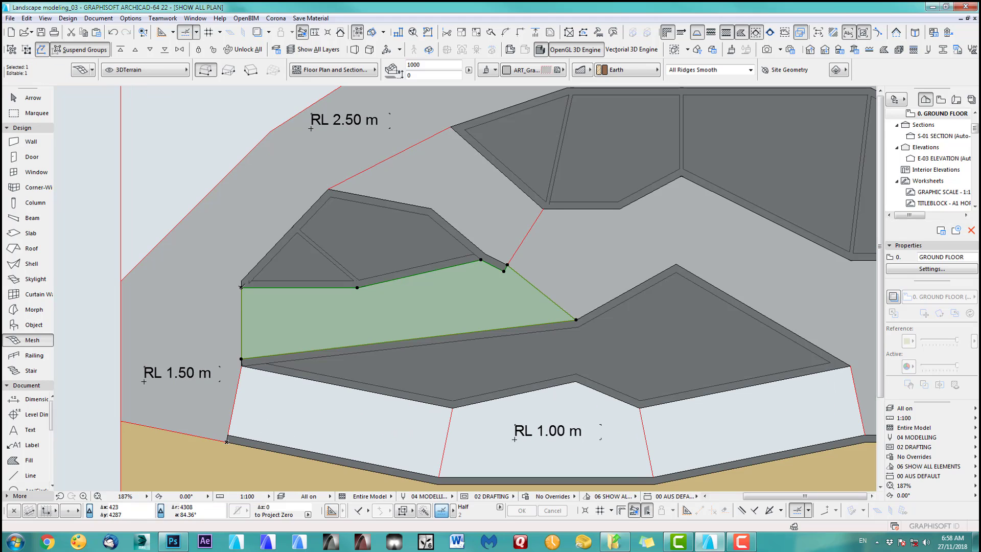
left_click(242, 286)
type("1500")
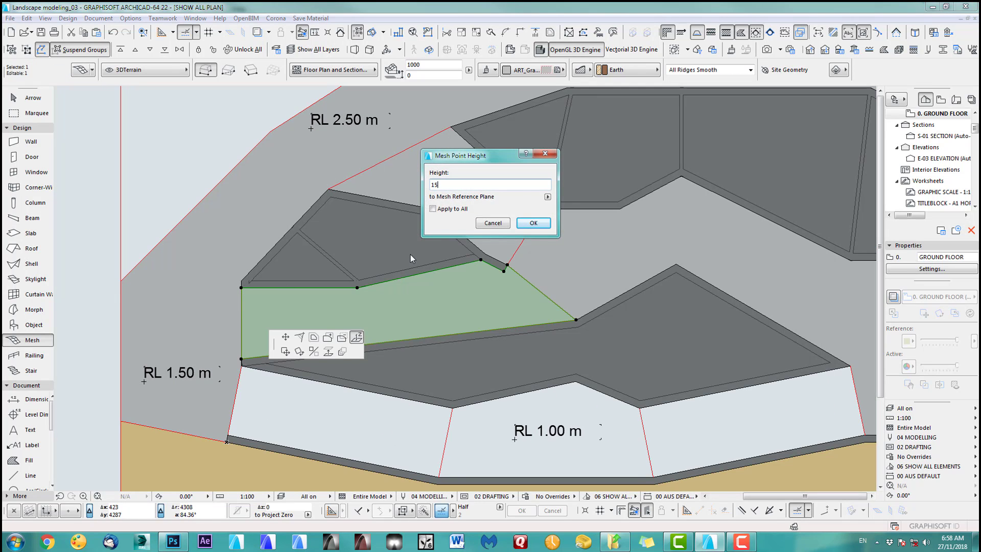
left_click(532, 224)
Add the central RL 2.00 m gravel mesh to the selection, show only both meshes in 3D, and select the lower one.
scroll(563, 289, "down", 3)
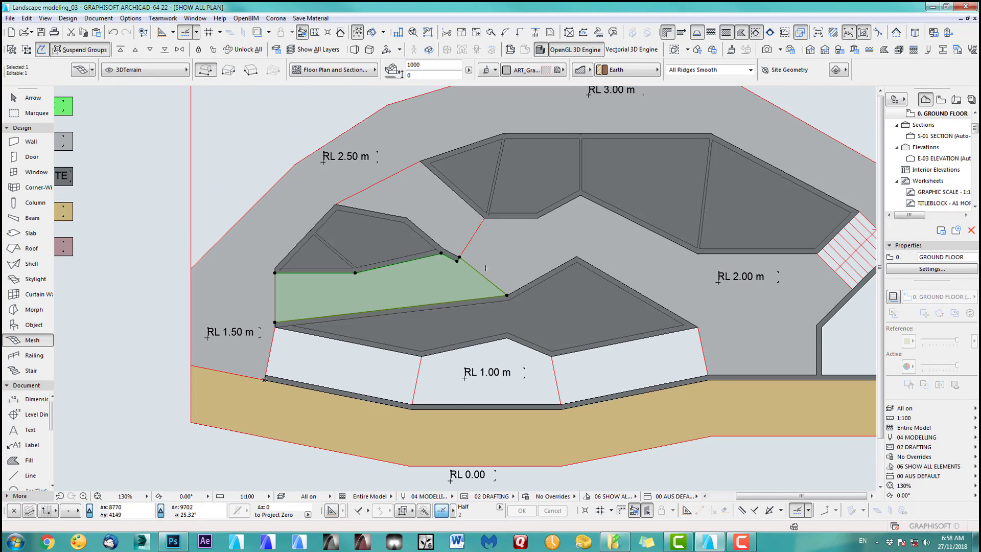
left_click(489, 263, "shift")
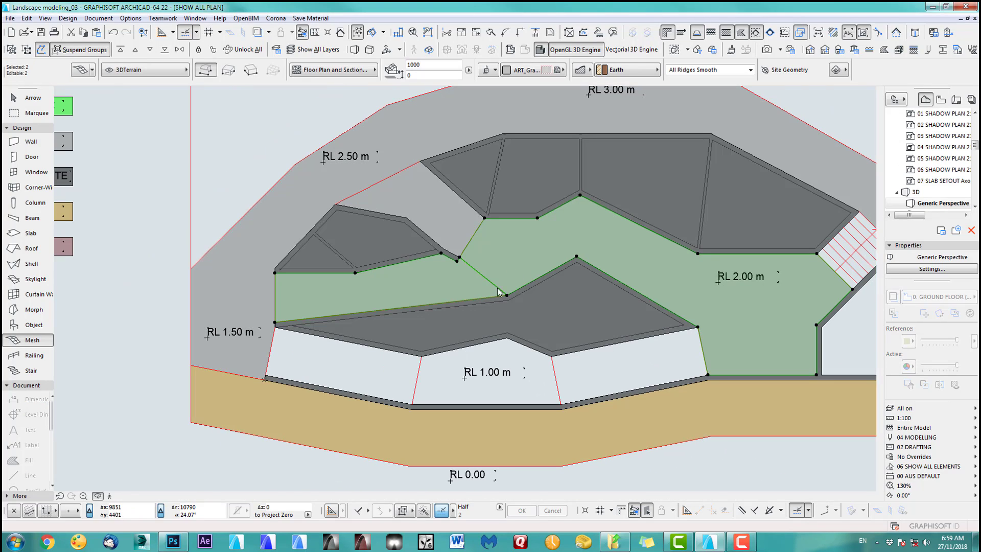
key("F5")
middle_click_drag(429, 328, 120, 167, "shift")
left_click(25, 98)
left_click(392, 358)
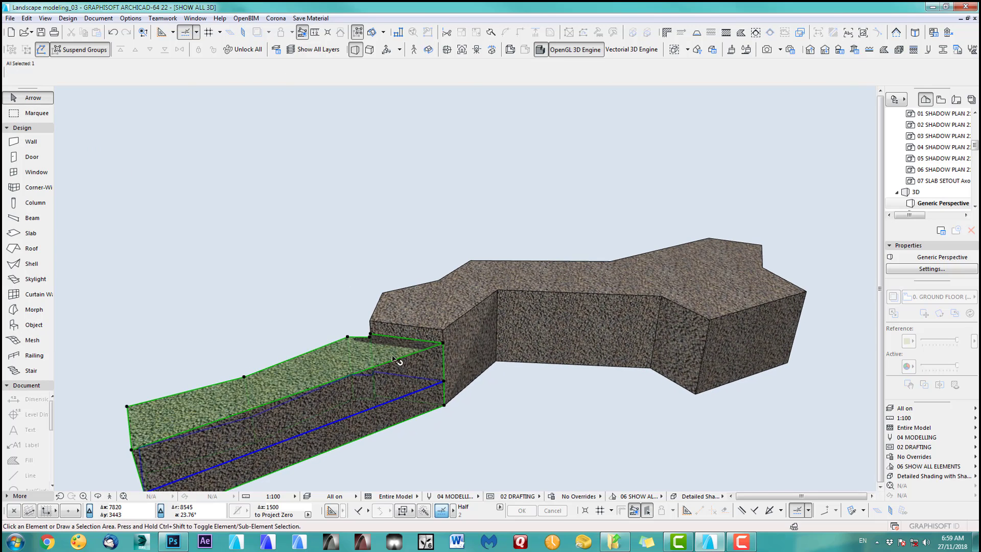
Raise the lower gravel mesh's end points to 2000 so they meet the edge of the central gravel mesh.
left_click(443, 343)
left_click(431, 334)
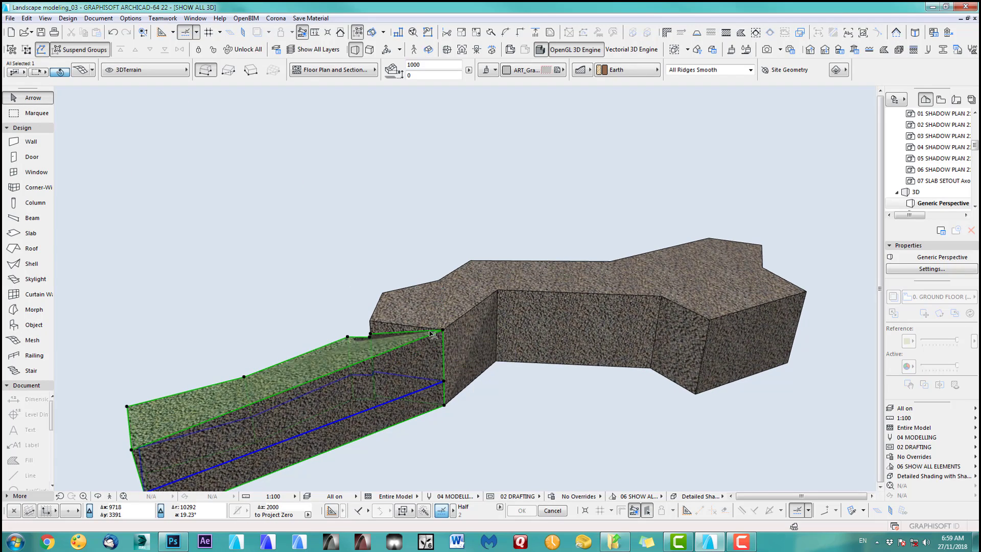
scroll(366, 323, "up", 3)
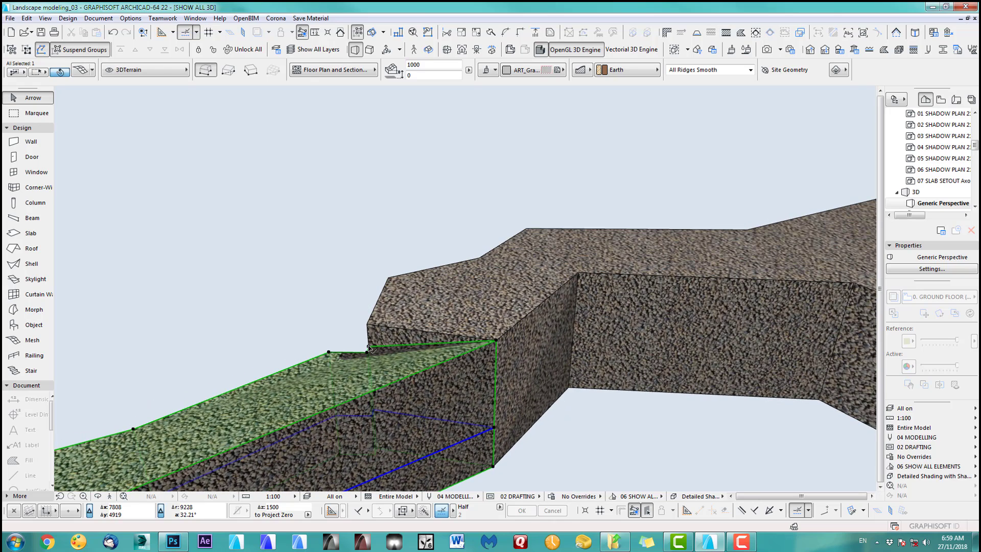
left_click(367, 349)
left_click(367, 324)
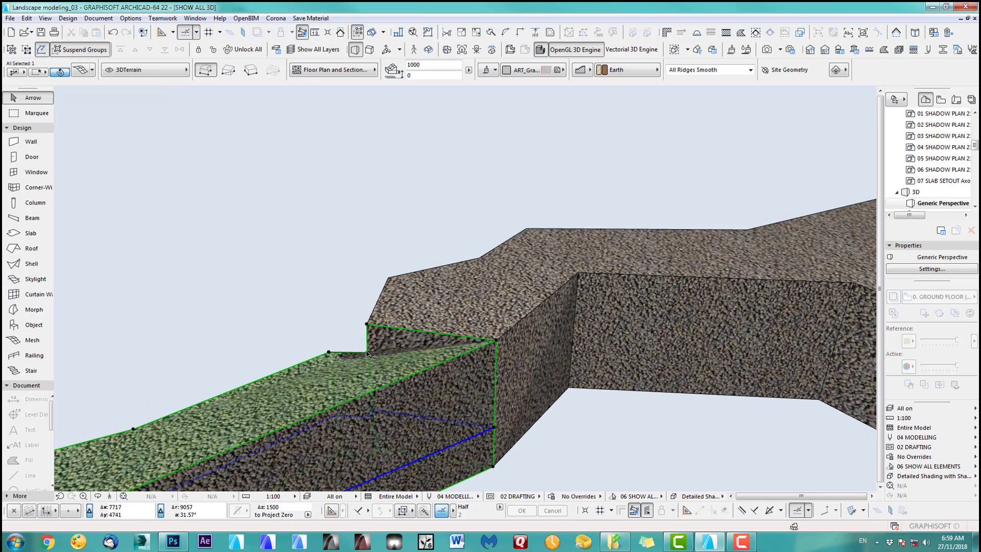
left_click(366, 353)
left_click(367, 324)
scroll(384, 354, "down", 3)
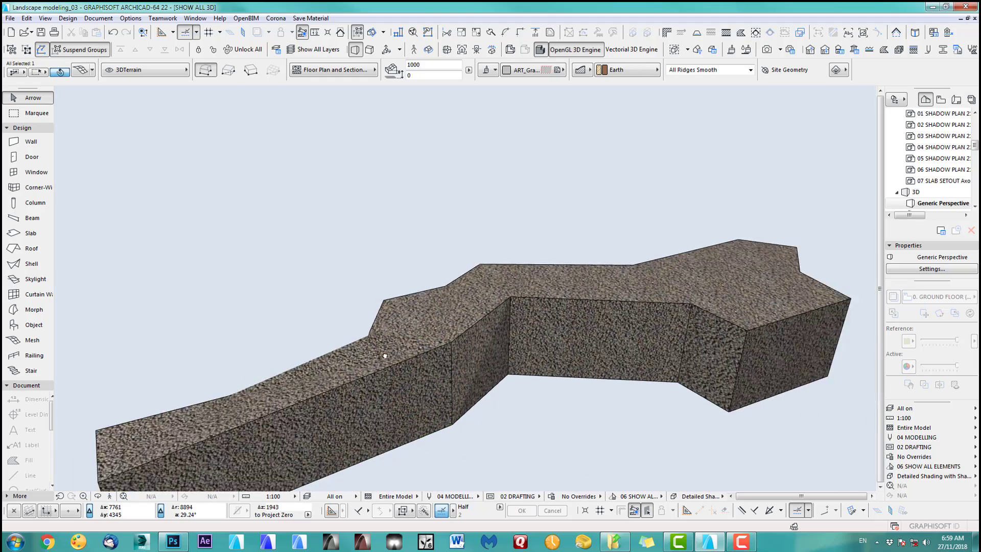
Raise the two intermediate points on the lower gravel mesh's edge onto its slope line, the one nearest the central mesh to about 1956.
middle_click_drag(385, 355, 478, 304)
middle_click_drag(361, 364, 368, 312, "shift")
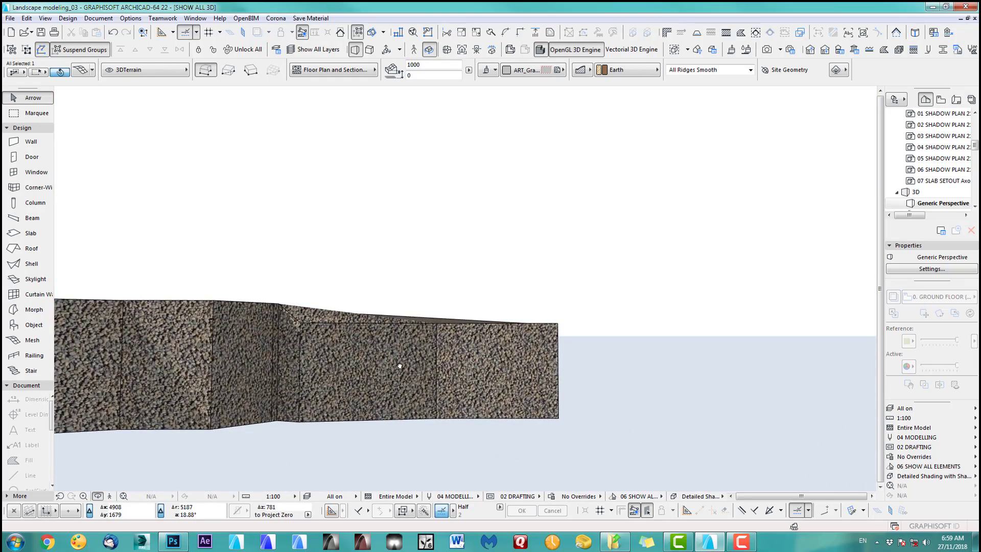
middle_click_drag(399, 365, 408, 415)
left_click(325, 393)
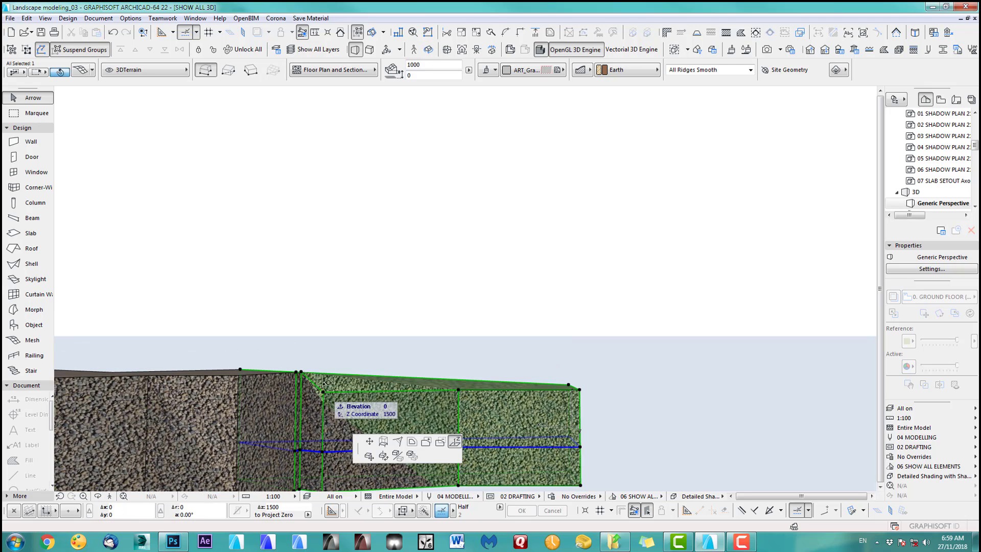
left_click(323, 374)
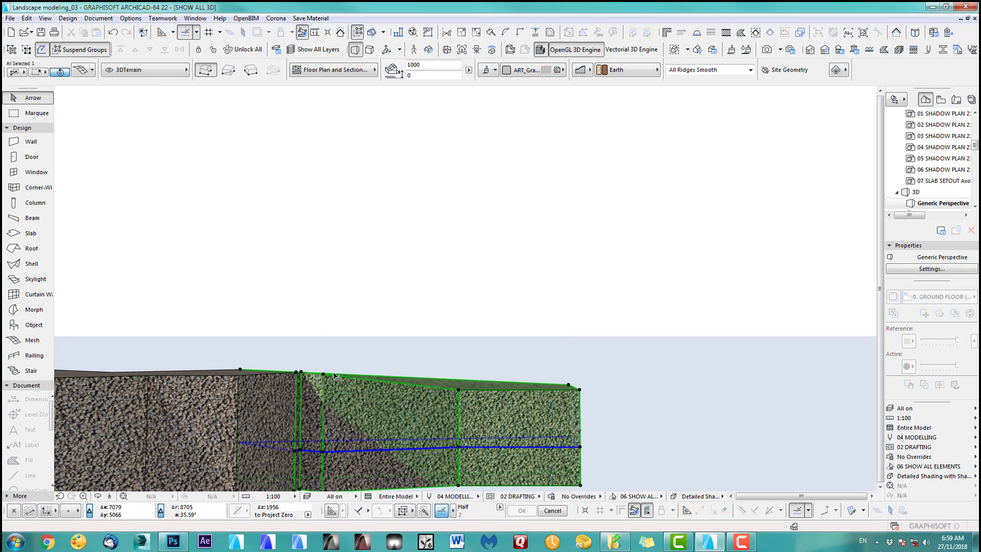
left_click(458, 391)
left_click(458, 384)
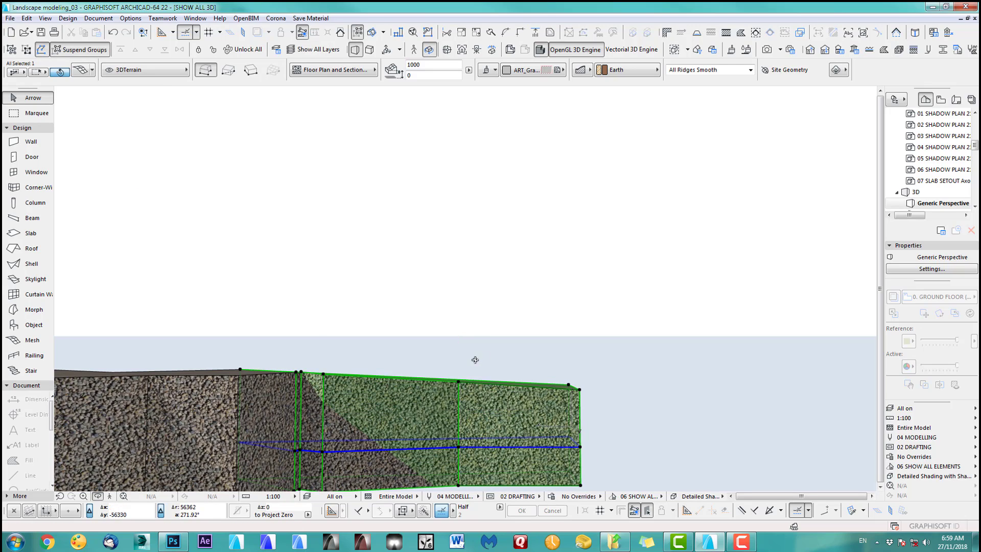
middle_click_drag(538, 332, 394, 337, "shift")
Return to the floor plan, clear the selection, apply the Tutorial layer combination, and show the whole site in 3D.
key("F2")
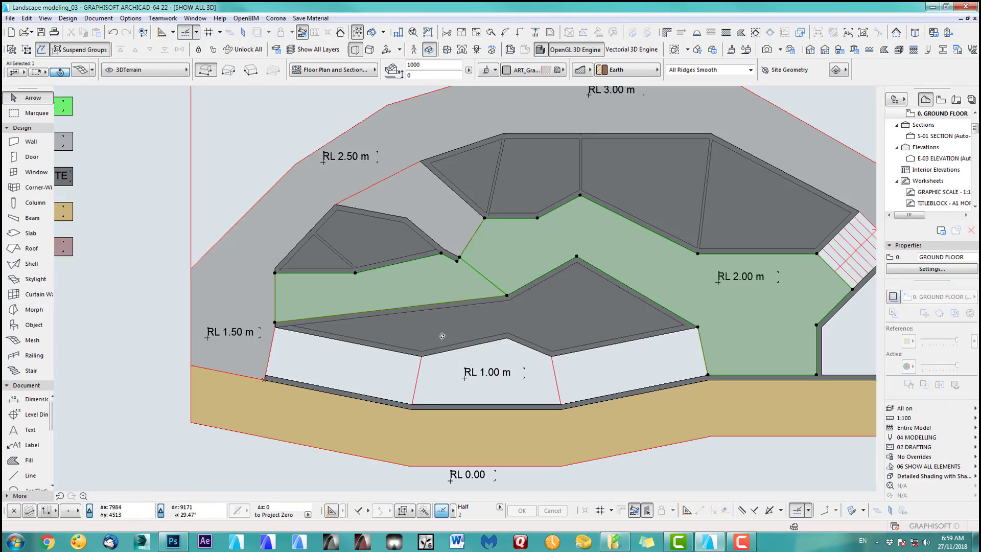
scroll(528, 327, "down", 2)
middle_click_drag(494, 328, 373, 342)
left_click(643, 435)
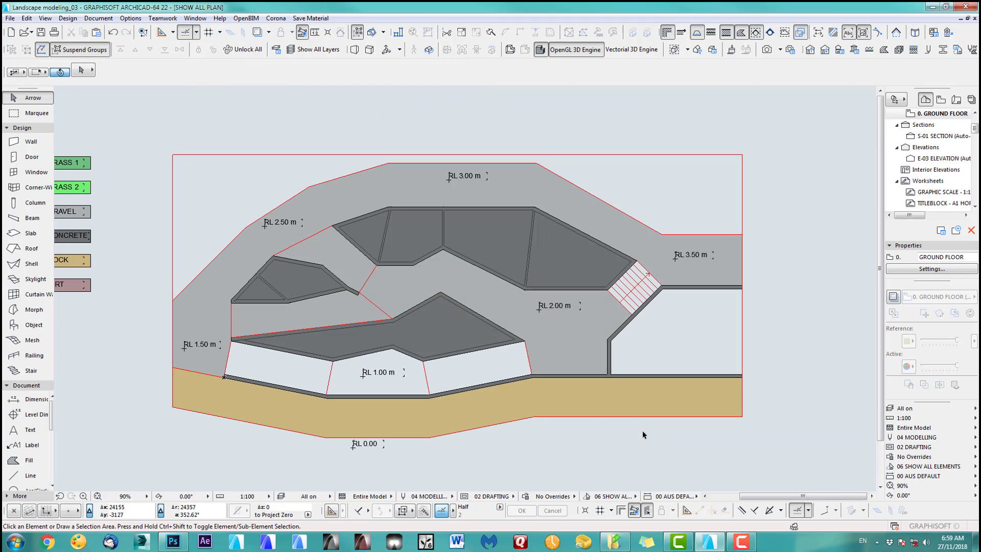
middle_click_drag(476, 289, 488, 302)
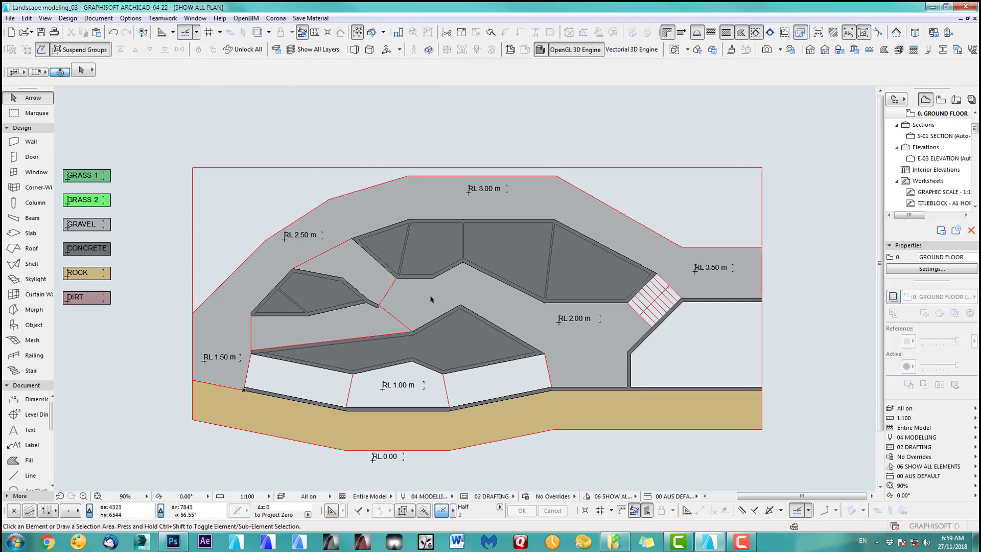
left_click(919, 412)
left_click(863, 418)
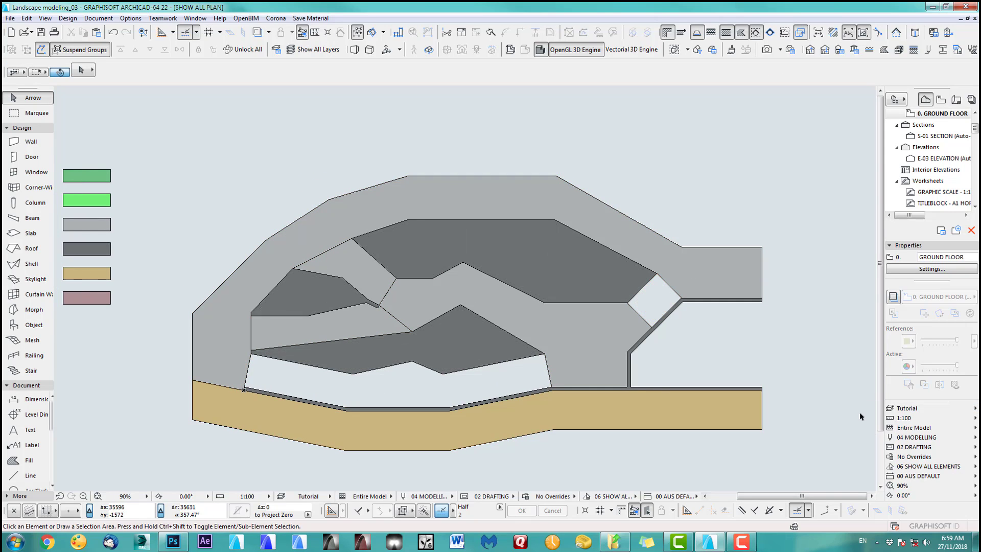
middle_click_drag(582, 252, 592, 243)
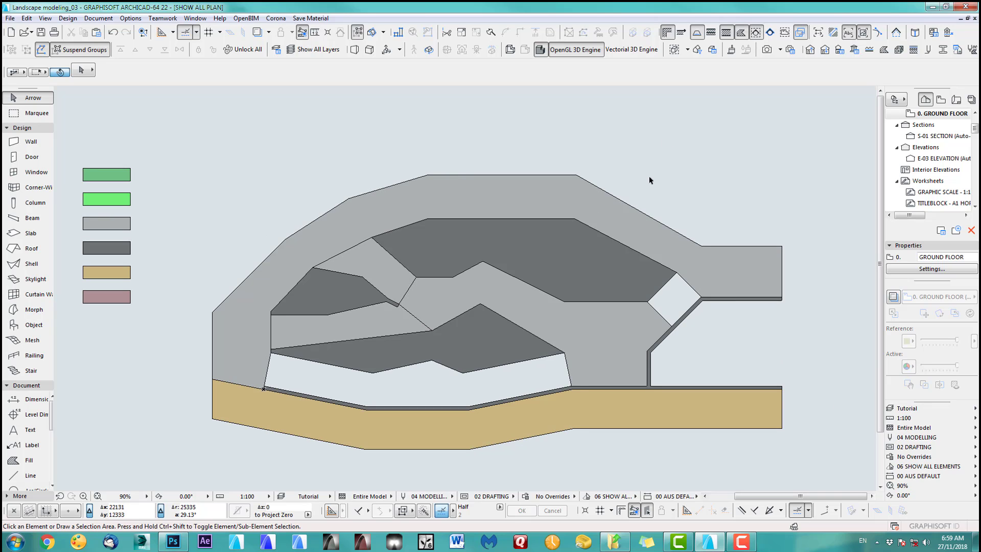
key("F3")
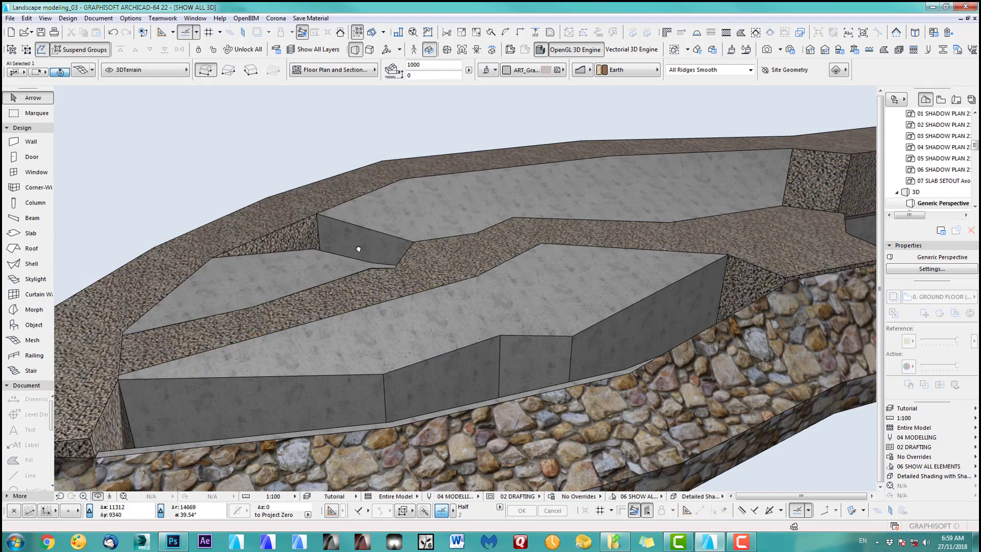
Examine the gravel, planter, wall and rock meshes in 3D around the site's low RL 1.50 m end.
scroll(358, 249, "down", 5)
left_click_drag(356, 275, 679, 238)
middle_click_drag(679, 238, 203, 262, "shift")
scroll(204, 262, "up", 8)
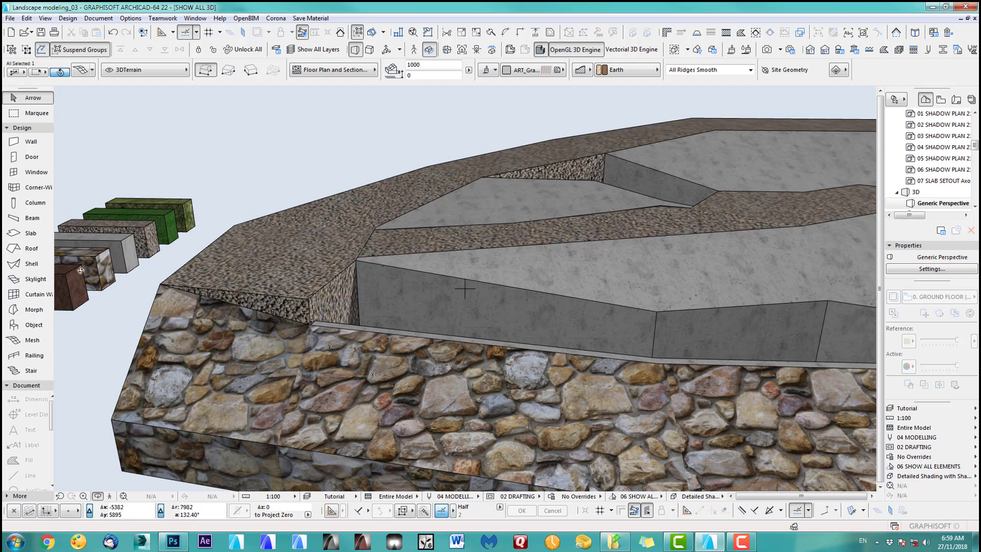
left_click(22, 113)
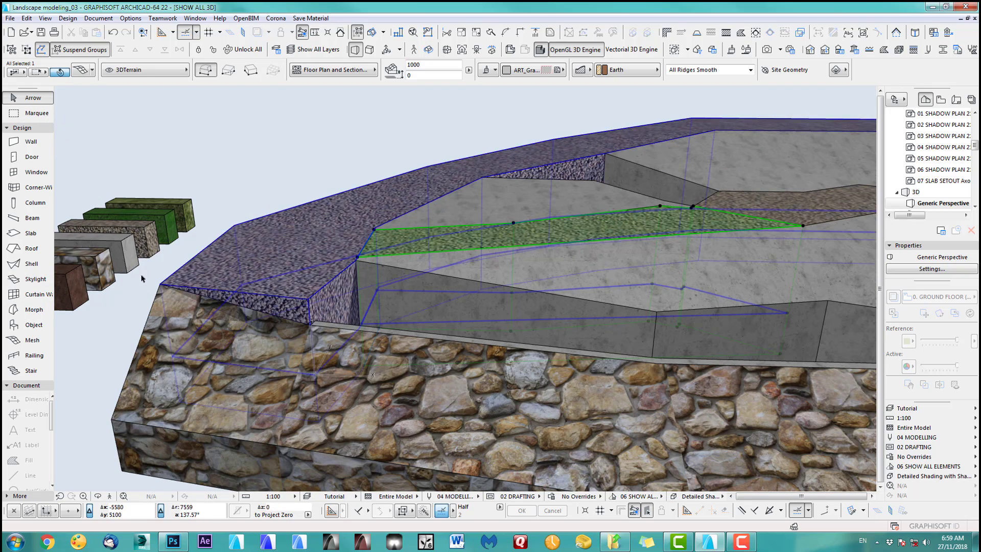
scroll(159, 464, "down", 1)
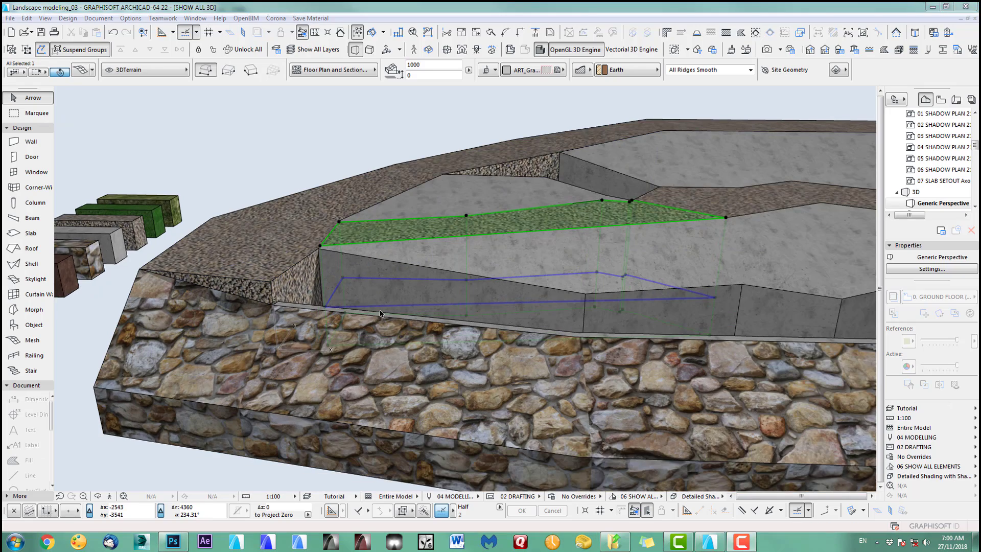
scroll(375, 307, "up", 1)
left_click(305, 176)
scroll(281, 231, "up", 1)
middle_click_drag(278, 261, 277, 272)
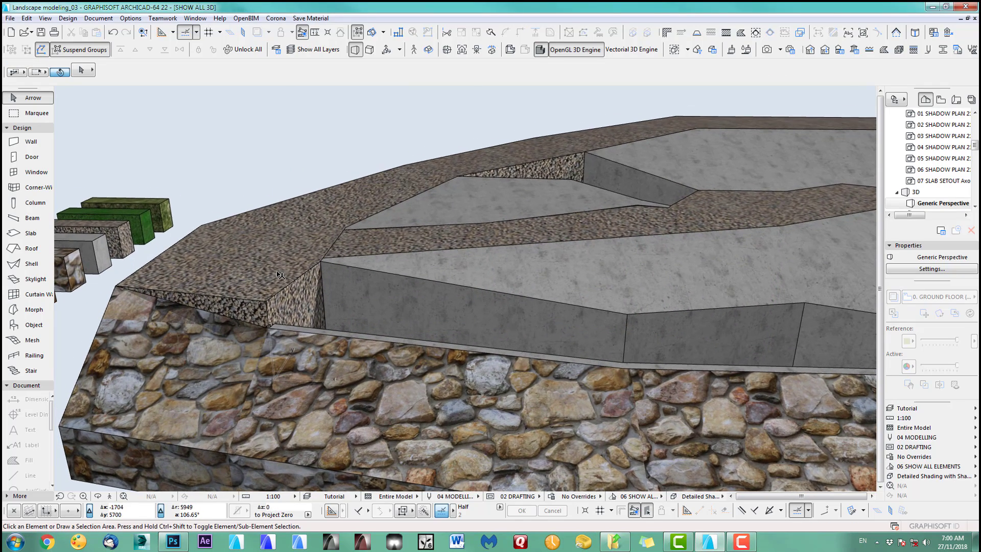
Raise both end corners of the low concrete wall to 1500 to meet the gravel corner, then deselect the wall.
left_click(279, 327)
scroll(278, 327, "up", 1)
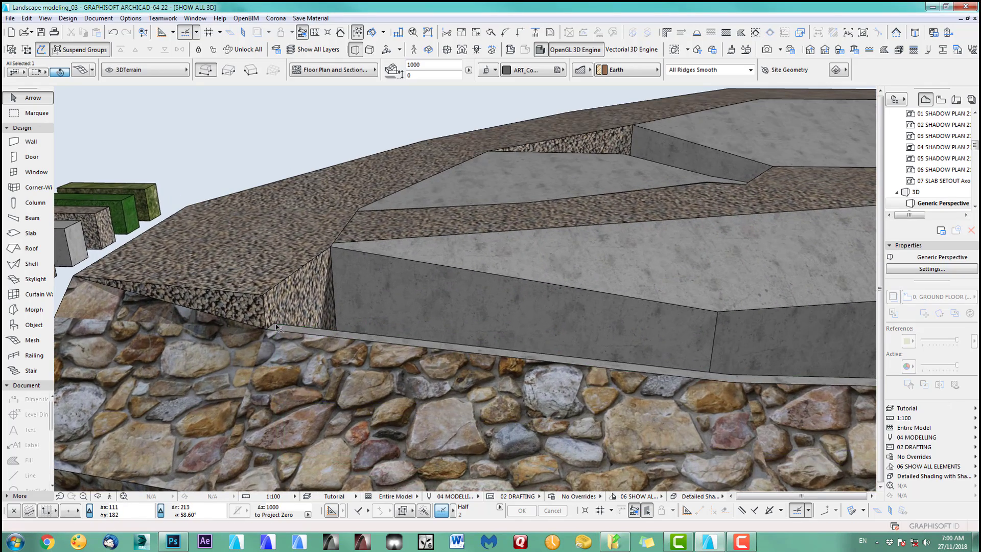
left_click(273, 326)
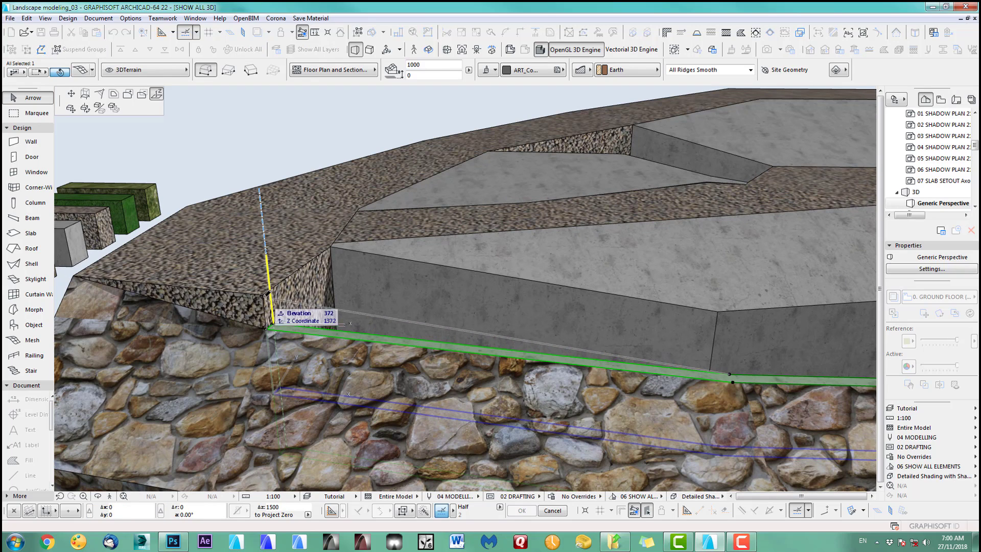
left_click(267, 328)
left_click(266, 330)
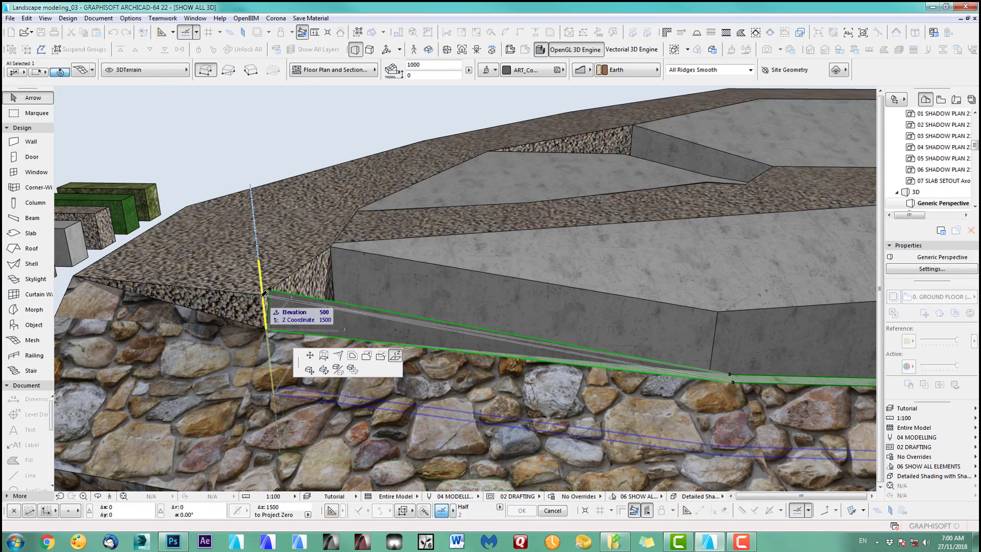
left_click(263, 294)
left_click(271, 361)
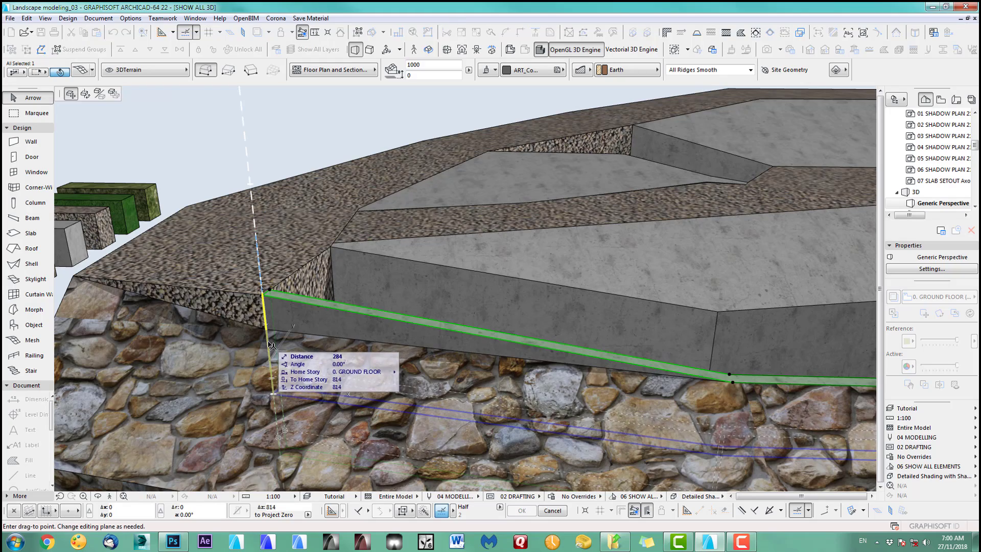
key("Escape")
left_click(198, 168)
Raise the rock mesh's corner beside the concrete wall's end to the height of the gravel corner.
left_click(282, 331)
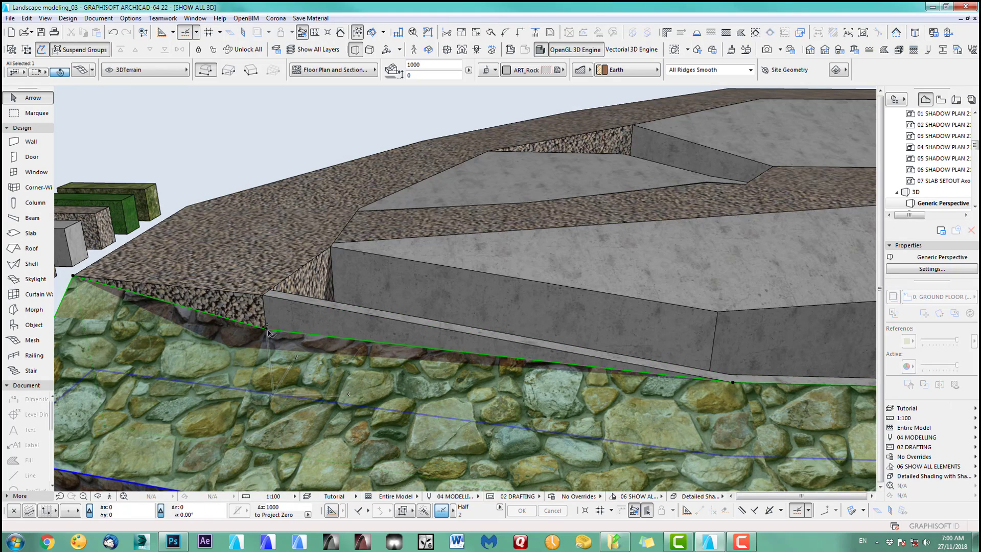
left_click(267, 330)
left_click(263, 295)
scroll(613, 390, "down", 3)
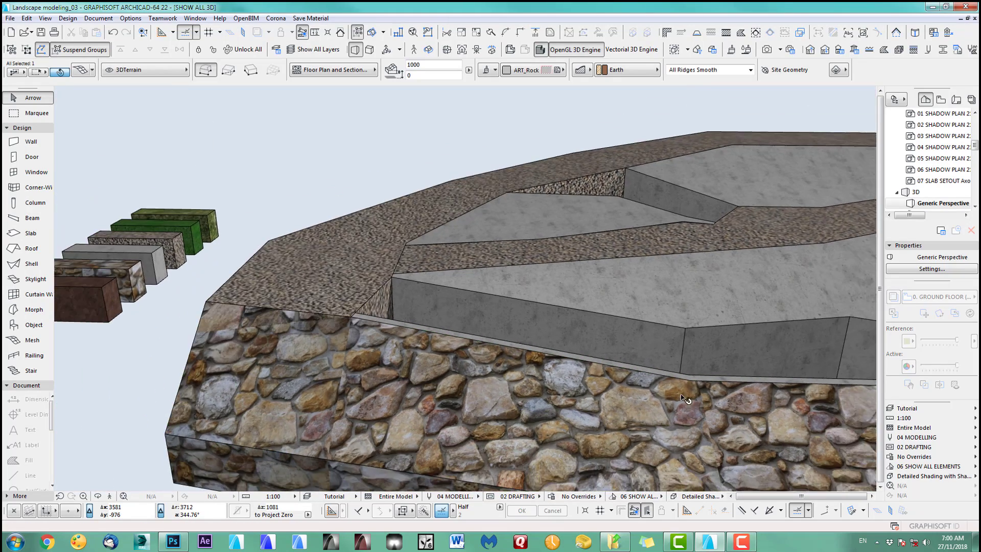
Raise the concrete wall's two points beside the central gravel mesh's outer corner to the gravel's top edge.
middle_click_drag(685, 399, 397, 295, "shift")
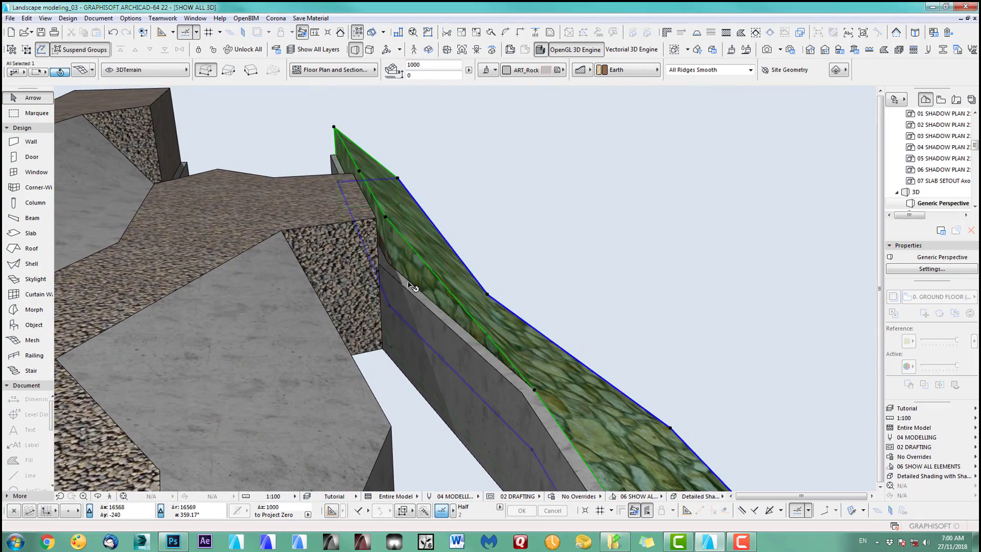
left_click(384, 271)
left_click(379, 267)
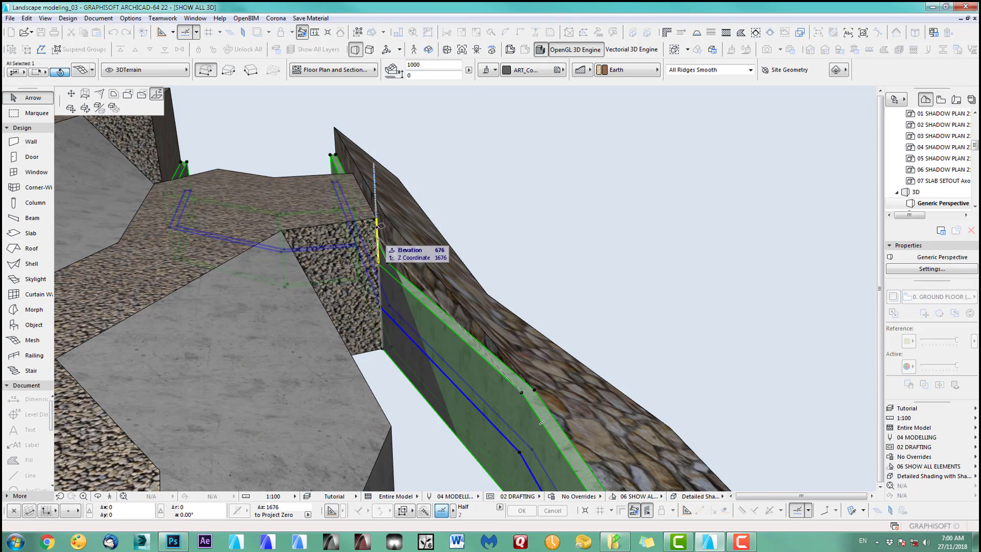
left_click(377, 216)
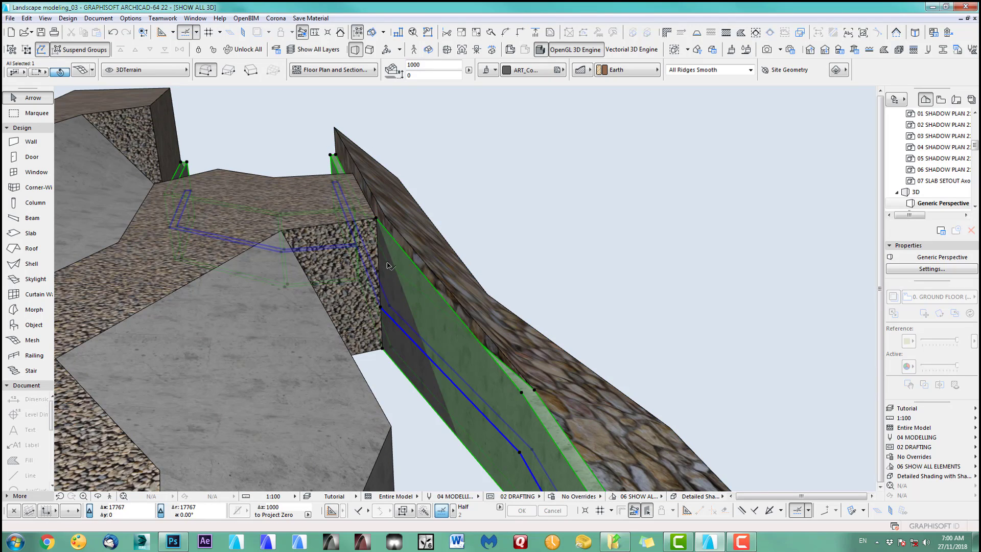
left_click(388, 263)
left_click(386, 216)
Raise the corner points at the concrete wall's far end to 2000, level with the rock mesh's top corner.
middle_click_drag(386, 215, 416, 291)
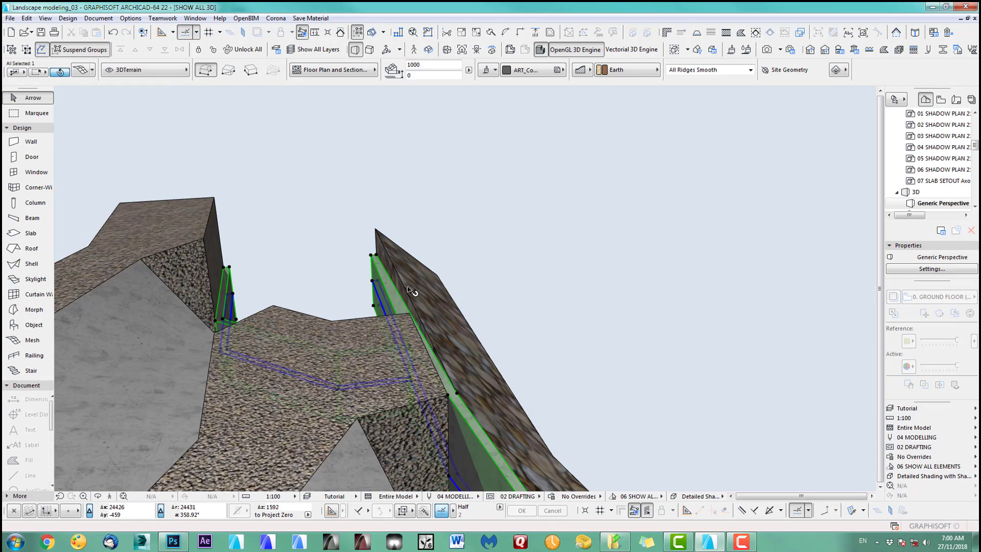
scroll(416, 291, "up", 2)
left_click(368, 244)
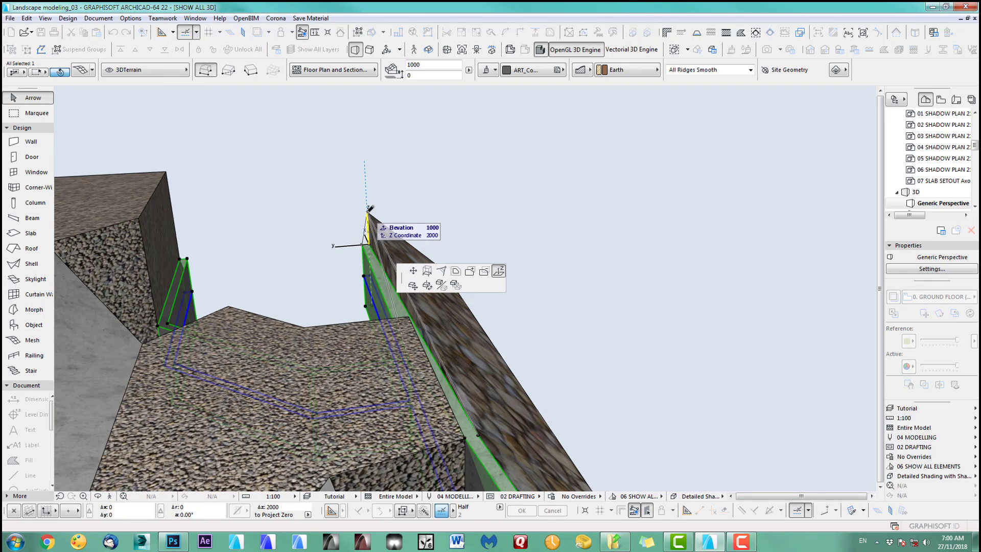
left_click(369, 209)
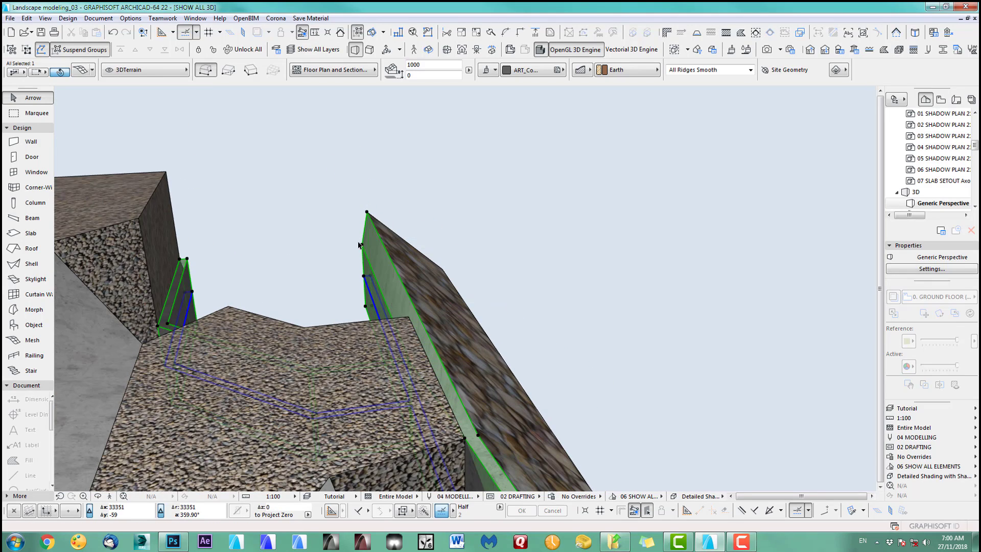
left_click(369, 210)
Raise both corner points at the concrete wall's end beside the upper gravel mesh to 3500, level with the gravel's outer corner.
middle_click_drag(579, 247, 327, 302, "shift")
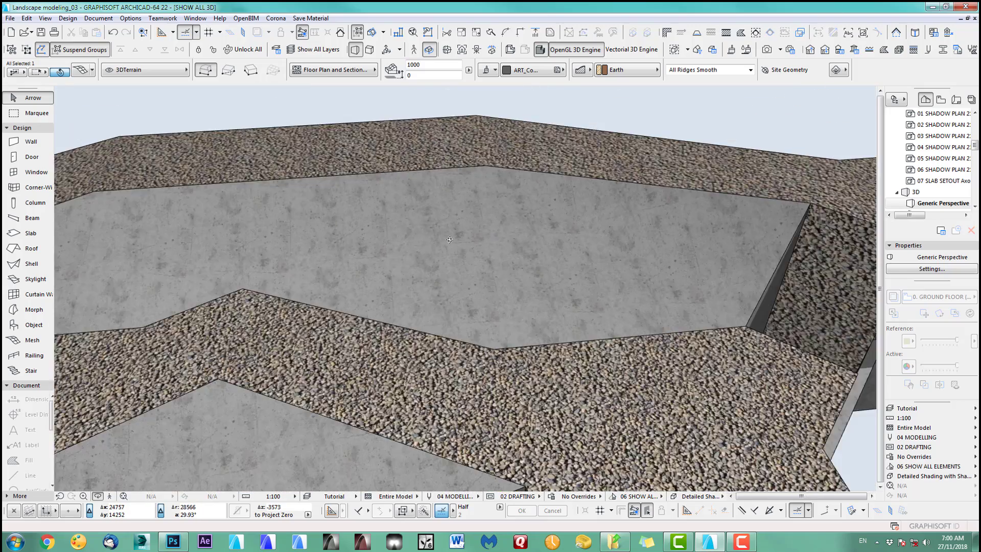
scroll(654, 326, "down", 3)
middle_click_drag(654, 326, 388, 312, "shift")
scroll(447, 317, "up", 2)
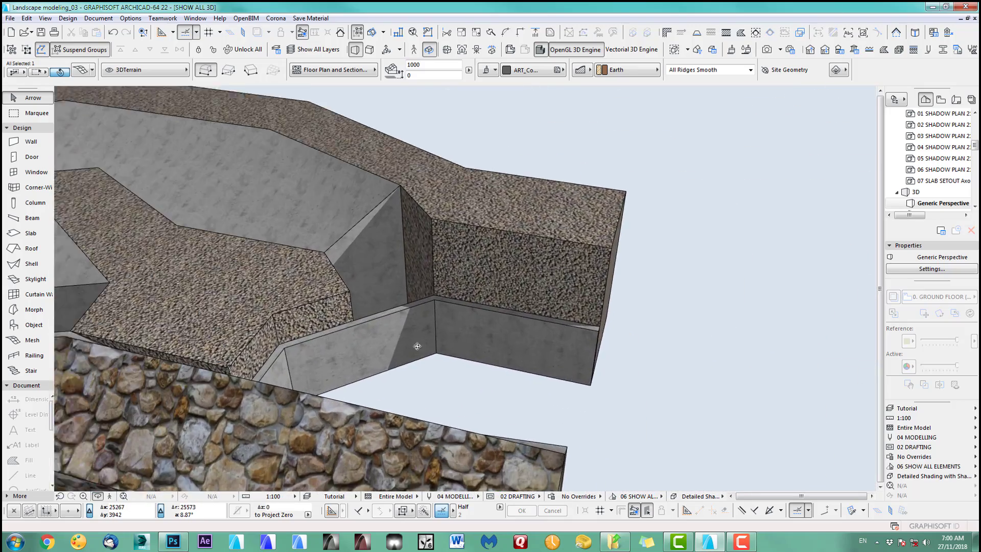
middle_click_drag(418, 344, 488, 340, "shift")
left_click(523, 356)
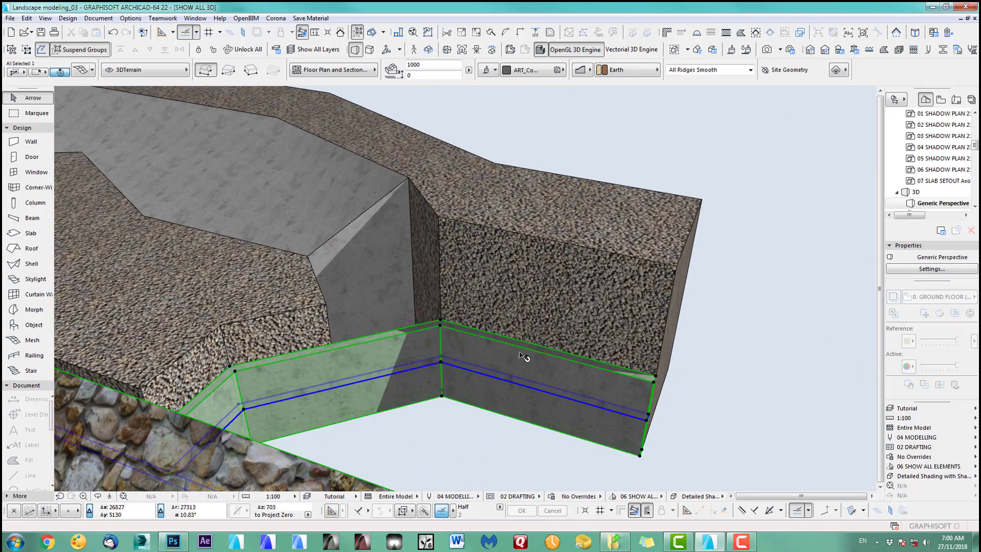
left_click(654, 377)
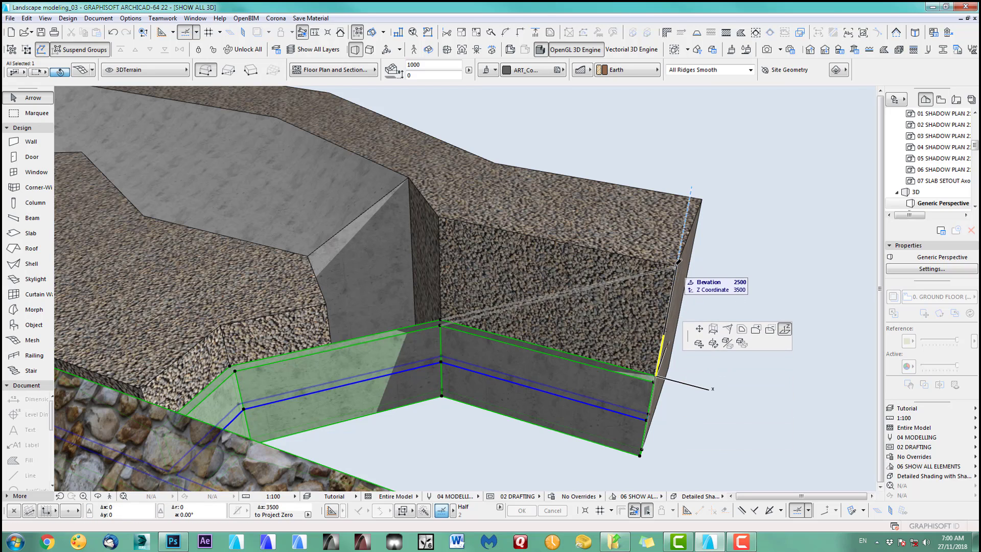
left_click(676, 265)
left_click(655, 382)
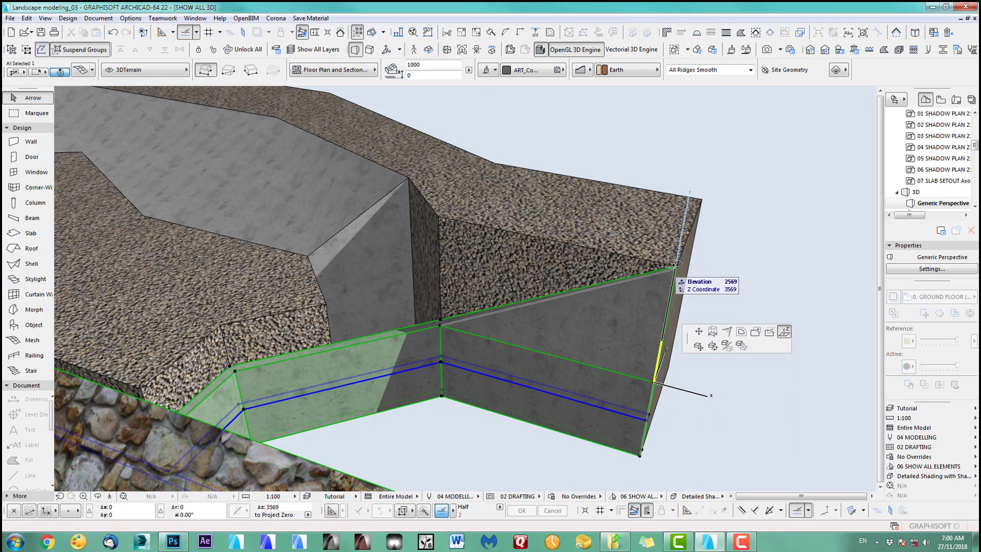
left_click(486, 222)
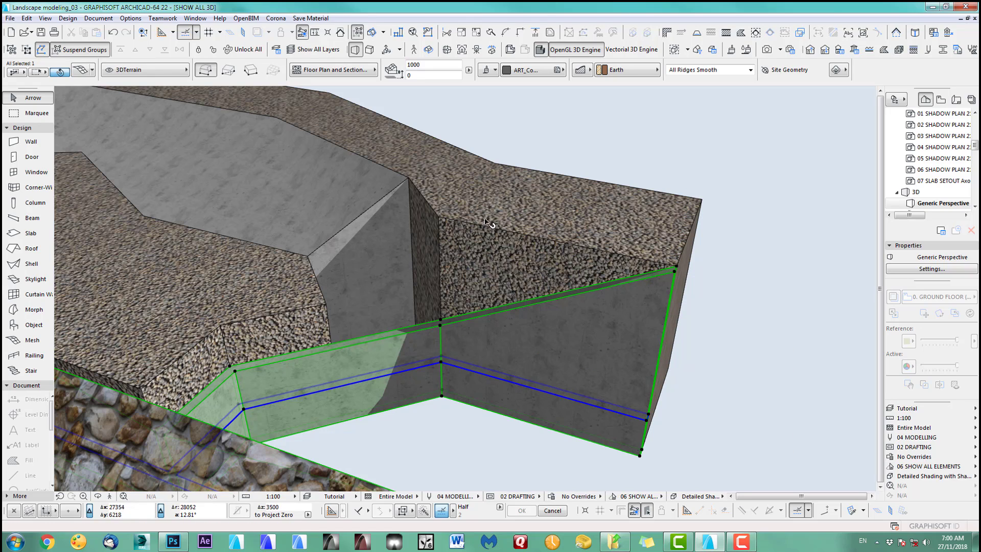
Raise the two points at the concrete wall's bend to 3500, meeting the upper gravel mesh's inner corner.
left_click(441, 320)
left_click(438, 217)
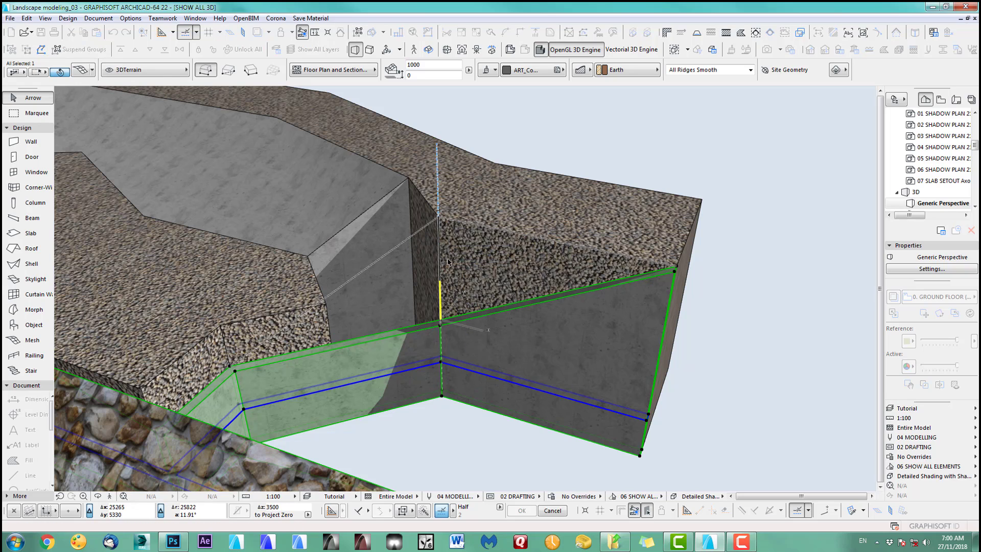
left_click(440, 325)
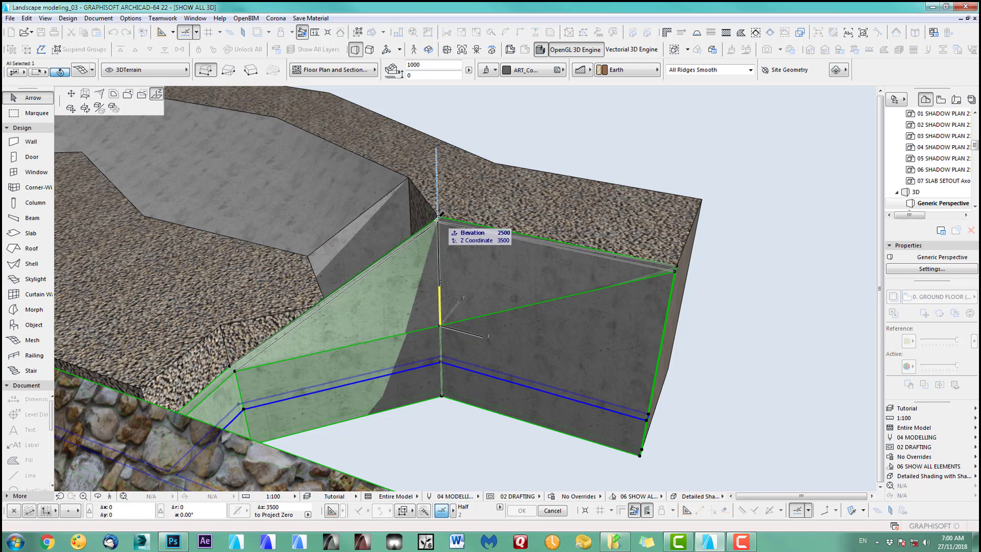
left_click(438, 219)
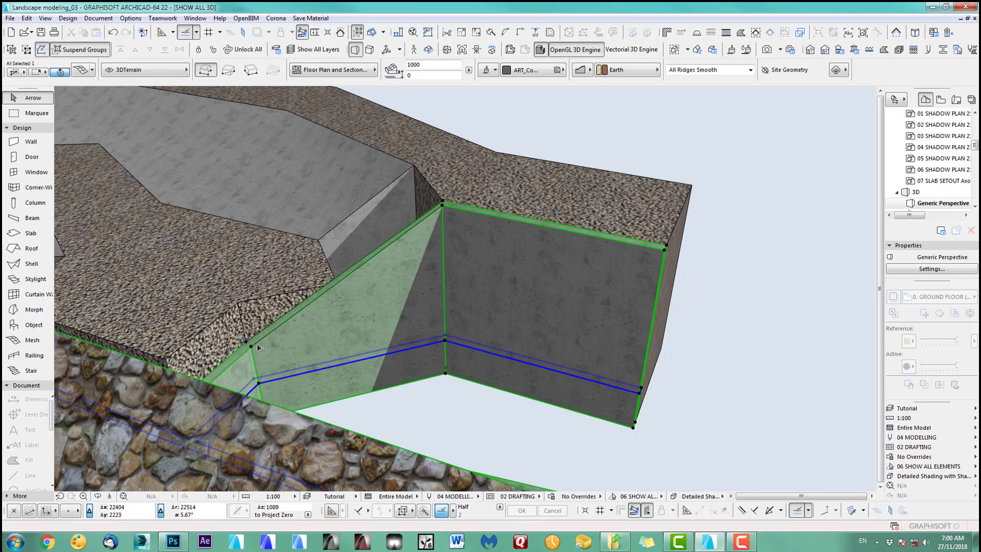
Raise the two points at the wall's bend beside the central gravel mesh to the gravel's top edge.
left_click(248, 345)
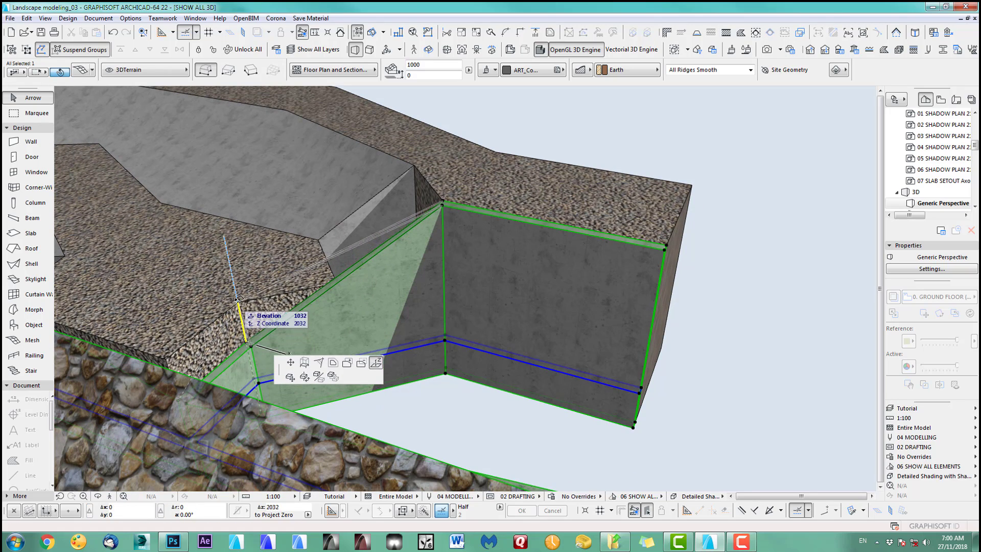
left_click(240, 301)
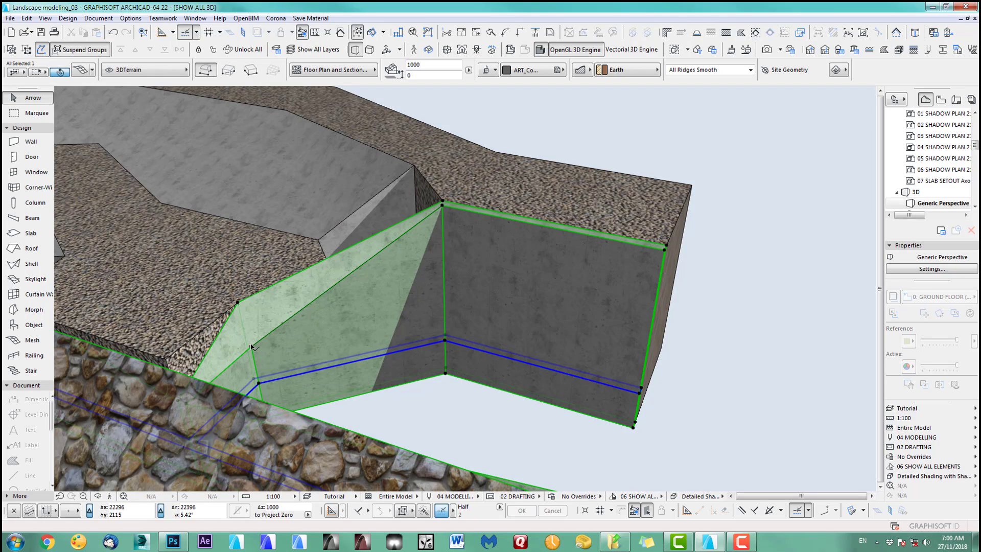
left_click(251, 346)
left_click(240, 300)
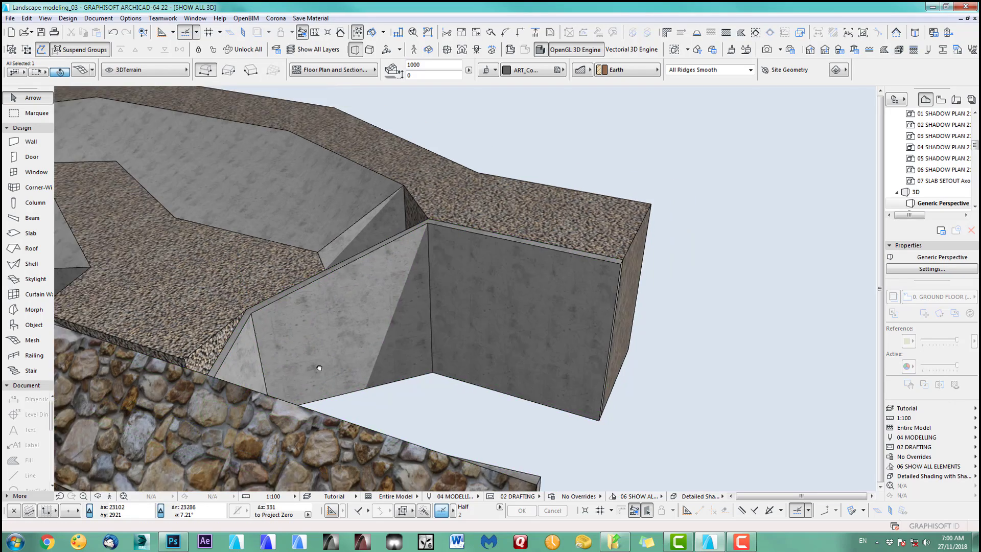
Raise the two wall points at the junction with the long rock-side wall to the central gravel's top corner.
middle_click_drag(240, 301, 251, 378, "shift")
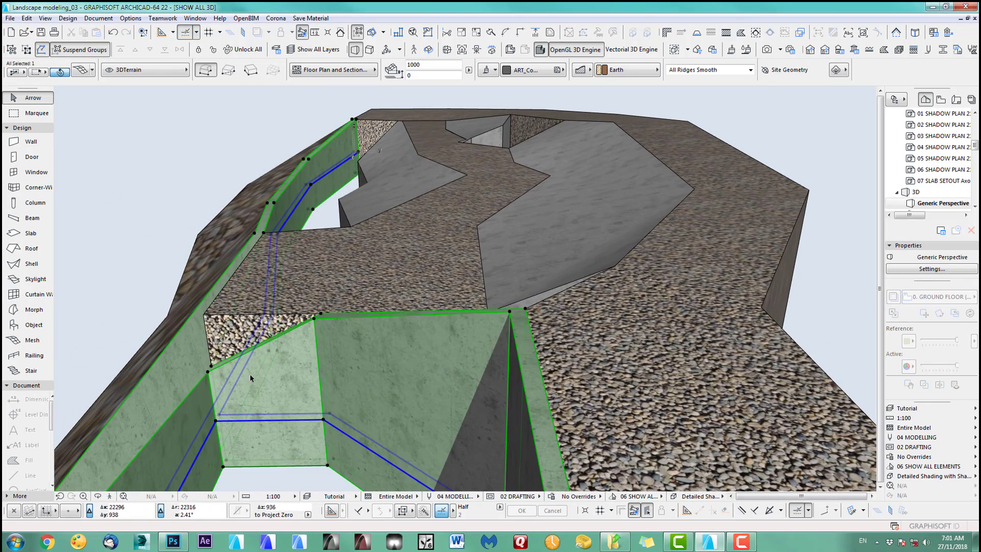
left_click(211, 367)
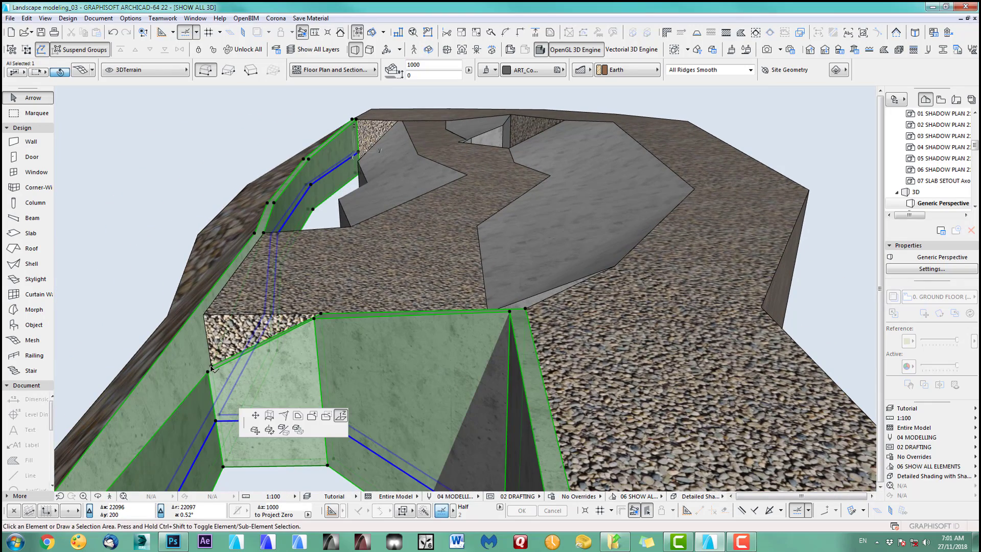
left_click(203, 314)
left_click(208, 372)
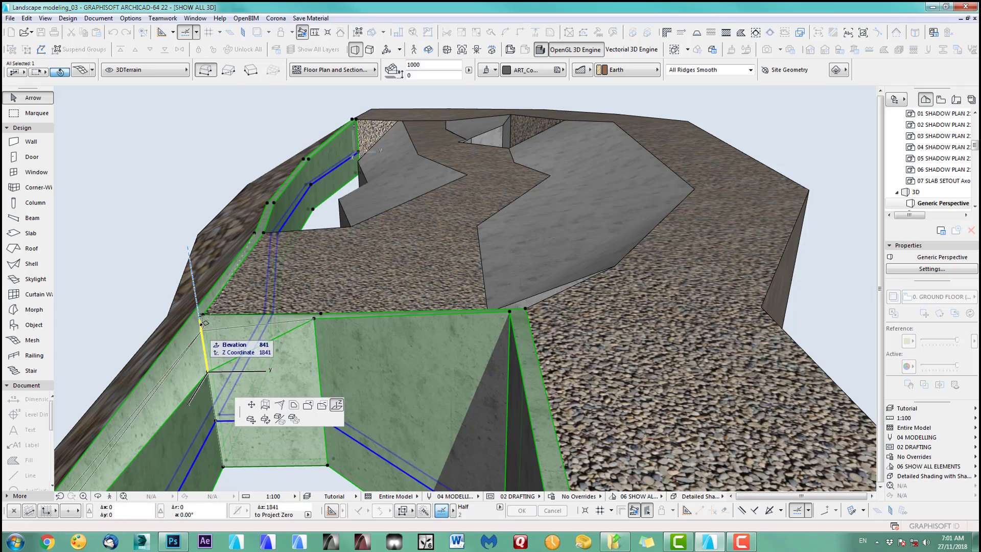
left_click(203, 314)
scroll(367, 355, "down", 3)
scroll(366, 355, "down", 2)
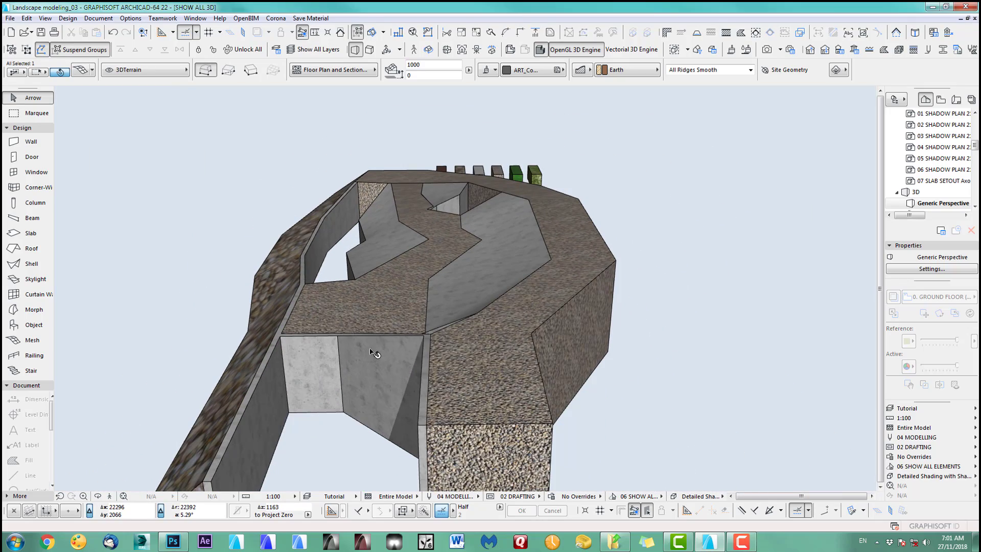
In the floor plan, insert a mesh point on each edge of the diagonal concrete wall where the stair area's lower corner meets it.
middle_click_drag(374, 352, 303, 318, "shift")
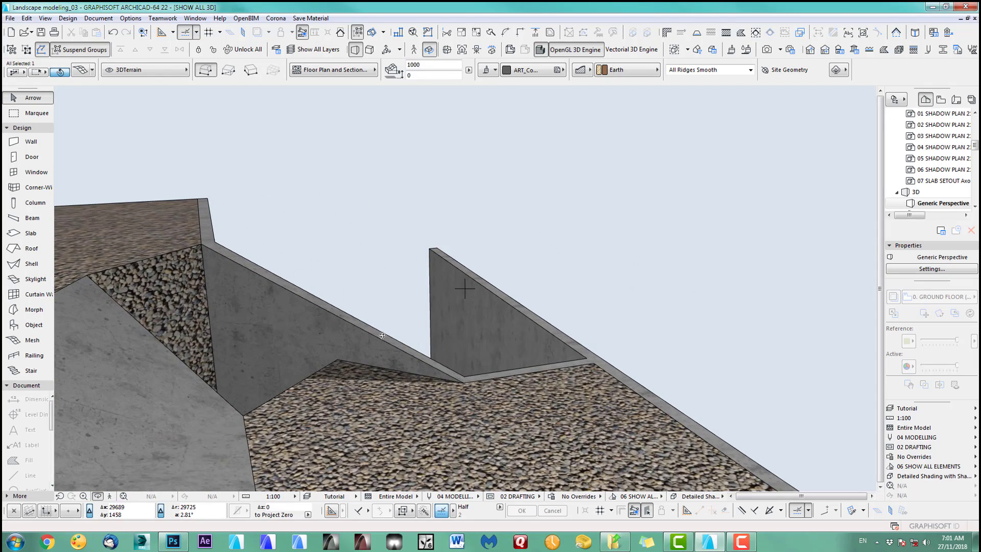
key("F2")
scroll(631, 324, "up", 5)
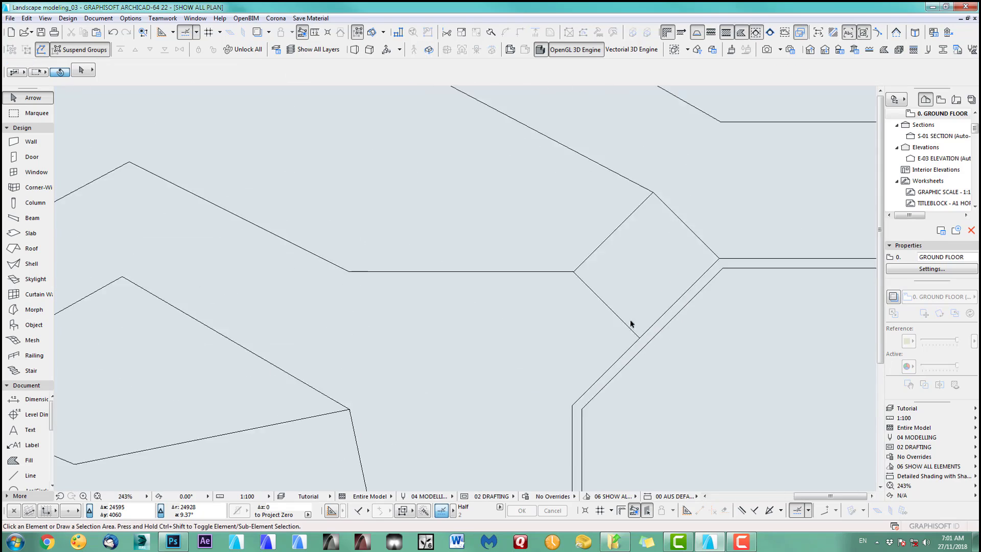
middle_click_drag(672, 395, 548, 388)
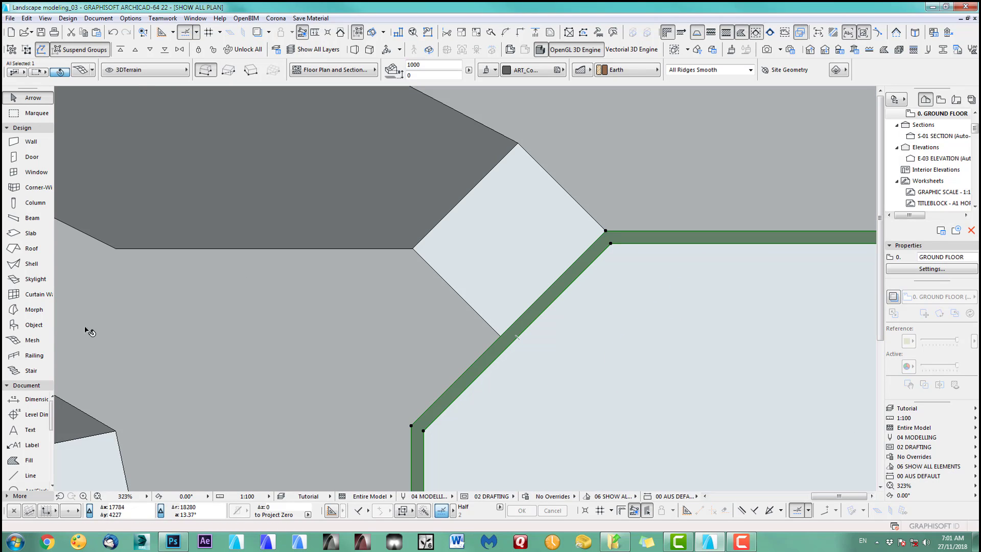
left_click(32, 341)
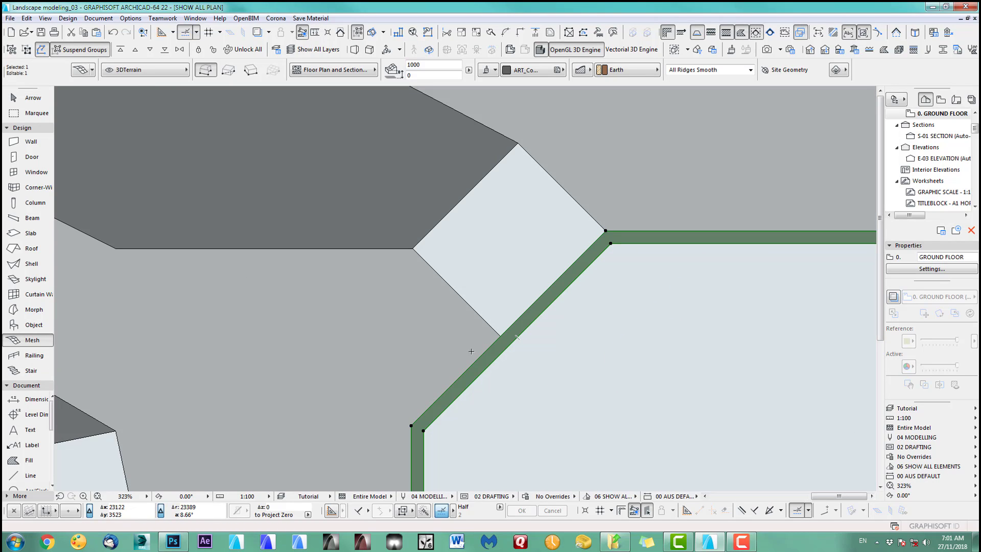
left_click(476, 360)
left_click(510, 407)
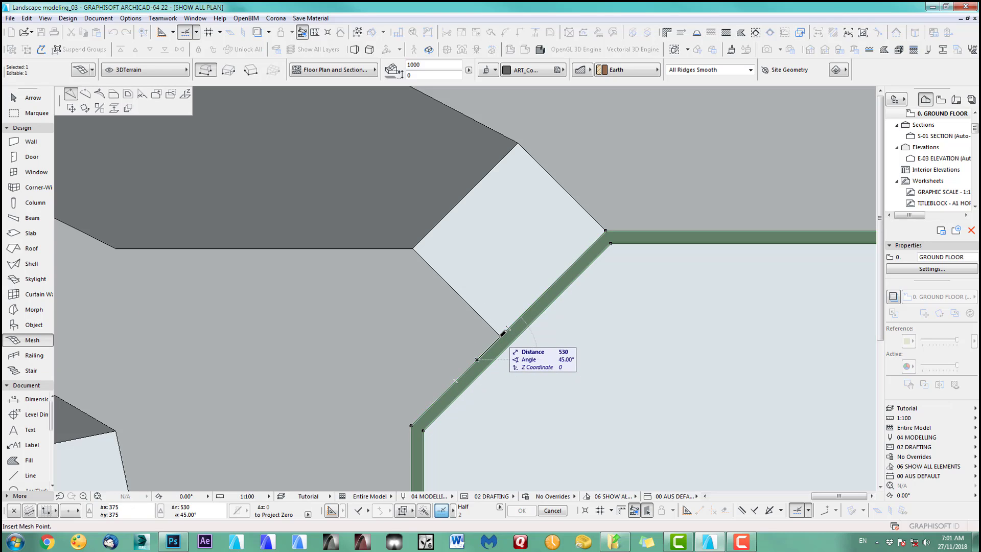
left_click(500, 336)
left_click(508, 345)
key("Escape")
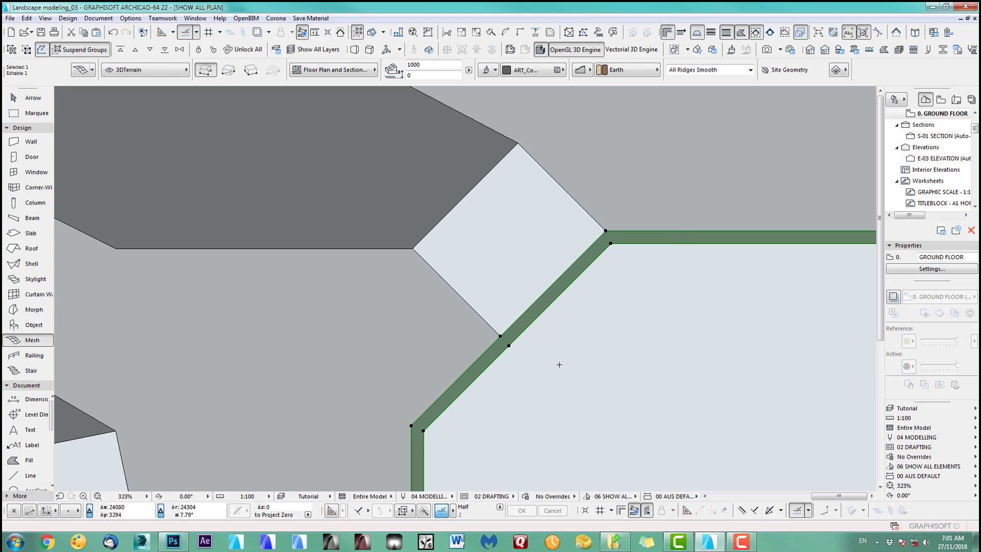
key("Escape")
In 3D, lower the two new points on the diagonal wall to the top corner of the central gravel mesh.
key("F3")
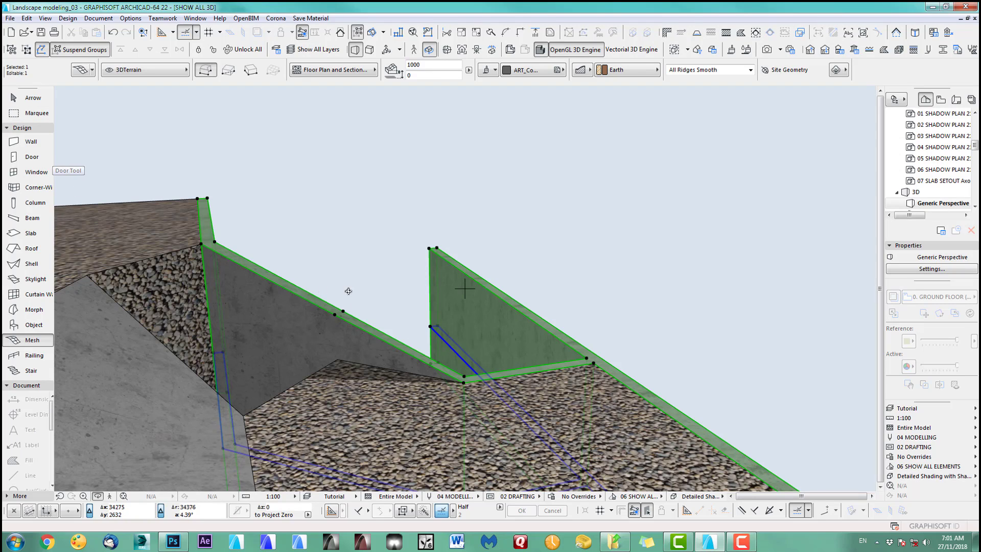
left_click(336, 313)
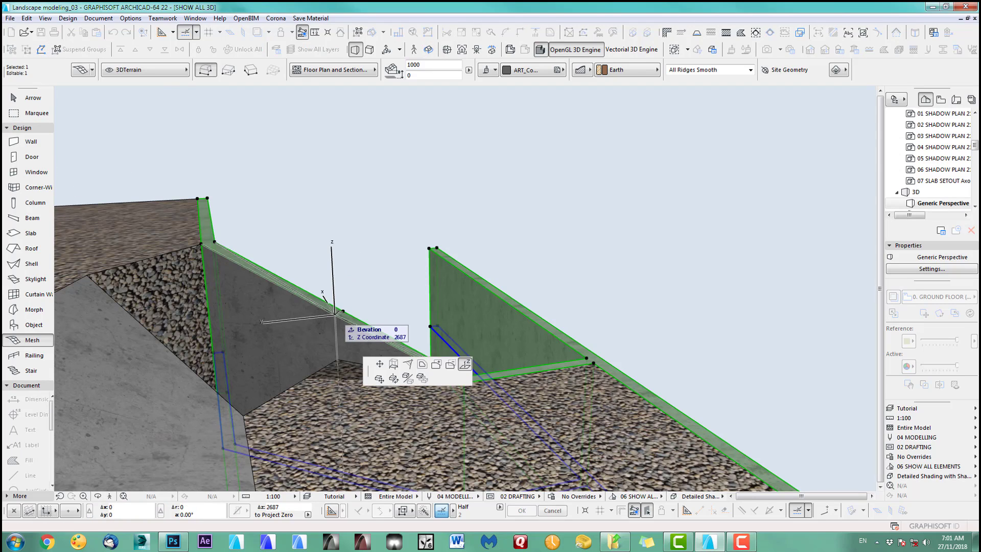
left_click(337, 359)
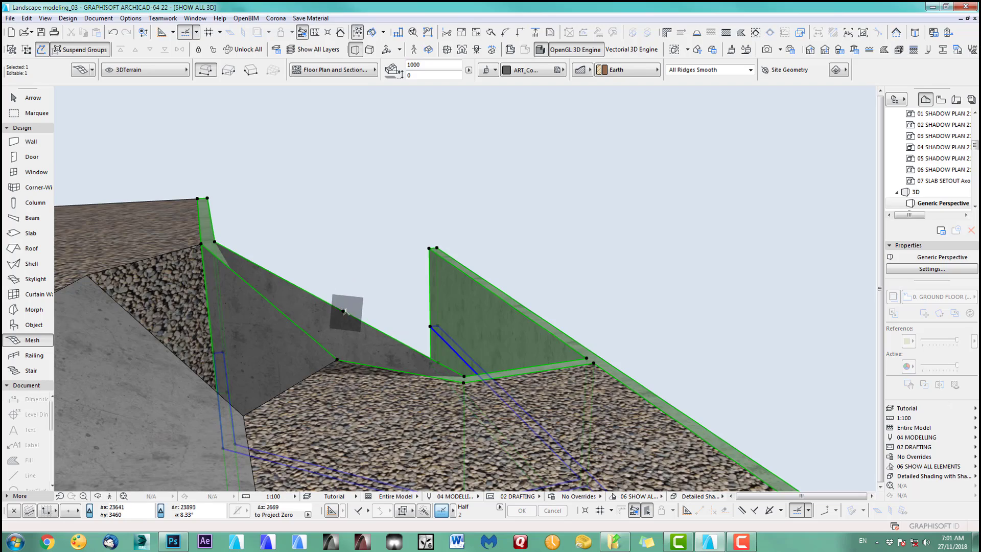
left_click(343, 311)
left_click(345, 355)
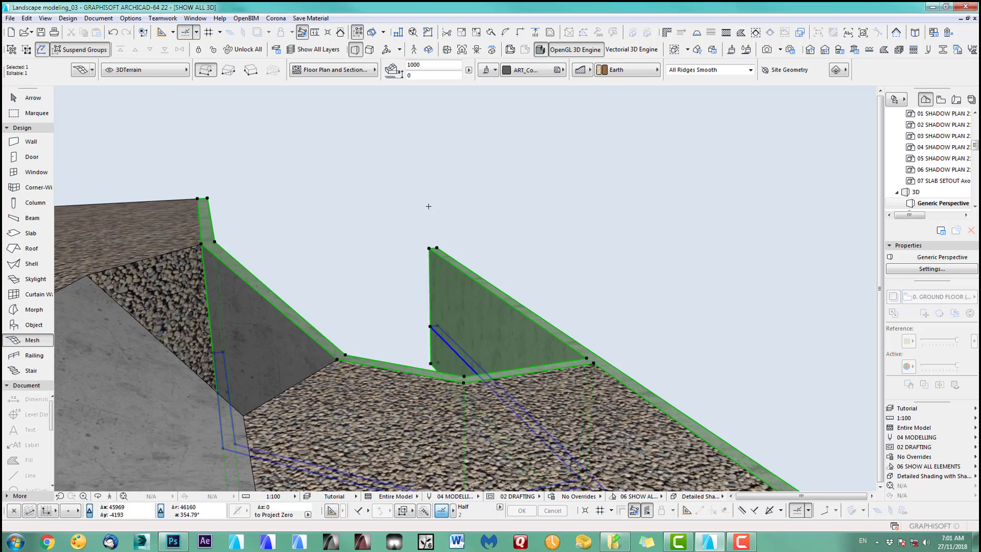
Return to the ground floor plan and apply the All on layer combination to show the setout lines and RL levels.
middle_click_drag(489, 208, 241, 314, "shift")
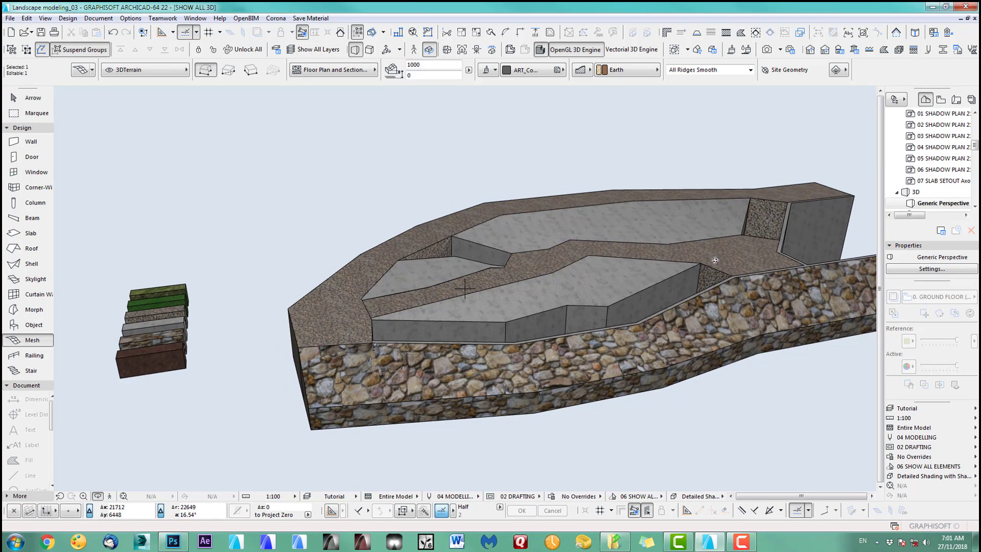
middle_click_drag(715, 260, 594, 288, "shift")
key("F2")
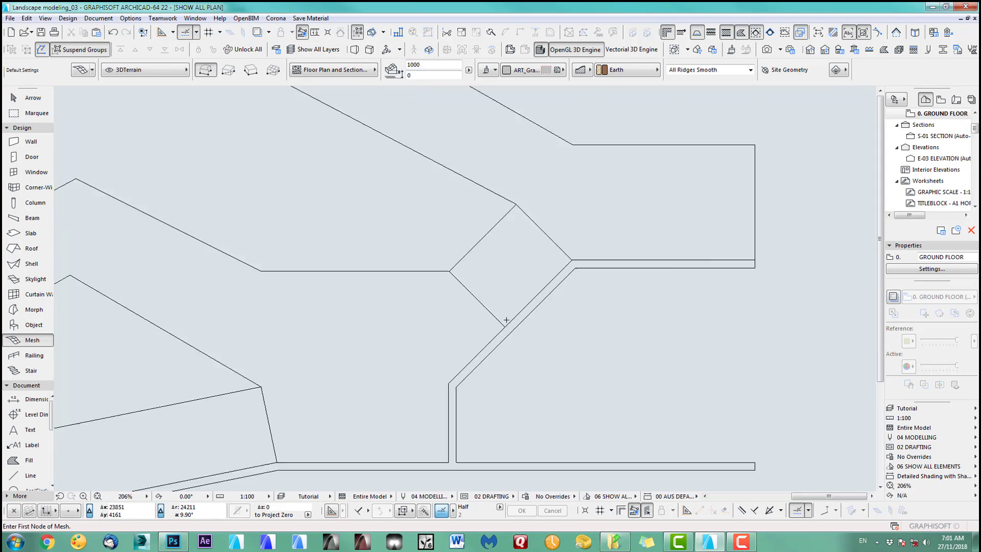
scroll(506, 319, "down", 10)
scroll(506, 317, "up", 6)
middle_click_drag(531, 328, 574, 300)
scroll(574, 300, "down", 1)
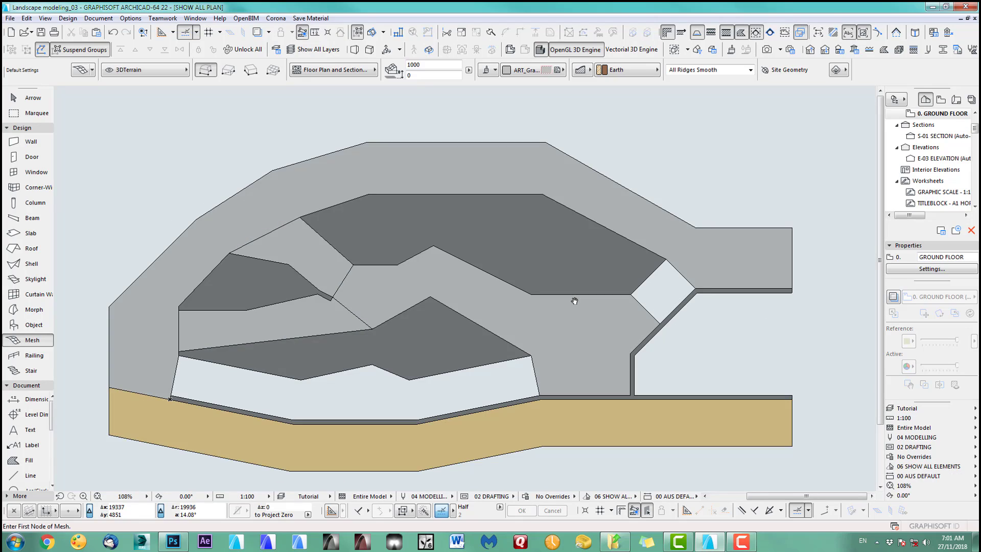
middle_click_drag(523, 323, 548, 321)
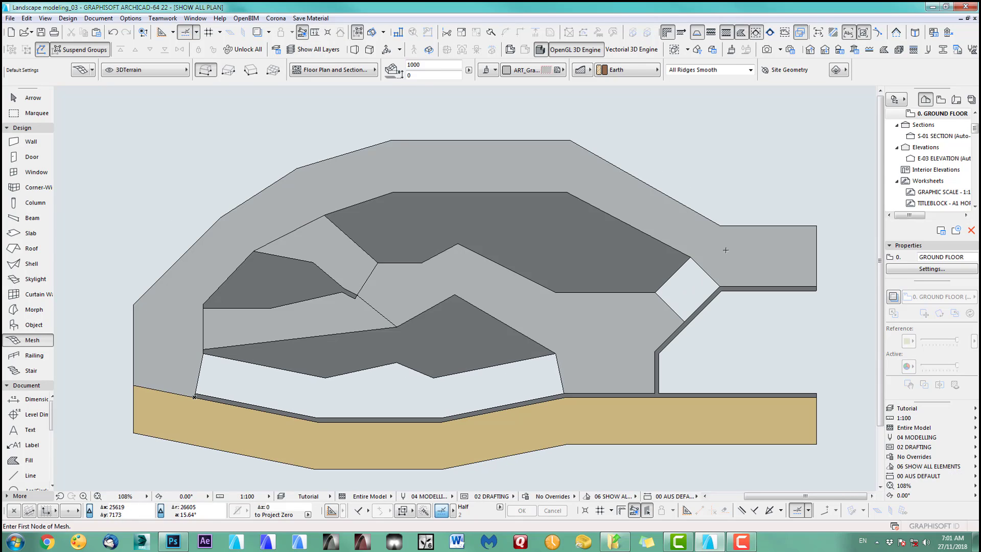
left_click(902, 408)
left_click(833, 408)
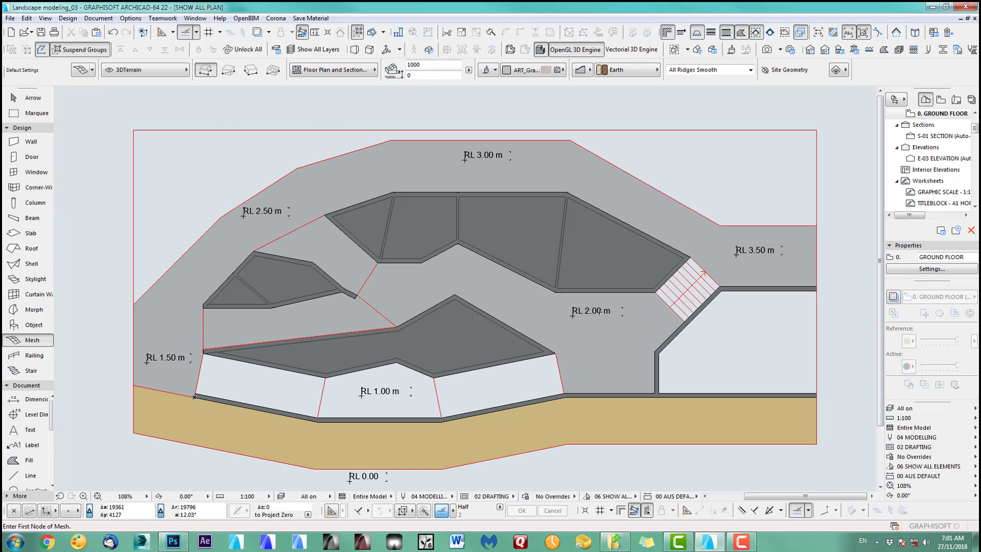
middle_click_drag(599, 311, 600, 290)
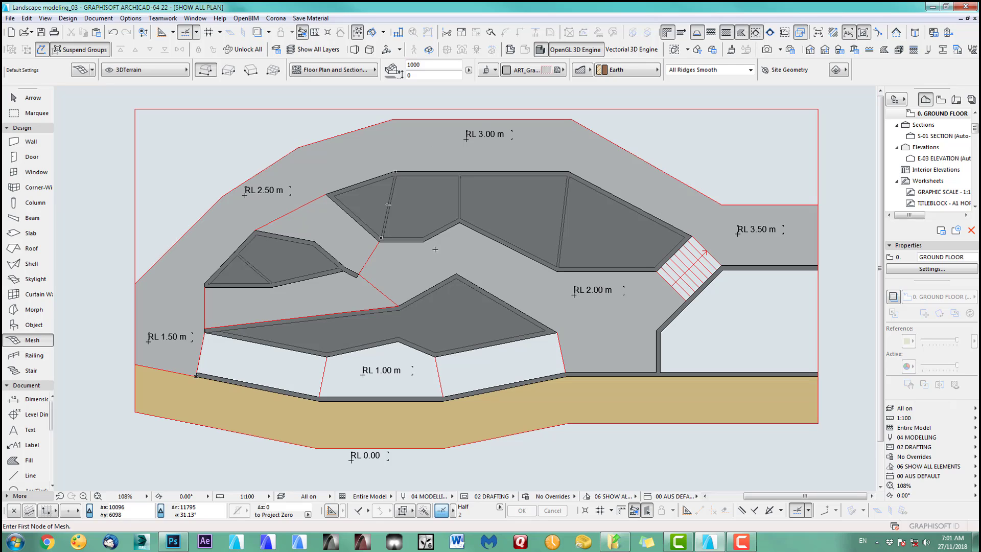
middle_click_drag(584, 206, 588, 233)
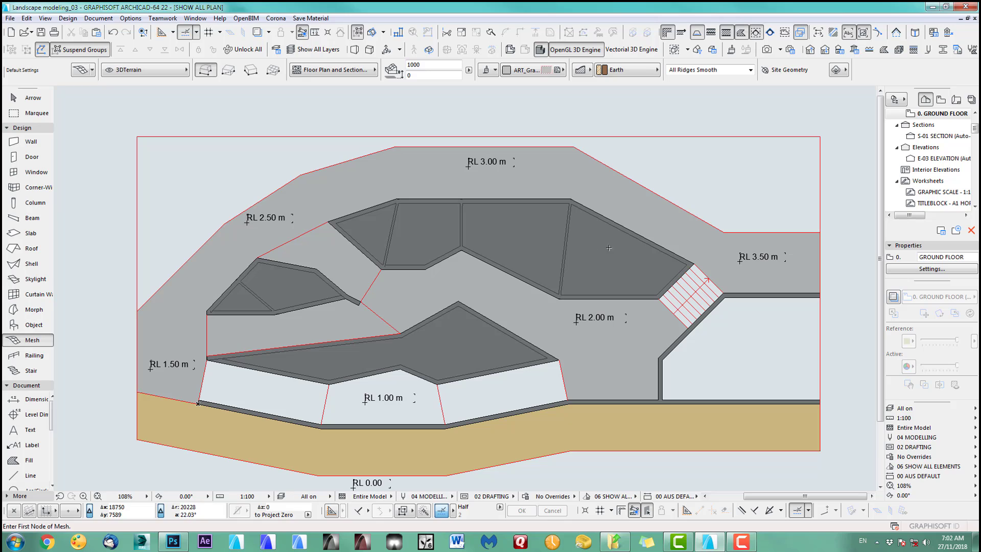
Select the large upper concrete planter mesh in plan and show it alone in 3D.
left_click(615, 261, "shift")
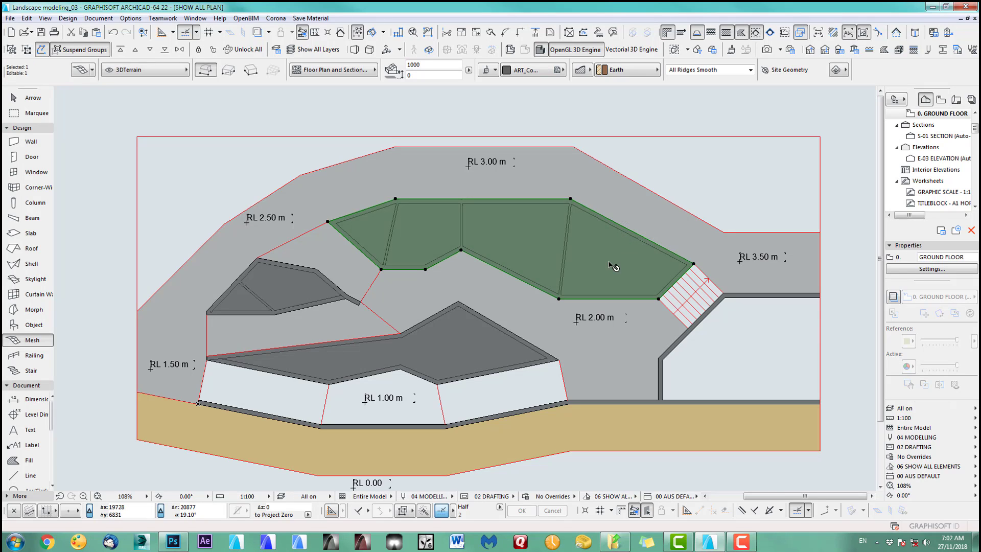
key("F5")
middle_click_drag(480, 250, 544, 189, "shift")
scroll(511, 233, "up", 2)
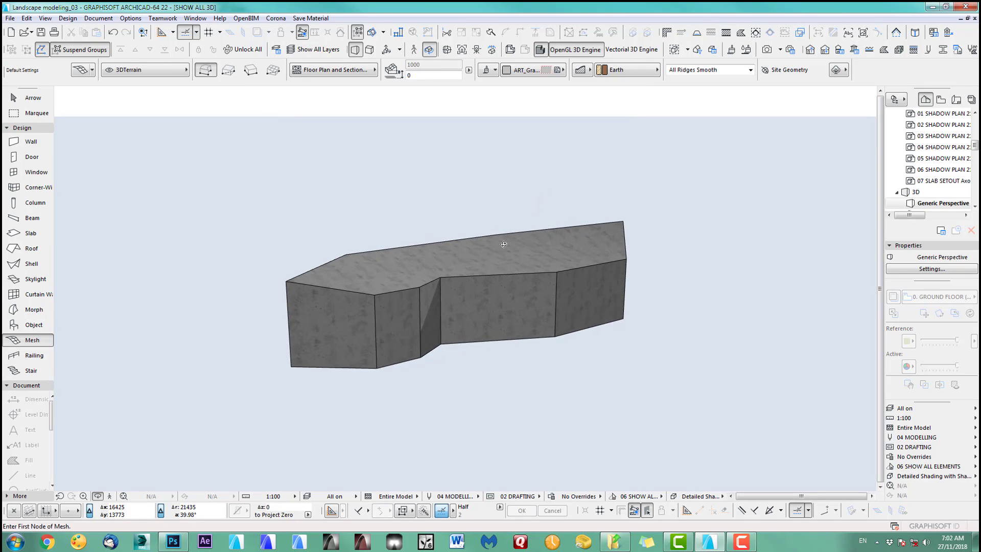
In the floor plan, trace a closed outline on the planter mesh along the inner lines of the bay beside the stairs.
mouse_move(519, 284)
middle_mouse_down("shift")
mouse_move(578, 280)
mouse_move(518, 288)
middle_mouse_up("shift")
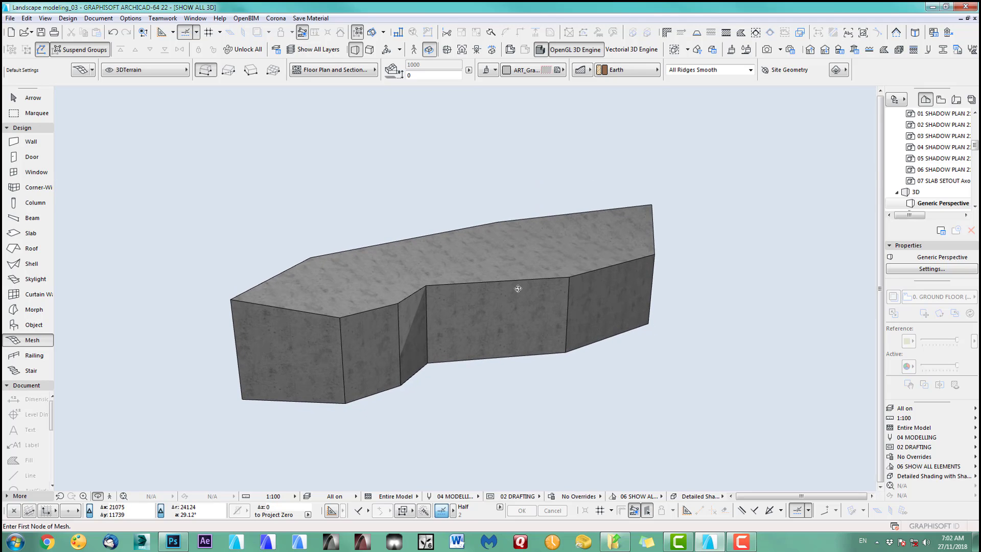
key("F2")
scroll(542, 193, "up", 3)
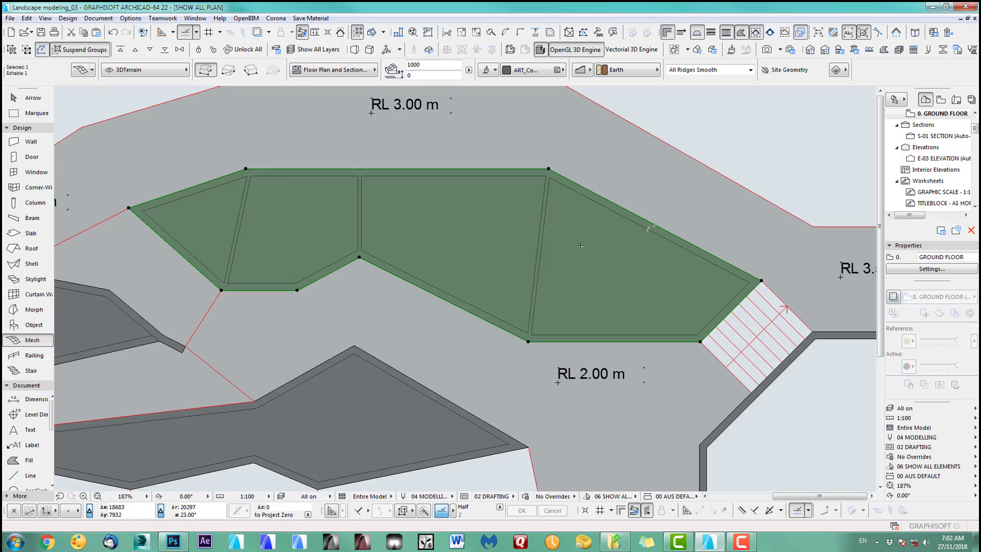
middle_click_drag(586, 256, 539, 258)
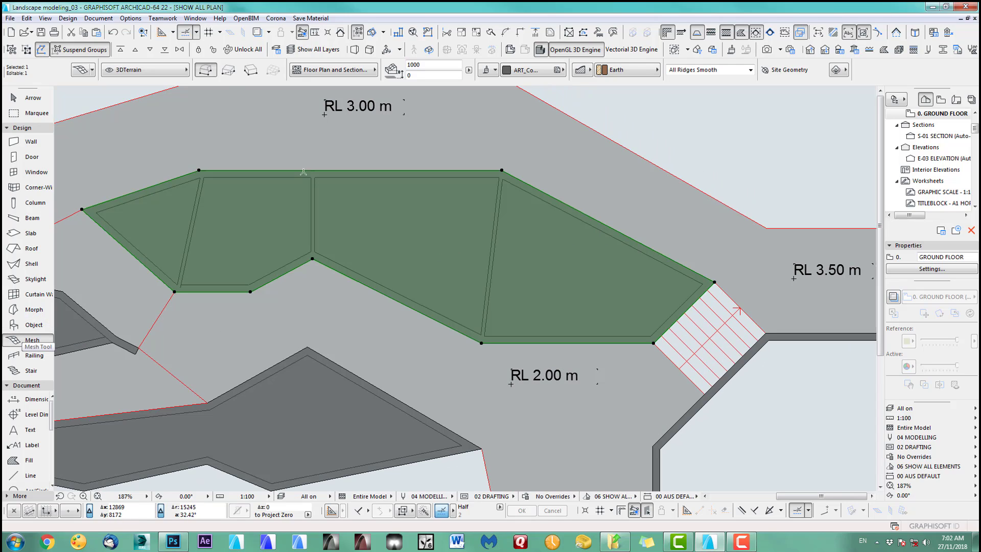
left_click(504, 178)
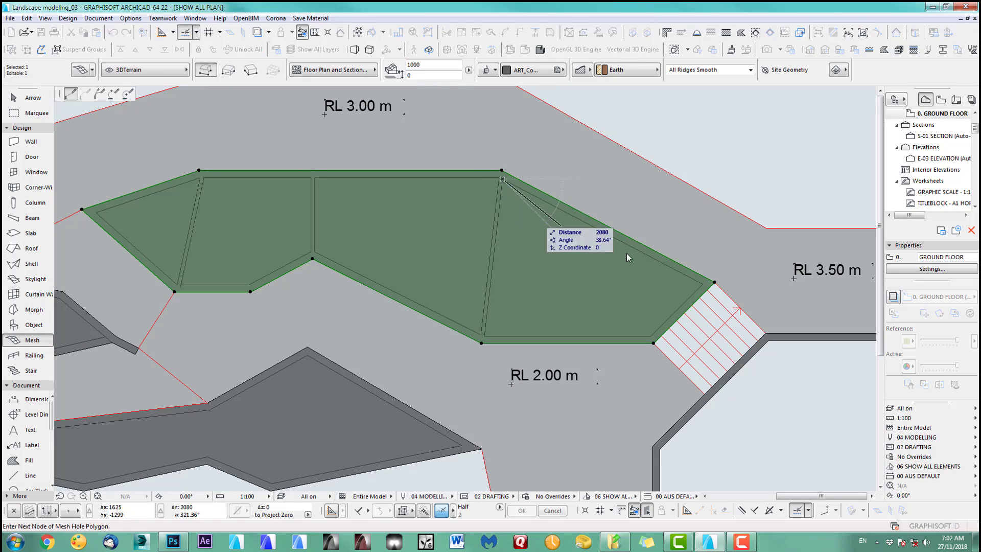
left_click(705, 282)
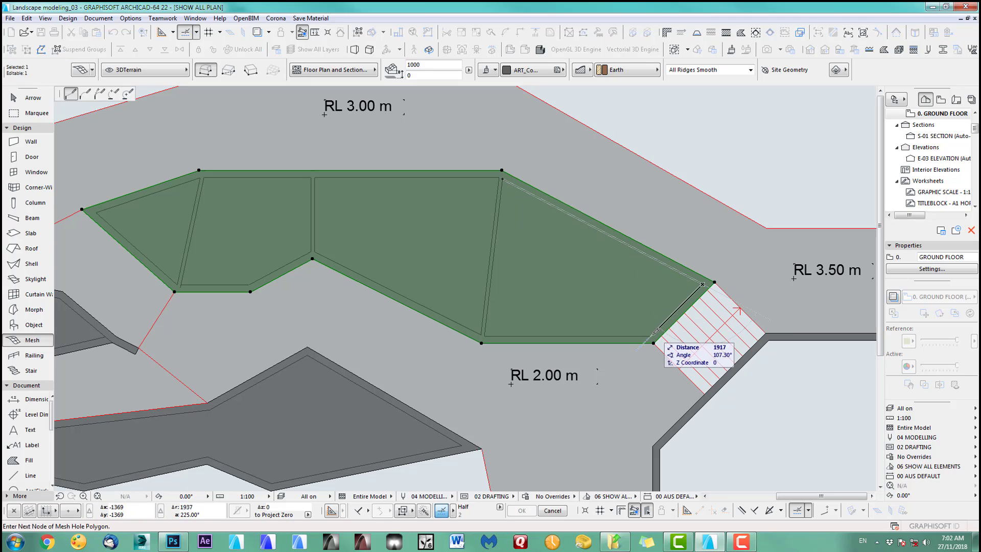
left_click(651, 335)
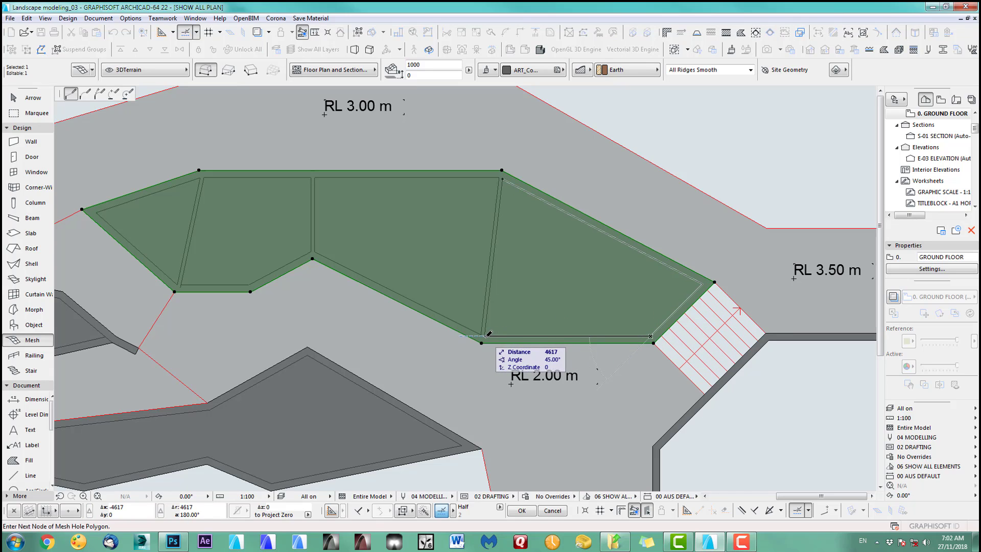
left_click(484, 336)
left_click(504, 177)
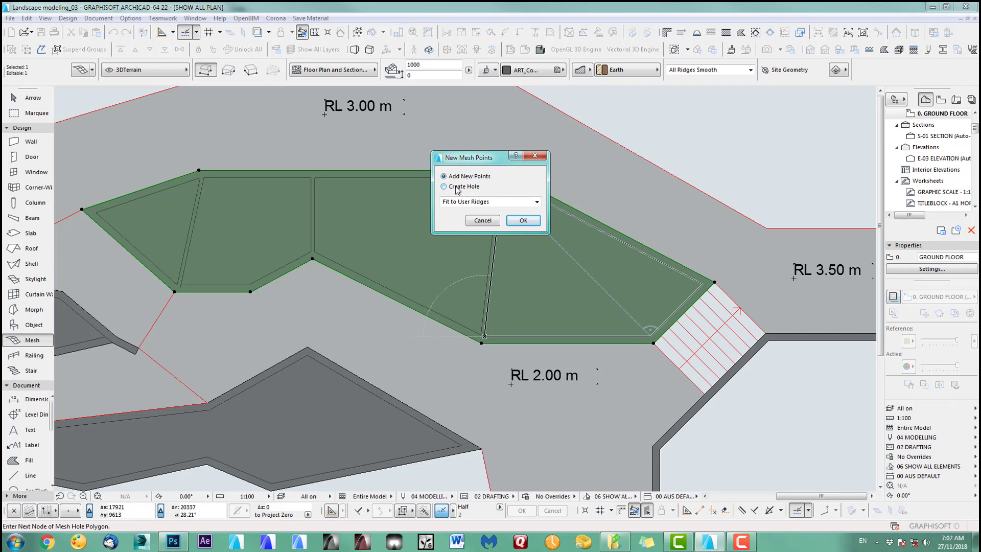
Turn the traced outline into a hole using Create Hole with Fit to User Ridges.
left_click(466, 203)
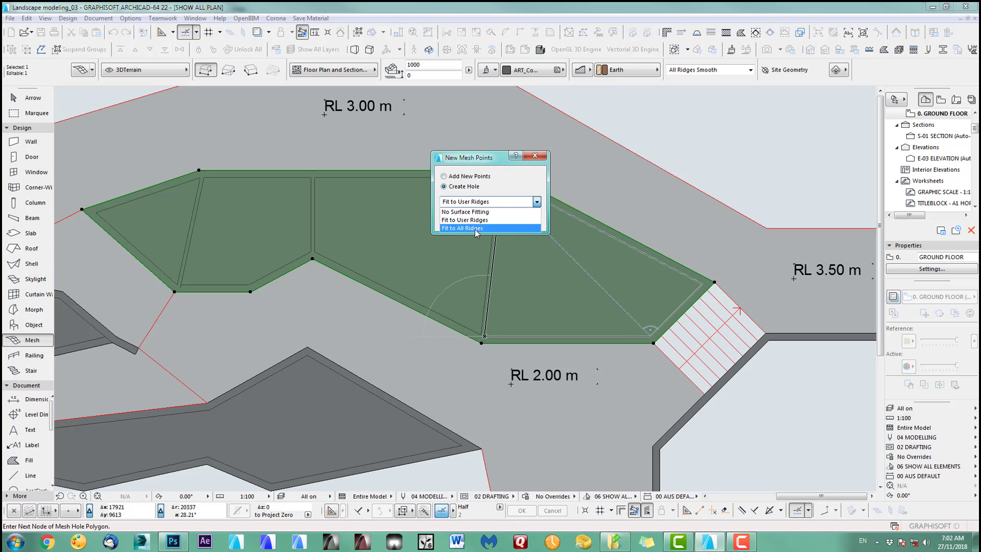
key("Up")
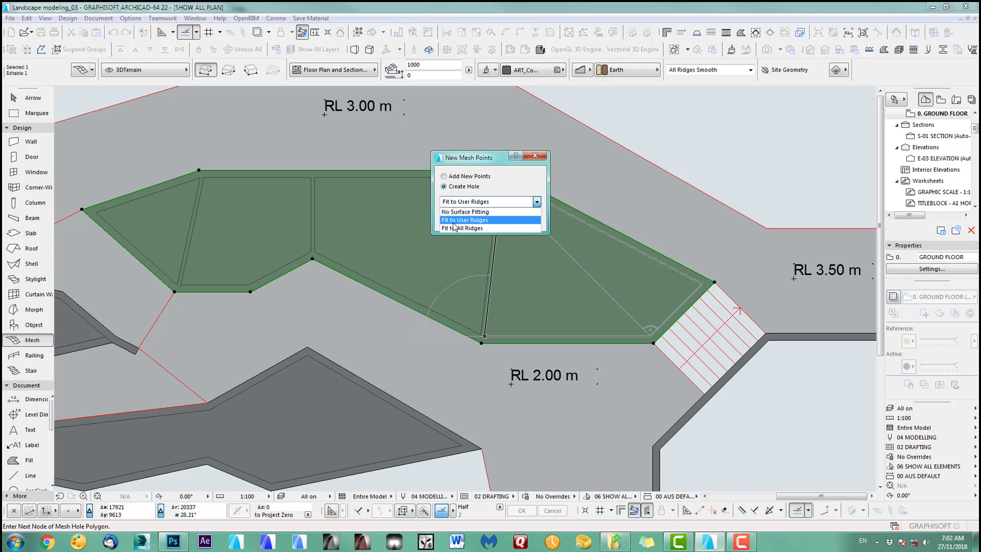
left_click(466, 222)
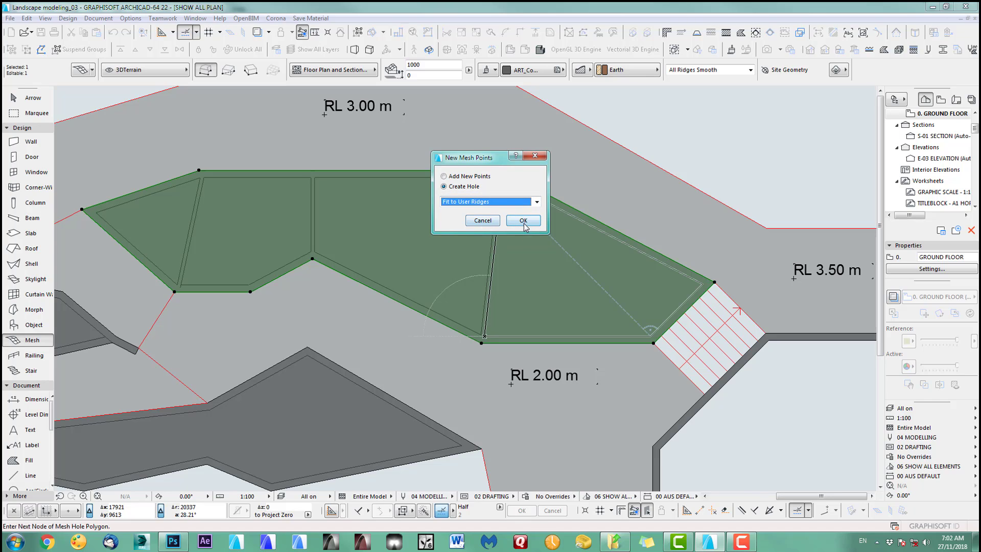
left_click(524, 224)
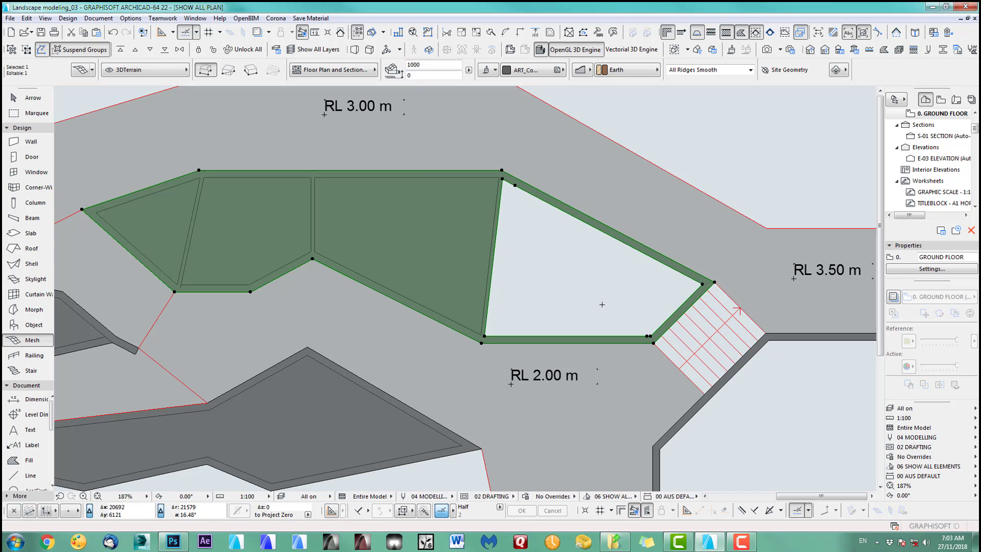
In 3D, raise the extra mesh point beside the hole's upper inner corner by 70 mm.
key("F5")
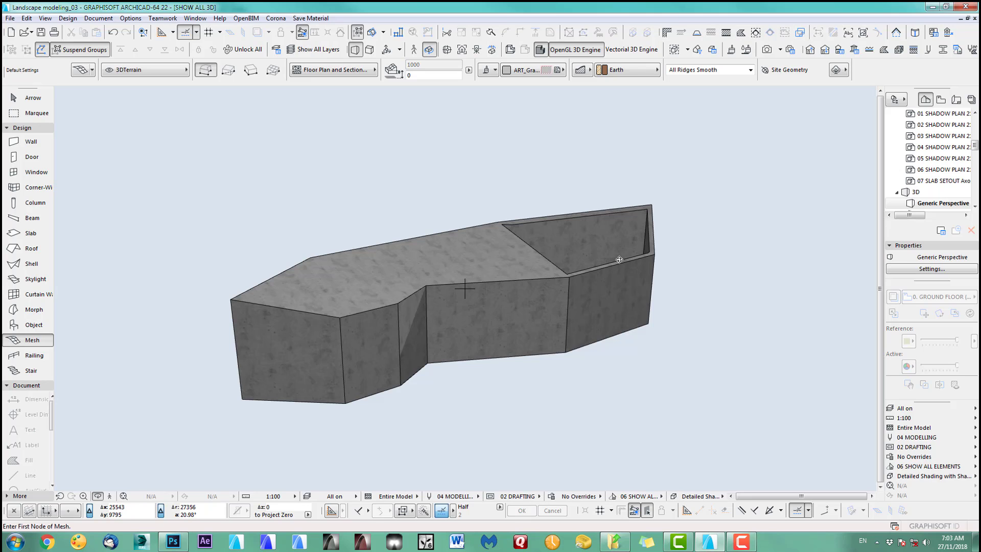
middle_click_drag(619, 259, 476, 296, "shift")
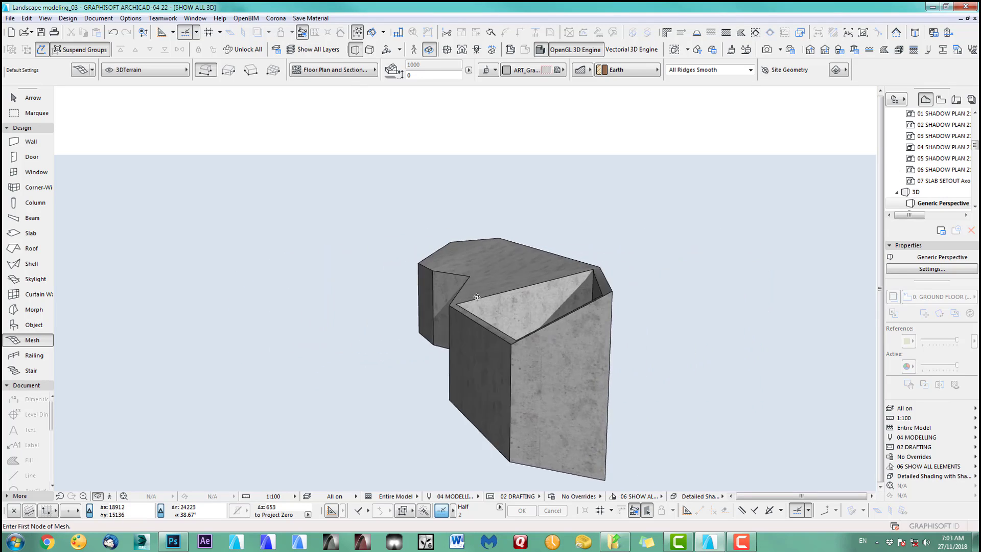
scroll(476, 296, "up", 10)
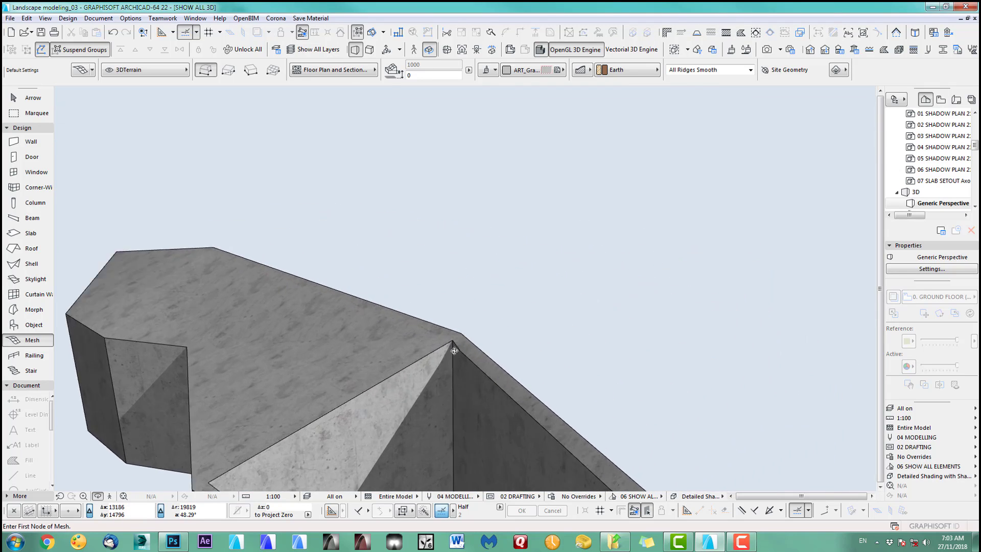
scroll(454, 351, "up", 5)
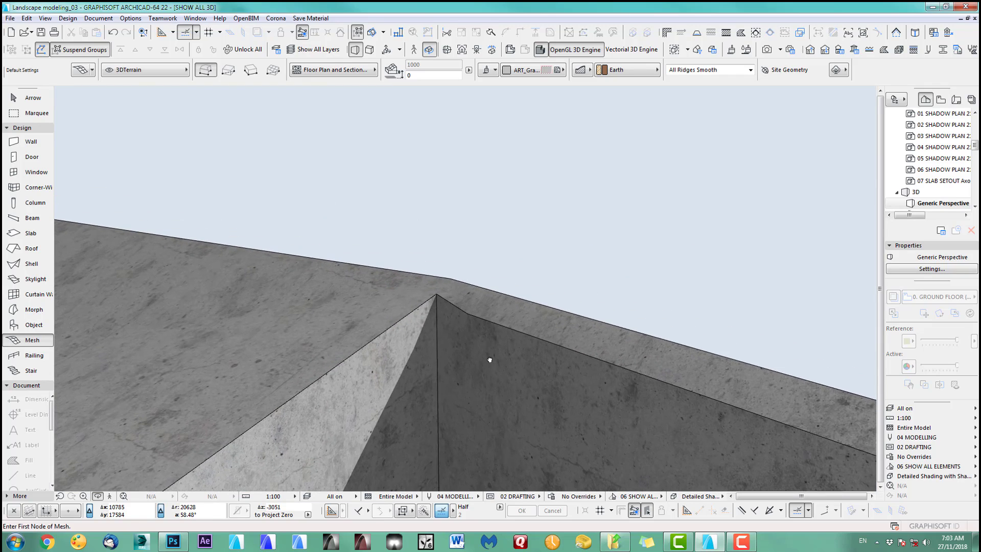
left_click(31, 98)
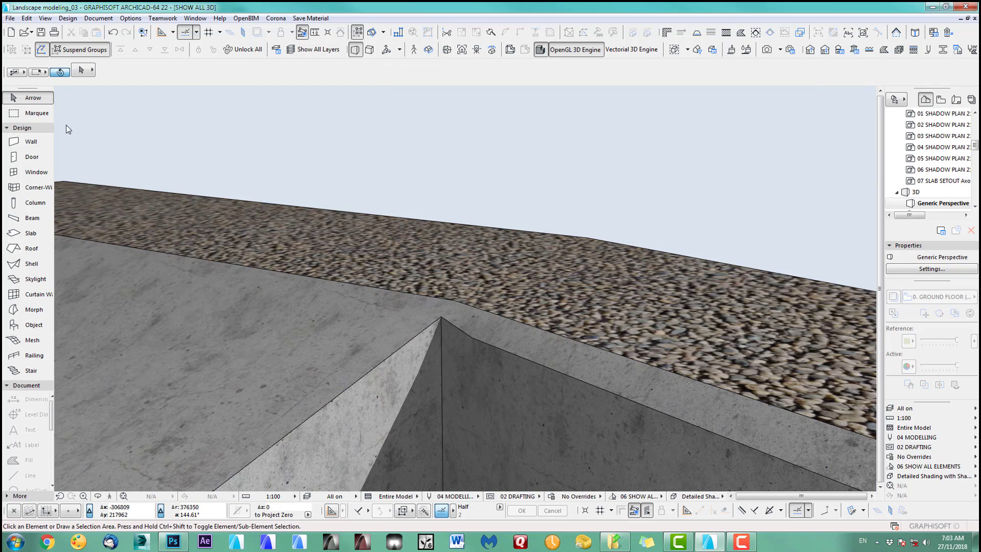
left_click(479, 344)
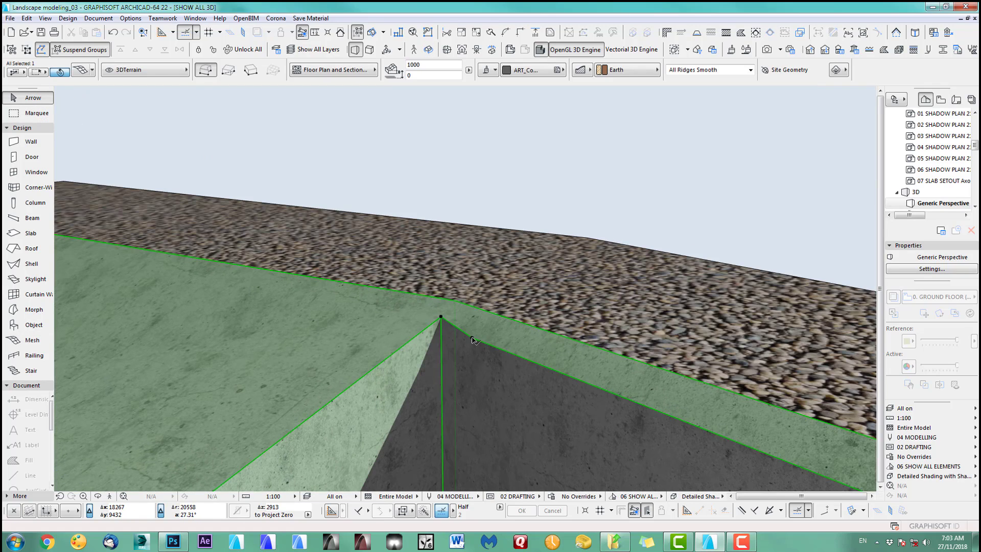
left_click(473, 340)
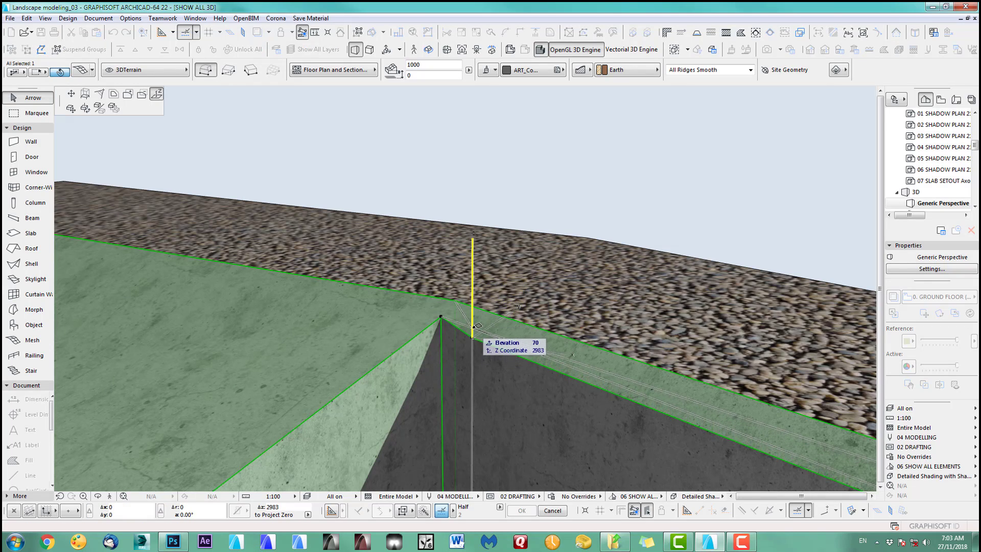
left_click(473, 327)
Move the extra mesh point onto the adjacent upper inner corner of the hole to merge the two.
middle_click_drag(608, 369, 671, 418, "shift")
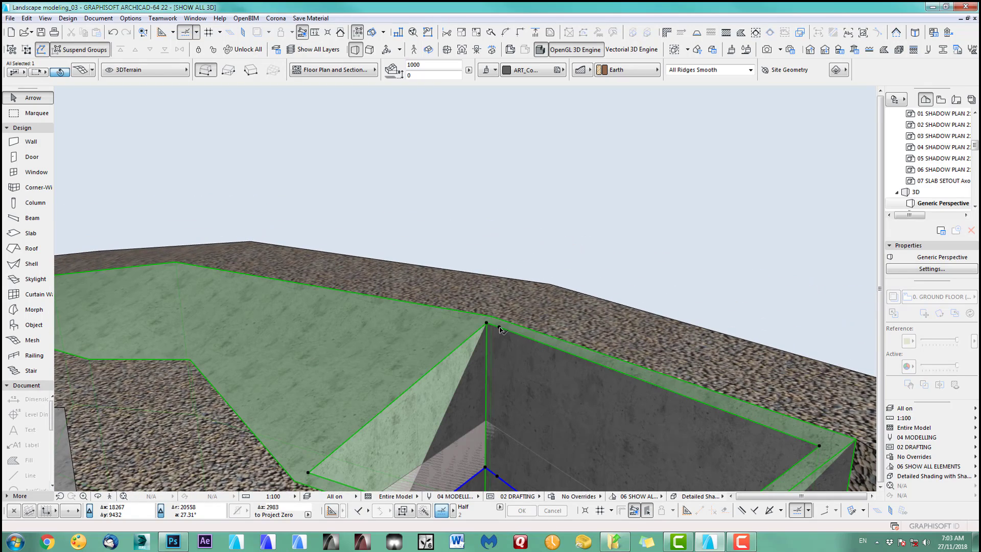
left_click(498, 328)
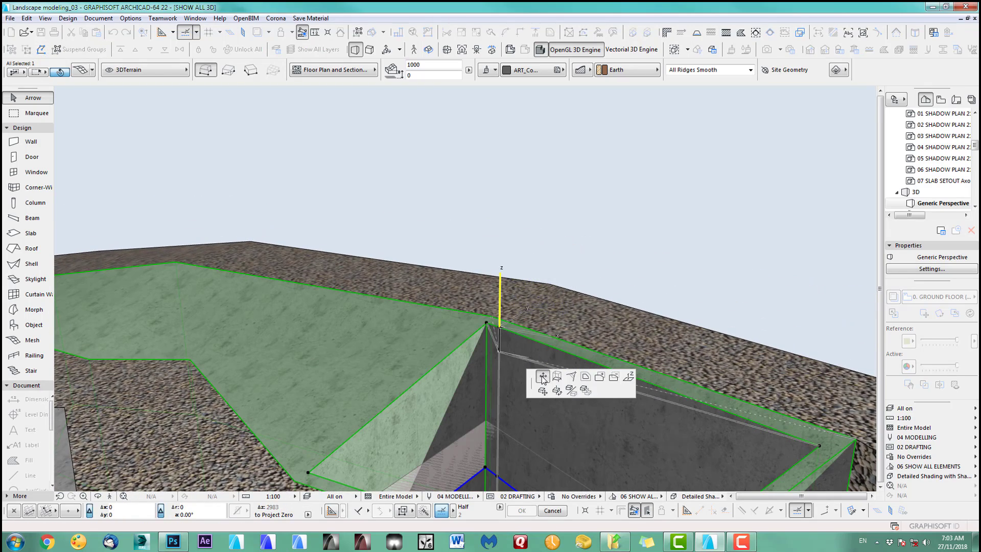
left_click(503, 327)
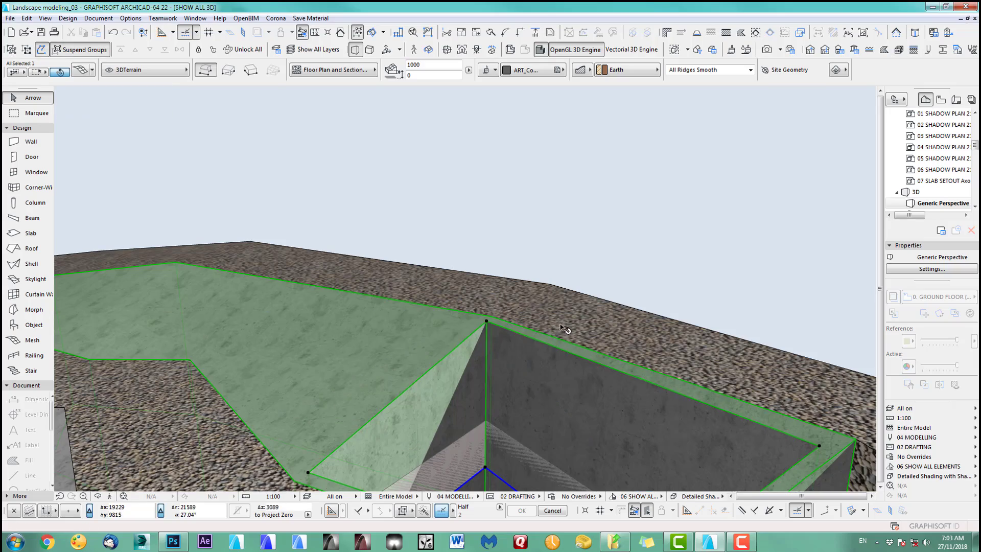
key("Escape")
Examine the hollowed planter bay and the surrounding gravel and wall meshes in 3D.
middle_click_drag(690, 424, 612, 312)
scroll(606, 338, "down", 2)
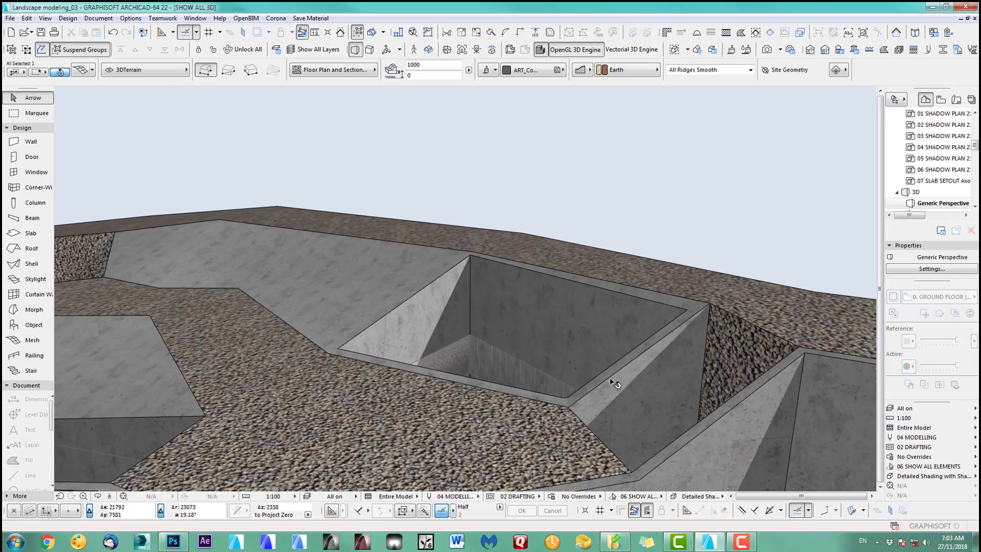
middle_click_drag(615, 381, 410, 330)
middle_click_drag(507, 343, 683, 442)
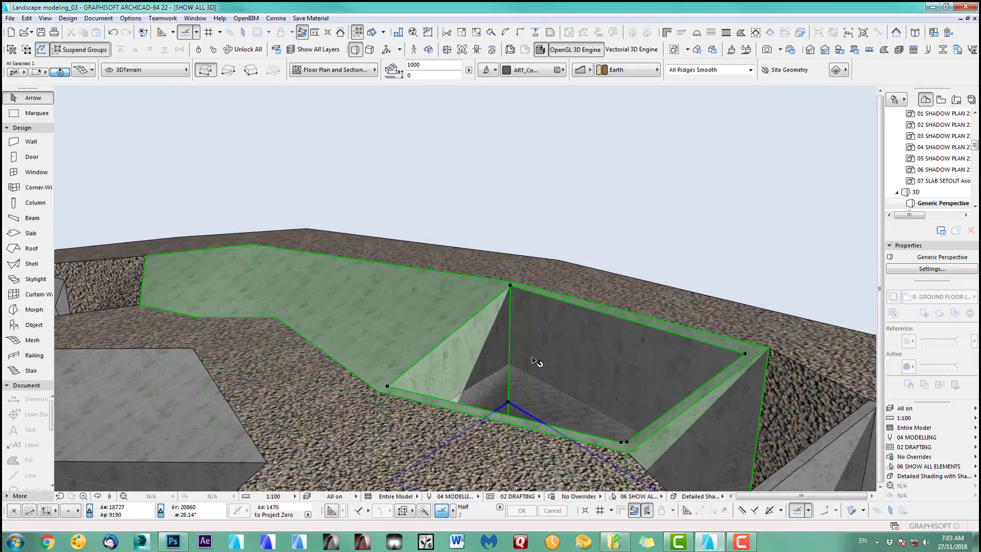
scroll(535, 371, "down", 2)
scroll(539, 407, "down", 3)
scroll(615, 363, "up", 2)
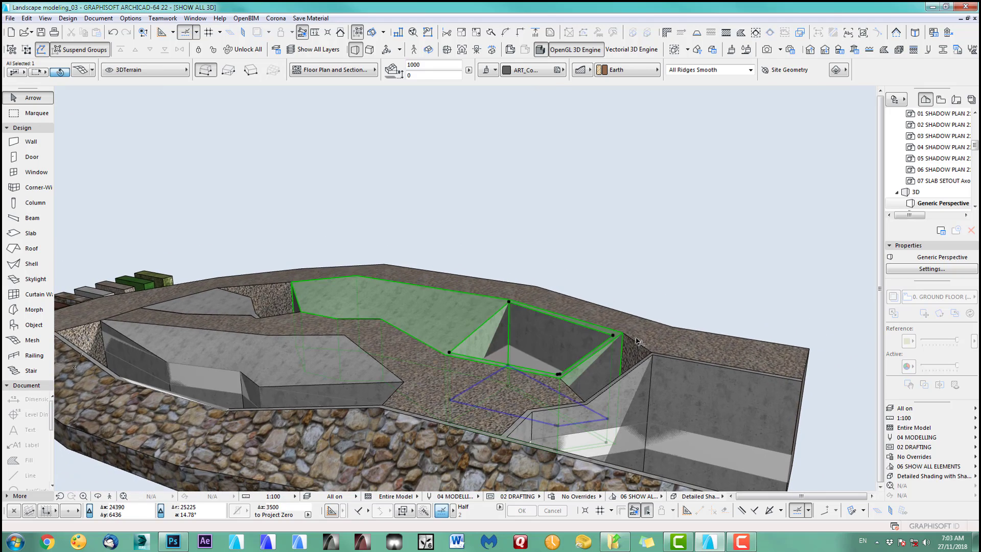
Undo the merge of the extra mesh point and return to the ground floor plan with the planter mesh selected.
key("F2")
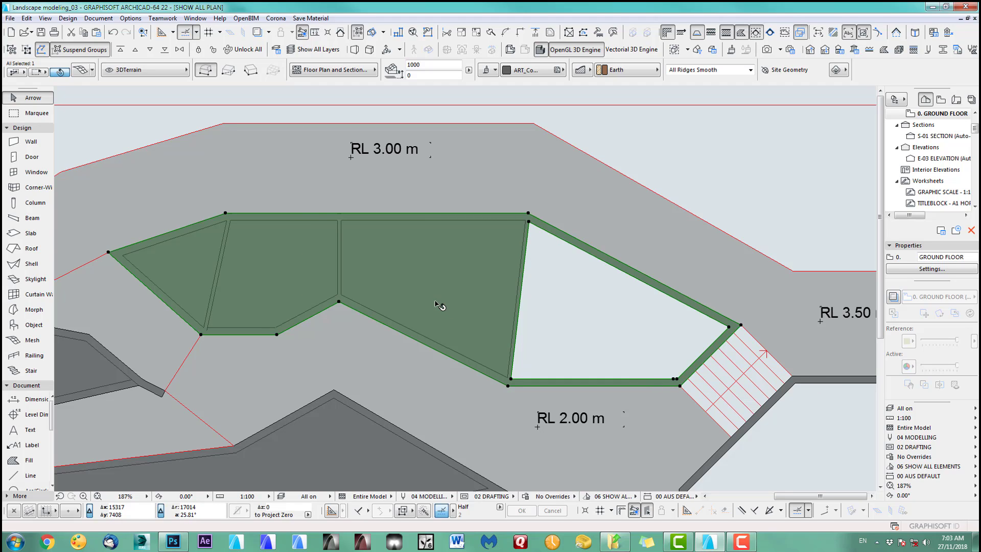
middle_click_drag(438, 305, 528, 335)
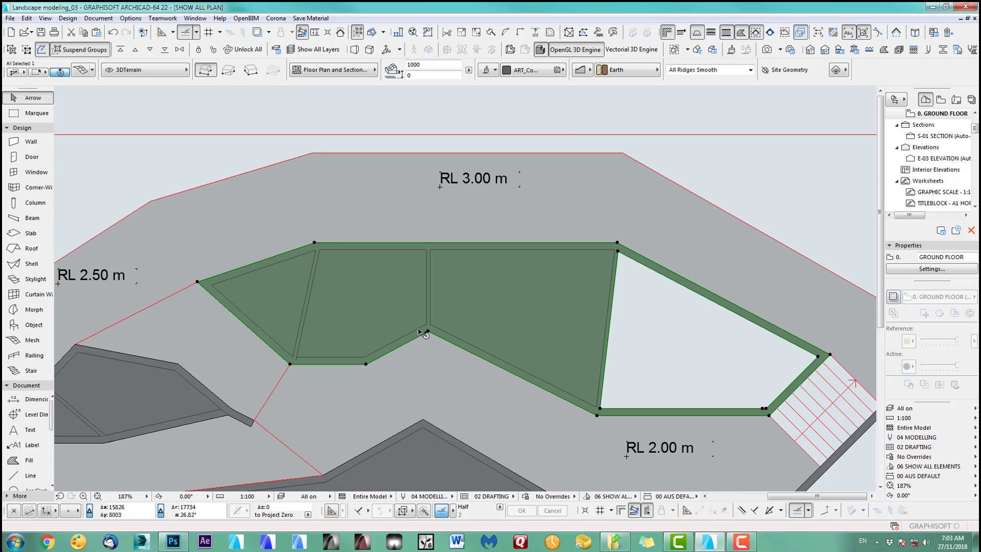
left_click(46, 341)
left_click(515, 294)
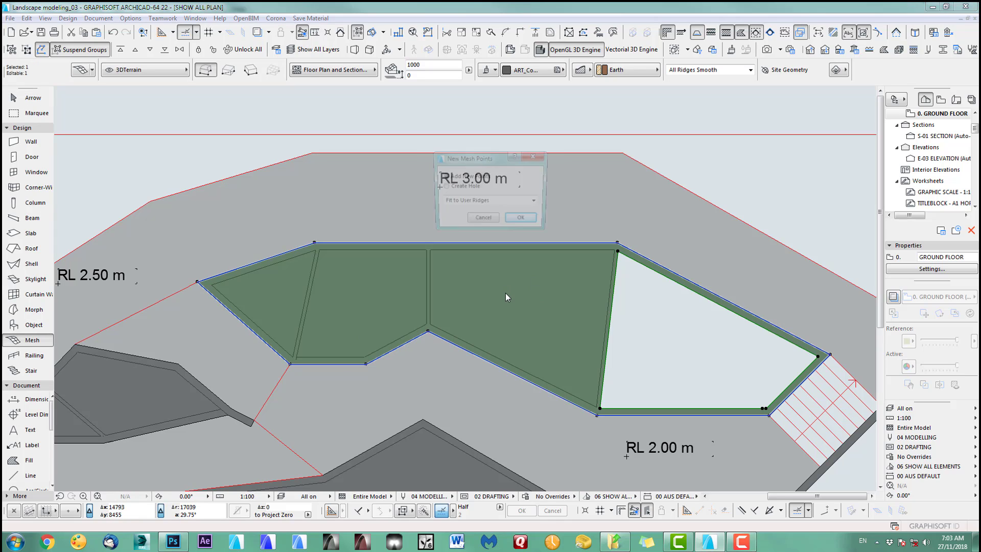
left_click(514, 222)
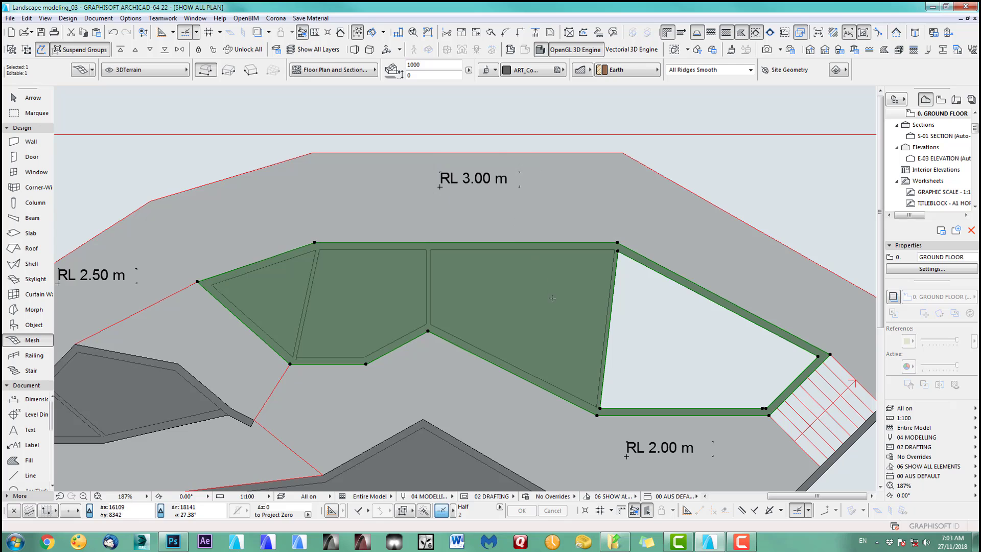
key("F3")
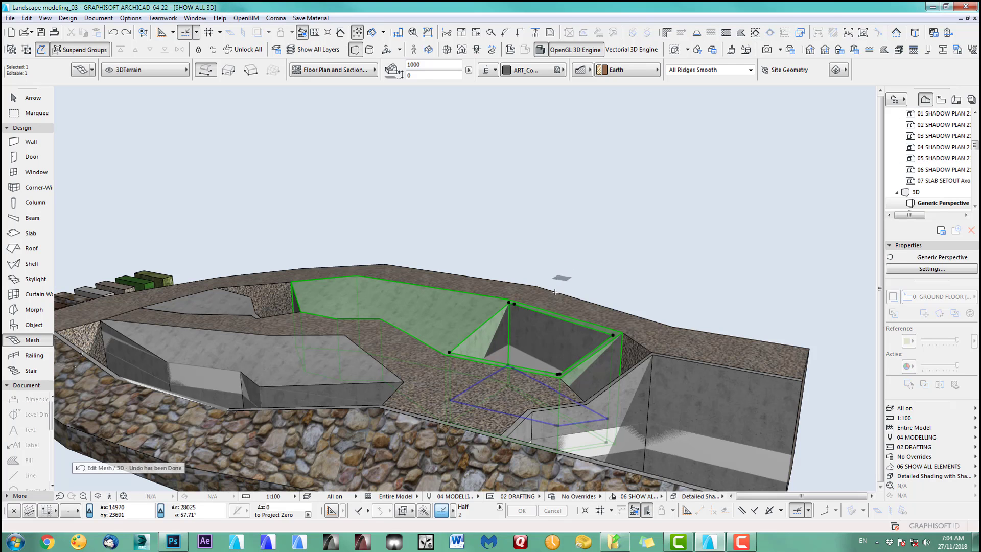
key("F2")
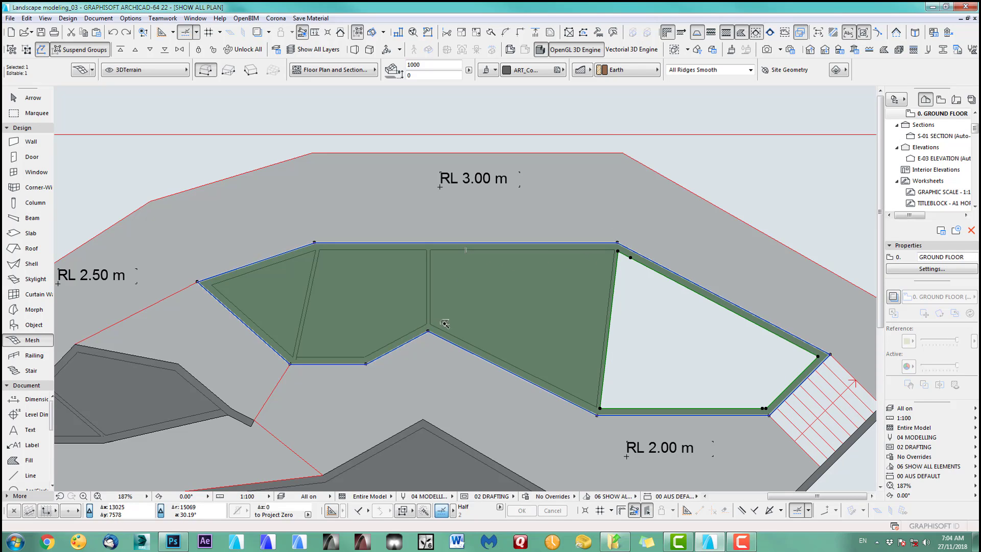
Cut a hole along the inner lines of the planter's second bay from the stairs, using Create Hole with Fit to User Ridges.
scroll(462, 305, "up", 2)
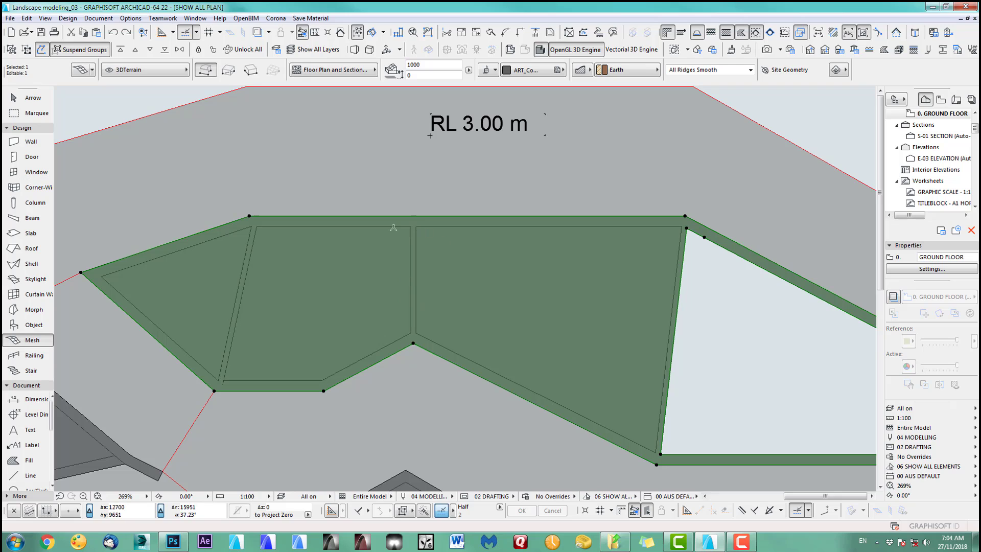
left_click(416, 226)
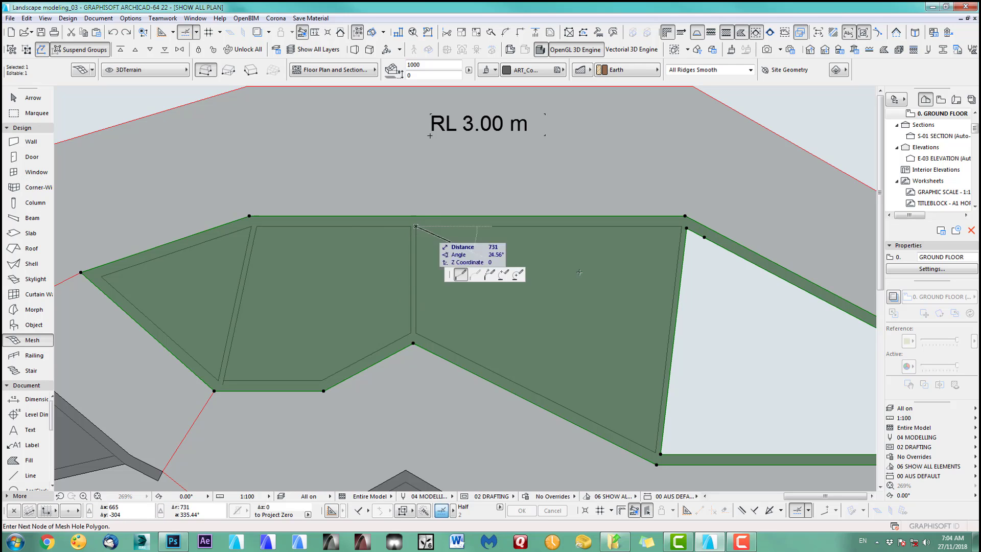
left_click(682, 227)
left_click(658, 451)
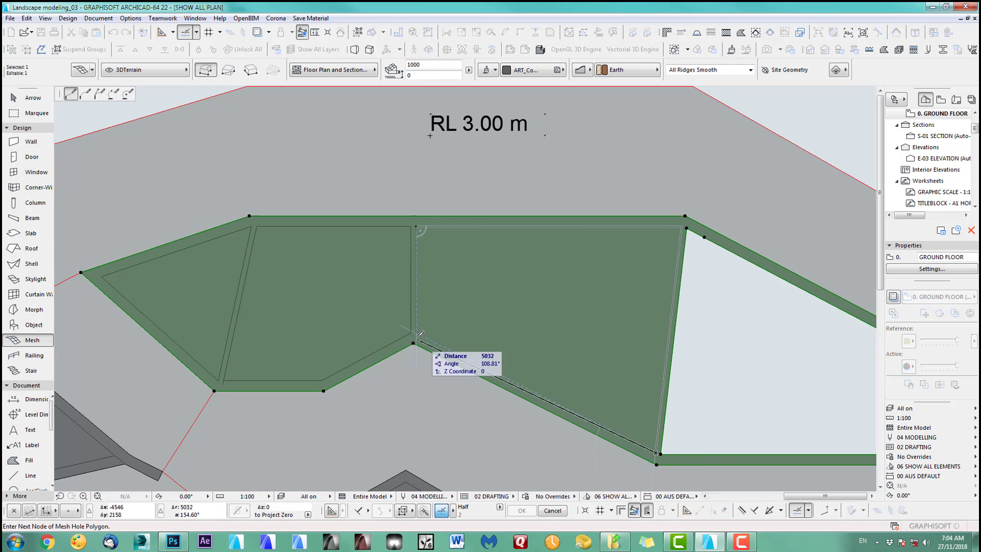
left_click(416, 332)
left_click(416, 332)
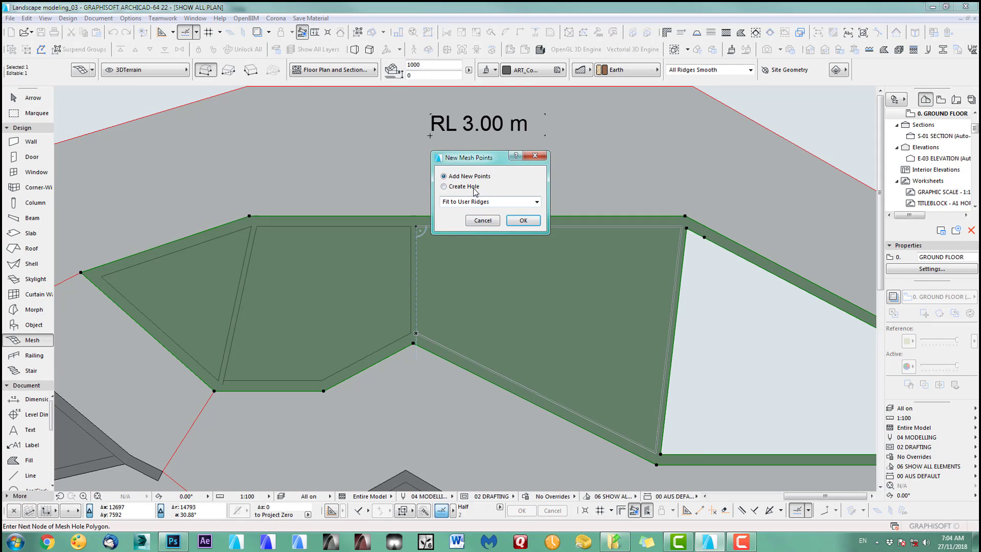
left_click(524, 221)
Cut a hole along the inner lines of the planter's third bay from the stairs, using Create Hole with Fit to User Ridges.
left_click(411, 223)
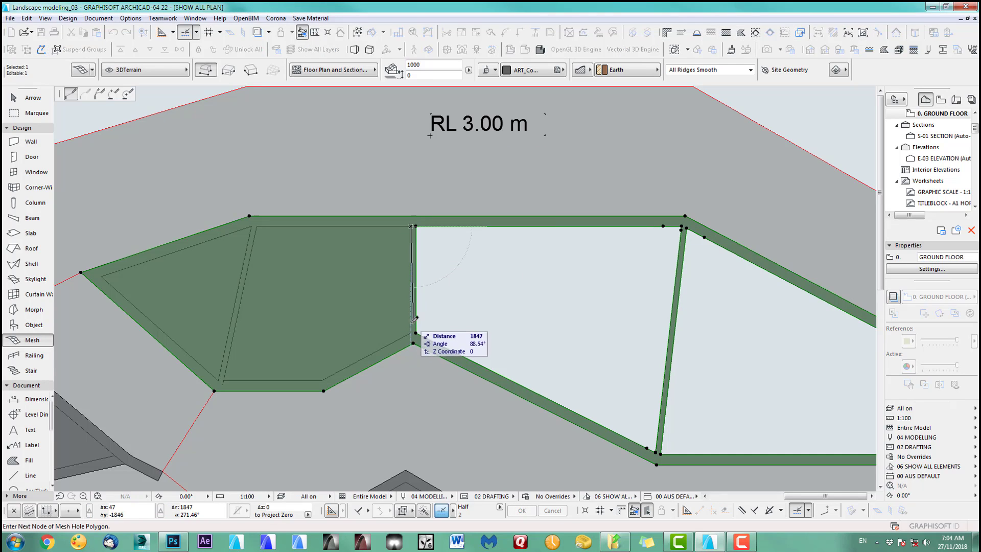
left_click(411, 333)
left_click(321, 380)
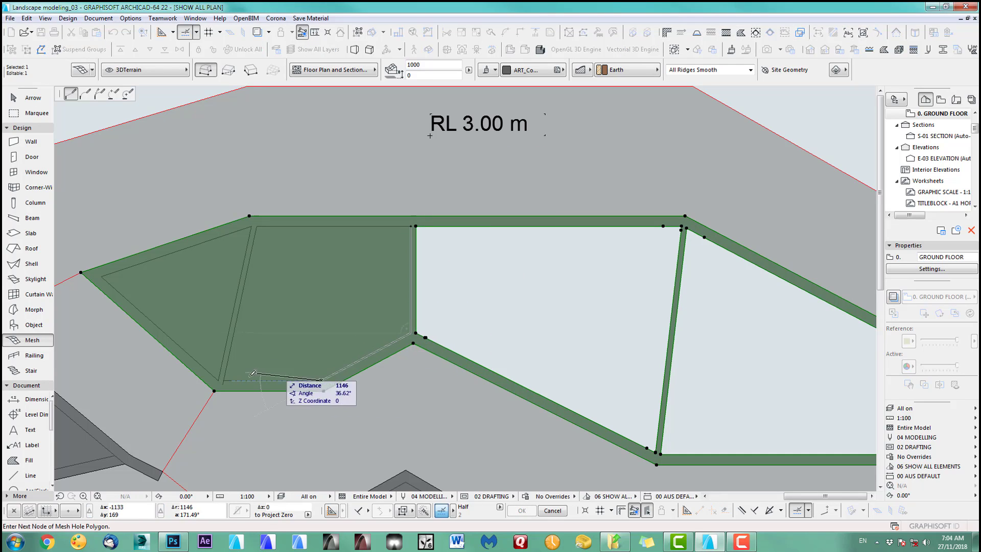
left_click(223, 380)
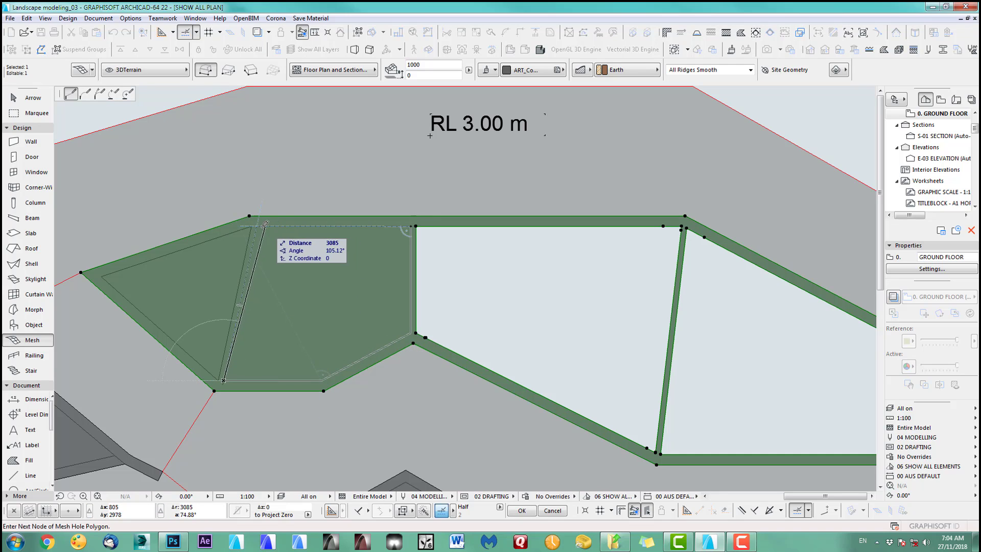
left_click(257, 226)
left_click(413, 223)
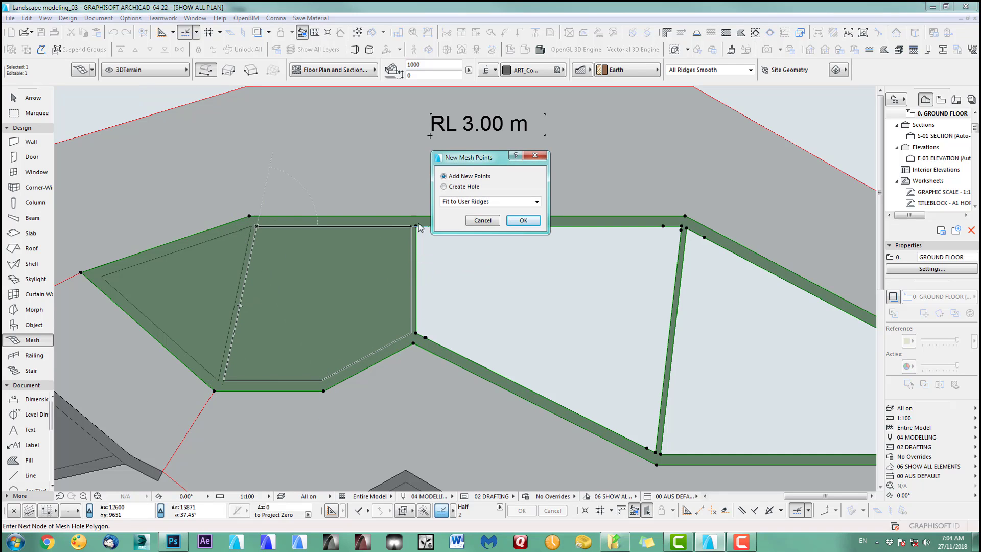
left_click(522, 220)
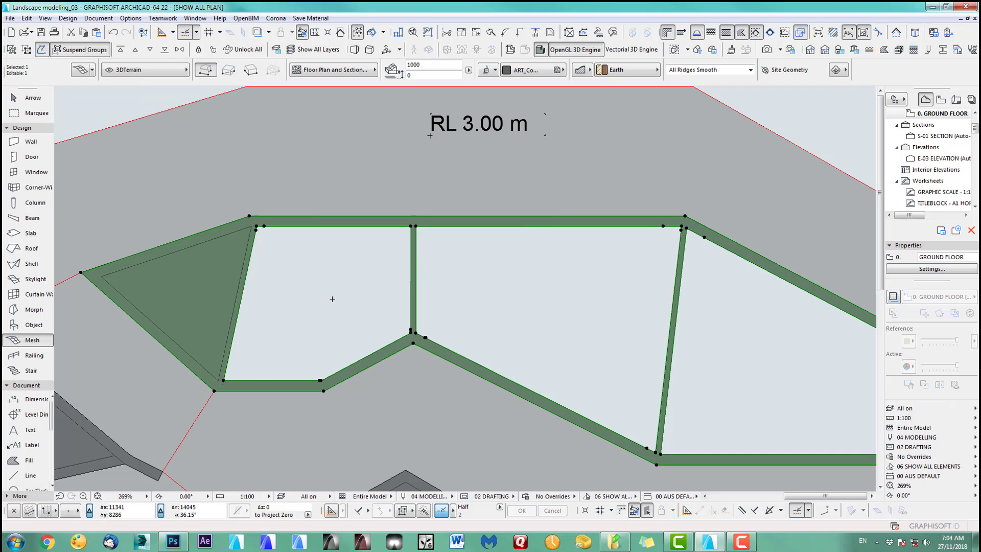
Cut a hole along the inner lines of the planter's triangular end bay, using Create Hole with Fit to User Ridges.
middle_click_drag(330, 297, 478, 306)
scroll(479, 215, "up", 5)
middle_click_drag(479, 215, 483, 199)
scroll(483, 199, "up", 1)
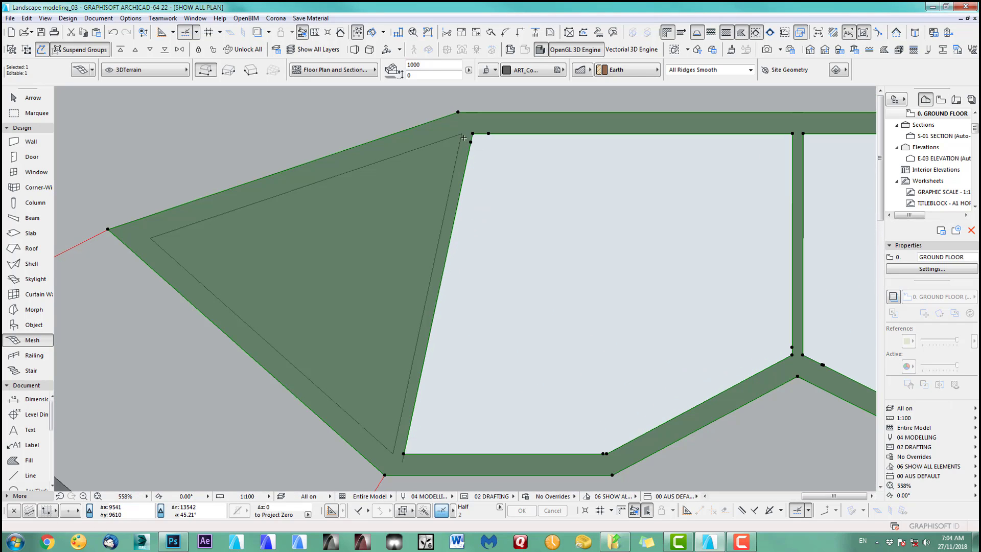
left_click(461, 134)
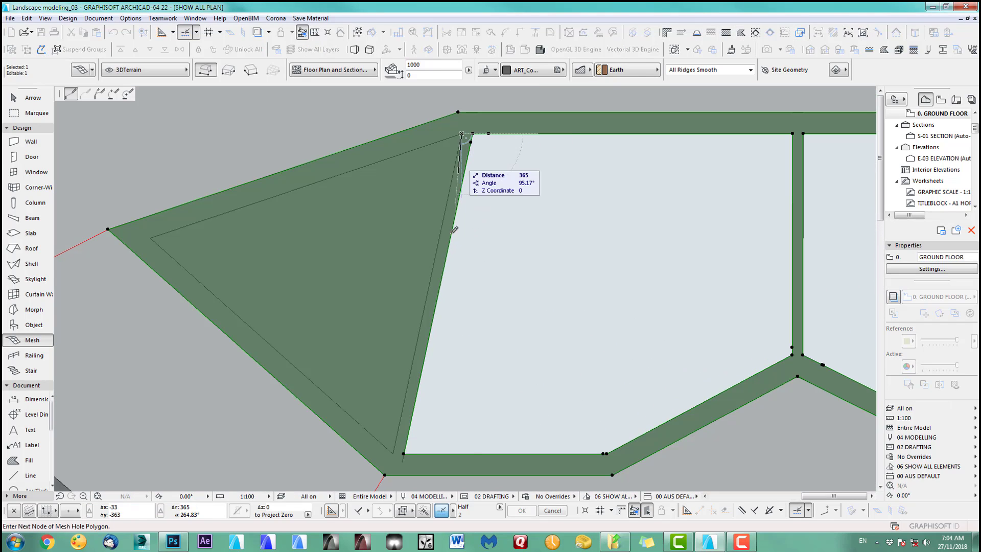
left_click(395, 452)
left_click(151, 237)
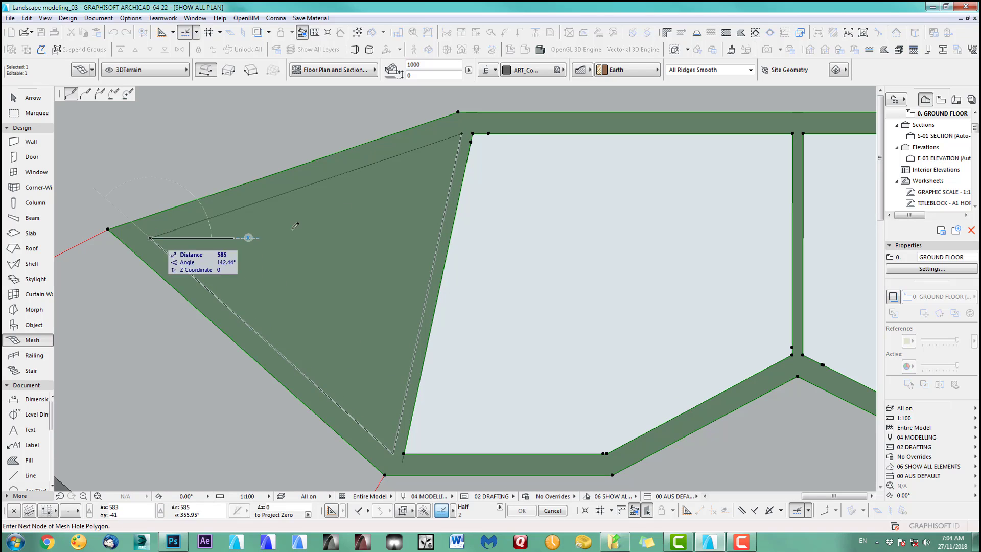
left_click(462, 134)
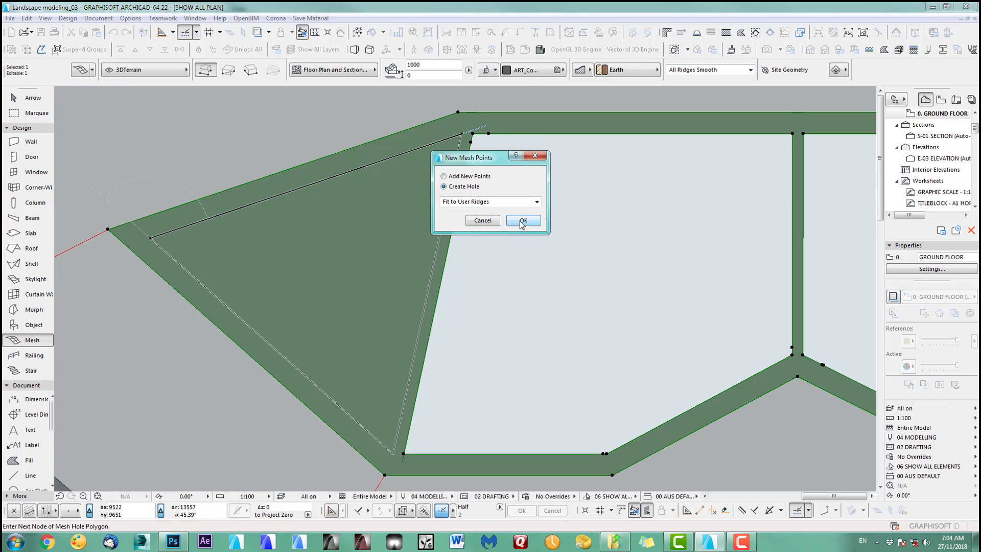
left_click(521, 224)
Examine the planter mesh with all its bays hollowed in 3D and return to the ground floor plan.
scroll(549, 248, "down", 8)
middle_click_drag(597, 259, 529, 224)
scroll(438, 232, "down", 2)
key("F3")
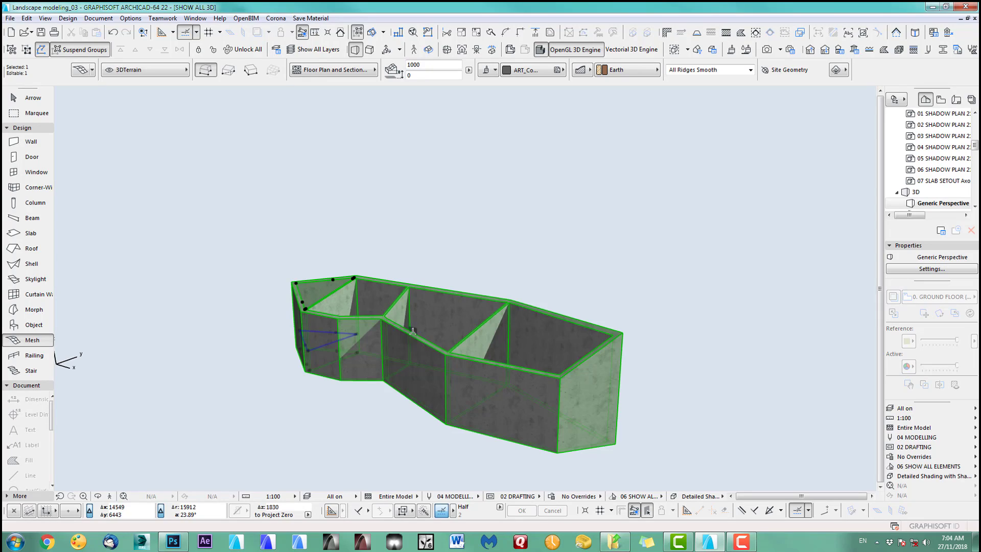
middle_click_drag(451, 315, 496, 286)
key("F2")
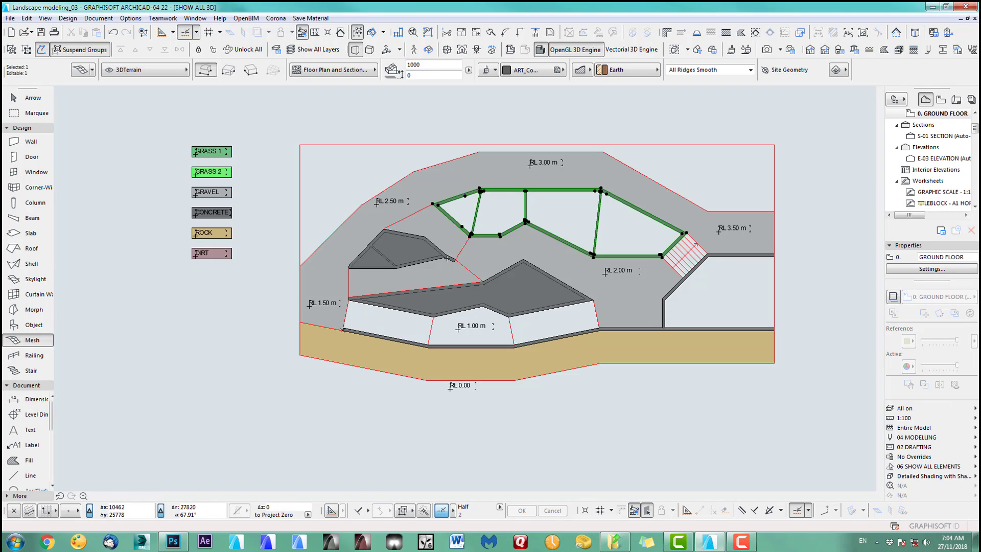
Outline a mesh hole along the inner lines of the larger bay in the small planter near RL 2.50 m.
scroll(432, 271, "up", 1)
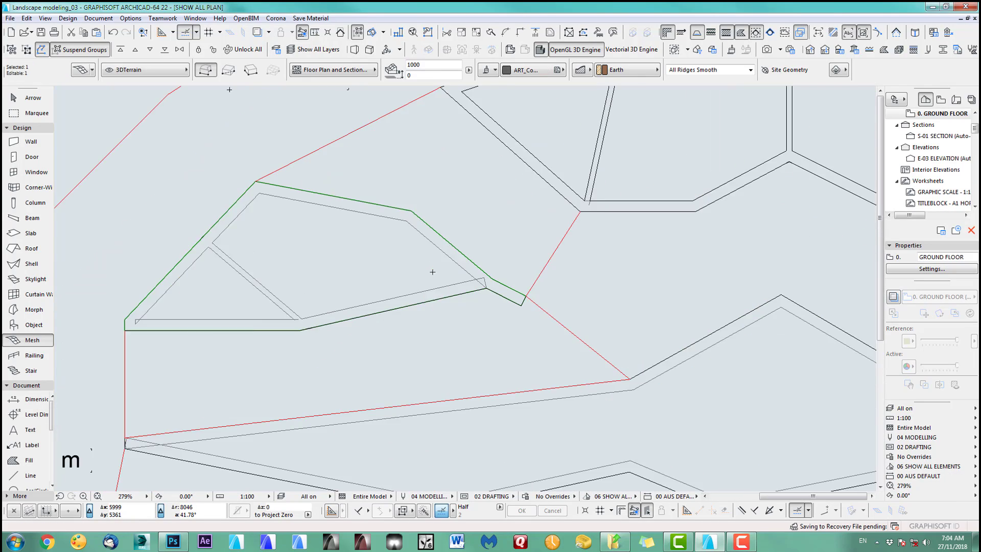
scroll(432, 272, "up", 2)
left_click(626, 311)
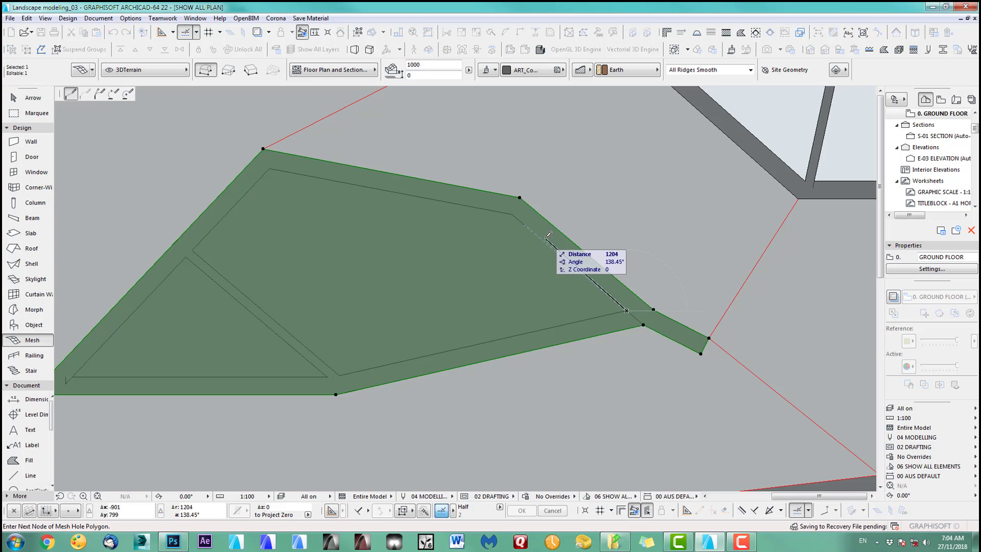
left_click(511, 214)
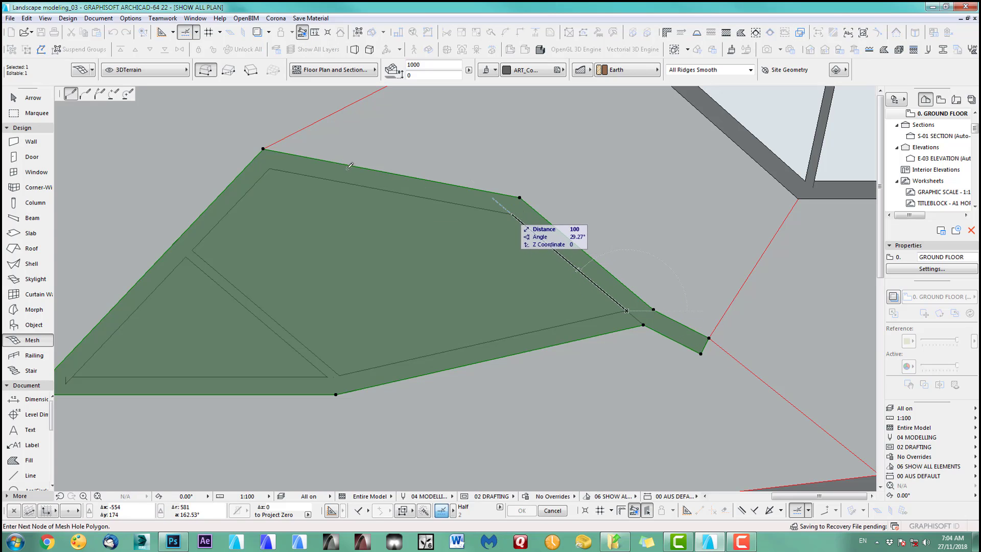
Finish tracing the inner outline of the selected planter mesh's larger cell and cut it out as a hole, fitted to user ridges.
left_click(269, 170)
left_click(192, 250)
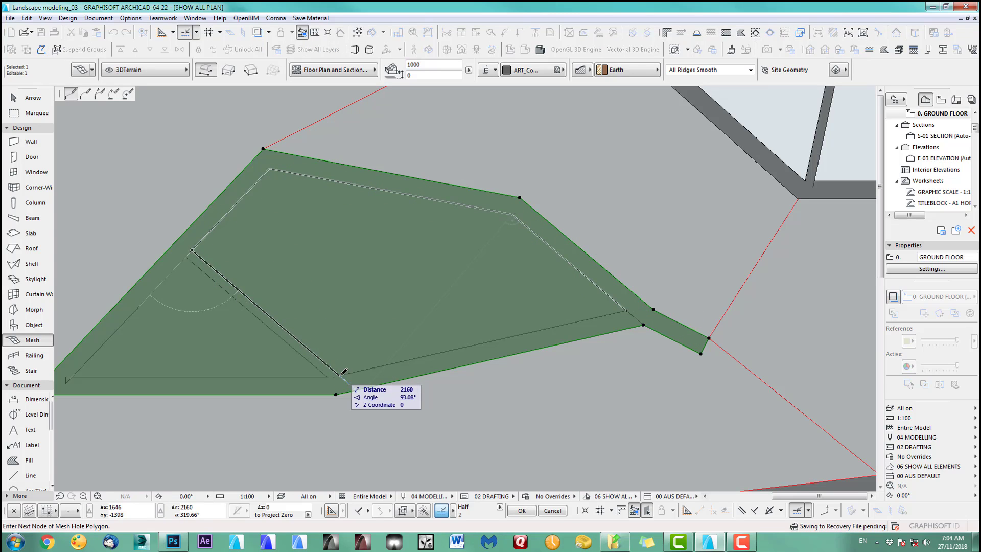
left_click(340, 375)
left_click(627, 311)
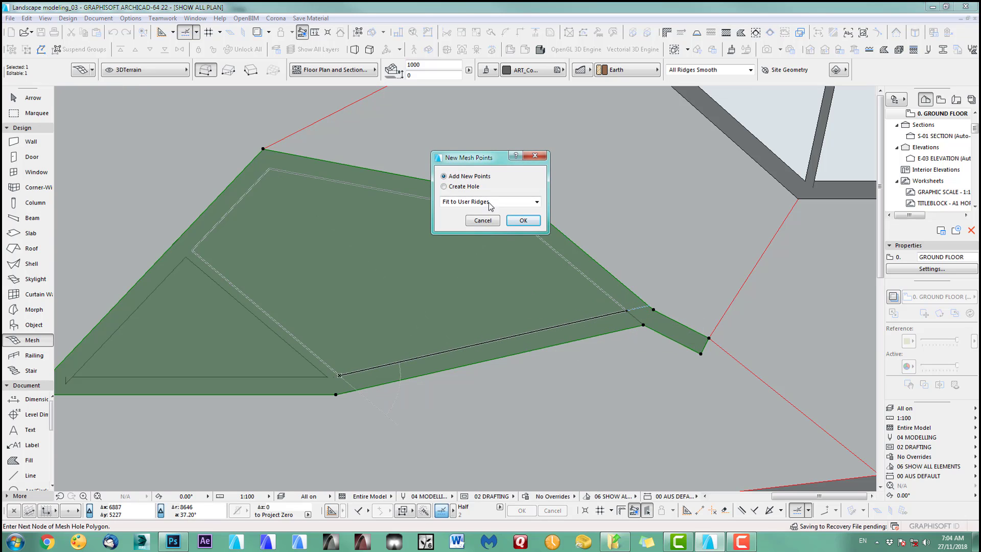
left_click(518, 223)
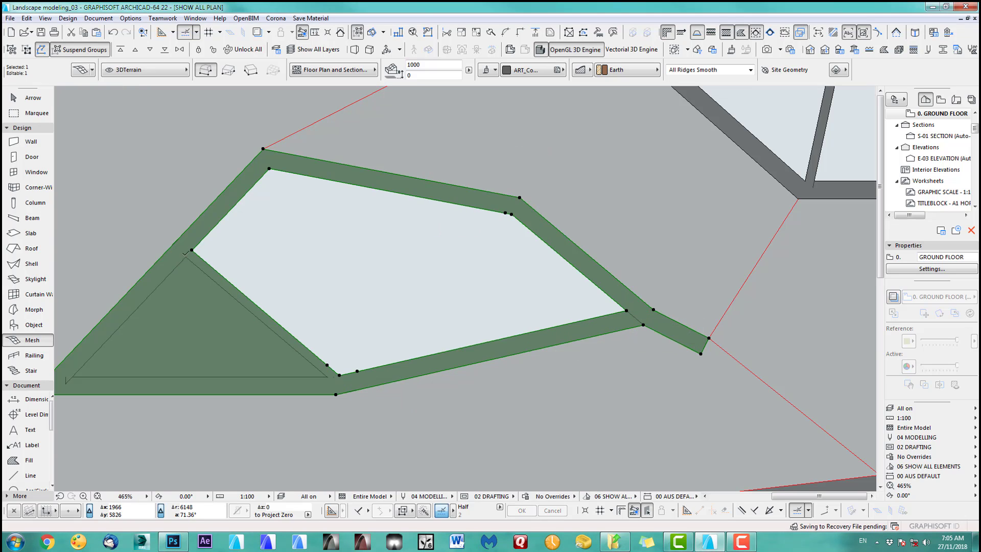
Cut a triangular hole in the same planter mesh along the inner outline of its smaller cell, fitted to user ridges.
left_click(186, 256)
left_click(327, 377)
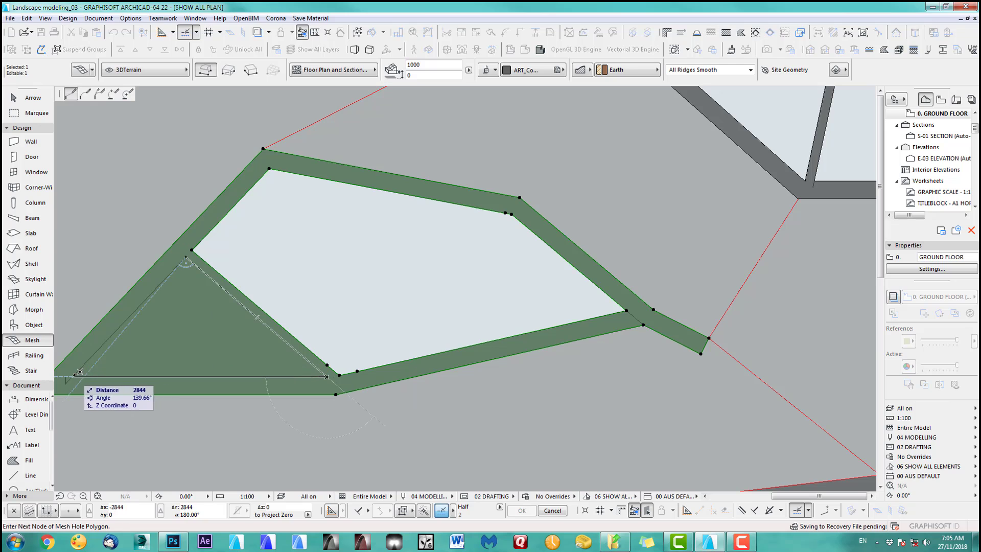
left_click(73, 376)
left_click(186, 255)
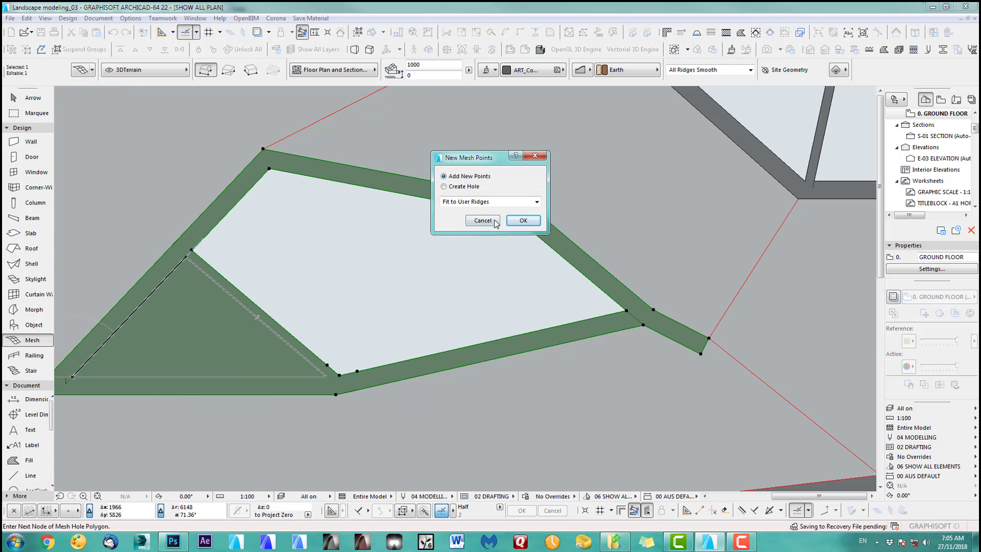
left_click(522, 220)
Cut a hole in the long concrete mesh above RL 1.00 m by tracing its inner wall outline, fitted to user ridges.
scroll(429, 258, "down", 6)
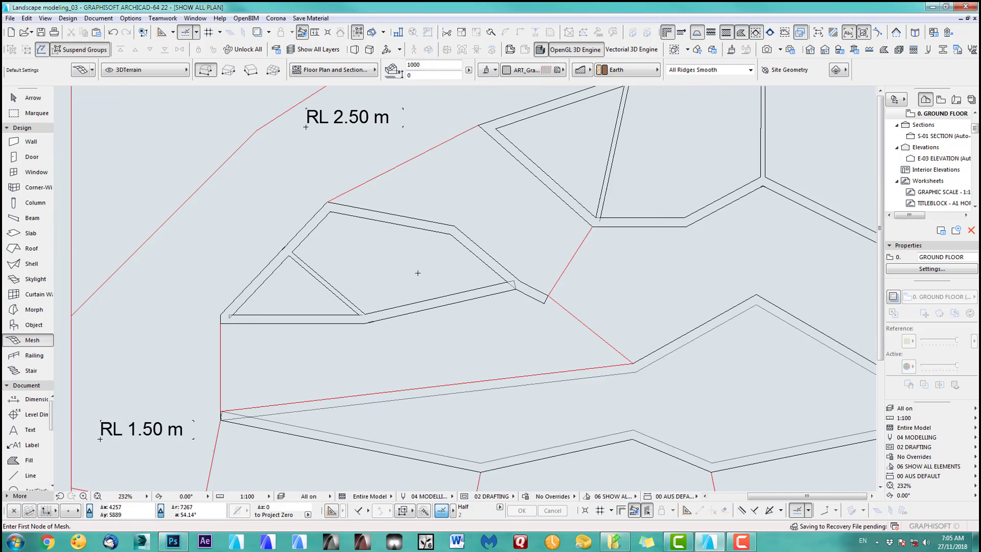
scroll(438, 269, "up", 2)
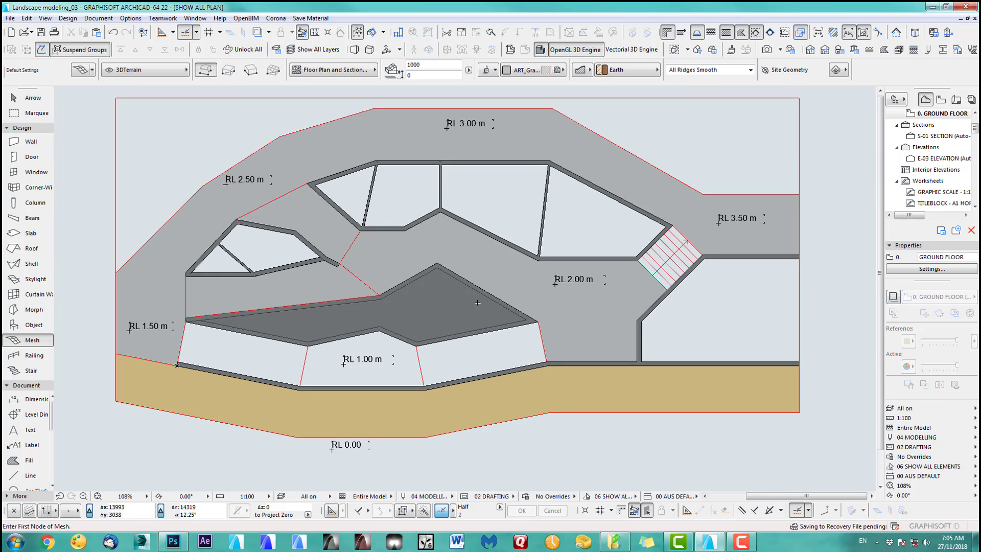
scroll(468, 306, "up", 3)
left_click(553, 330, "shift")
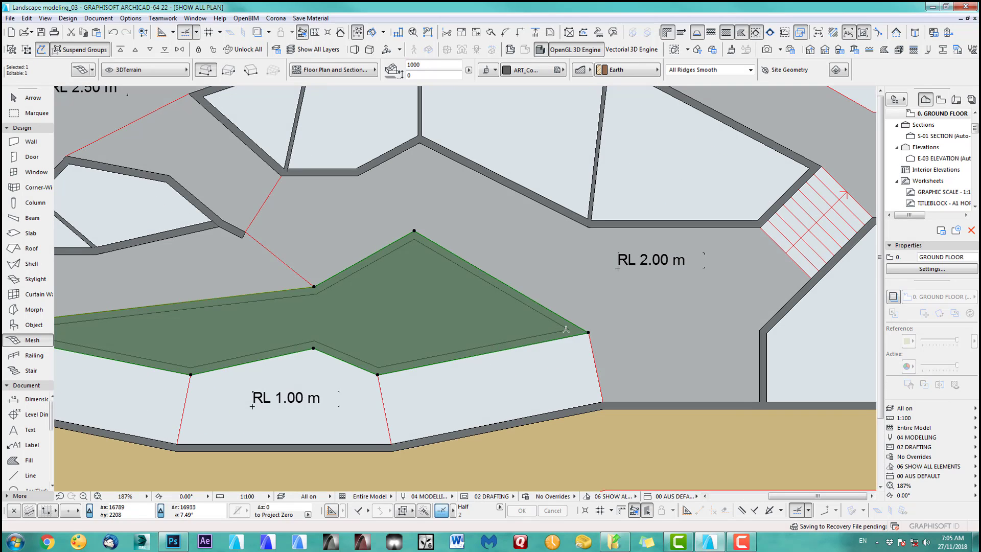
left_click(569, 328)
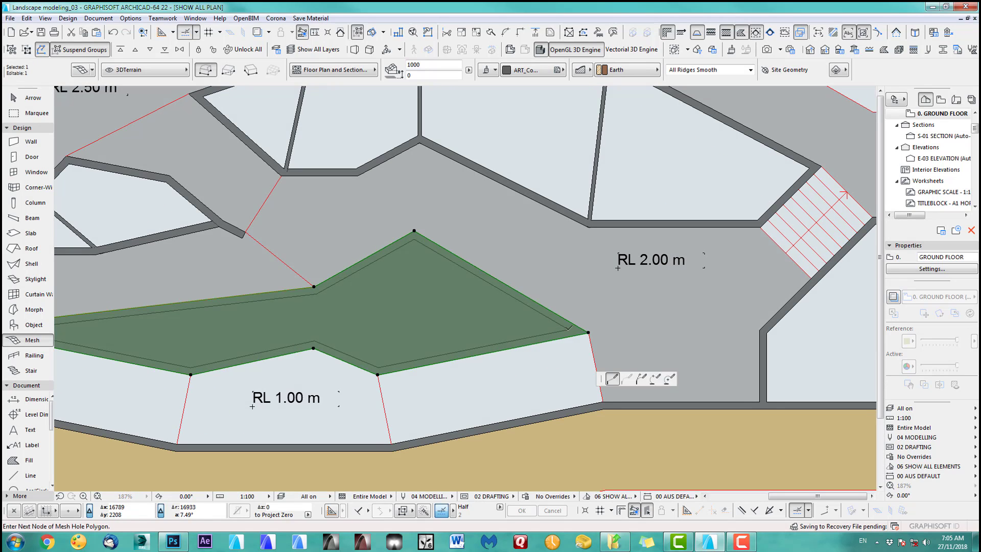
left_click(414, 238)
left_click(316, 294)
middle_click_drag(243, 289, 431, 278)
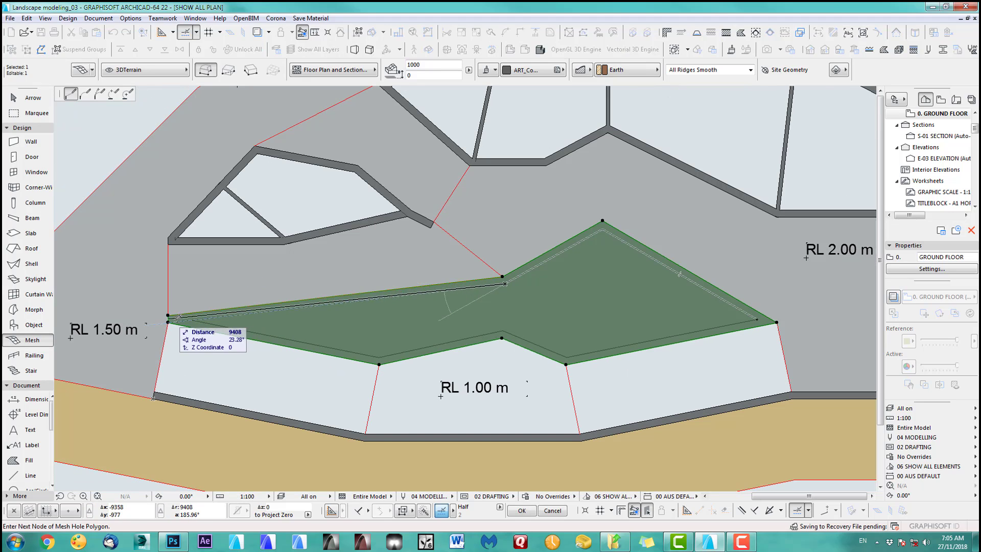
left_click(196, 318)
left_click(378, 357)
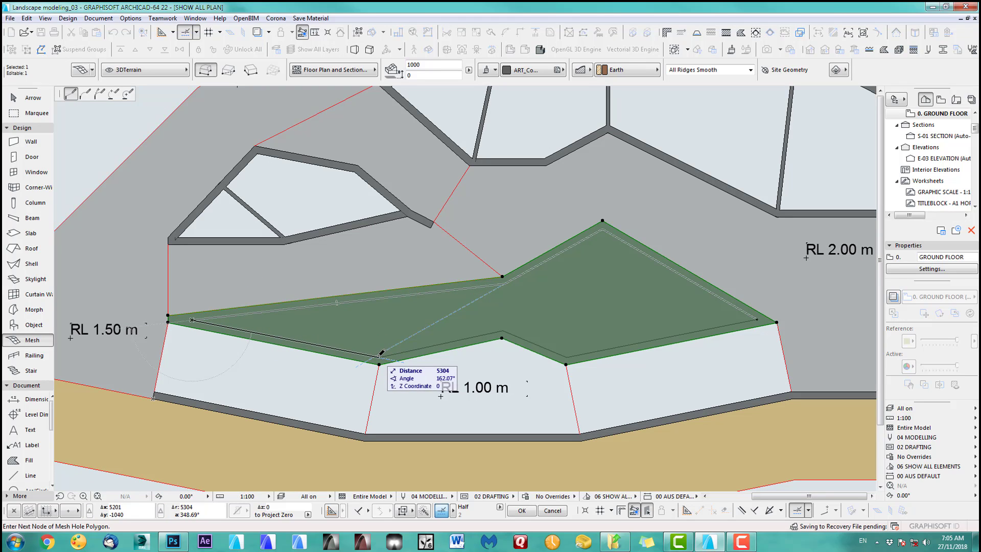
left_click(502, 330)
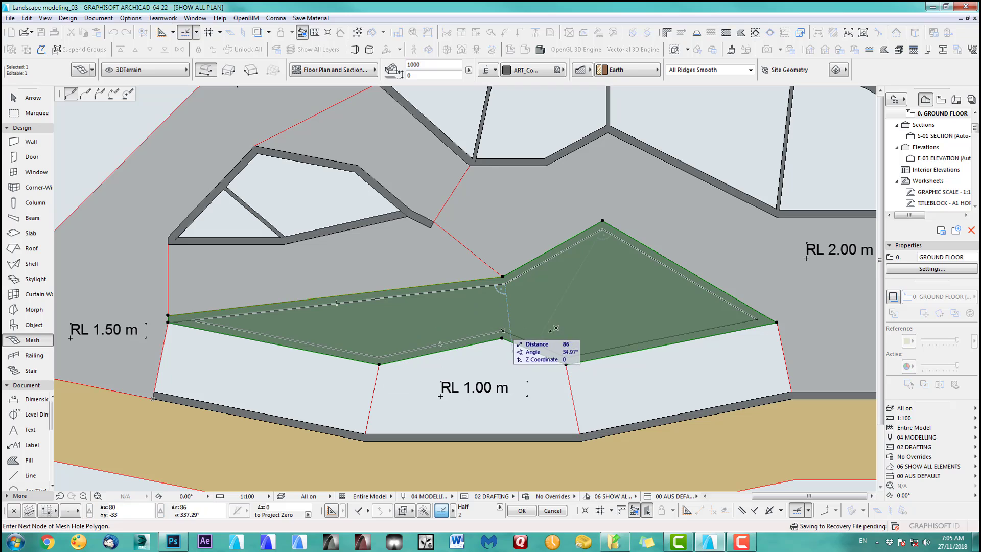
left_click(565, 357)
double_click(757, 319)
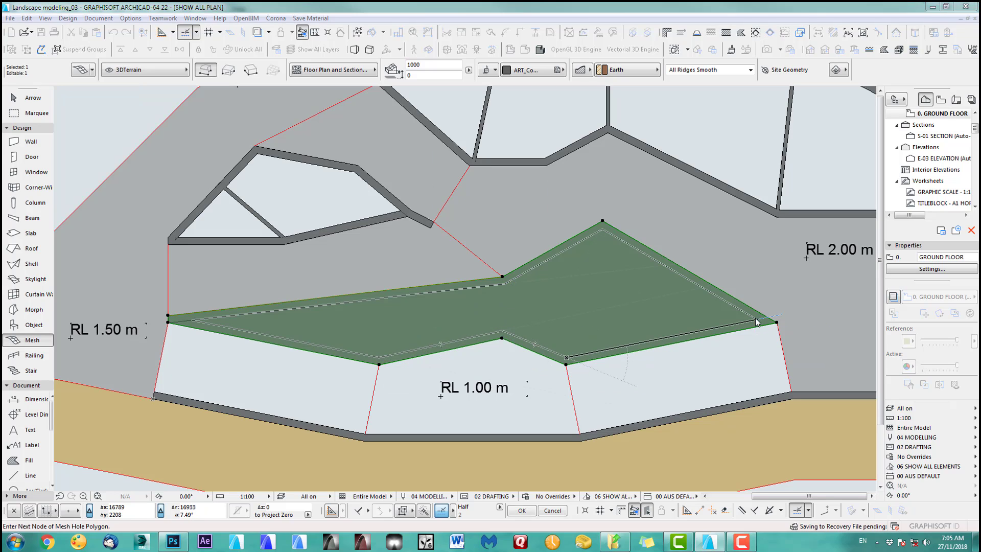
left_click(522, 220)
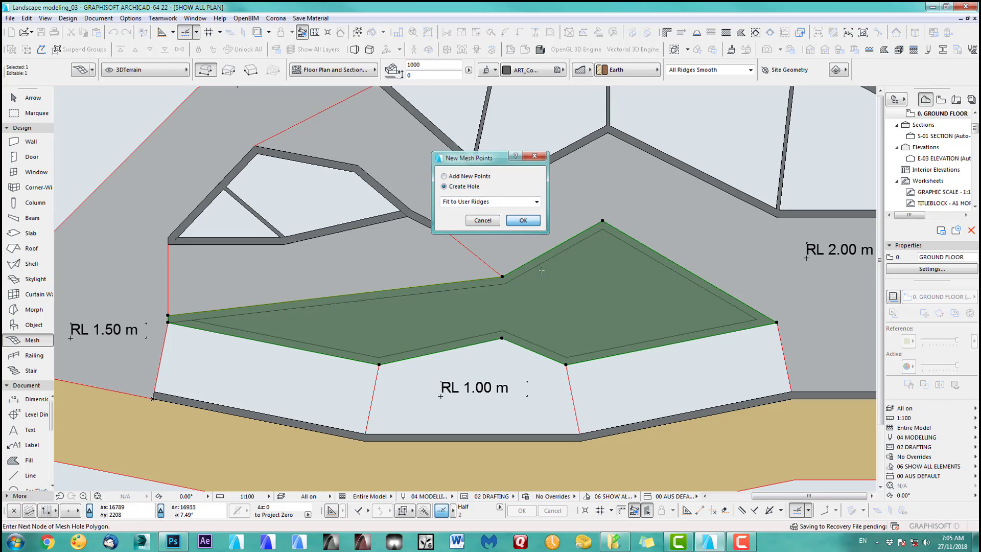
Show the model in 3D with the Tutorial layer combination and inspect the hollowed planter walls from another angle.
key("F3")
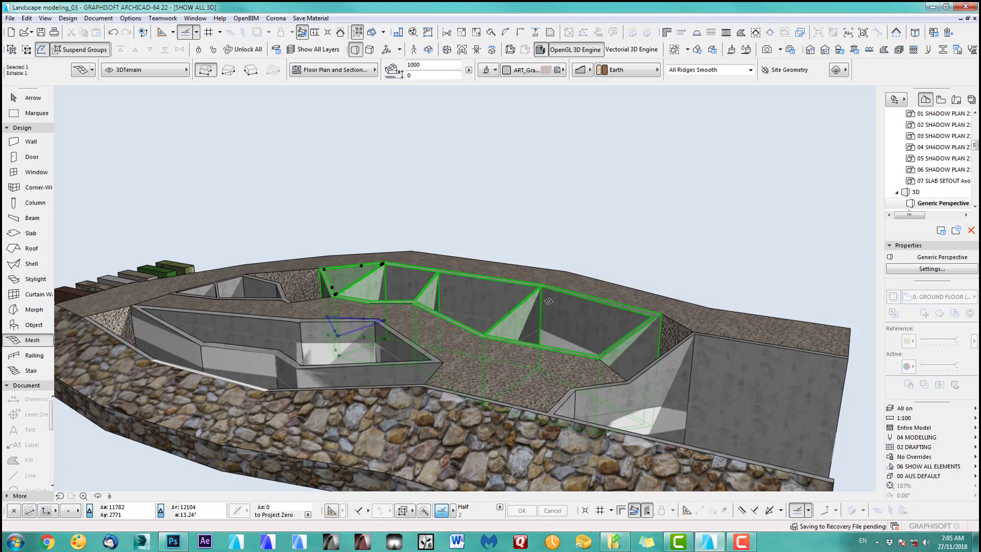
scroll(498, 233, "up", 3)
middle_click_drag(498, 233, 567, 281)
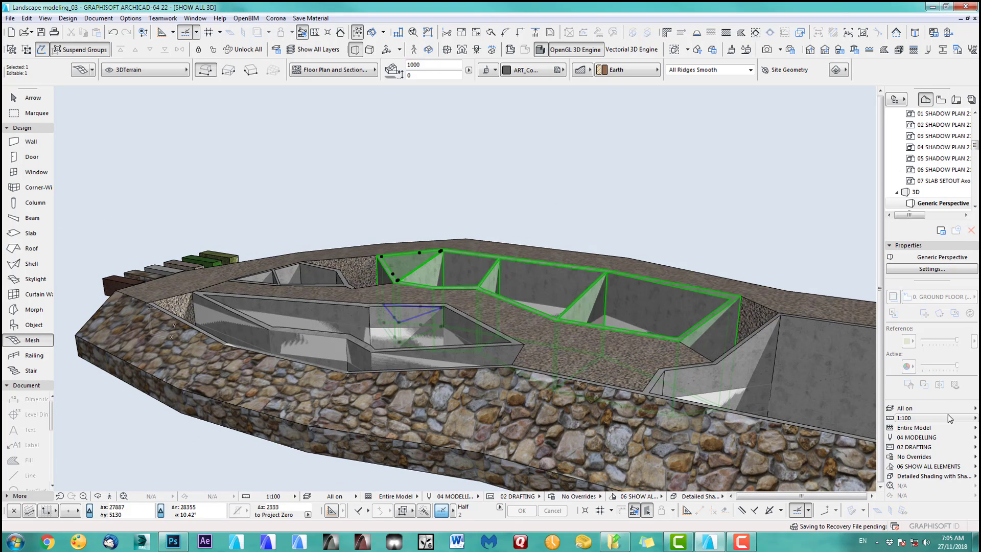
left_click(917, 411)
left_click(859, 404)
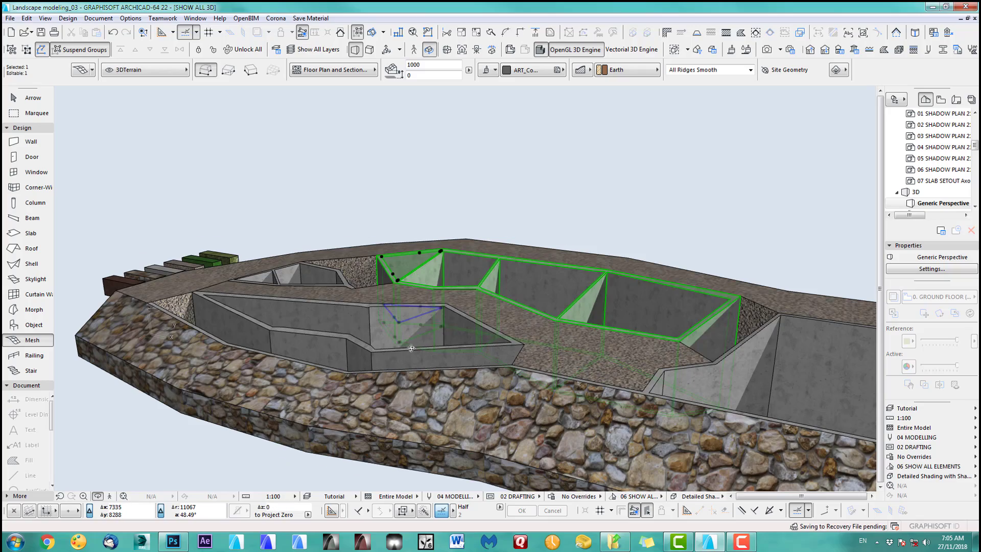
middle_click_drag(411, 348, 638, 372, "shift")
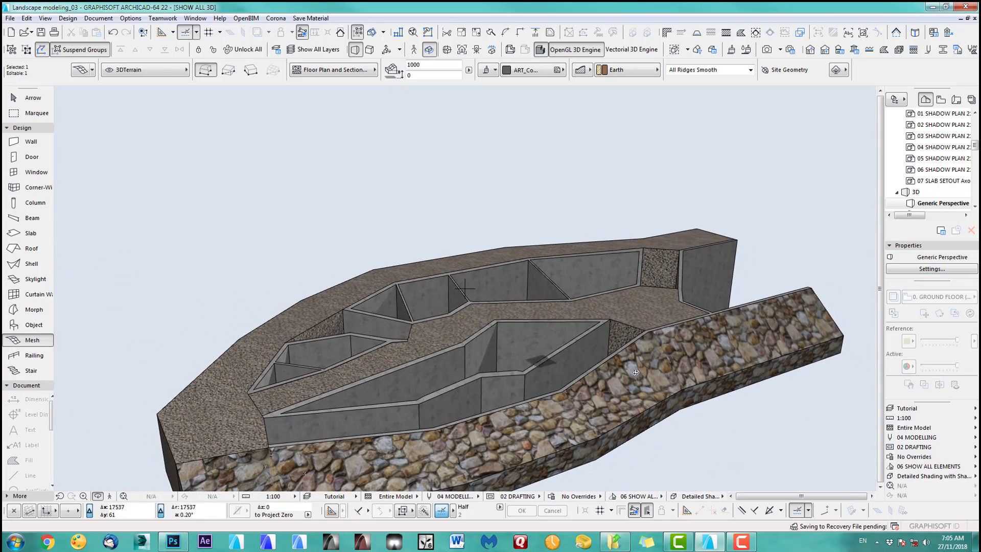
Return to the floor plan, pick up the GRASS 1 swatch's mesh settings and review its ART_Grass1 override surface.
key("F2")
scroll(508, 285, "down", 5)
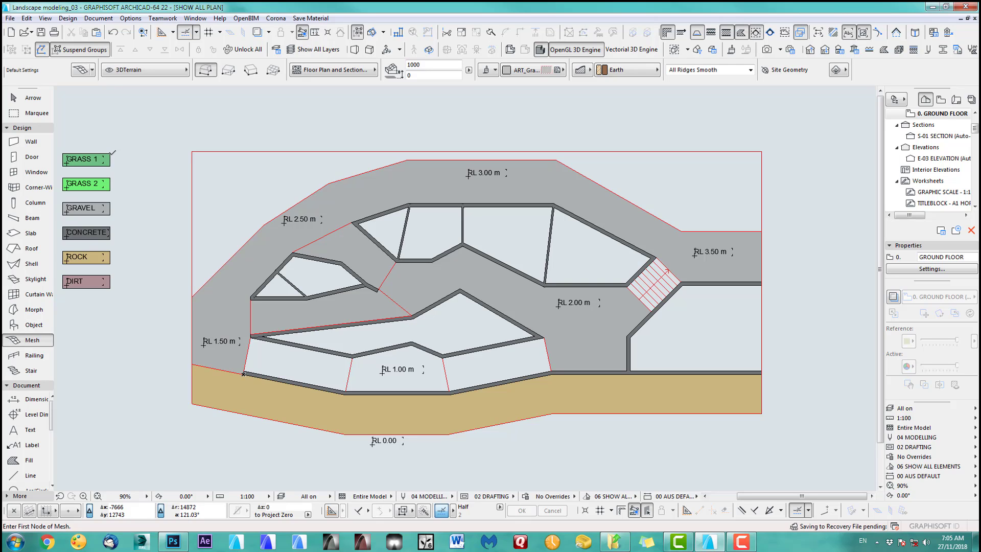
left_click(113, 153, "alt")
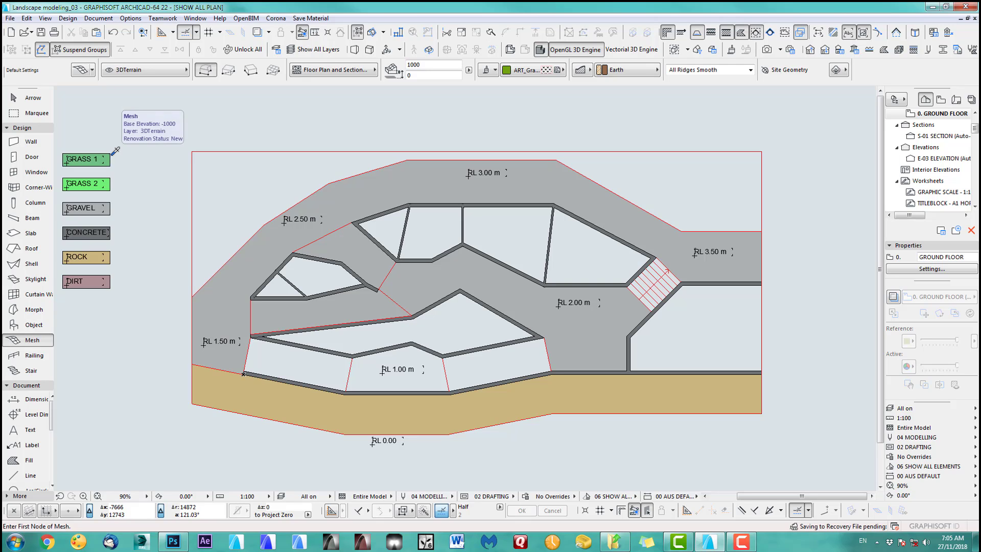
double_click(36, 344)
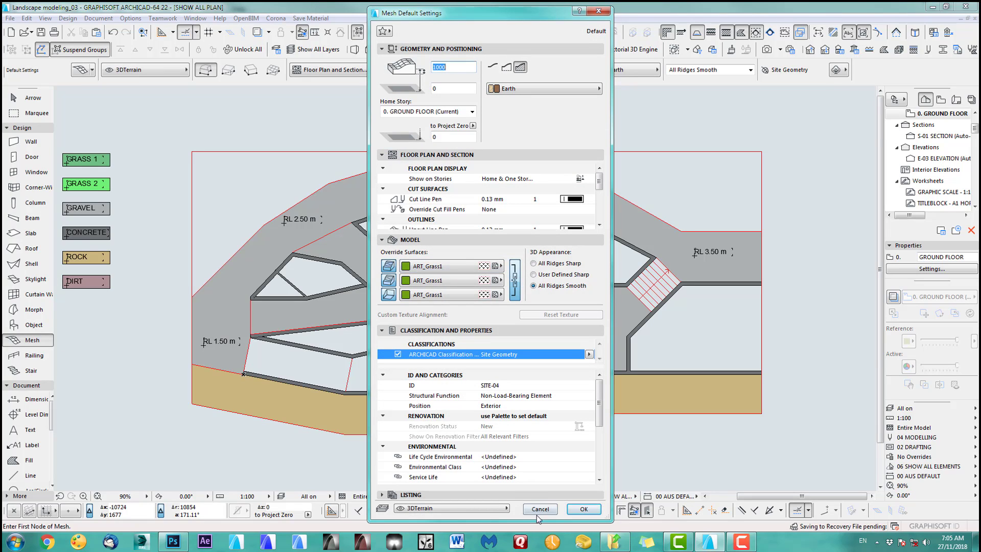
left_click(584, 509)
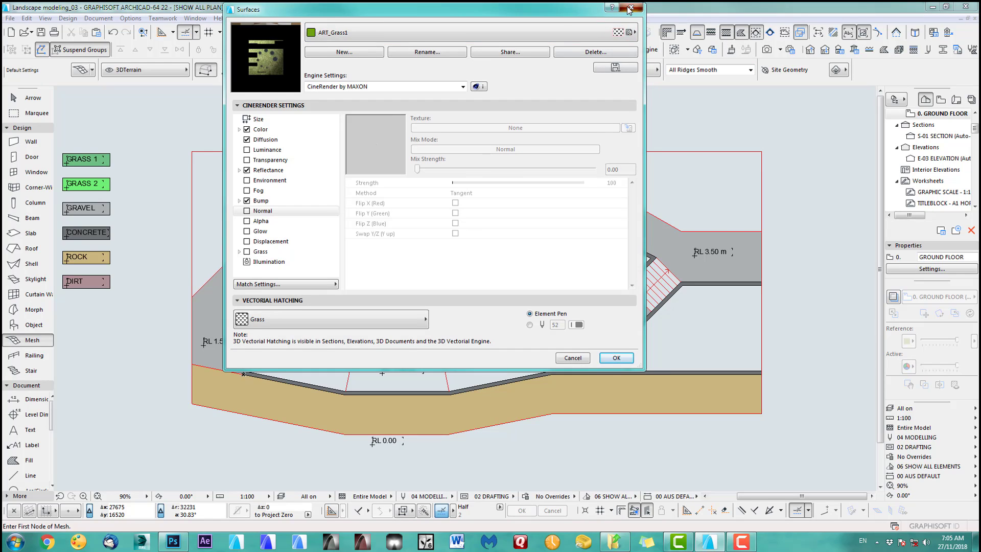
left_click(630, 8)
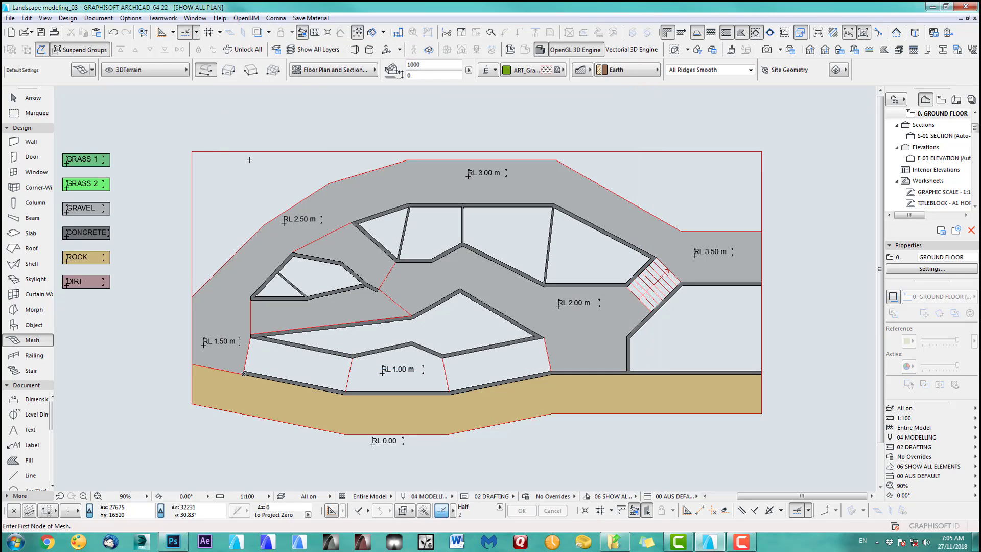
Pick up the GRAVEL swatch's mesh settings and review its ART_Gravel override surfaces and surface definition.
left_click(22, 97)
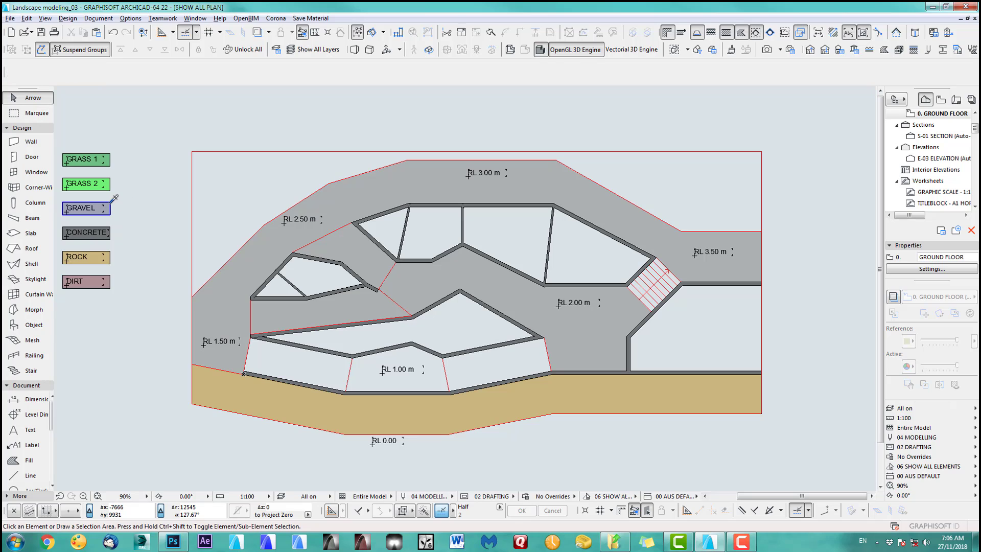
left_click(32, 340)
double_click(32, 341)
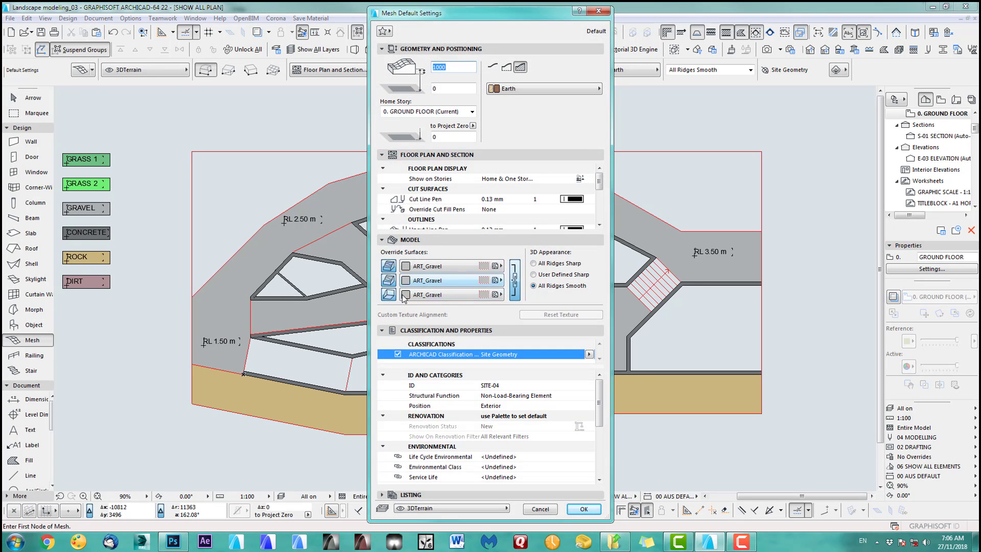
left_click(584, 509)
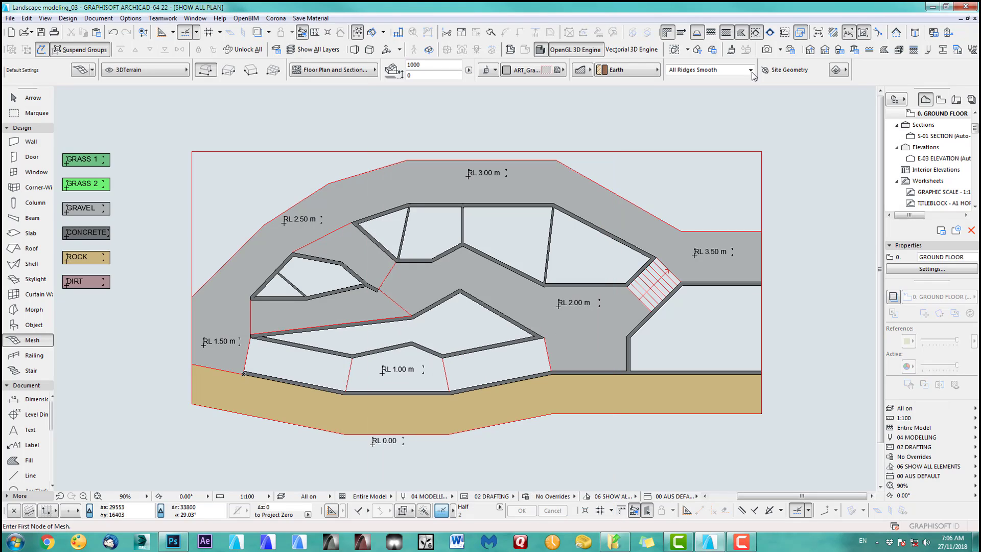
left_click(731, 51)
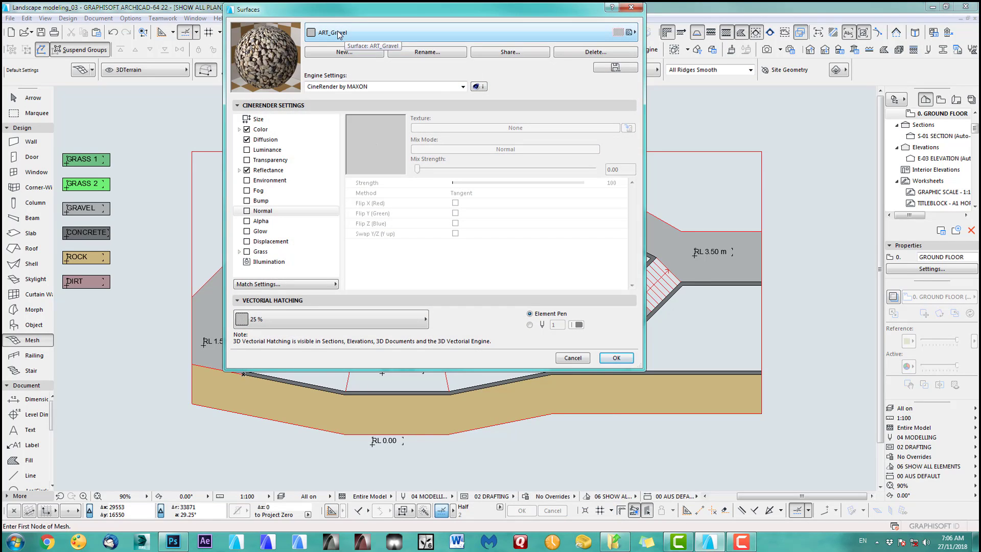
left_click(572, 358)
double_click(33, 341)
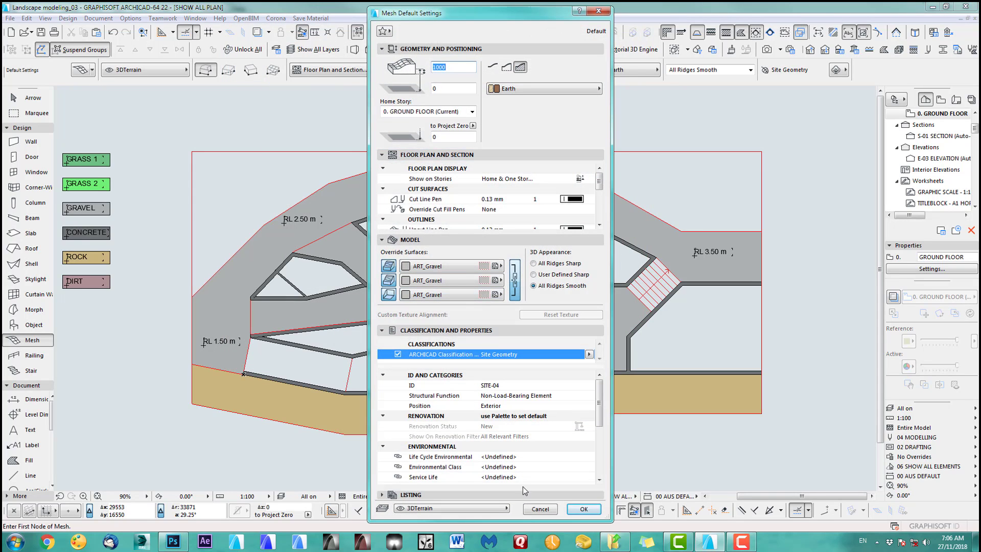
left_click(538, 509)
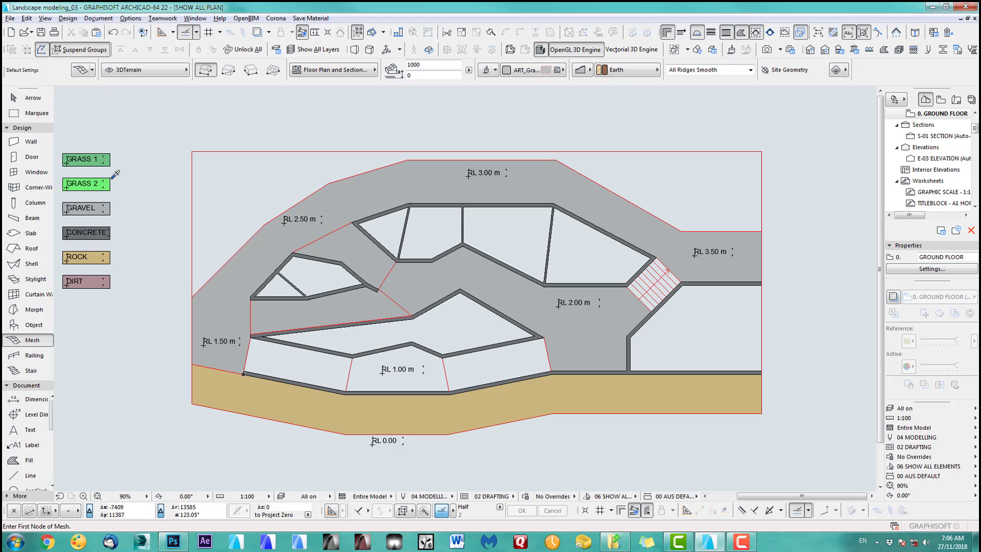
Load the GRASS 2 swatch's settings as the mesh defaults and check the ART_Grass2 surface definition.
double_click(46, 341)
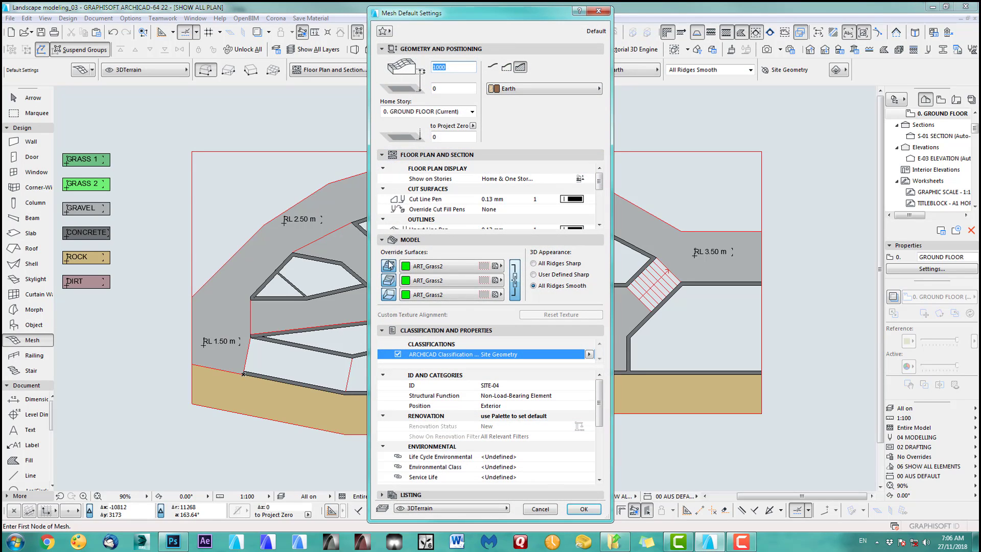
left_click(540, 508)
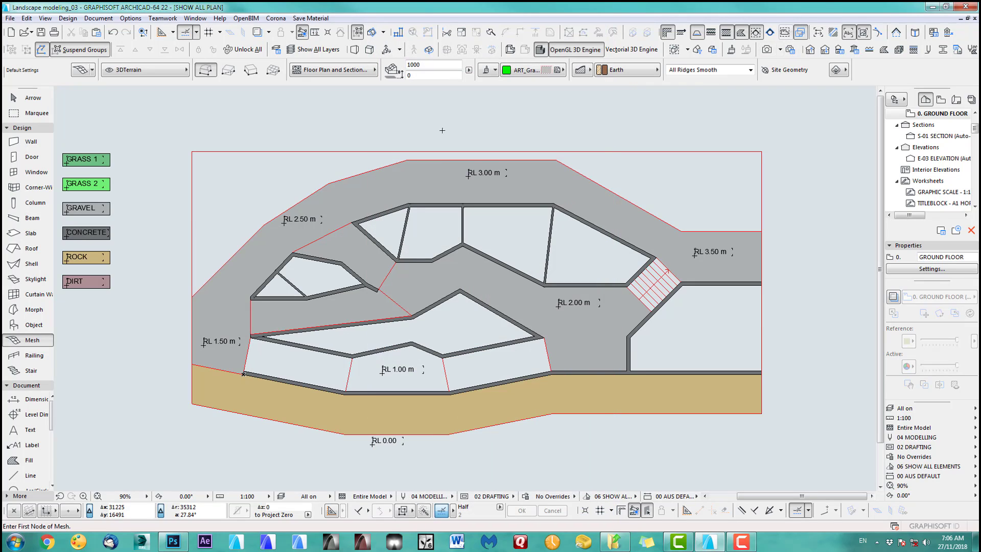
left_click(730, 52)
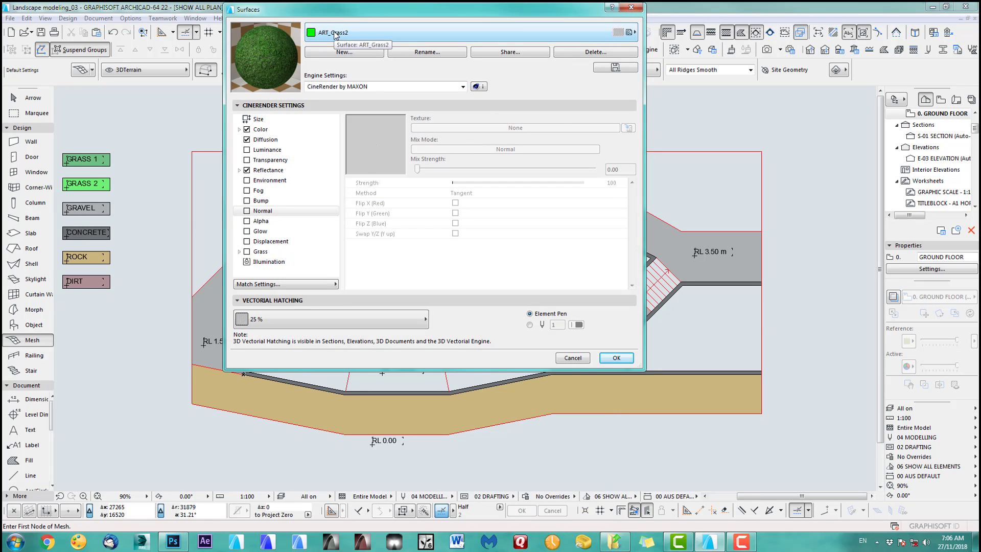
left_click(584, 360)
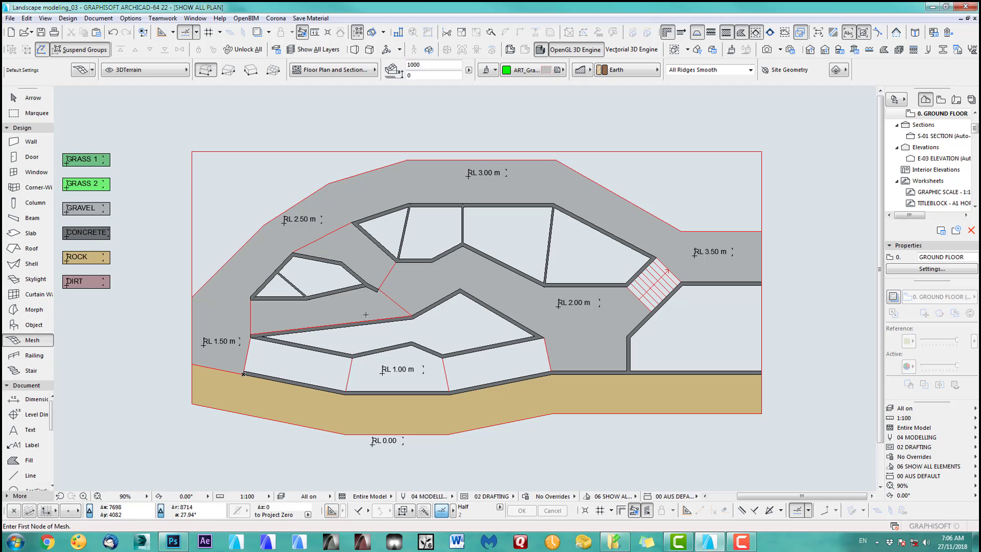
Fill the larger cell of the small planter near RL 2.50 m with a GRASS 2 mesh matching its inner outline.
scroll(345, 279, "up", 2)
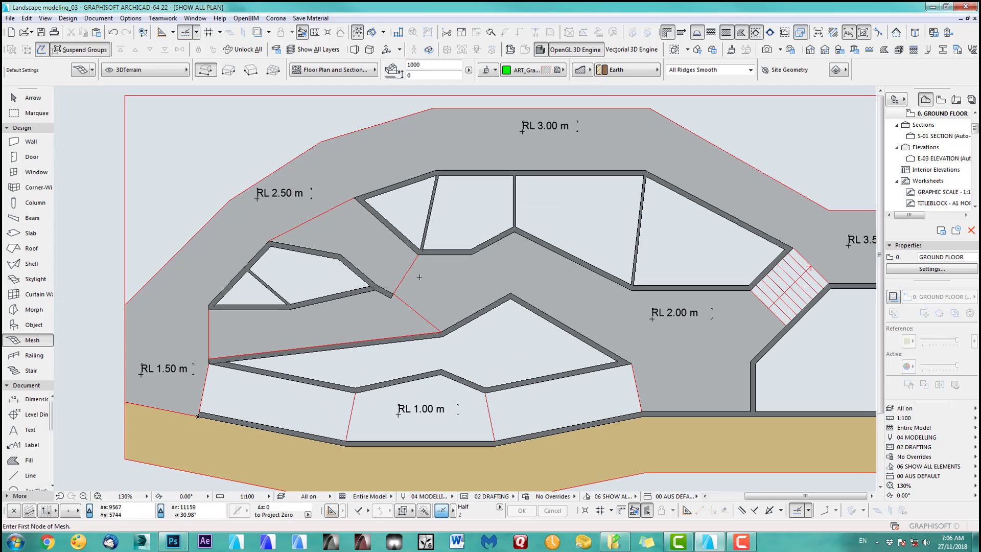
left_click(306, 276)
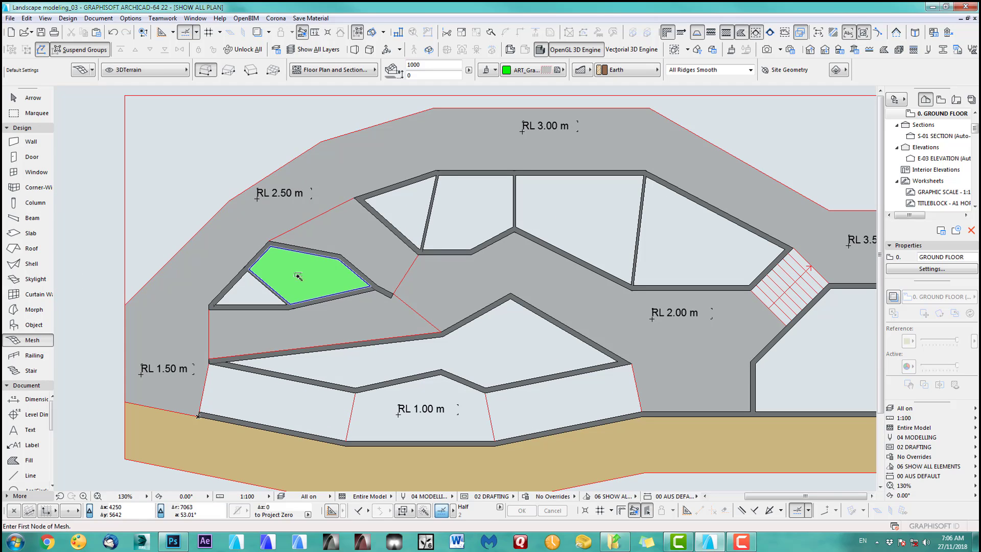
Fill the small planter's remaining cell, the upper planter's four cells and the lower planter with GRASS 2 meshes matching their inner outlines.
left_click(255, 286)
left_click(488, 218)
left_click(404, 210)
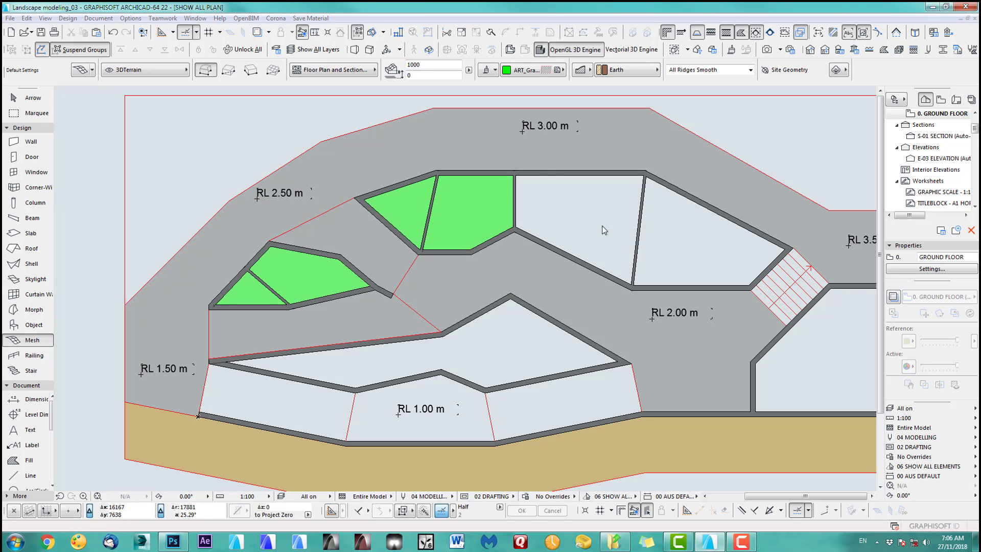
left_click(690, 252)
left_click(519, 195)
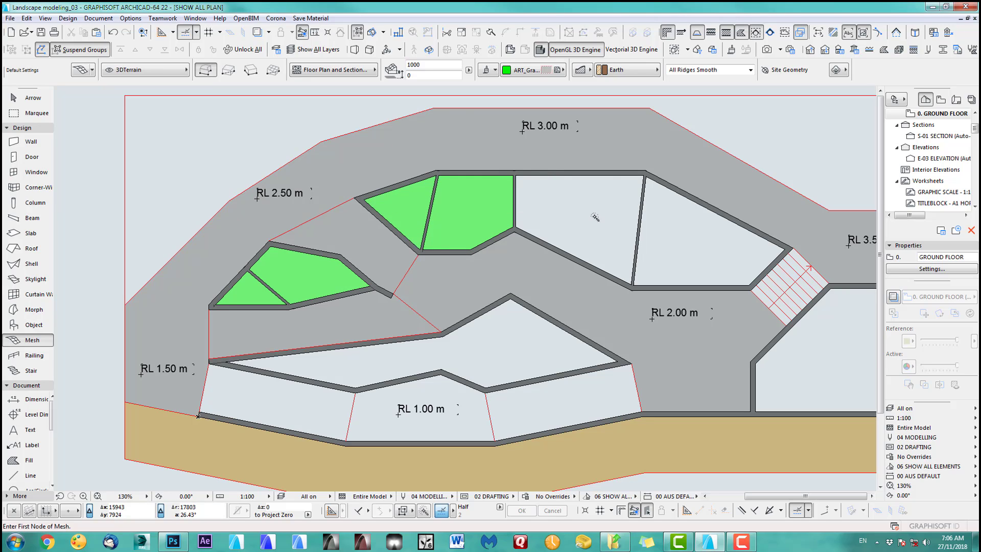
left_click(593, 177)
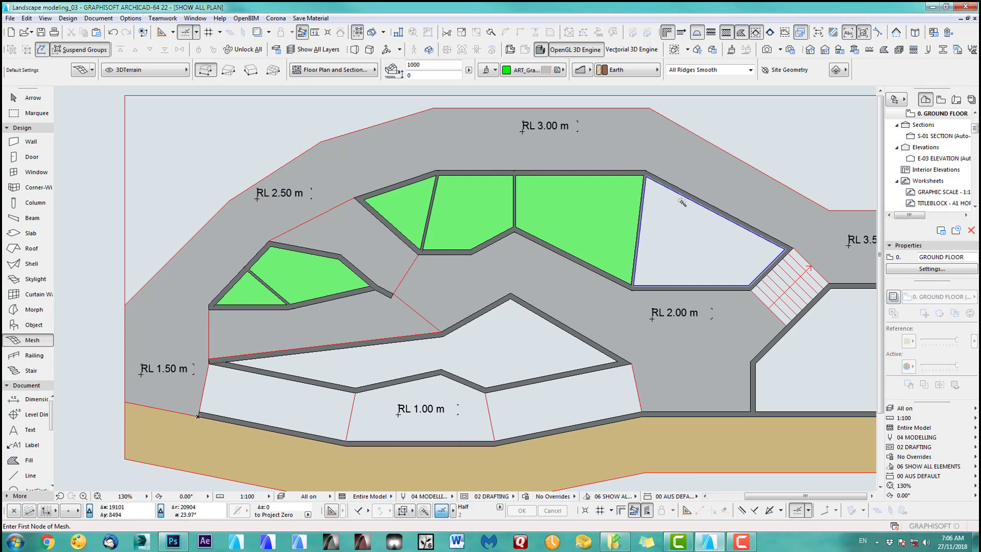
left_click(685, 201)
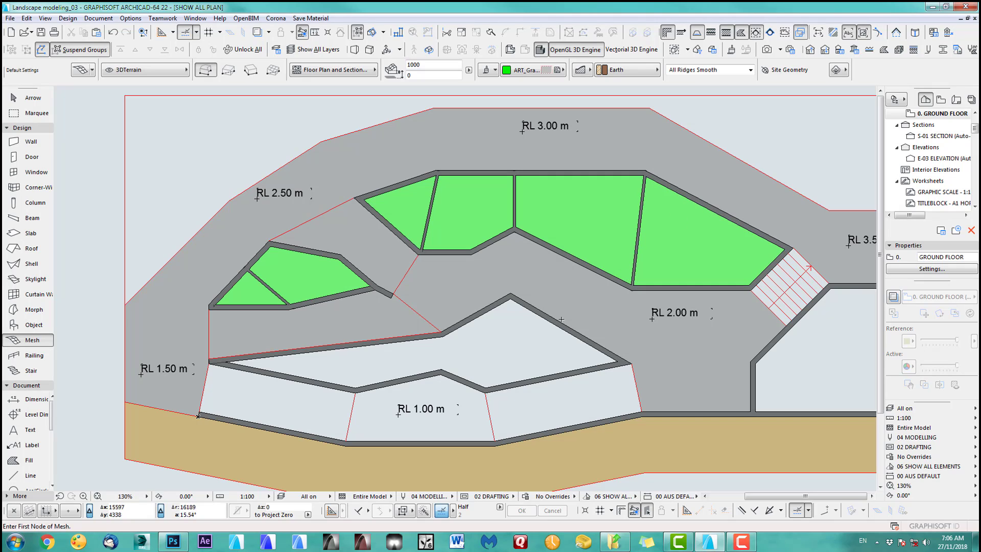
left_click(511, 302)
Switch the layer combination to Tutorial.
scroll(524, 331, "down", 2)
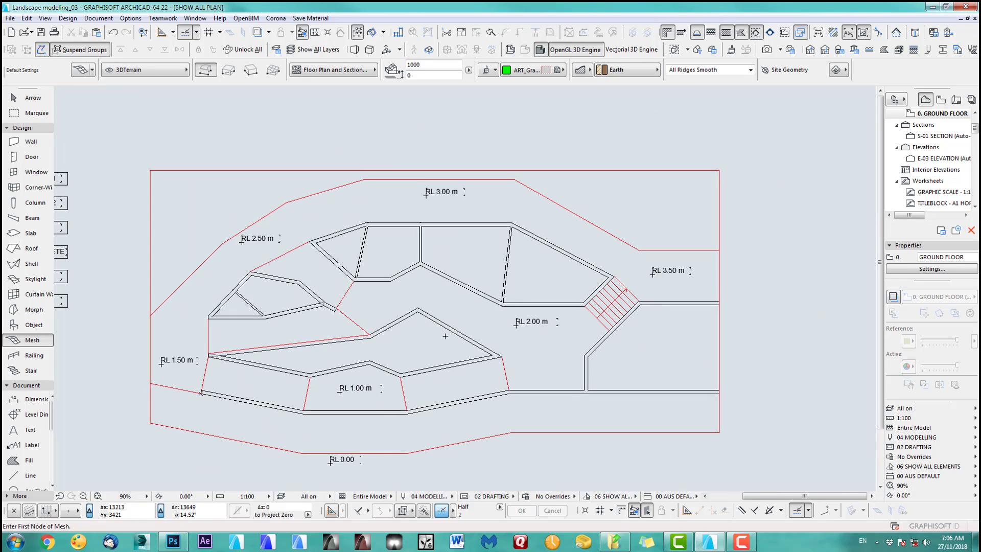
left_click(907, 410)
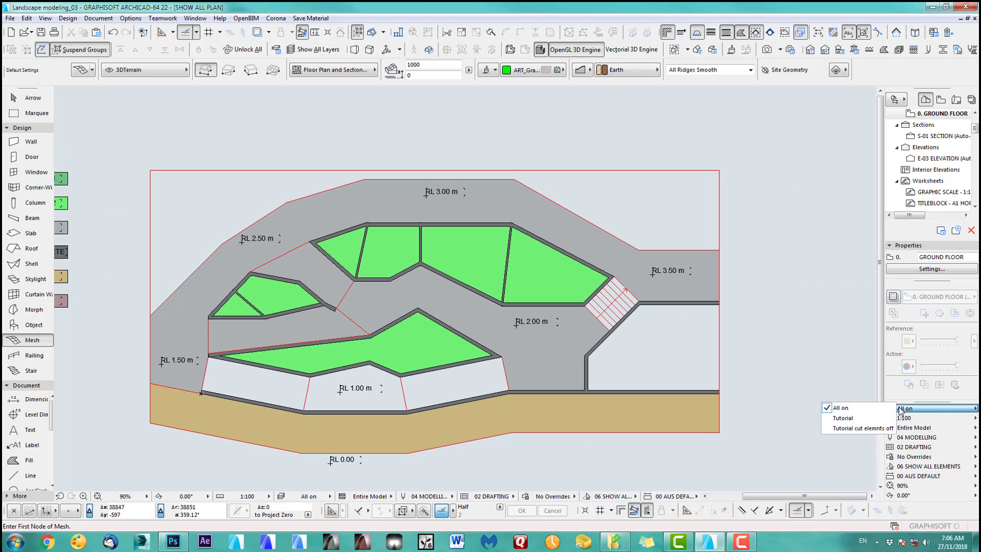
left_click(867, 420)
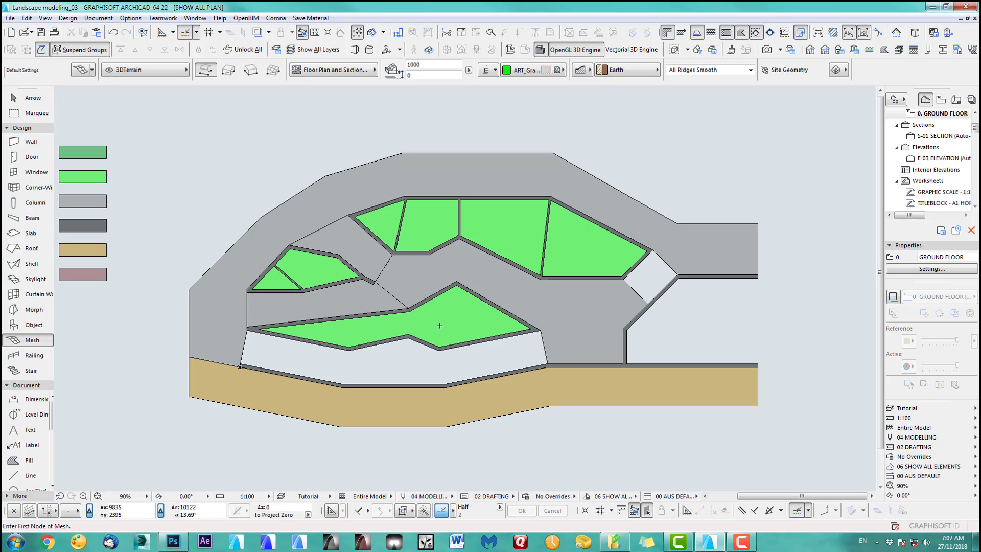
left_click(458, 285, "shift")
key("Escape")
scroll(505, 327, "up", 5)
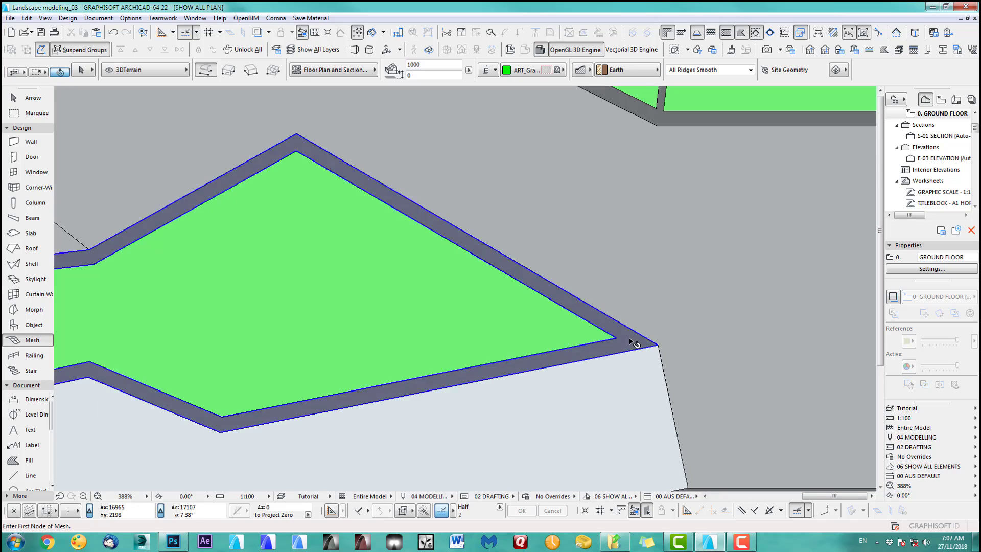
left_click(635, 342, "shift")
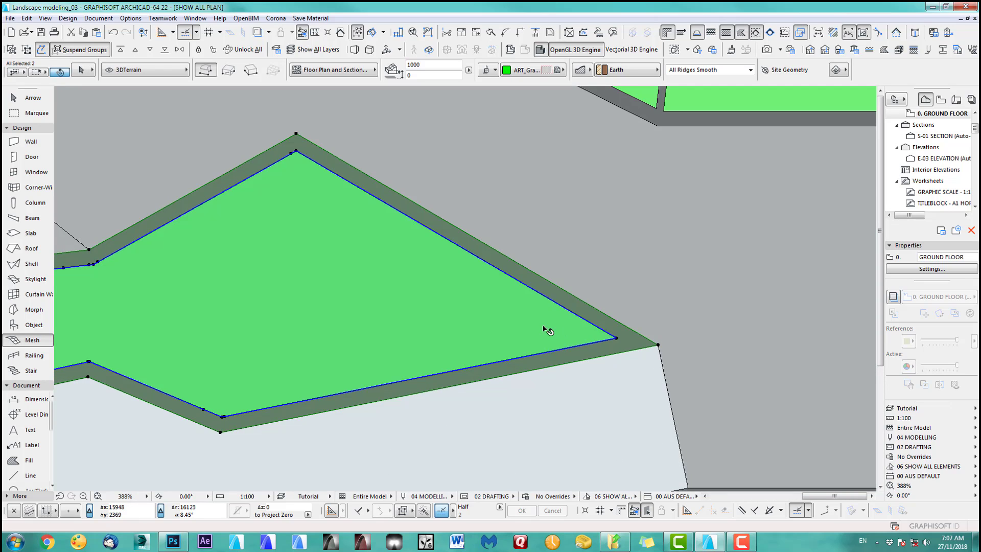
left_click(545, 329, "shift")
middle_click_drag(414, 321, 461, 314)
scroll(432, 283, "down", 4)
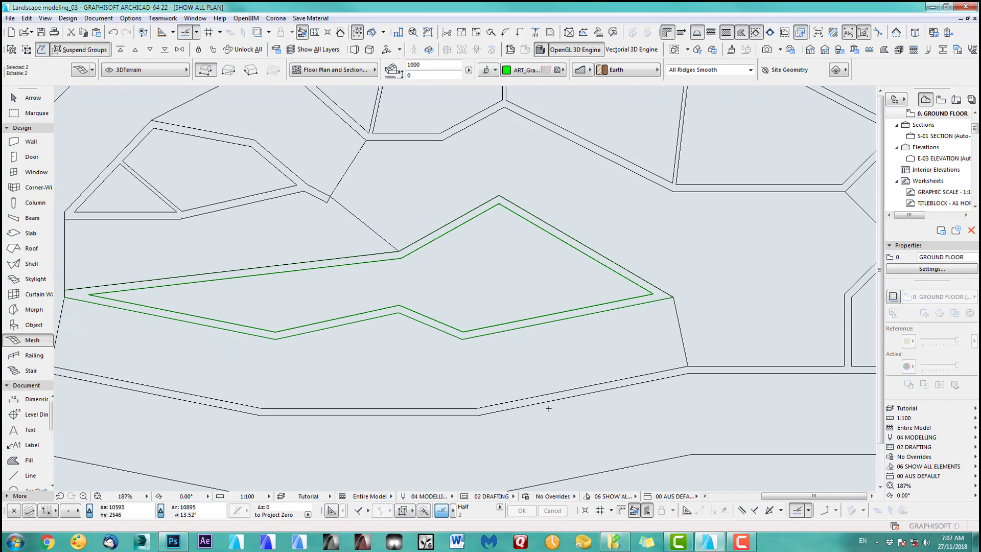
key("Escape")
Merge the redundant nodes at the bend in the lower planter grass mesh's back edge into the single corner node.
left_click(419, 294, "shift")
scroll(421, 296, "up", 7)
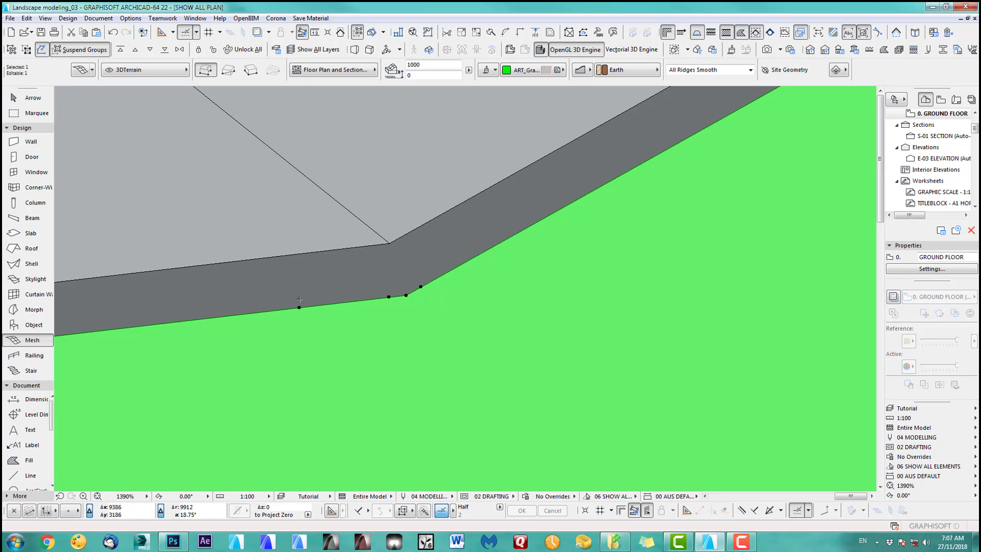
left_click(299, 306)
left_click(415, 355)
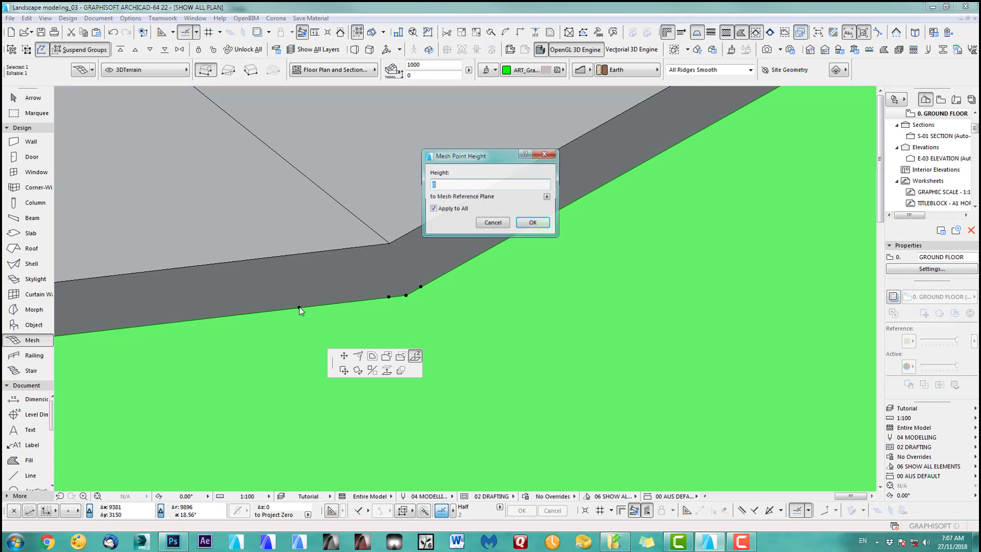
left_click(488, 224)
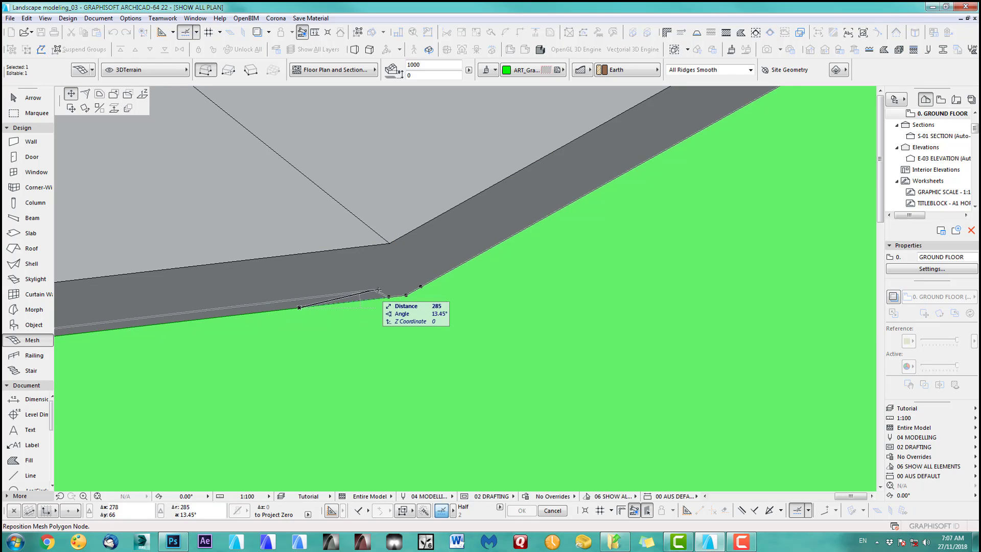
left_click(405, 295)
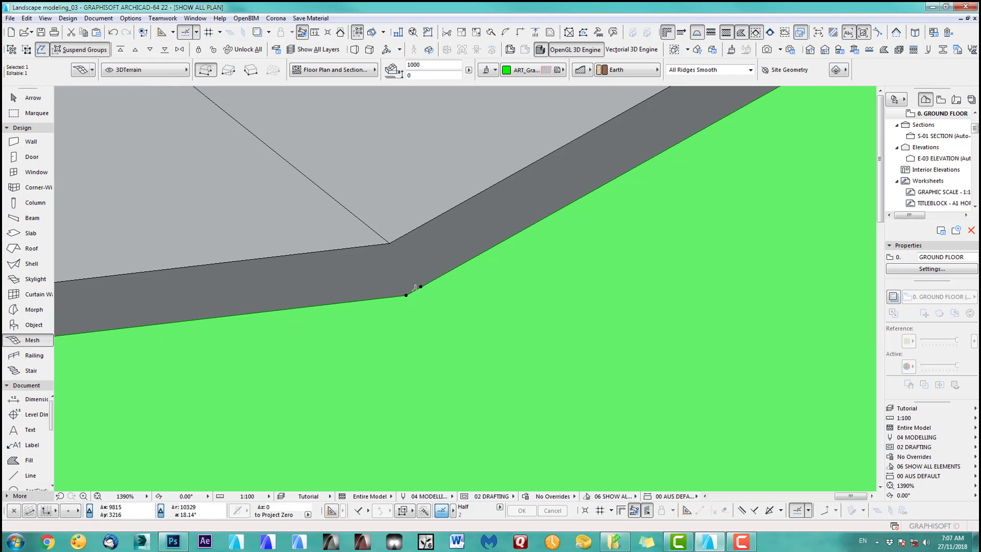
left_click(421, 286)
left_click(407, 294)
scroll(401, 296, "down", 4)
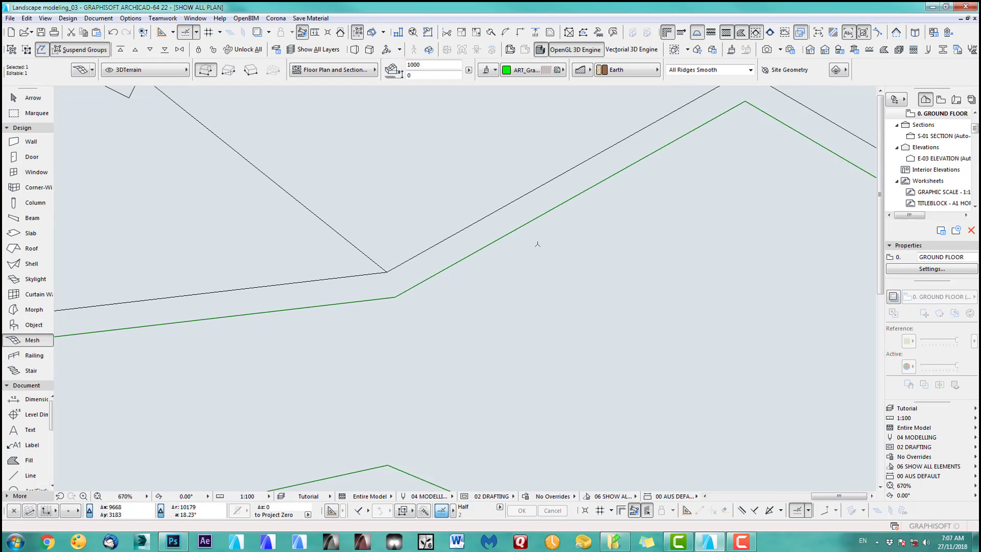
Merge the extra node beside the lower planter grass mesh's upper peak into the peak's corner node.
scroll(536, 243, "down", 3)
middle_click_drag(411, 244, 186, 251)
scroll(430, 161, "up", 4)
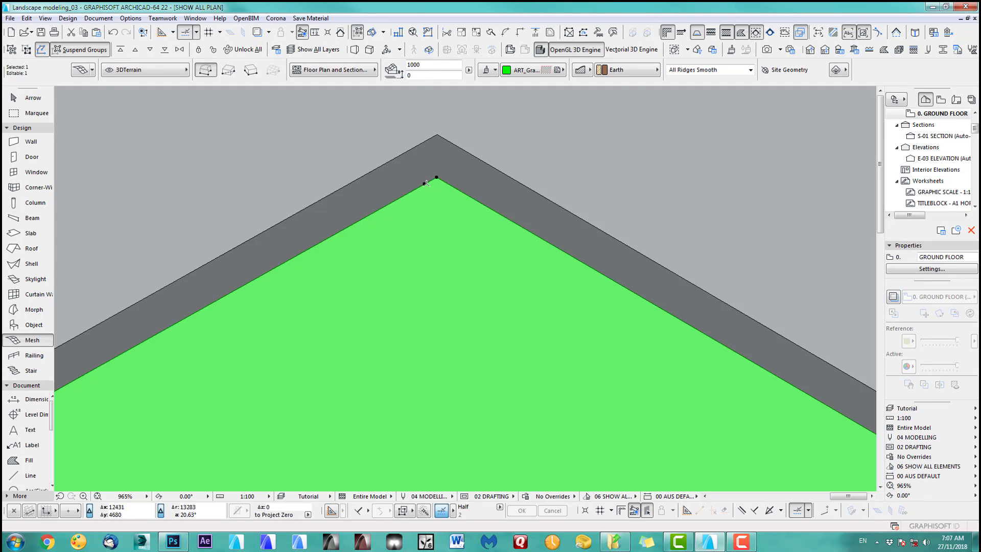
left_click(425, 184)
left_click(438, 177)
scroll(477, 219, "down", 4)
Merge the redundant nodes on both sides of the right-hand front bend of the lower planter's grass mesh into its corner node.
middle_click_drag(754, 422, 653, 246)
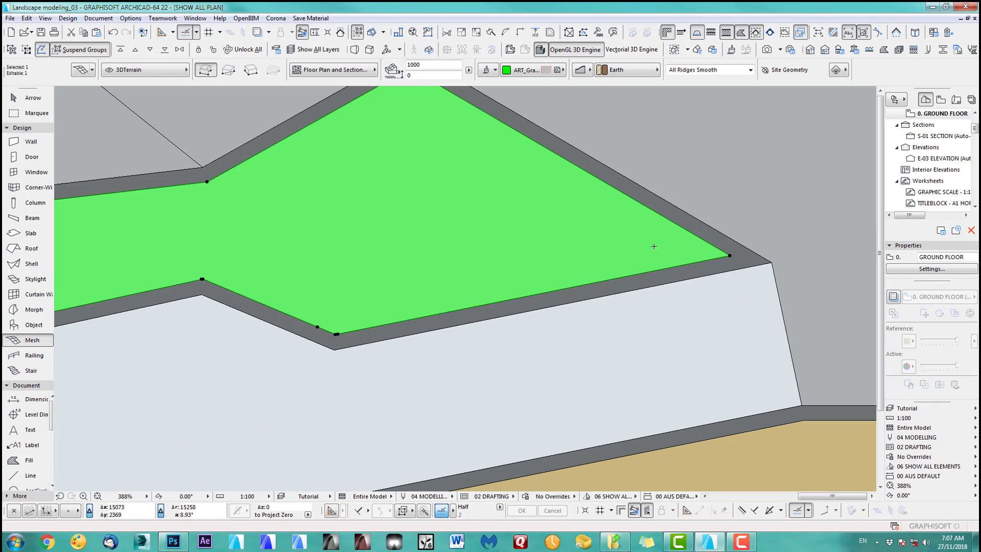
scroll(427, 326, "up", 5)
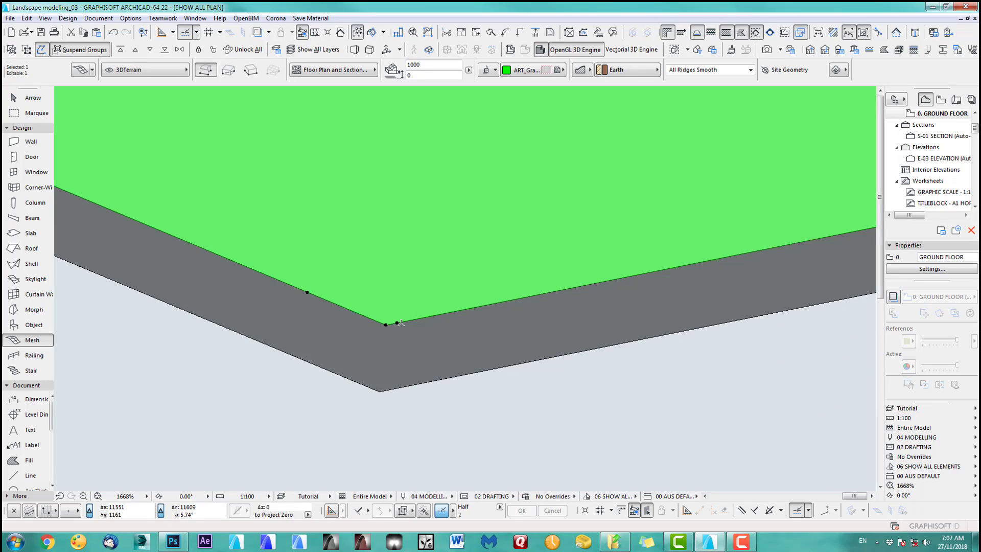
left_click(397, 321)
key("Escape")
left_click(307, 293)
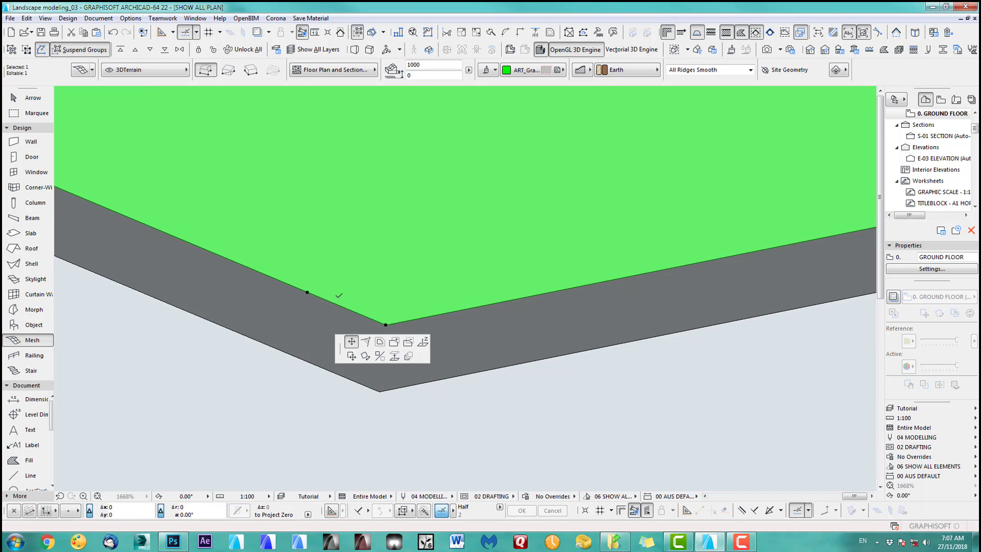
left_click(389, 320)
scroll(389, 320, "down", 3)
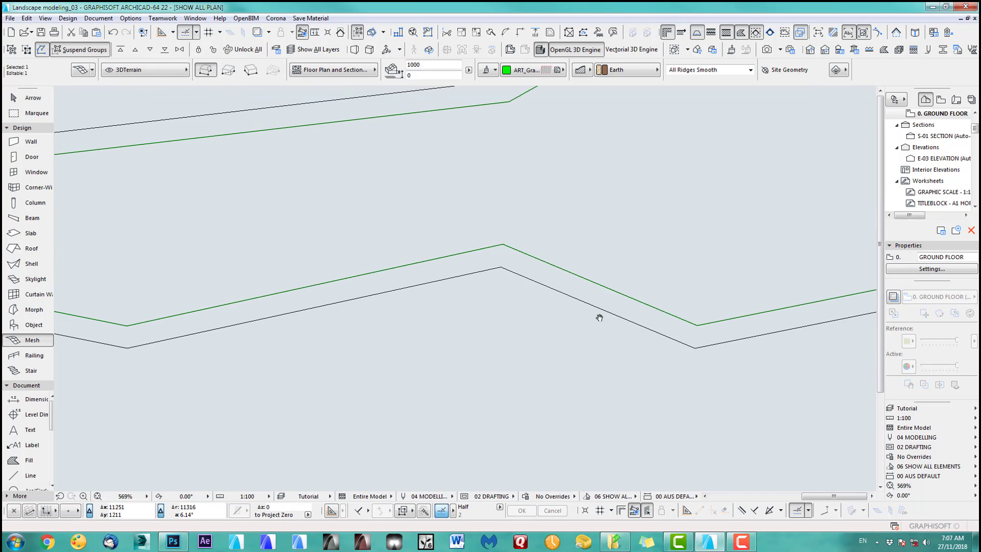
Merge the extra nodes at the middle and left-hand front bends of the lower planter's grass mesh into their corner nodes.
scroll(504, 250, "up", 5)
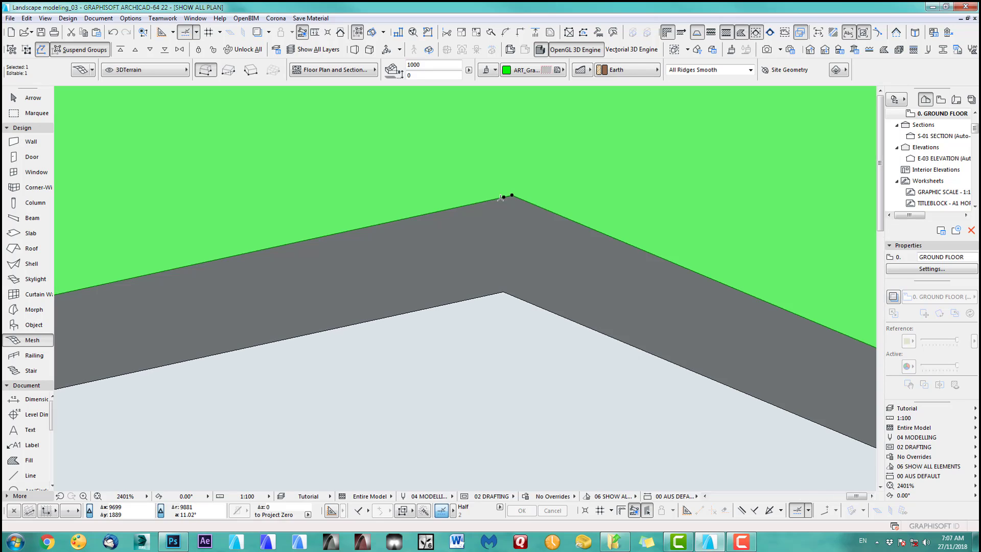
left_click(507, 195)
scroll(510, 194, "down", 5)
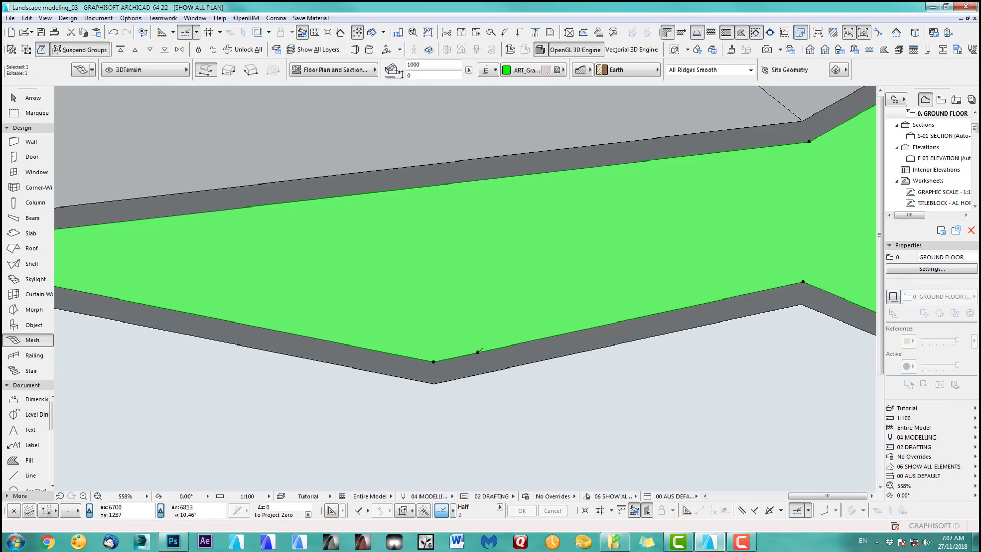
left_click(478, 350)
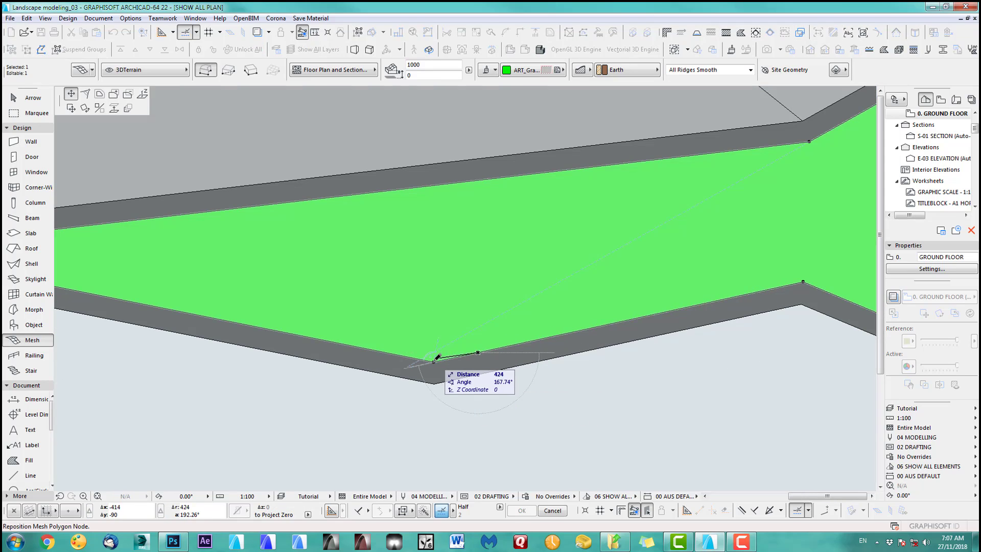
scroll(553, 368, "down", 2)
scroll(598, 342, "down", 1)
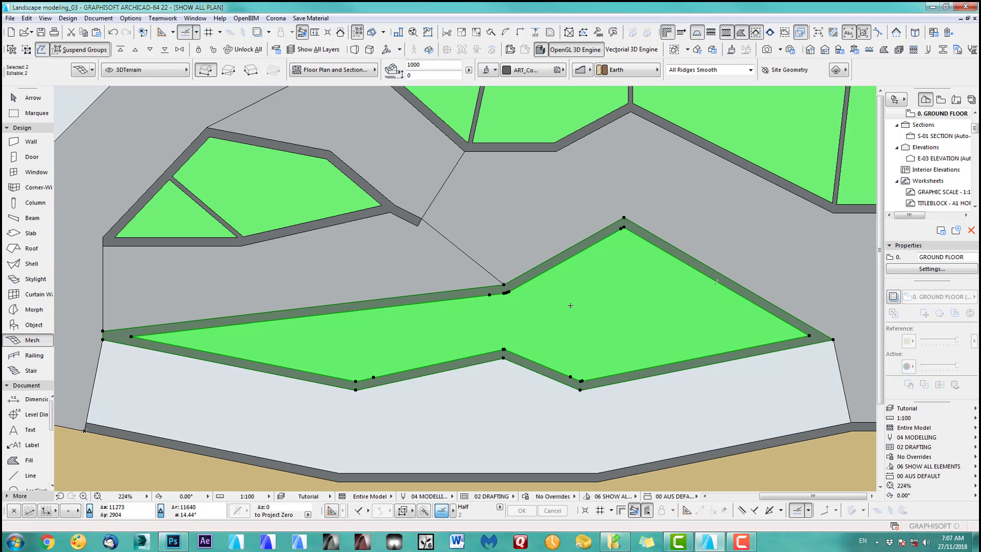
Show the lower planter's wall and grass meshes in 3D and raise the grass mesh's back corner nodes to the wall top.
key("F3")
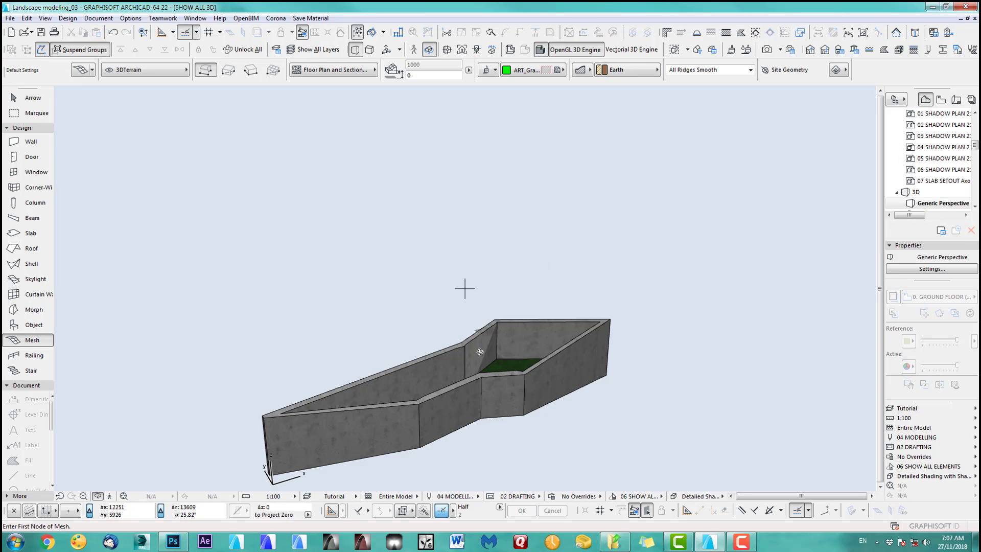
middle_click_drag(463, 287, 521, 392)
scroll(528, 344, "up", 3)
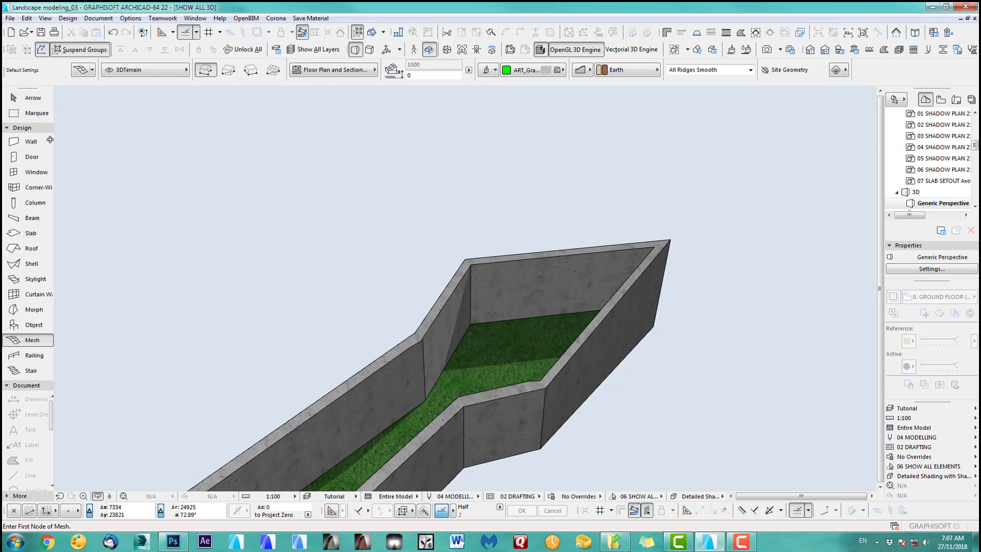
left_click(36, 100)
left_click(475, 325)
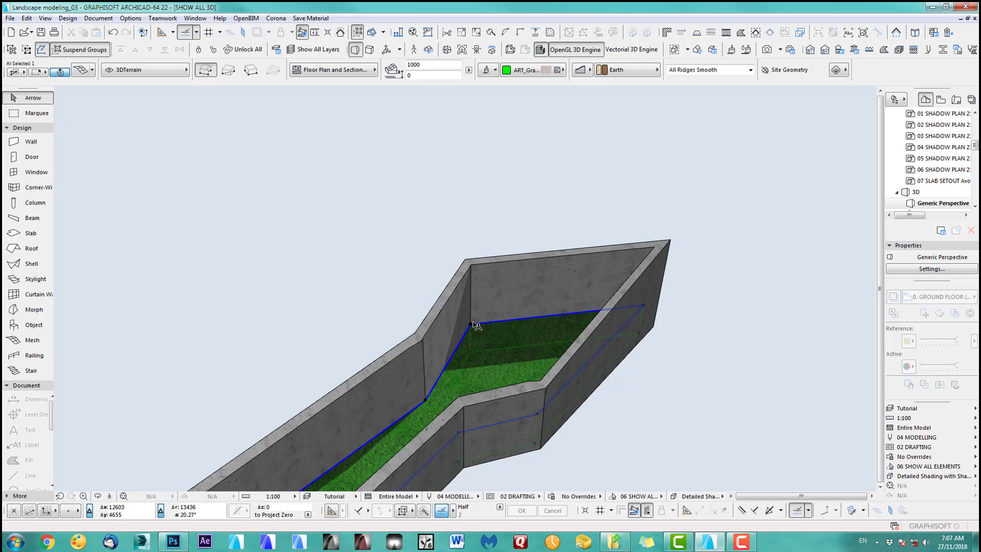
left_click(472, 325)
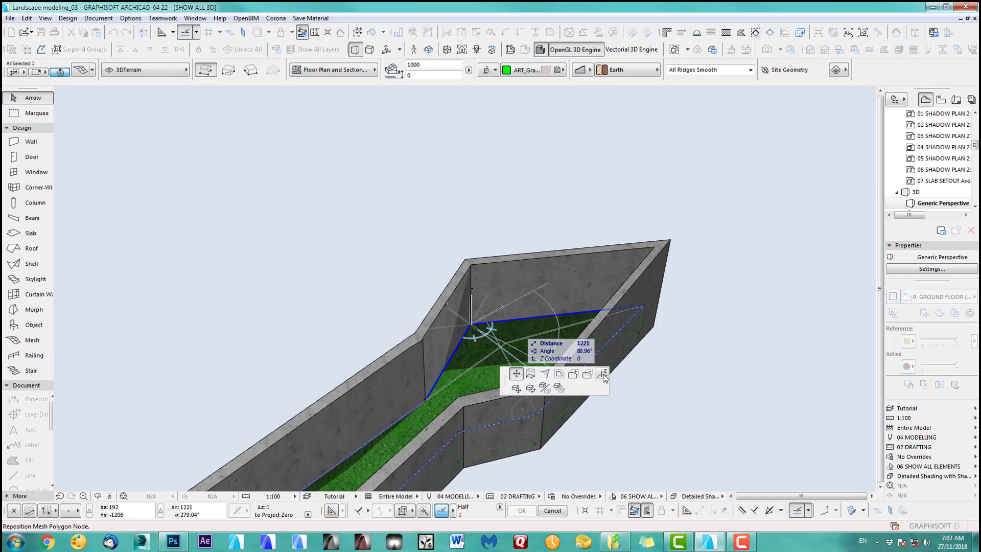
left_click(602, 374)
left_click(473, 262)
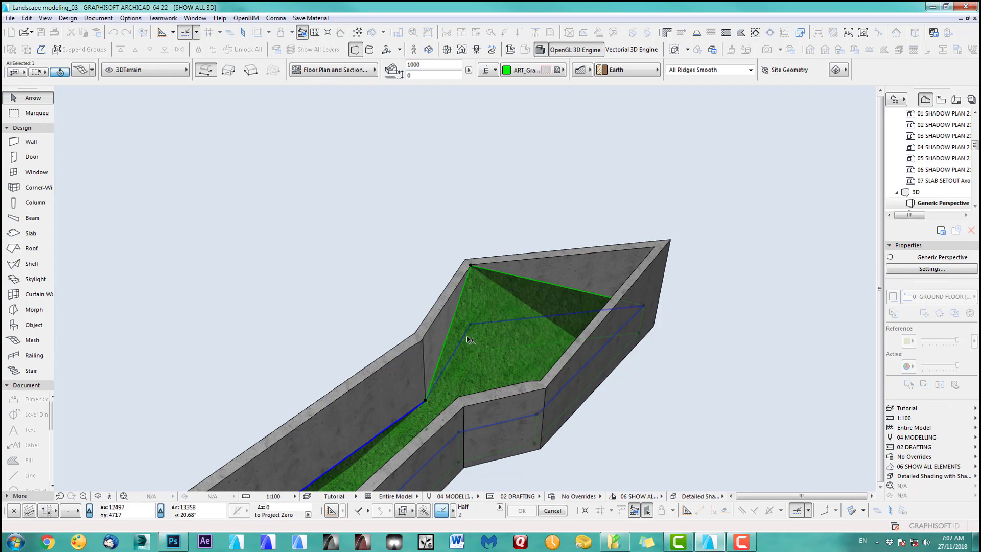
left_click(425, 401)
left_click(554, 450)
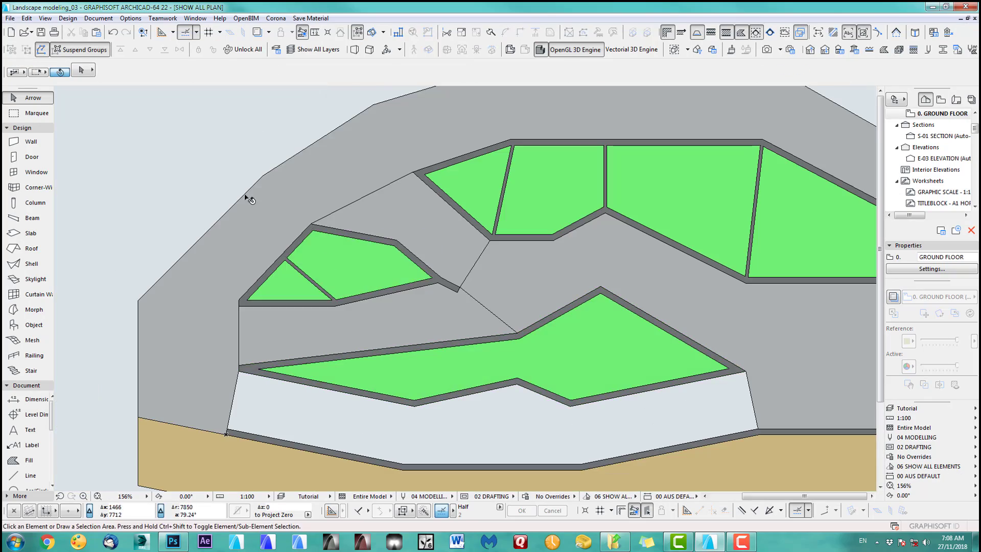
Merge the redundant nodes of the grass mesh in the upper planter's triangular cell into its three corner nodes on the floor plan.
scroll(479, 167, "up", 2)
left_click(580, 228)
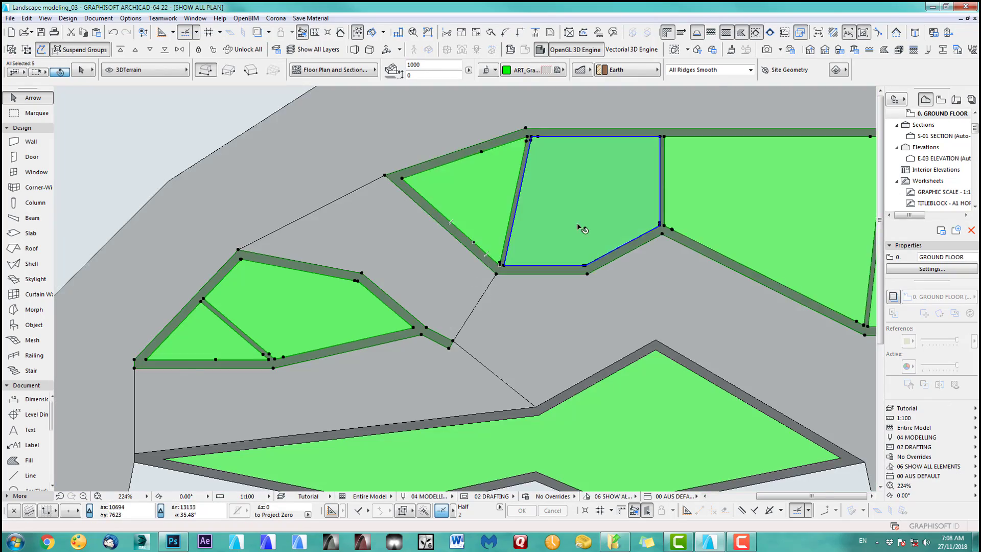
scroll(489, 401, "up", 4)
left_click(489, 400)
scroll(442, 403, "down", 2)
left_click(442, 403)
scroll(228, 239, "up", 2)
middle_click_drag(228, 240, 520, 324)
scroll(520, 324, "down", 4)
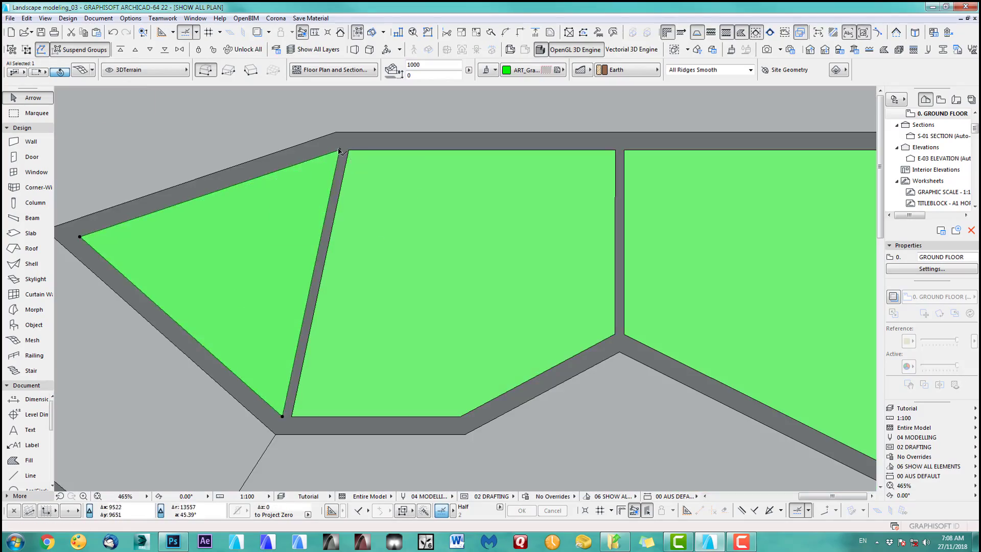
Show the upper planter in 3D and raise the grass corner nodes in its two larger cells to the wall's top edge.
key("F3")
left_click(644, 354)
left_click(670, 291)
left_click(718, 273)
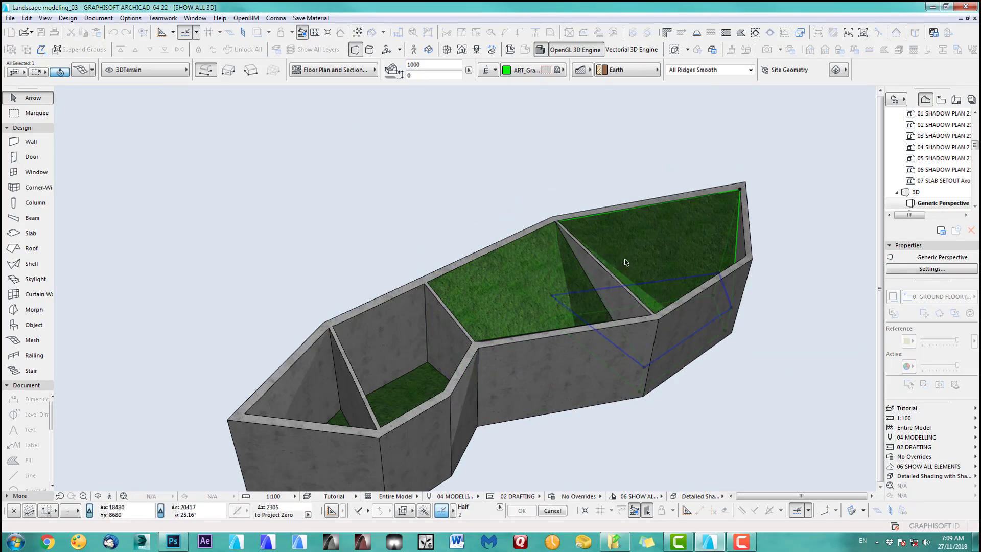
left_click(627, 262)
Raise the low grass mesh corner nodes in the remaining planter cells along the inner wall faces.
middle_click_drag(408, 394, 532, 351)
left_click(532, 351)
left_click(469, 379)
left_click(458, 273)
middle_click_drag(664, 250, 352, 220)
left_click(546, 259)
left_click(466, 268)
left_click(464, 180)
Adjust the height of the selected grass mesh's low corner node against the concrete wall in 3D.
middle_click_drag(398, 152, 422, 238)
scroll(356, 323, "up", 5)
left_click(377, 330)
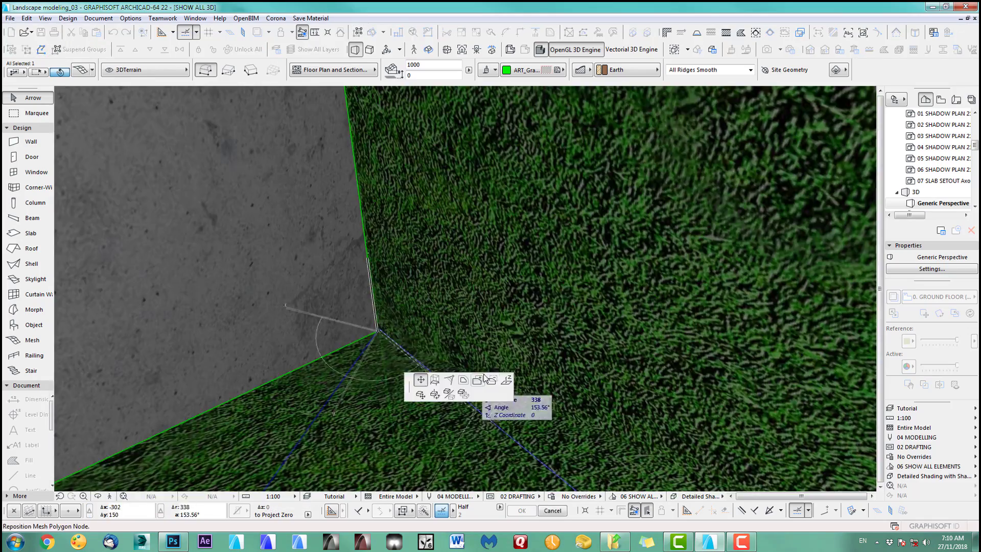
scroll(470, 390, "down", 8)
left_click(499, 388)
middle_click_drag(511, 388, 494, 298)
left_click(633, 329)
Merge the redundant node of the selected grass mesh into its corner beside the dividing wall on the floor plan.
key("F2")
left_click(546, 272)
left_click(374, 383)
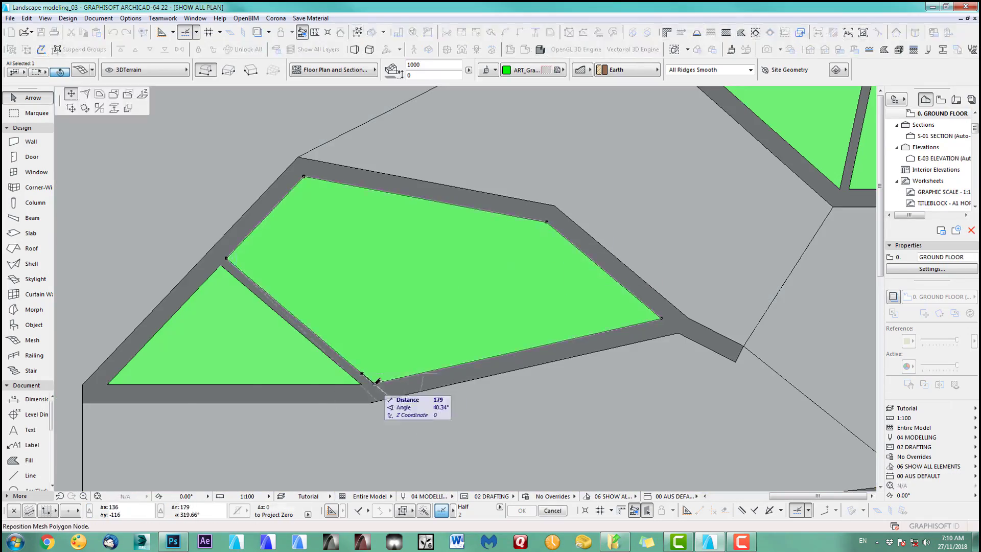
Isolate the small two-cell planter with its grass in 3D and raise the low grass corner nodes to the wall tops.
left_click(371, 403, "shift")
key("F5")
left_click(365, 337)
left_click(352, 259)
left_click(409, 401)
left_click(399, 316)
left_click(560, 471)
left_click(573, 392)
mouse_move(573, 392)
middle_mouse_down("shift")
mouse_move(281, 307)
mouse_move(577, 379)
middle_mouse_up("shift")
scroll(280, 307, "up", 5)
left_click(333, 382)
left_click(302, 278)
left_click(565, 390)
Show the entire model in 3D and examine the grass-filled planters and the gravel surfaces between them.
key("F2")
key("F5")
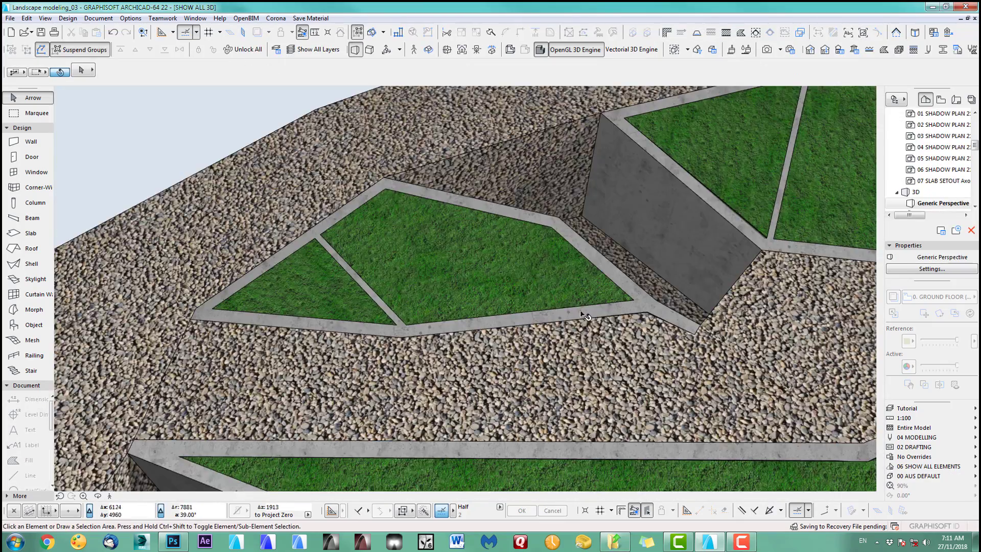
scroll(460, 312, "down", 5)
middle_click_drag(554, 345, 591, 287)
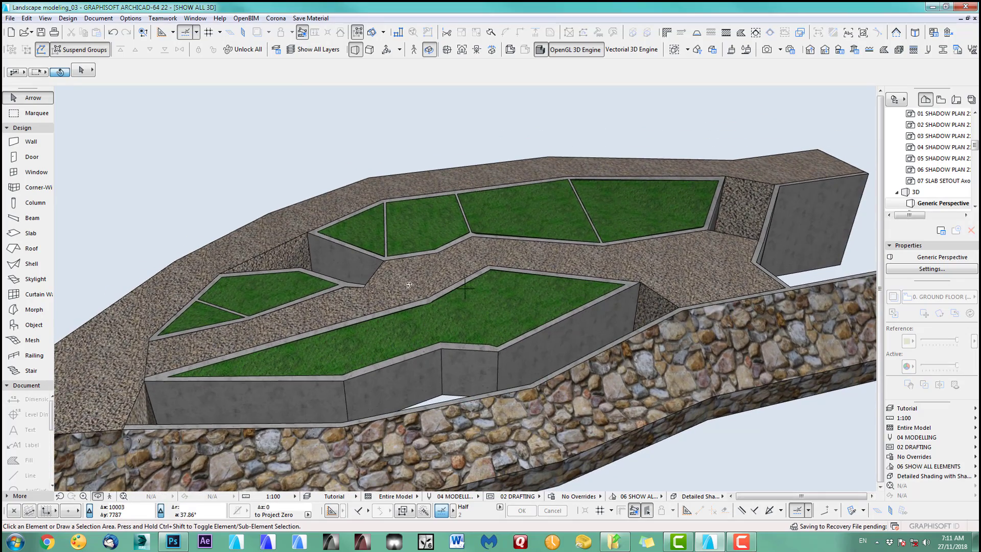
scroll(464, 288, "up", 3)
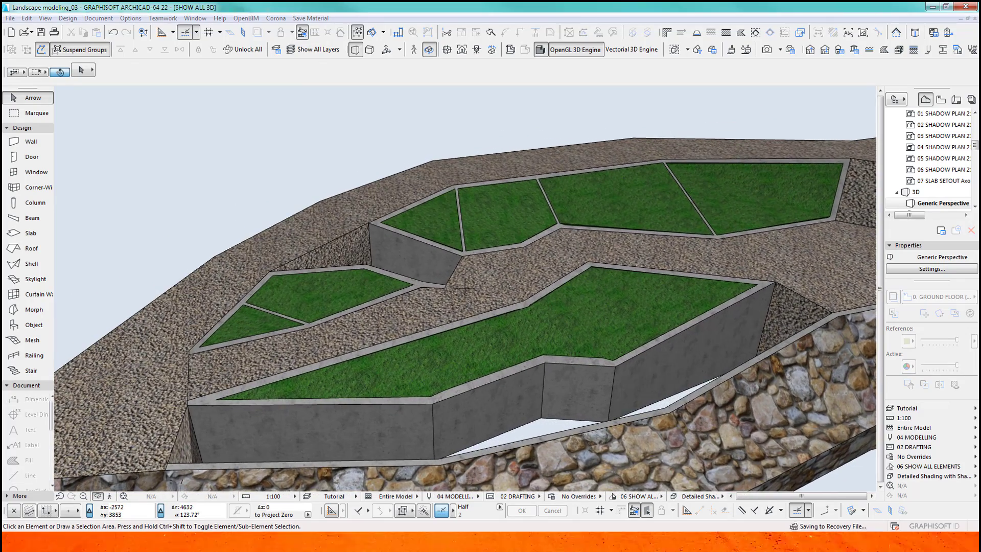
scroll(465, 288, "down", 5)
scroll(469, 366, "up", 8)
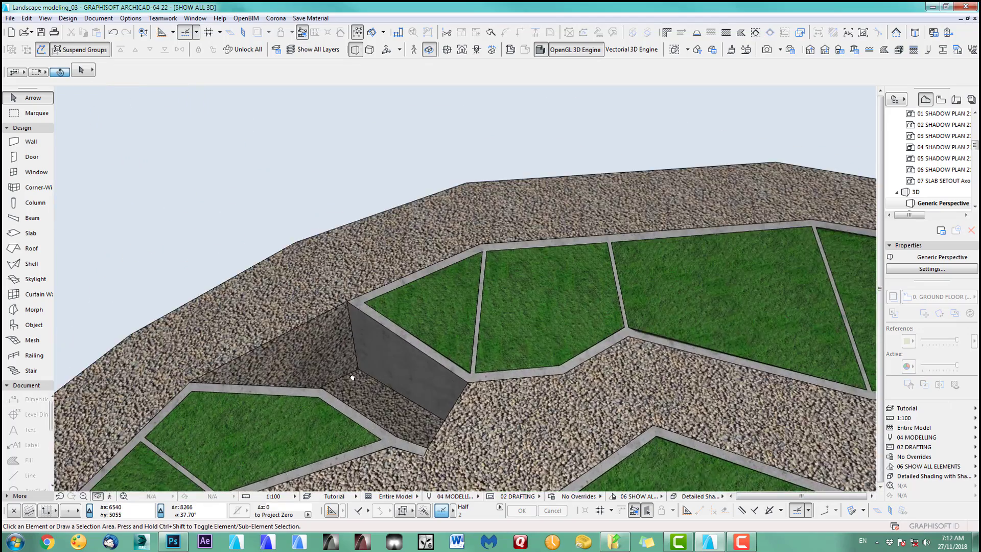
Raise the two nodes of the sunken gravel mesh beside the upper planter's end wall to that wall's top corners.
middle_click_drag(352, 377, 327, 320, "shift")
left_click(37, 115)
left_click(44, 100)
left_click(376, 365)
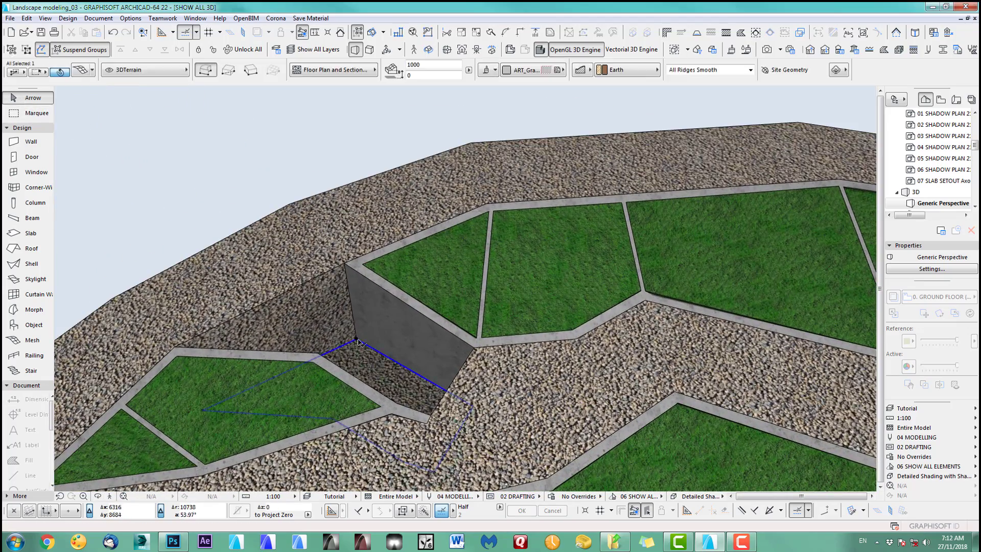
left_click(357, 339)
left_click(486, 344)
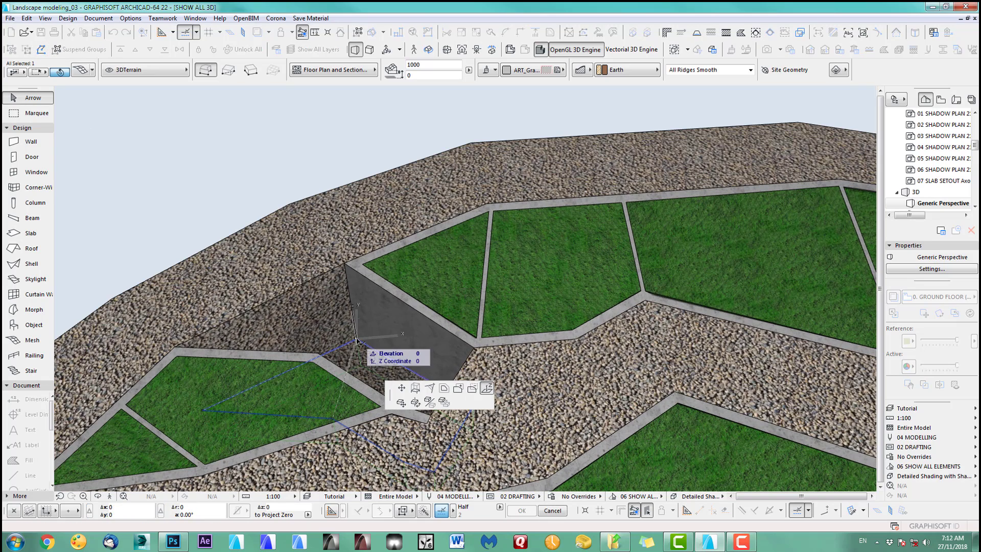
left_click(352, 265)
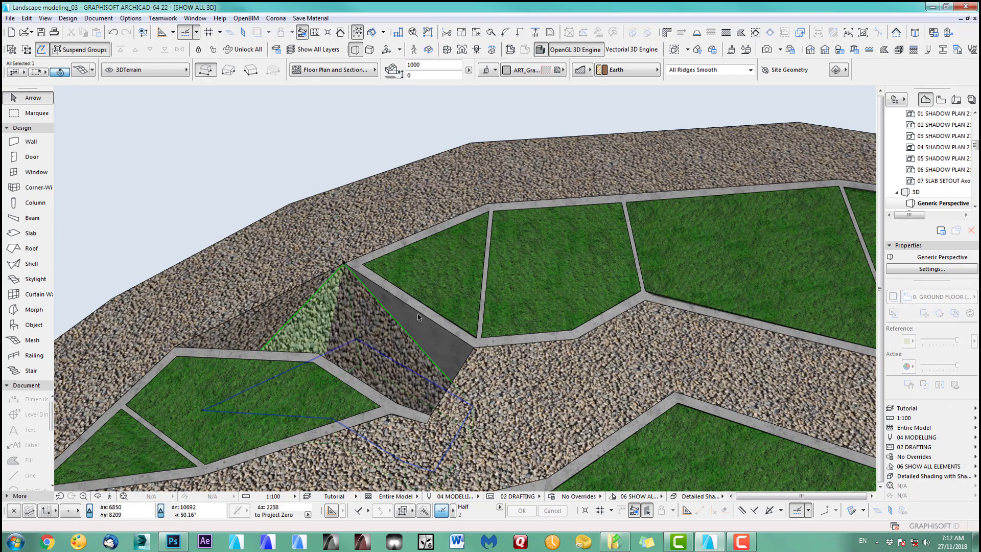
left_click(472, 408)
left_click(473, 347)
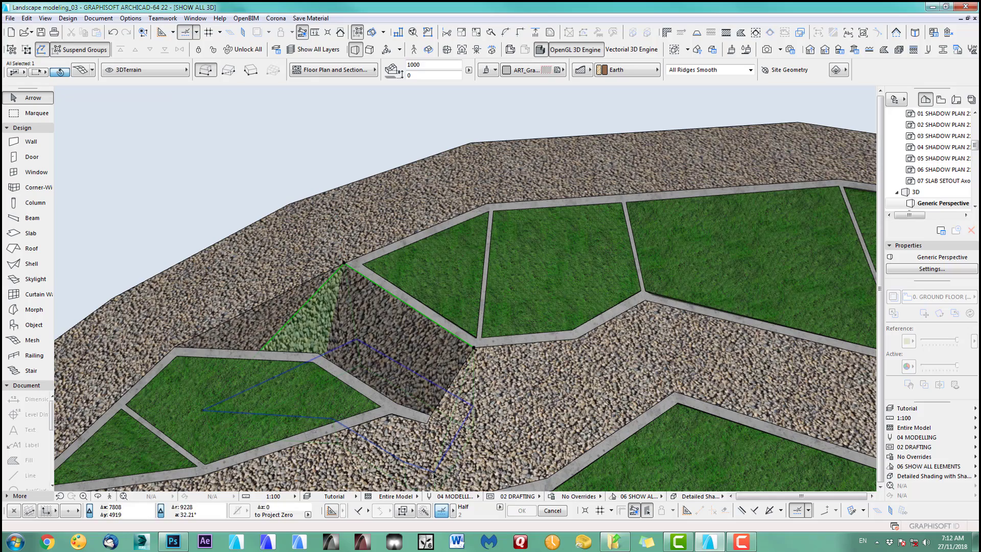
Raise the sunken gravel mesh's nodes at the small planter's wall end, back corner and bend to the wall top.
scroll(460, 445, "up", 5)
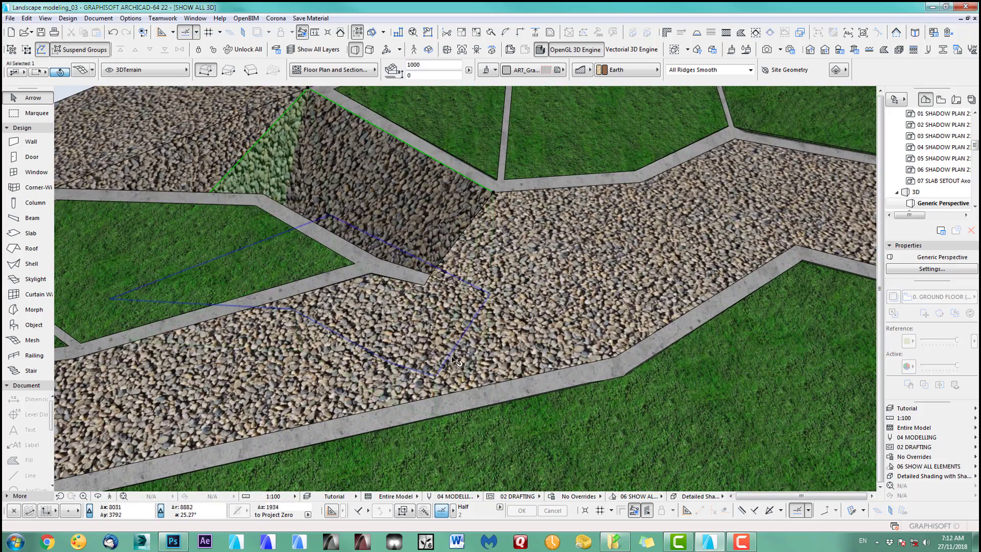
left_click(433, 377)
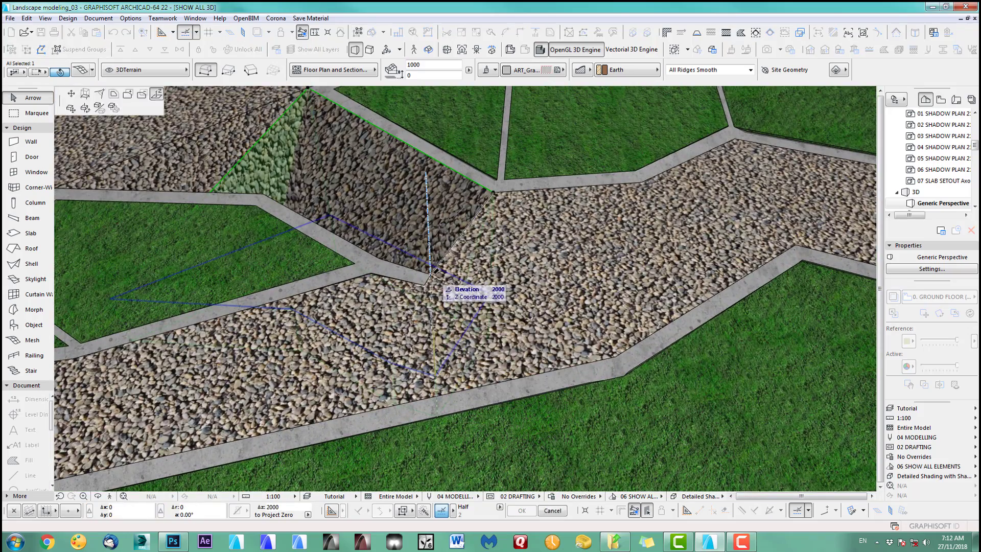
left_click(433, 271)
middle_click_drag(287, 280, 435, 274)
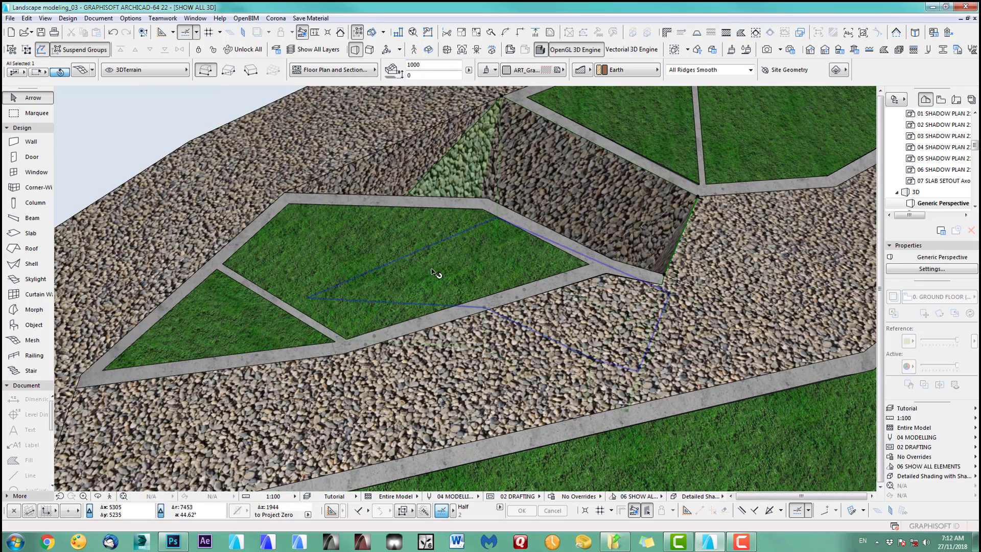
left_click(310, 299)
left_click(295, 232)
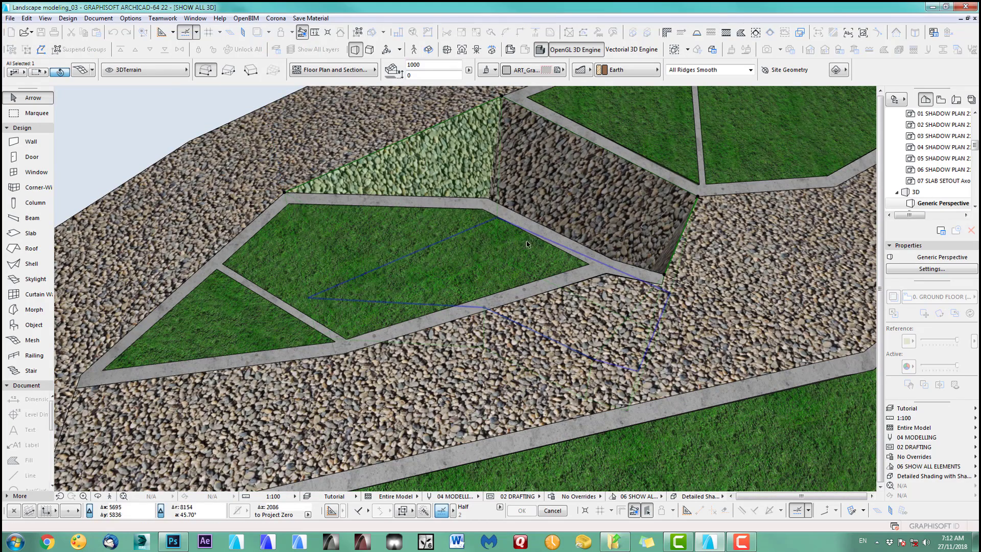
left_click(484, 307)
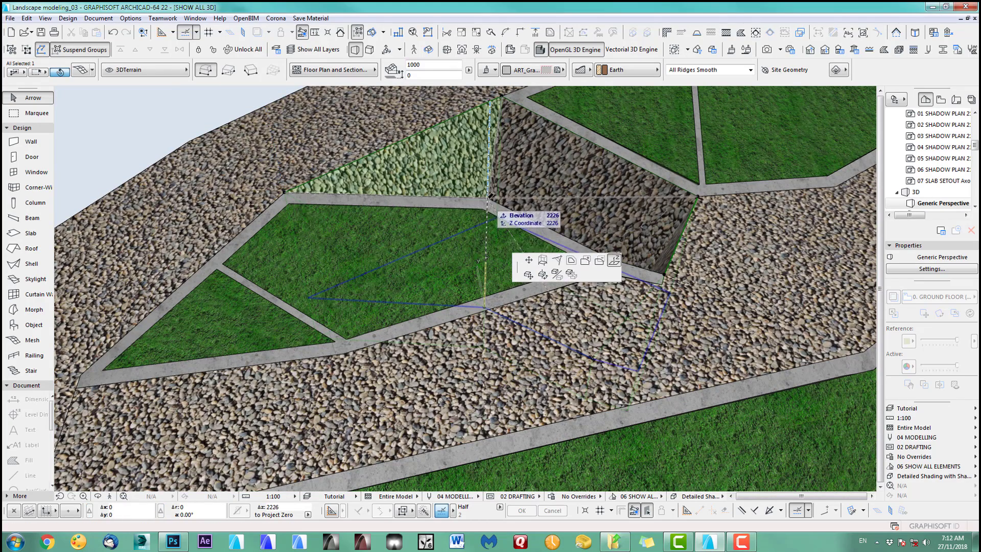
left_click(490, 195)
Isolate the gravel mesh and the adjoining small planter in 3D and bring their shared edge into close view.
middle_click_drag(613, 368, 564, 352)
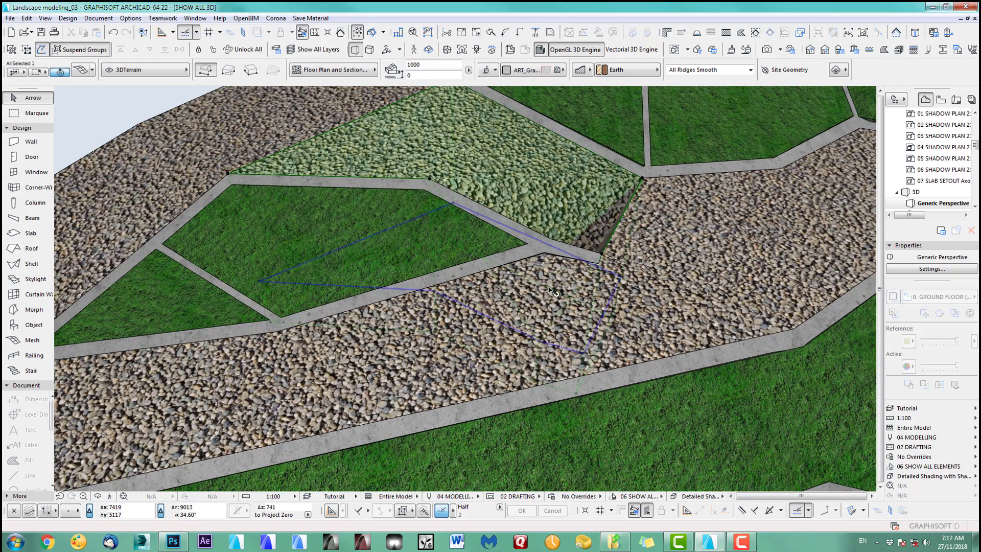
left_click(424, 187, "shift")
key("F5")
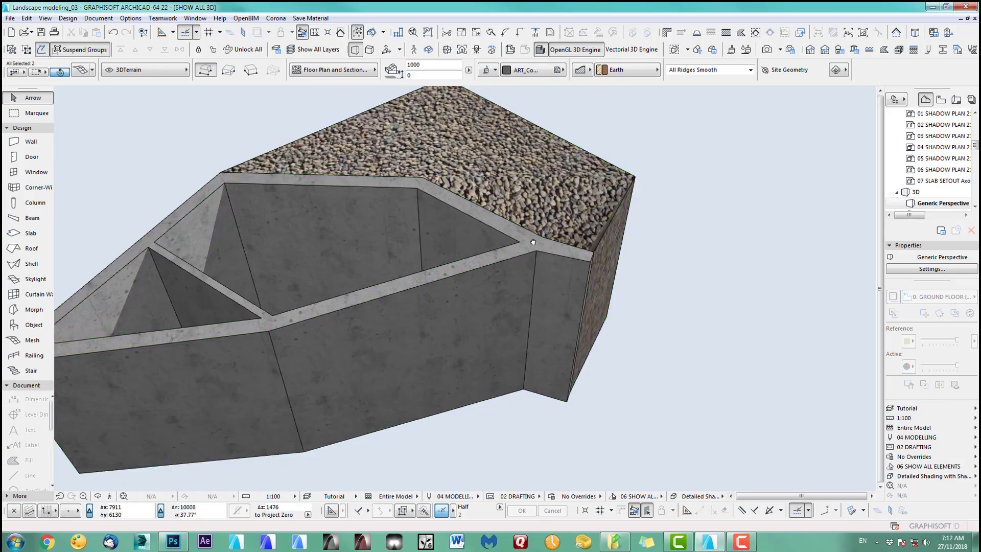
middle_click_drag(522, 242, 376, 350, "shift")
scroll(331, 328, "up", 6)
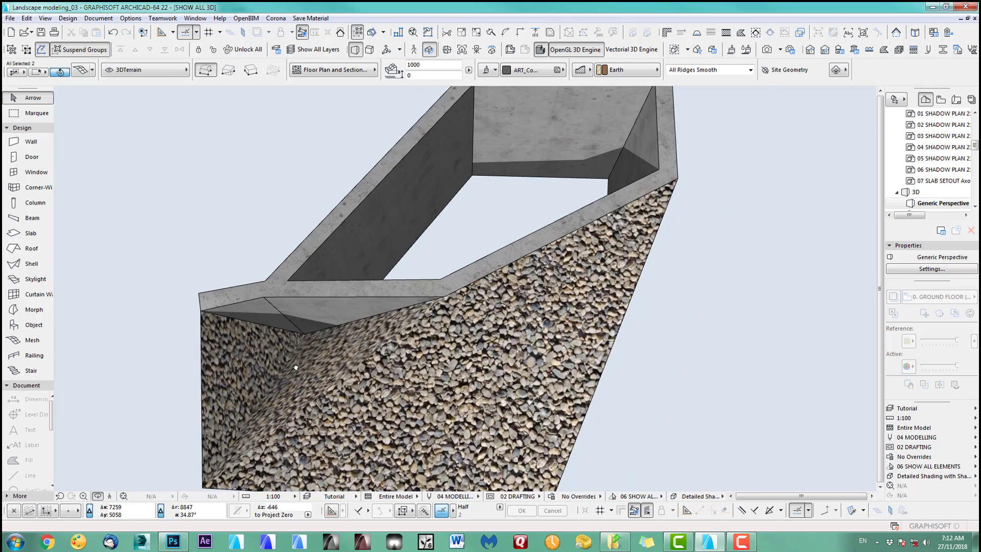
key("Escape")
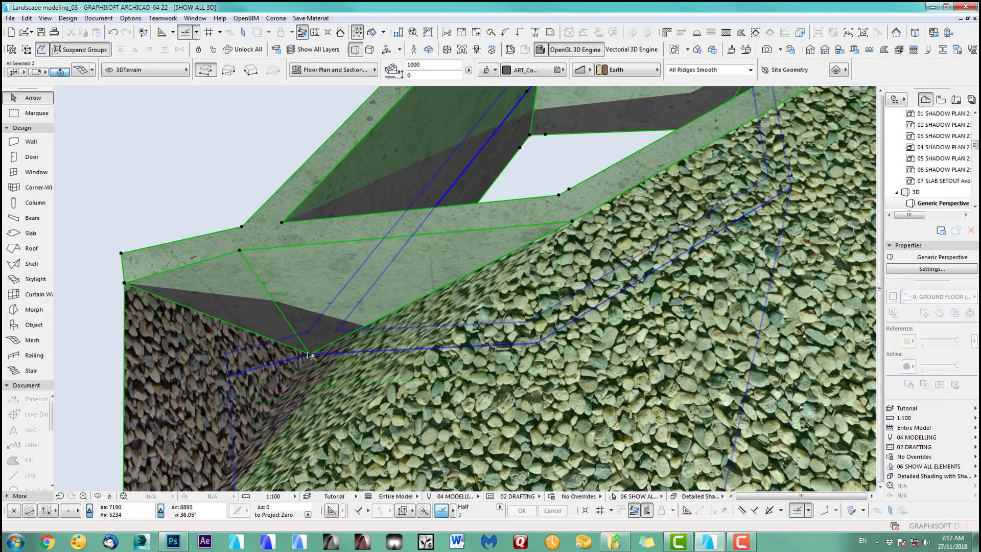
left_click(309, 356)
scroll(310, 353, "up", 2)
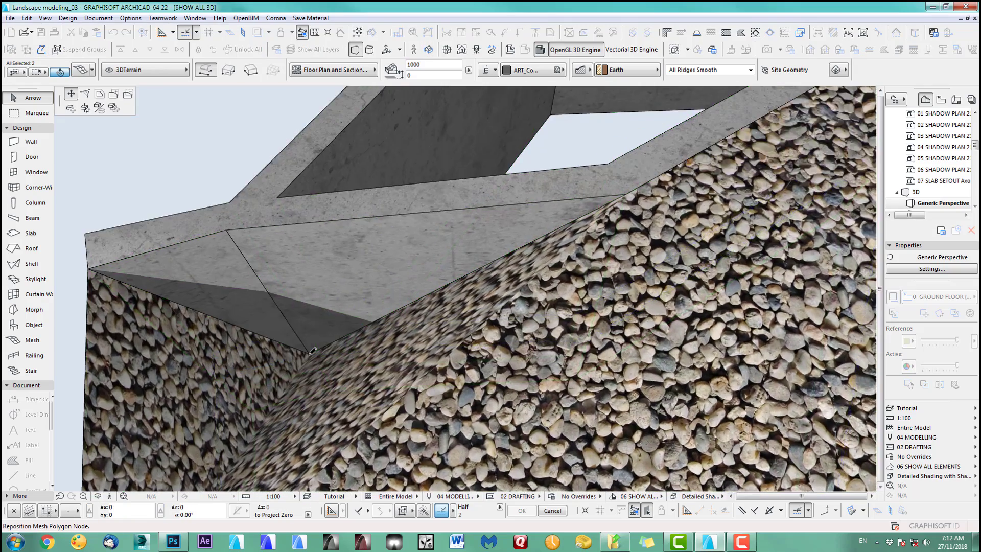
scroll(310, 351, "up", 5)
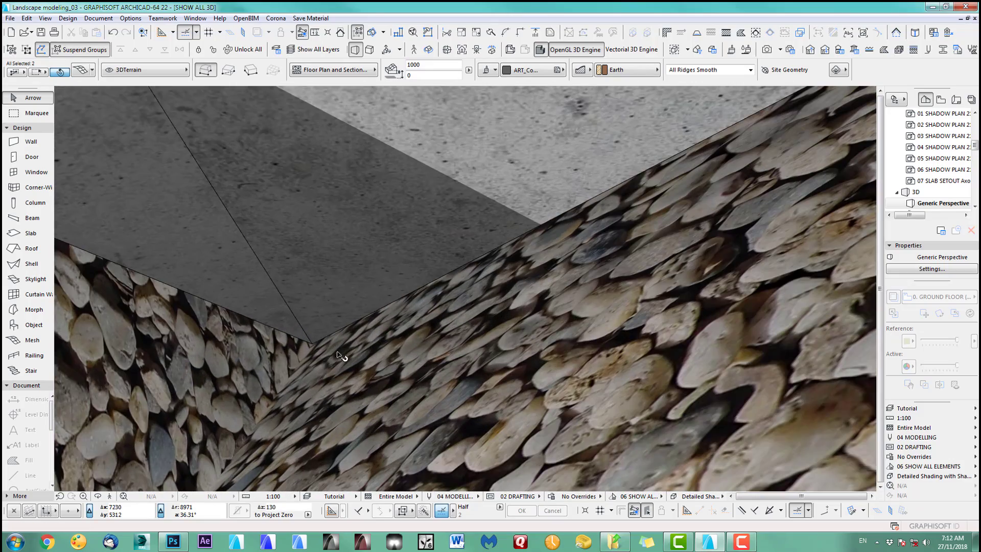
left_click(311, 346)
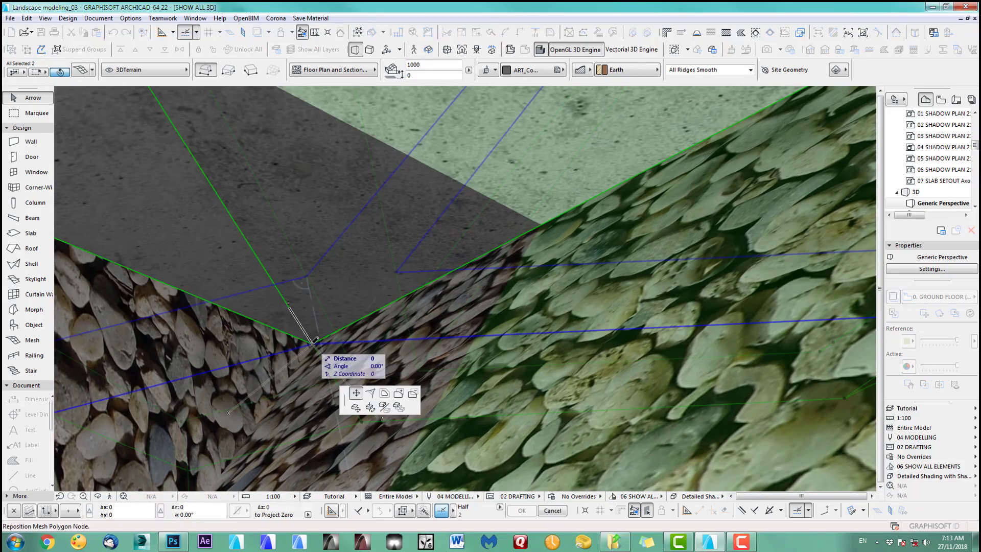
key("Escape")
scroll(313, 357, "up", 3)
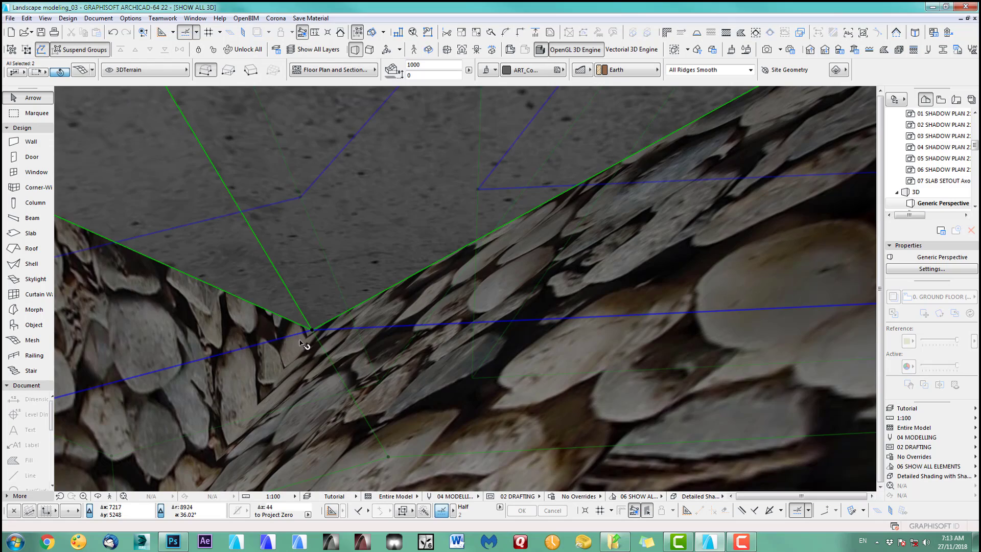
Raise the gravel mesh's remaining low node along the small planter's wall to the wall's top edge.
scroll(304, 345, "down", 8)
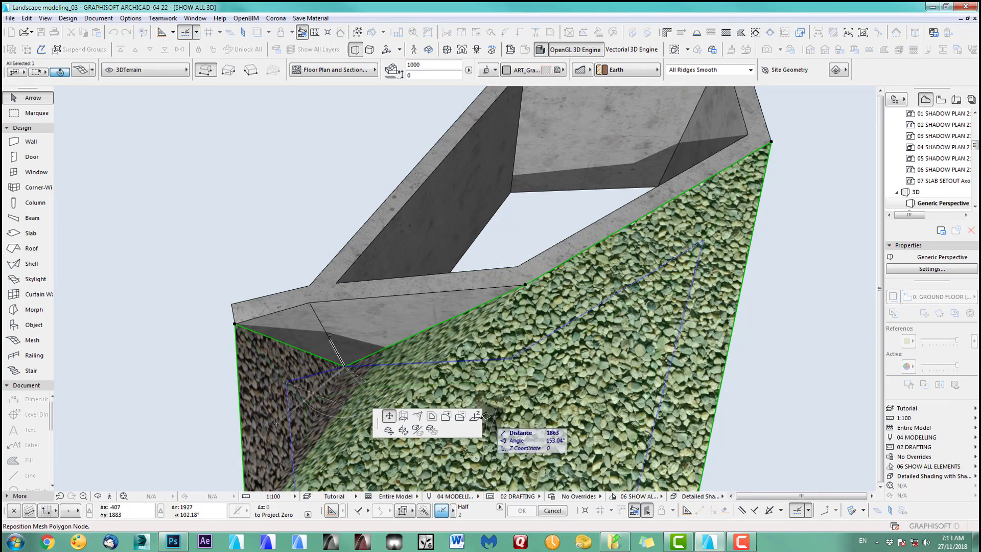
left_click(475, 417)
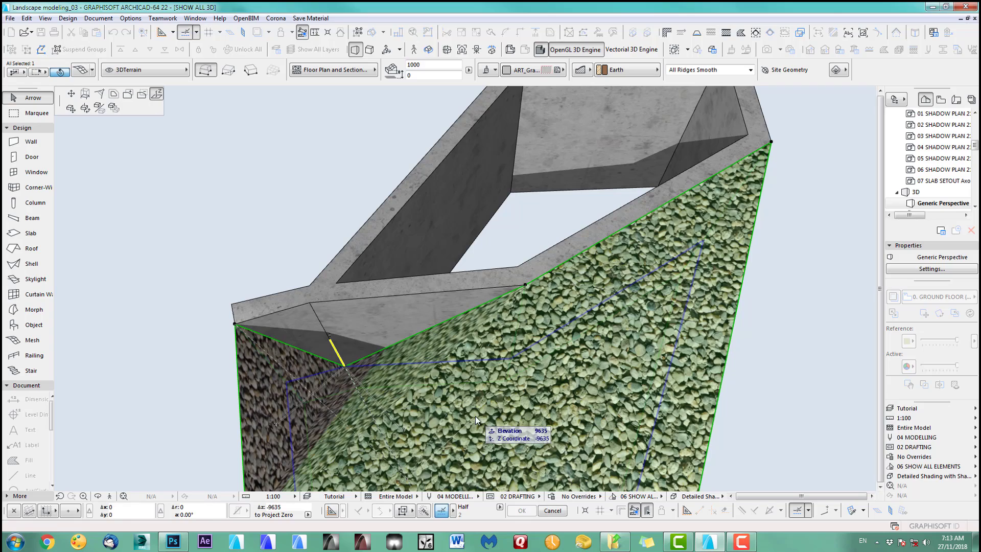
left_click(311, 298)
scroll(390, 241, "down", 4)
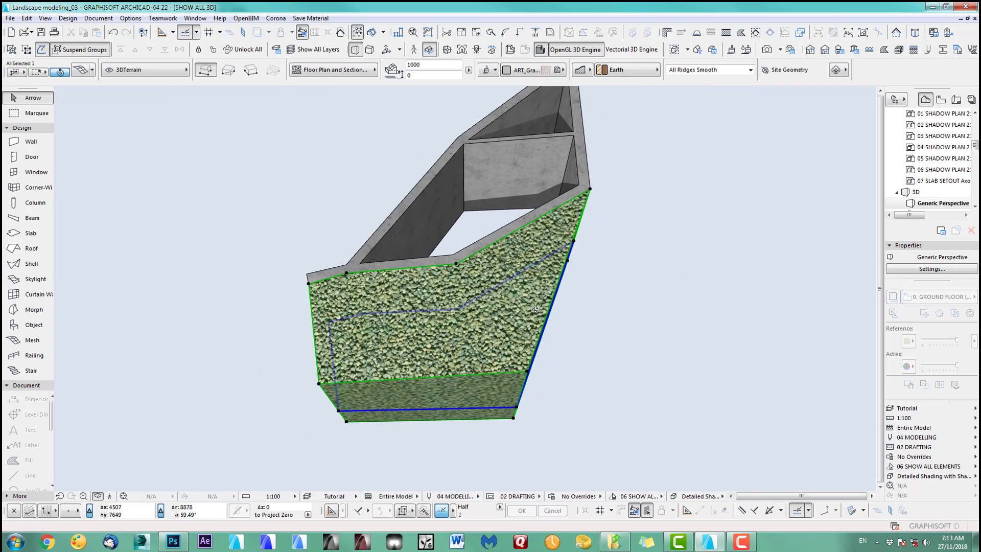
Using the grass mesh settings, draw a thin triangular helper mesh on the floor plan across the open end between the two straight walls.
middle_click_drag(535, 309, 447, 307, "shift")
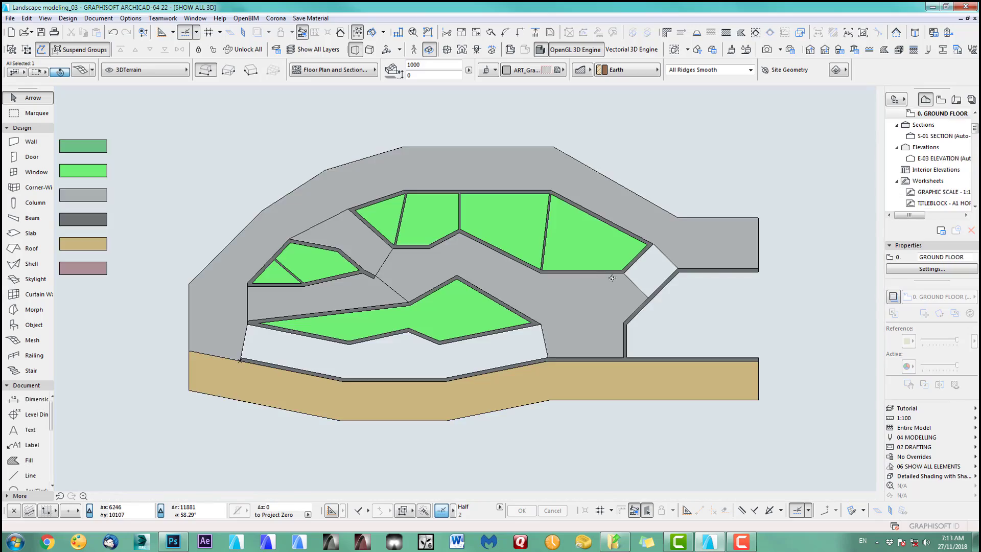
middle_click_drag(485, 291, 670, 371, "shift")
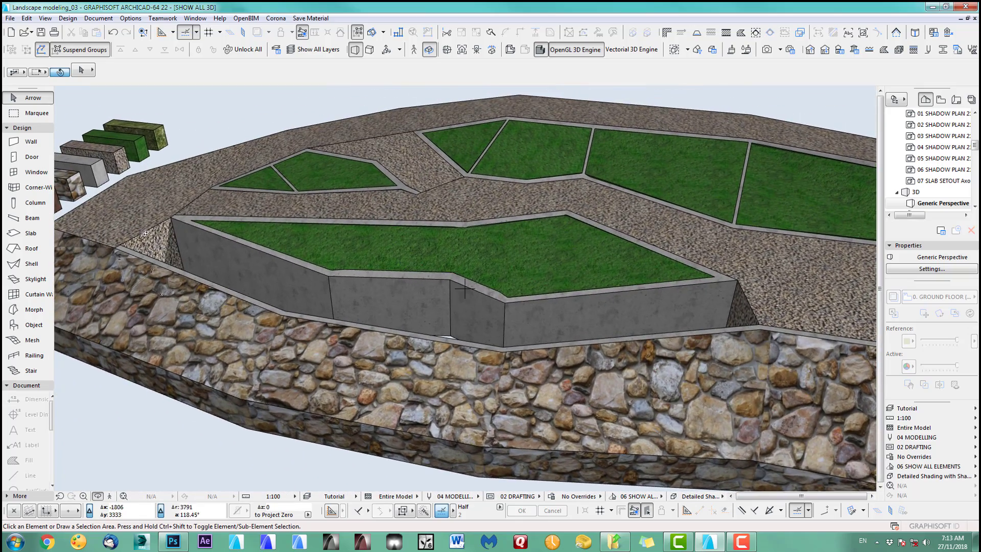
middle_click_drag(642, 318, 370, 297, "shift")
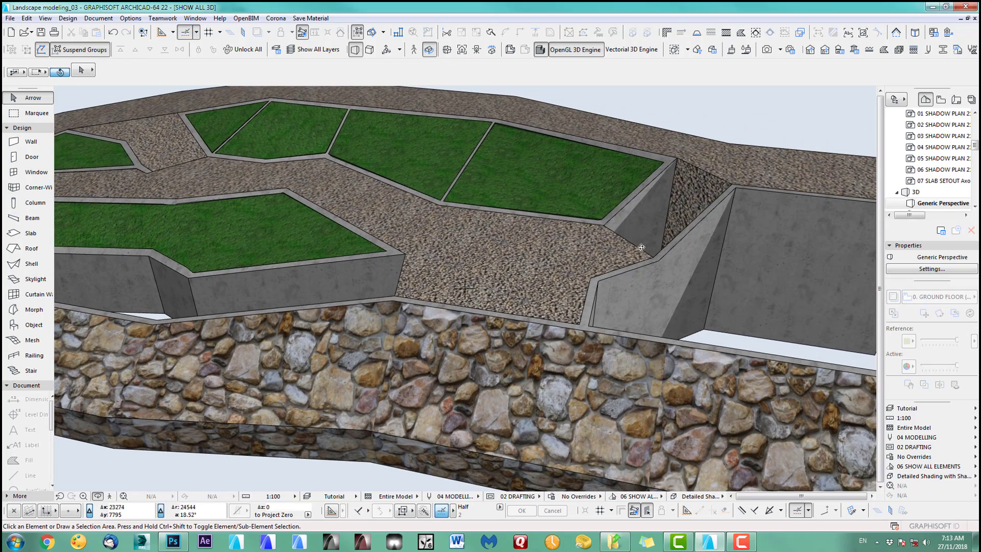
middle_click_drag(689, 307, 728, 240, "shift")
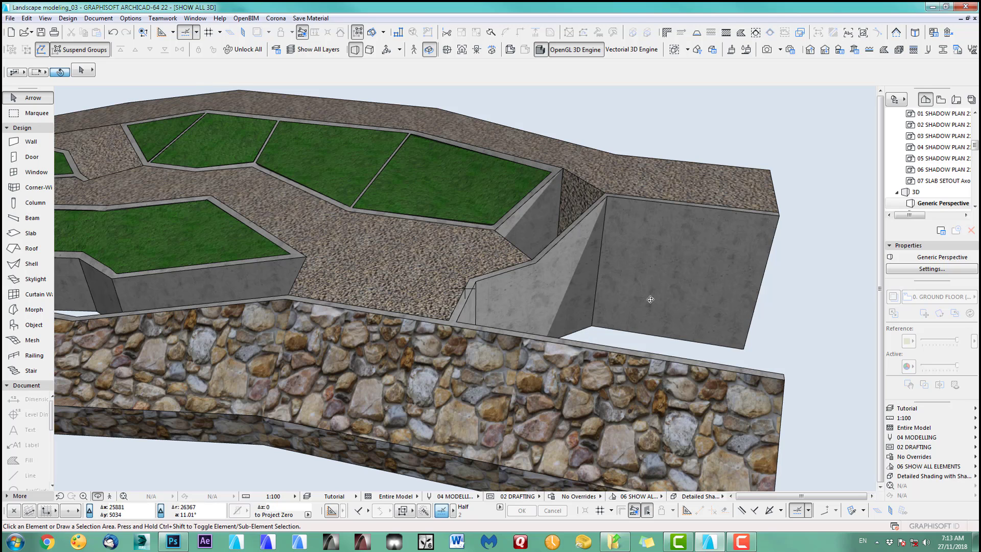
key("F2")
scroll(652, 300, "up", 5)
scroll(378, 197, "down", 1)
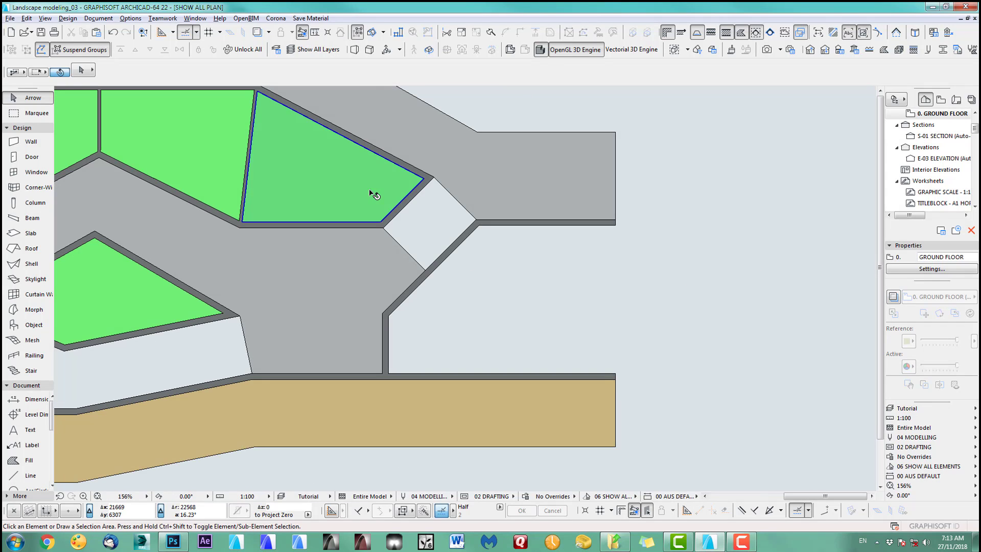
left_click(369, 193, "alt")
left_click(616, 224)
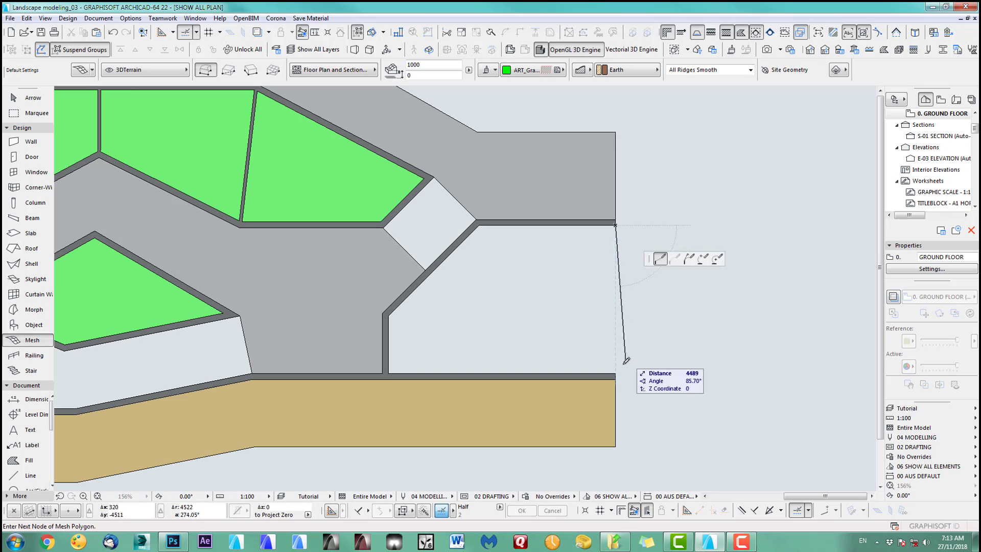
left_click(615, 372)
double_click(631, 370)
Fill the enclosed area between the walls with a grass mesh using the Magic Wand and delete the triangular helper mesh.
key("space")
left_click(559, 328)
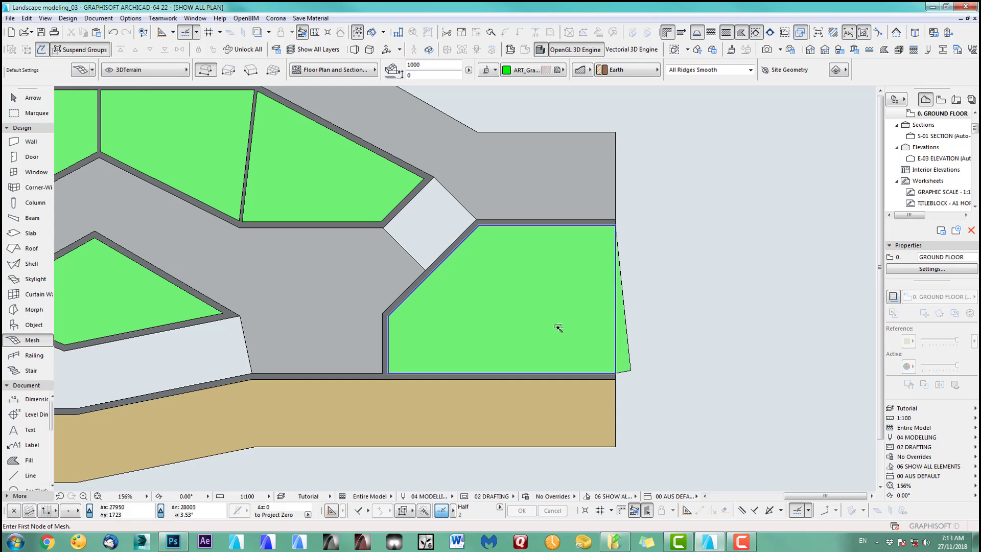
left_click(629, 349, "shift")
key("Delete")
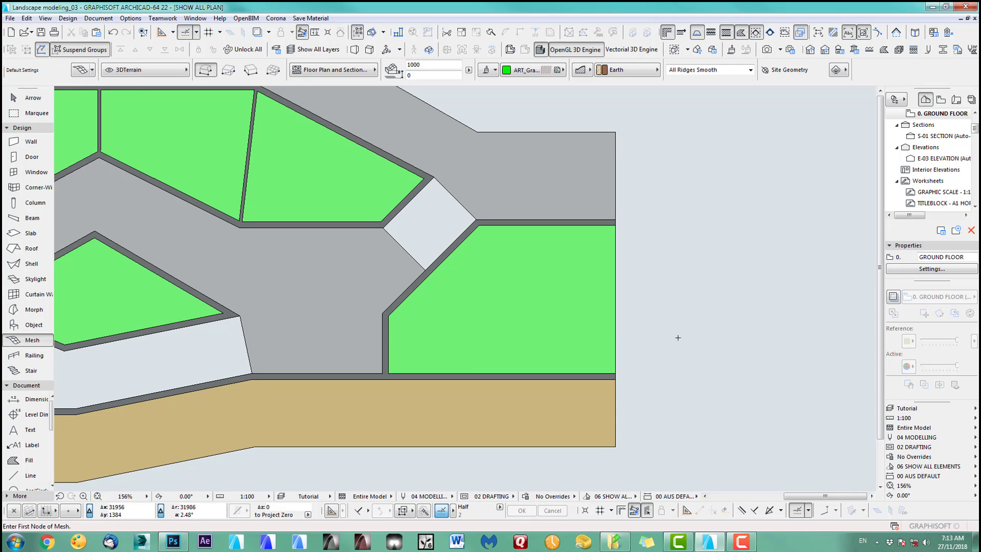
Change the mesh point height of the new grass mesh between the straight walls, applying it to all its points.
middle_click_drag(599, 324, 567, 330)
left_click(571, 333, "shift")
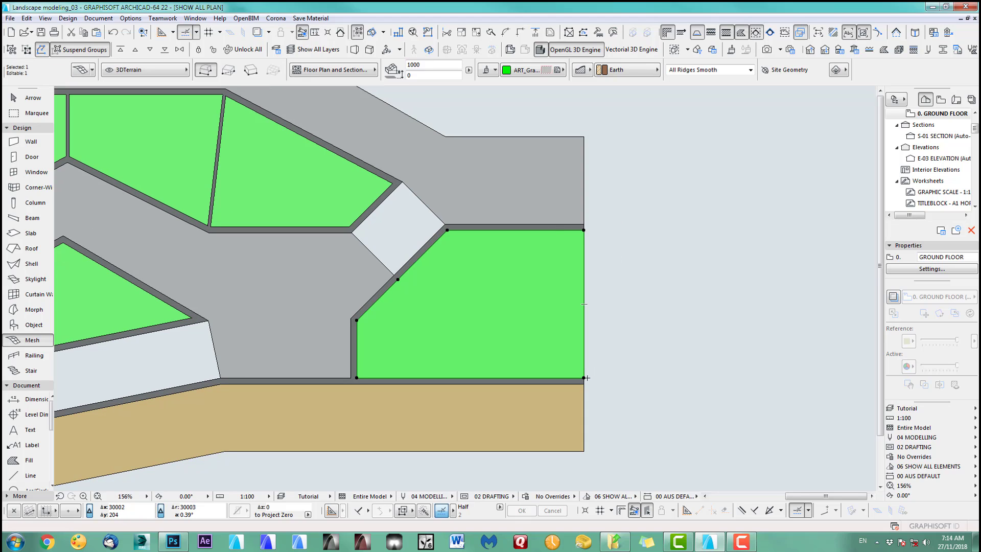
left_click(584, 377)
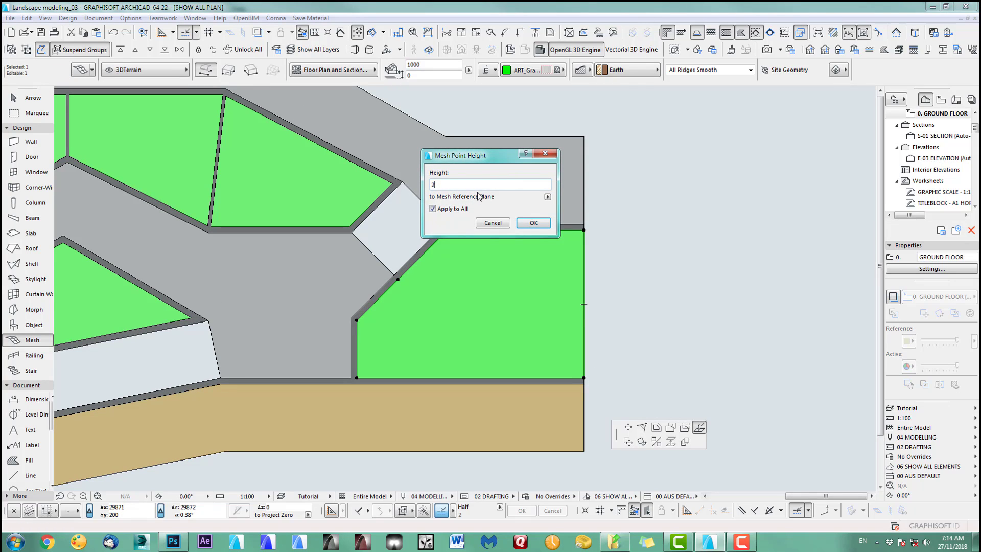
left_click(541, 225)
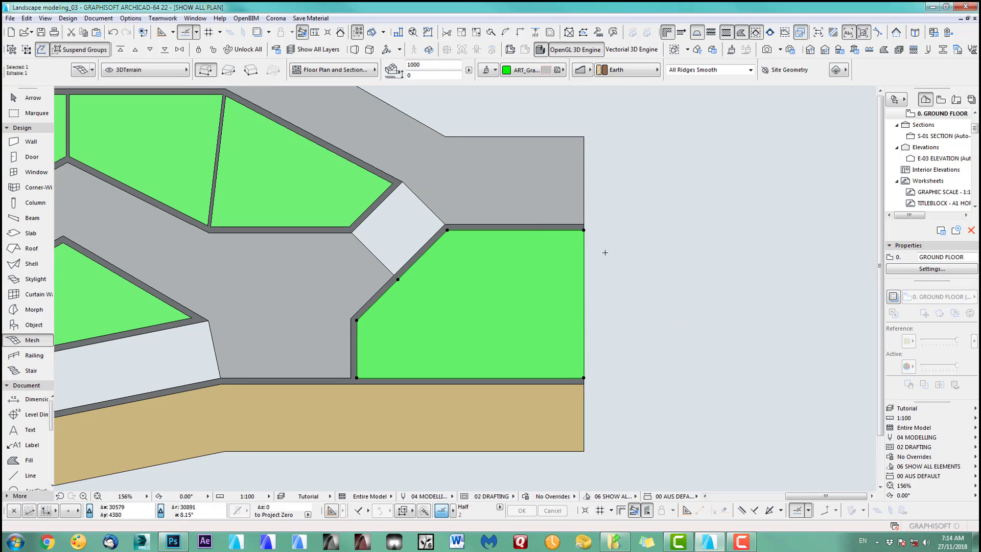
key("Escape")
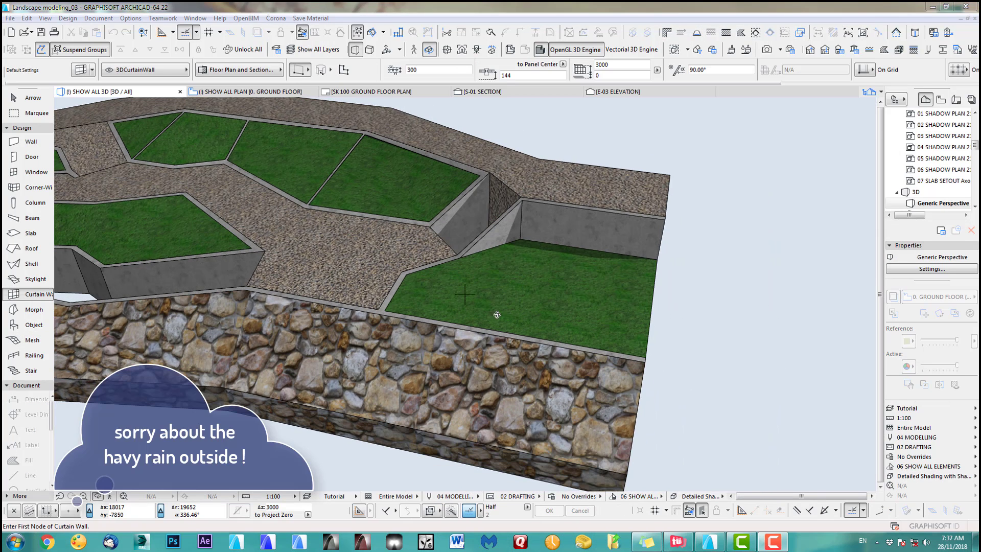
Activate the Roof tool and review its default geometry and ART_Walkway Planks override surfaces, keeping the 3DTerrain layer and 100 thickness.
left_click(483, 316)
mouse_move(478, 317)
left_mouse_down()
mouse_move(478, 331)
mouse_move(475, 322)
left_mouse_up()
scroll(420, 297, "down", 4)
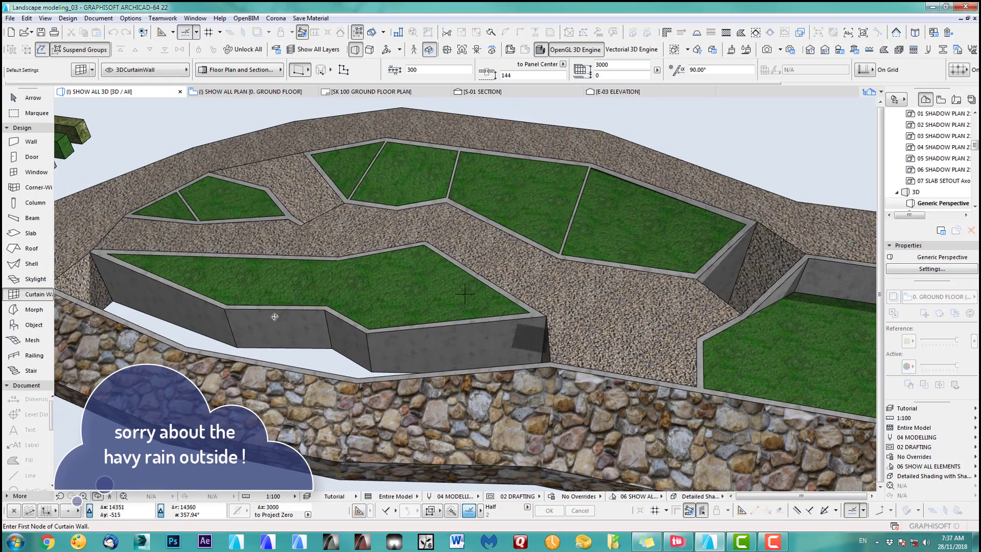
key("F2")
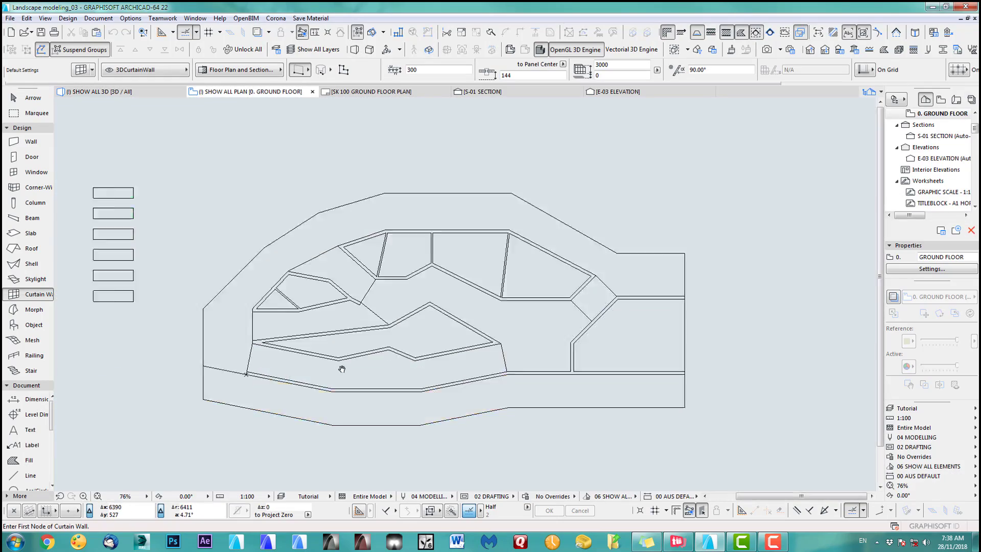
scroll(339, 368, "up", 2)
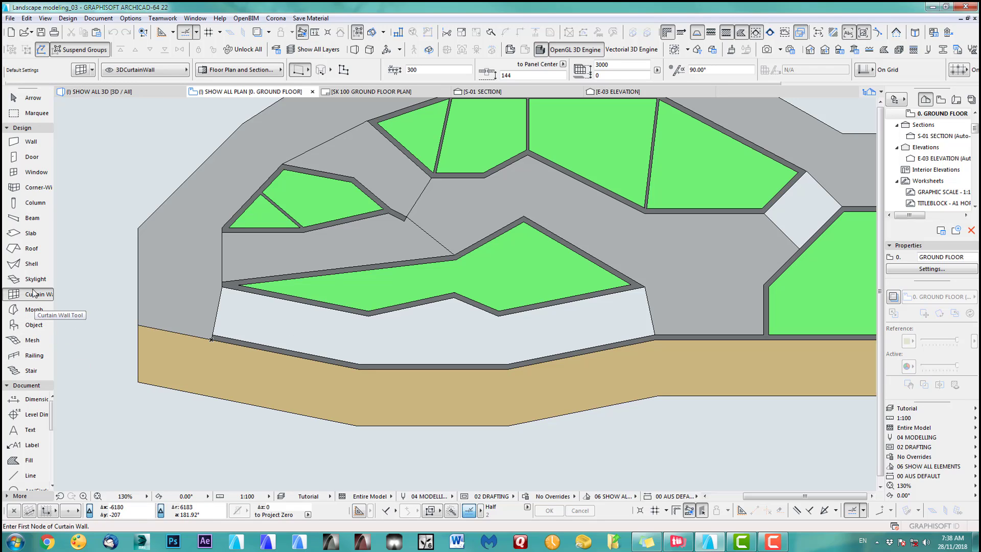
left_click(27, 250)
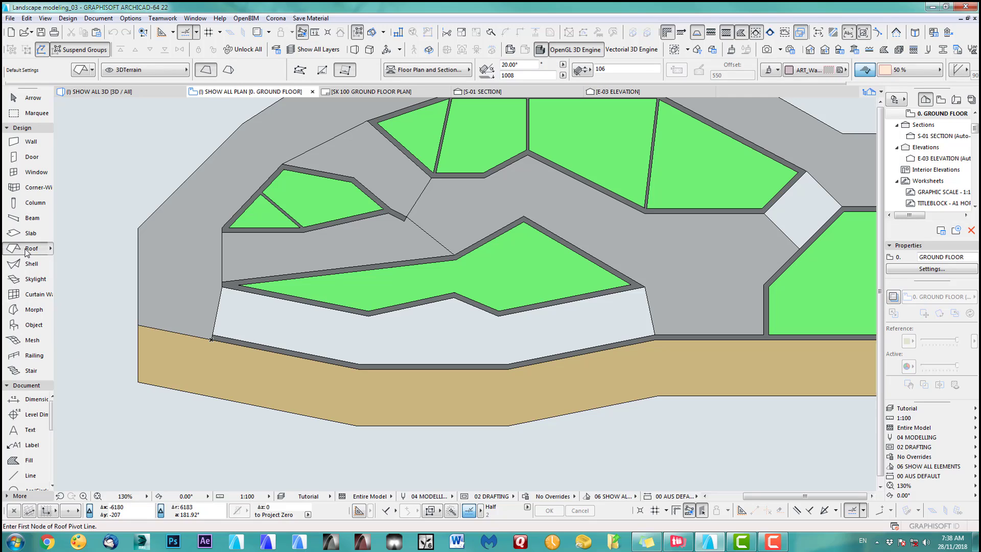
double_click(24, 251)
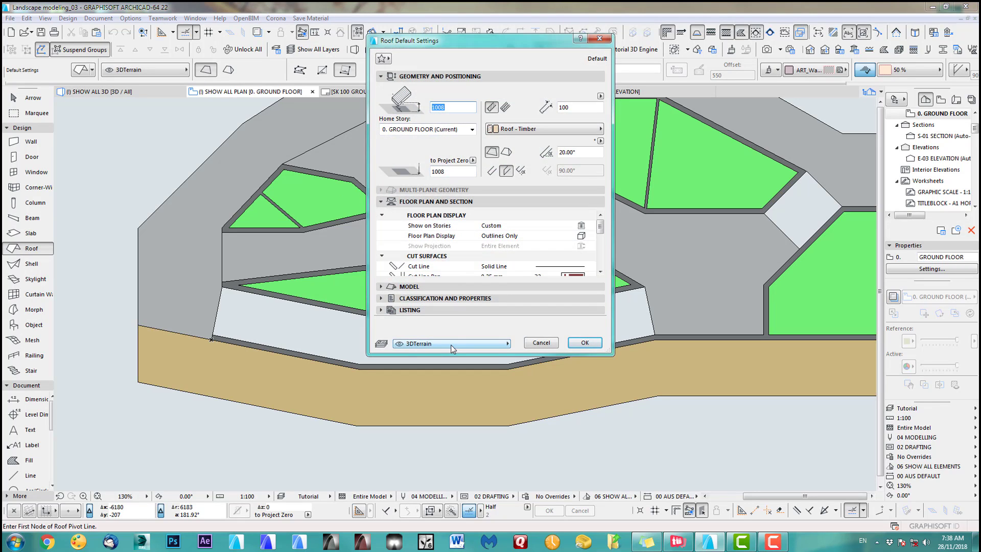
left_click(394, 289)
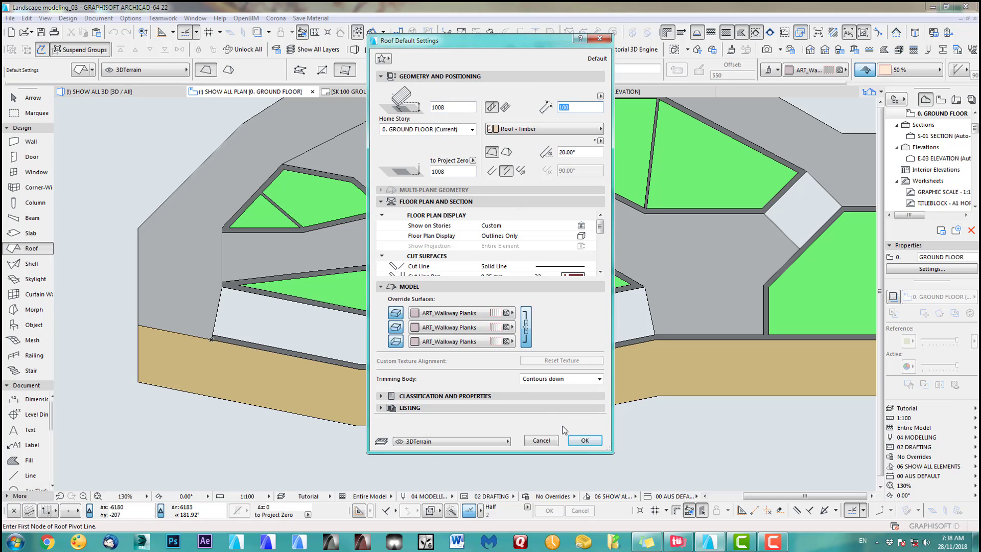
left_click(584, 440)
Draw a rotated rectangular roof over the open bay at the planter's pointed end, with its pivot line between the planter and retaining wall corners.
scroll(394, 350, "up", 5)
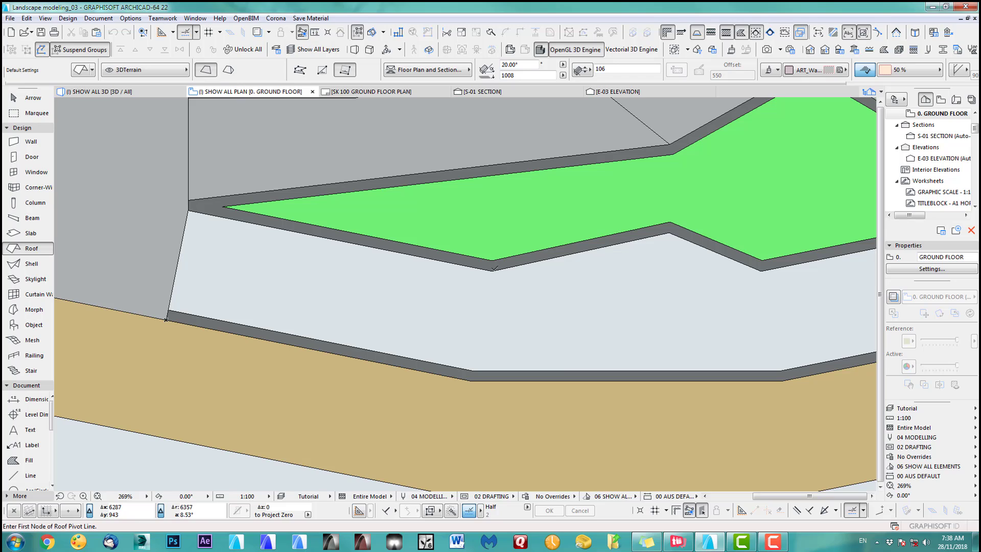
left_click(492, 269)
left_click(474, 370)
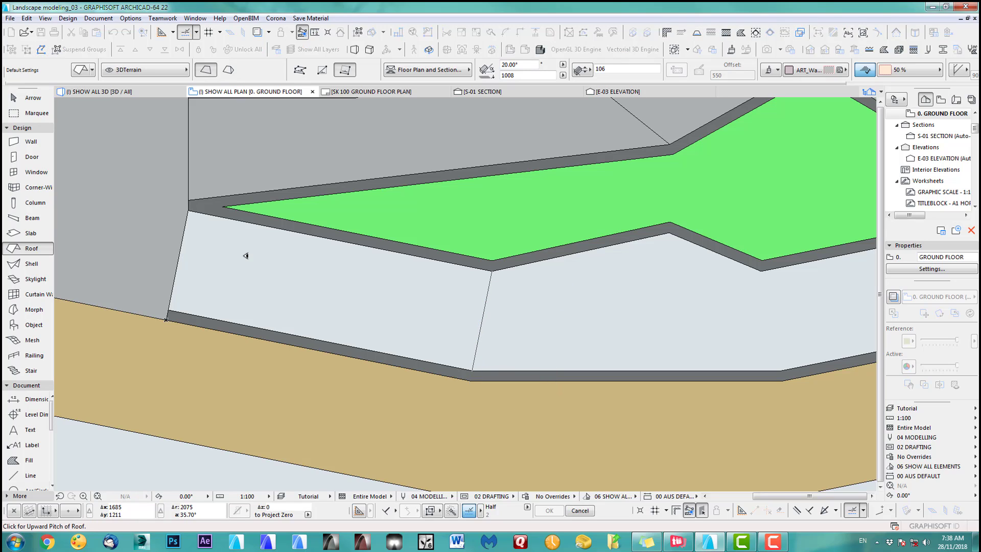
left_click(492, 269)
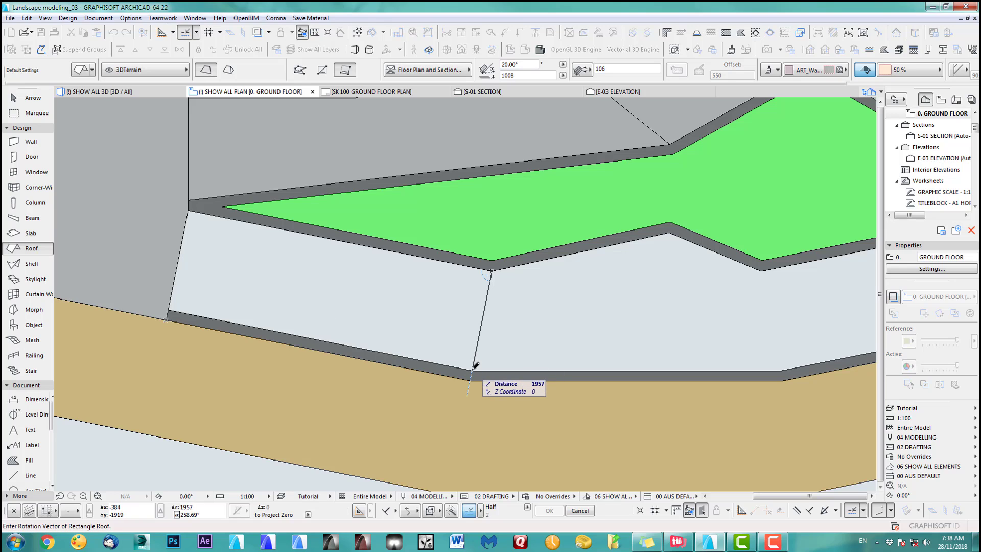
left_click(475, 365)
left_click(167, 319)
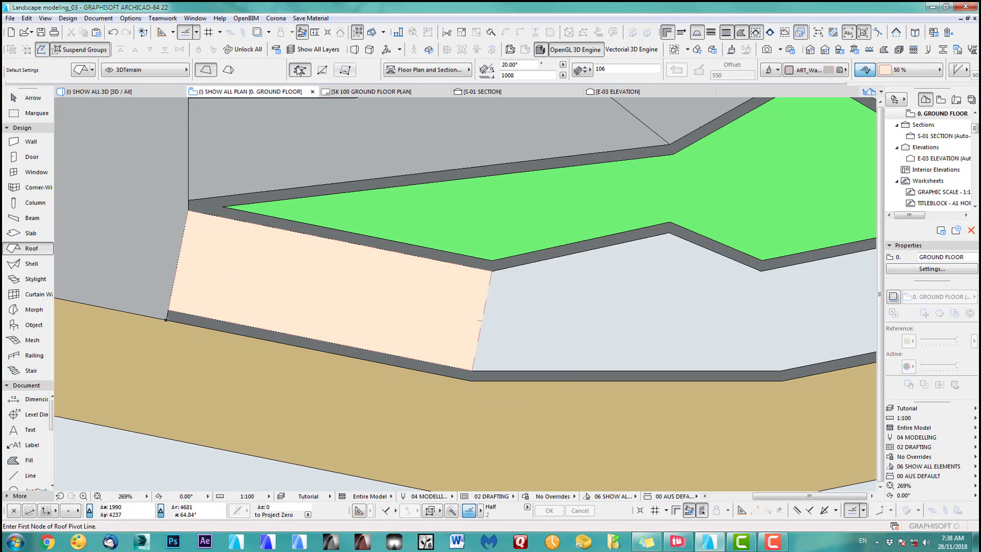
Draw a four-sided polygonal roof over the opposite end bay between the planter and retaining wall, pivoting on its inner edge.
scroll(513, 325, "down", 3)
middle_click_drag(458, 313, 264, 282)
middle_click_drag(364, 289, 428, 302)
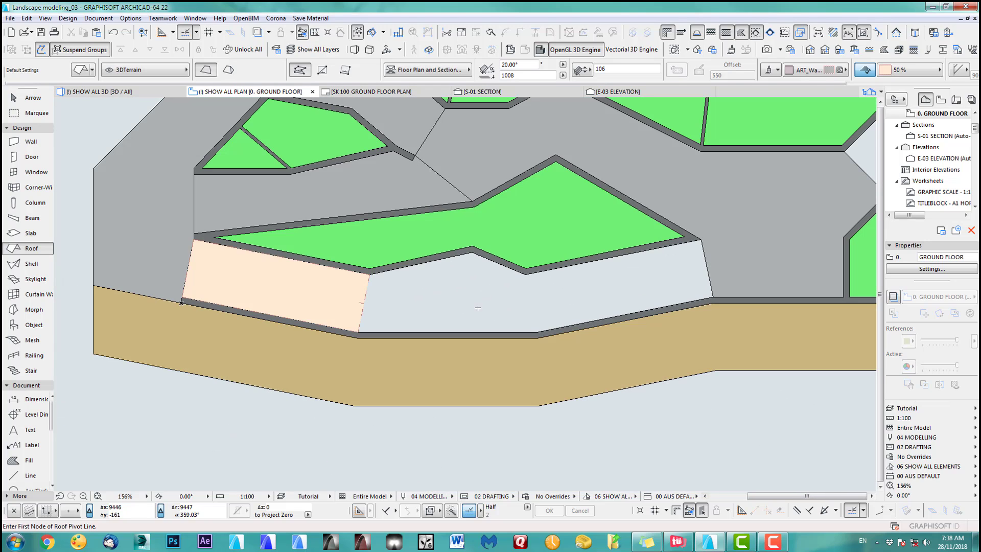
scroll(505, 331, "up", 2)
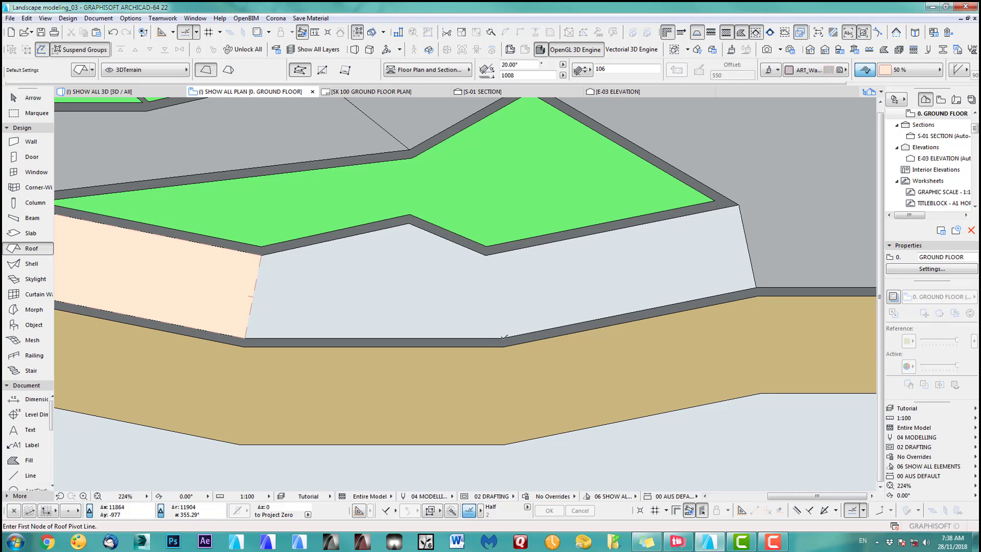
left_click(504, 337)
left_click(488, 254)
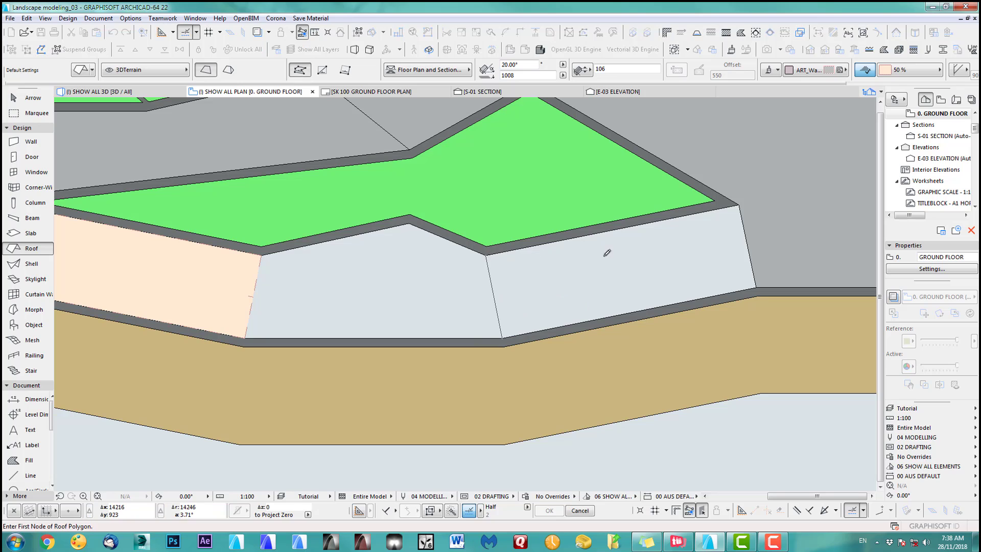
left_click(502, 339)
left_click(757, 288)
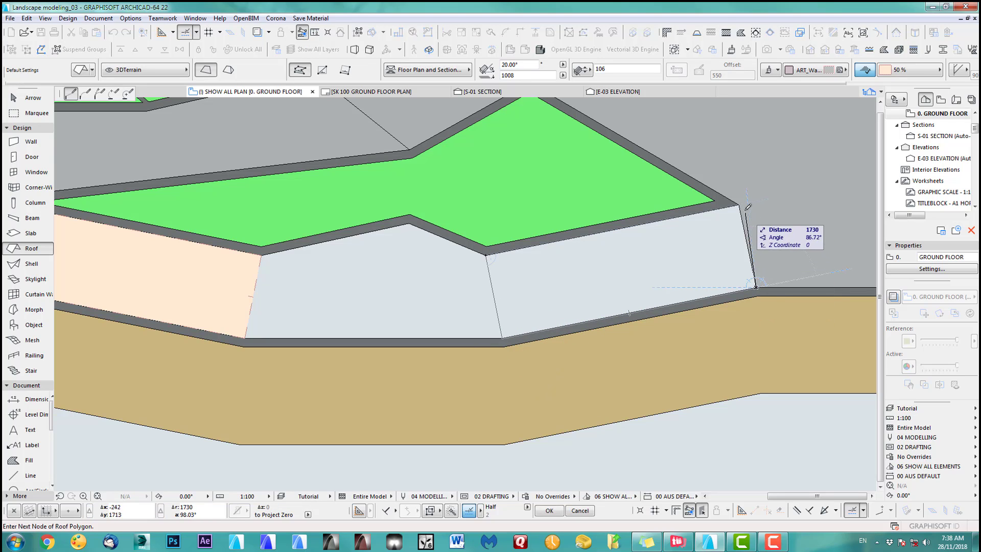
left_click(738, 205)
double_click(486, 254)
scroll(535, 243, "down", 2)
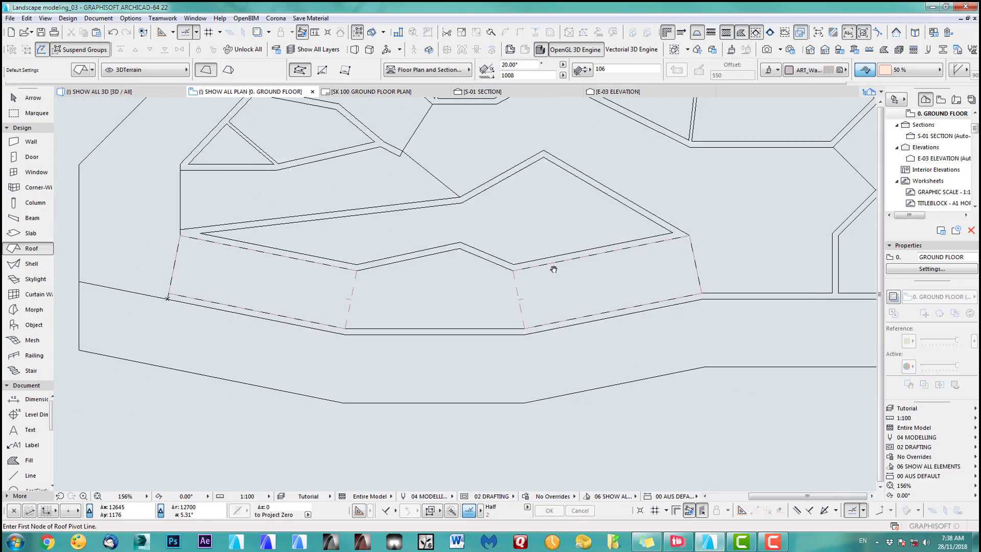
Isolate the rectangular plank roof with the adjoining planter wall and gravel mesh in 3D and bring them into close view.
key("F3")
middle_click_drag(422, 325, 578, 299)
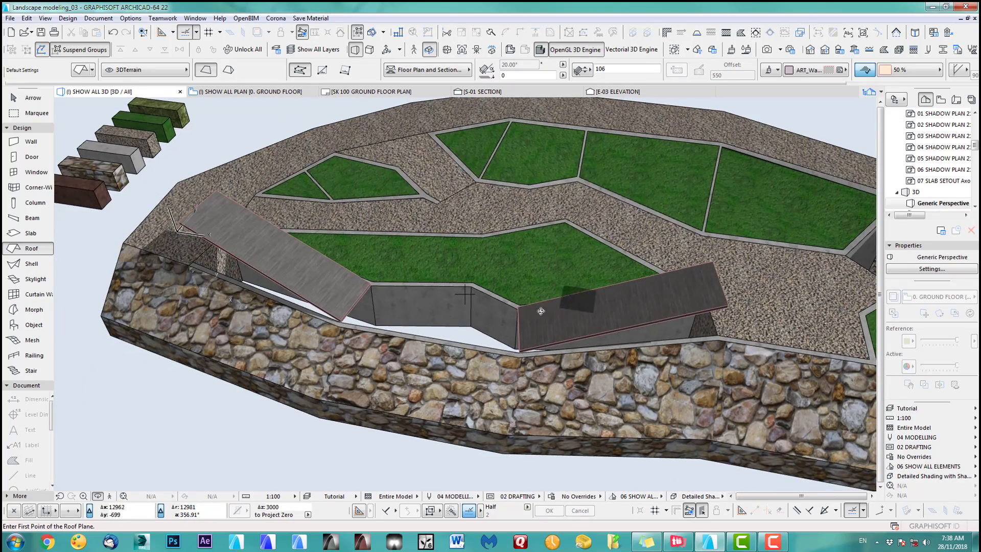
middle_click_drag(484, 302, 715, 322, "shift")
scroll(550, 276, "up", 3)
middle_click_drag(549, 276, 461, 284)
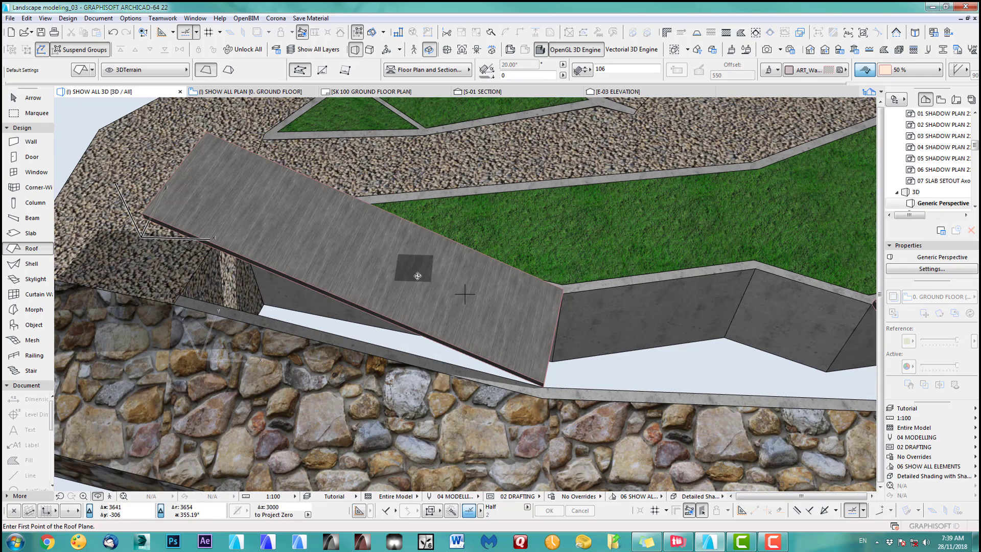
key("F2")
scroll(487, 296, "up", 4)
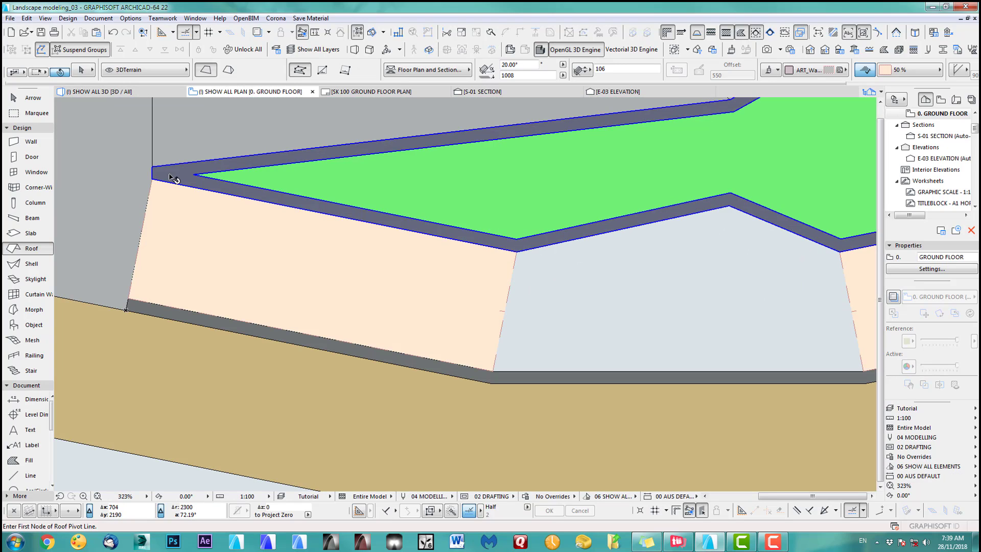
left_click(445, 280, "shift")
key("F5")
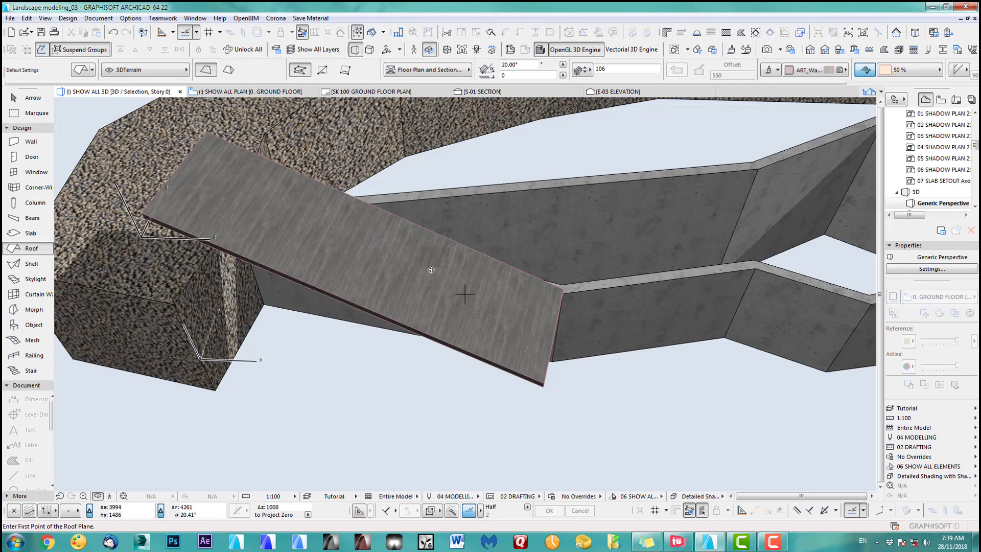
middle_click_drag(432, 260, 5, 73, "shift")
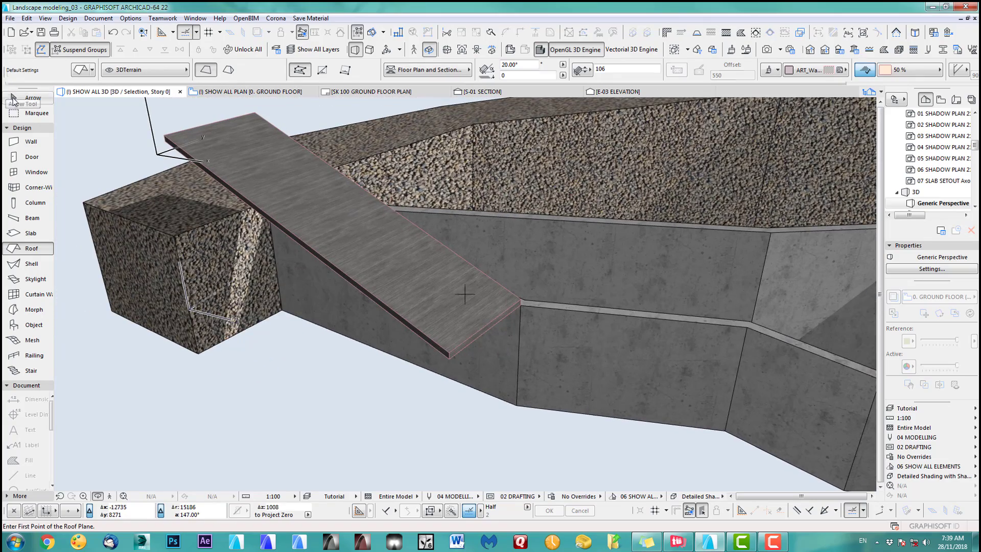
Lower the plank roof so its upper corner at the pivot edge meets the planter wall's top corner.
left_click(14, 97)
scroll(529, 301, "up", 4)
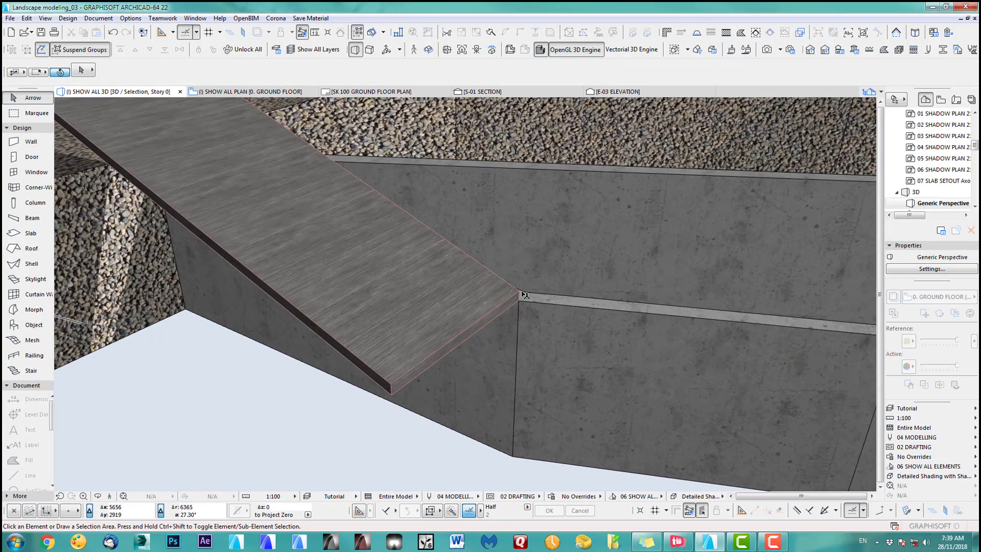
left_click(520, 293)
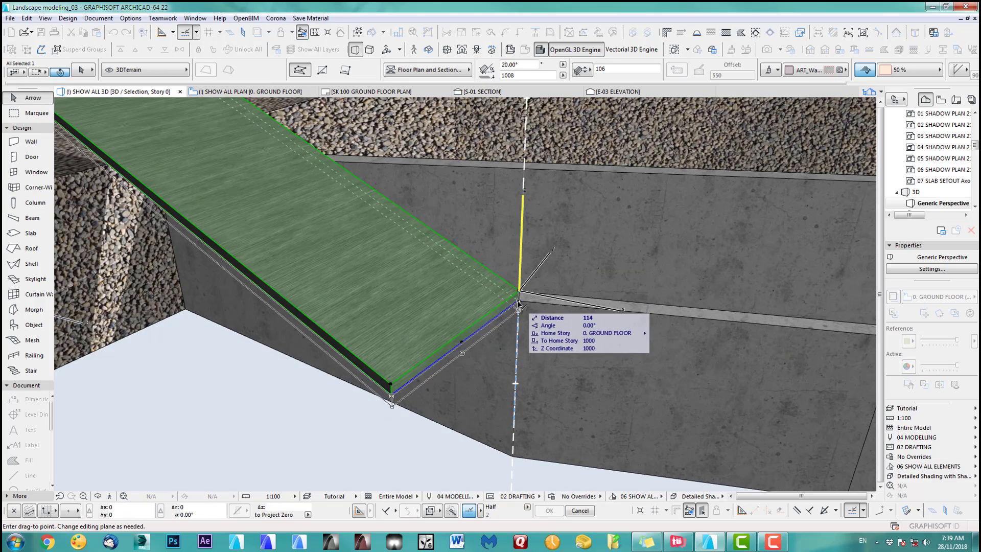
scroll(437, 304, "down", 5)
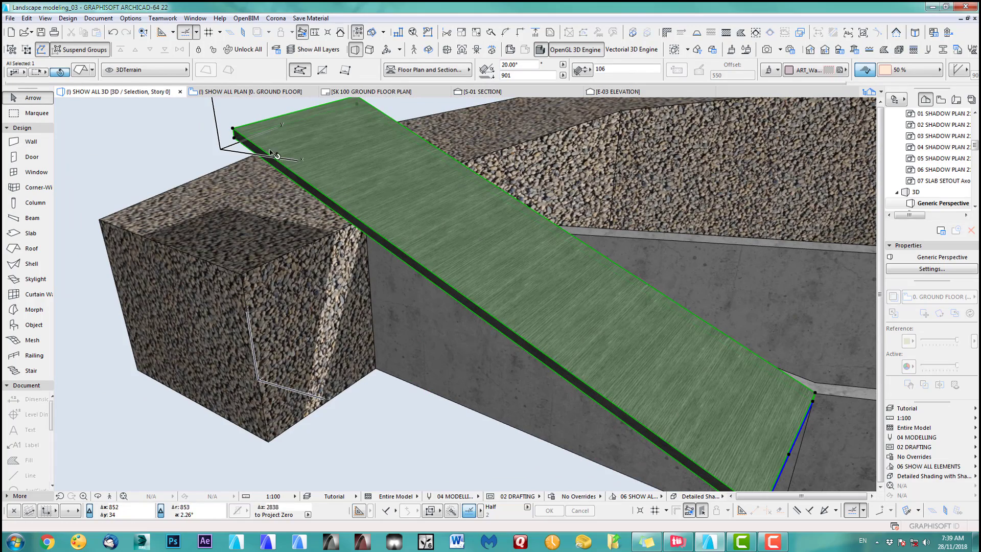
Adjust the plank roof's pitch from its far corner to a slant angle of 4.71° at a height of 1500.
left_click(234, 129)
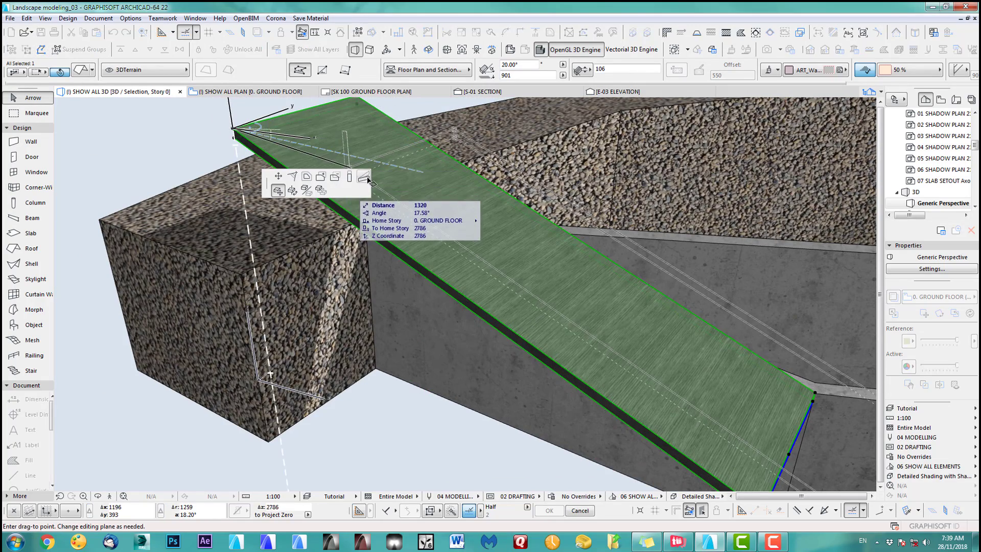
left_click(366, 179)
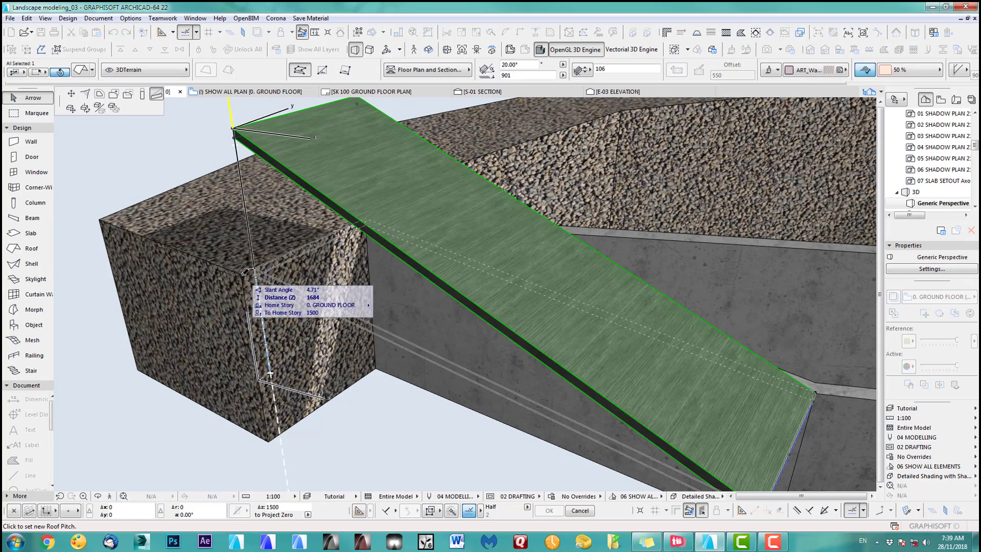
left_click(424, 292)
middle_click_drag(424, 292, 462, 267, "shift")
On the floor plan, offset the roof's far edge by 5880 towards the pivot line, leaving only a narrow plank strip.
key("F2")
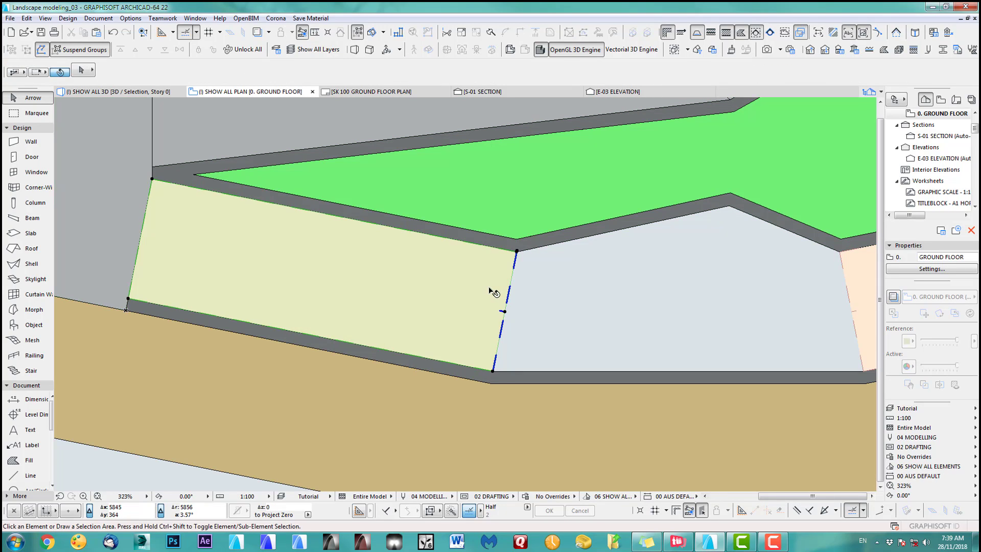
left_click(493, 284)
left_click(142, 236)
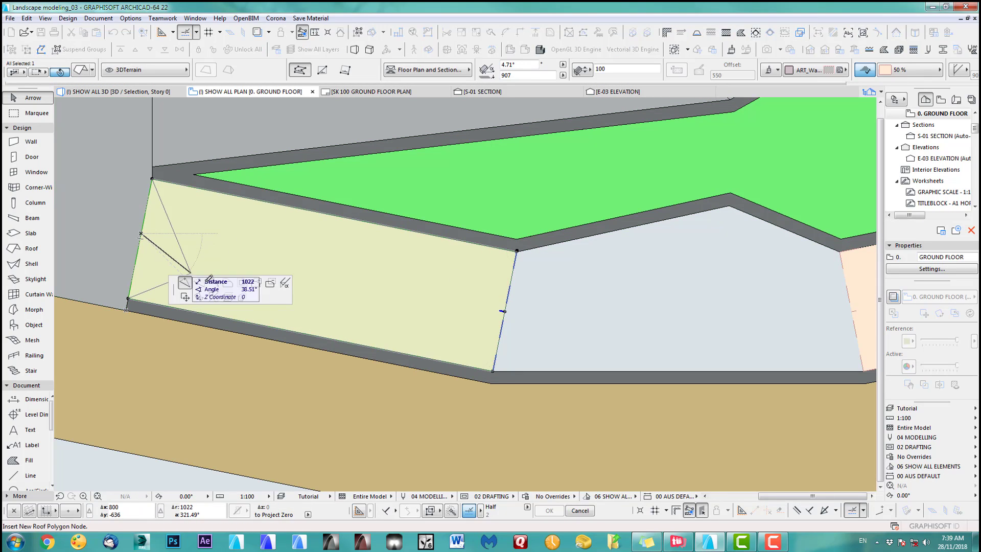
left_click(228, 283)
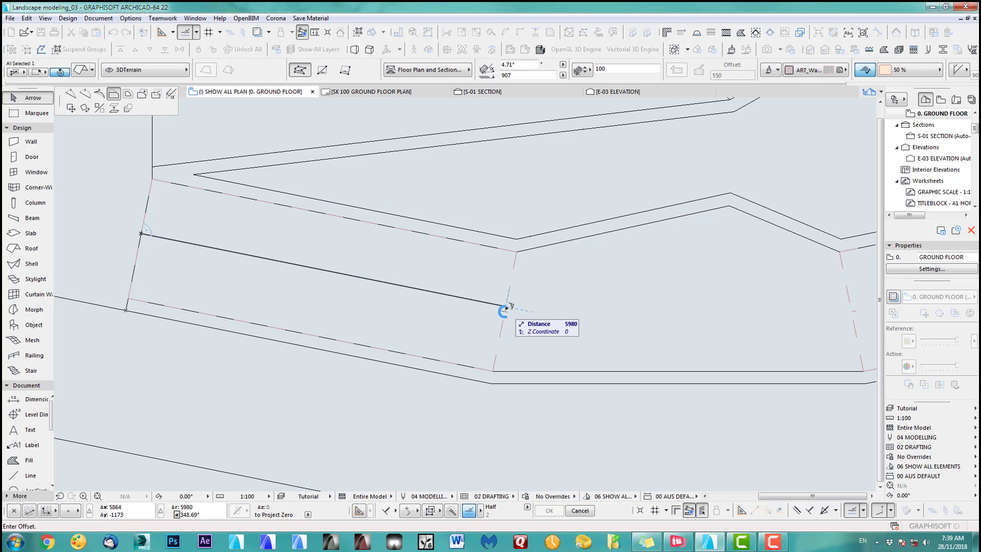
type("5880")
key("Return")
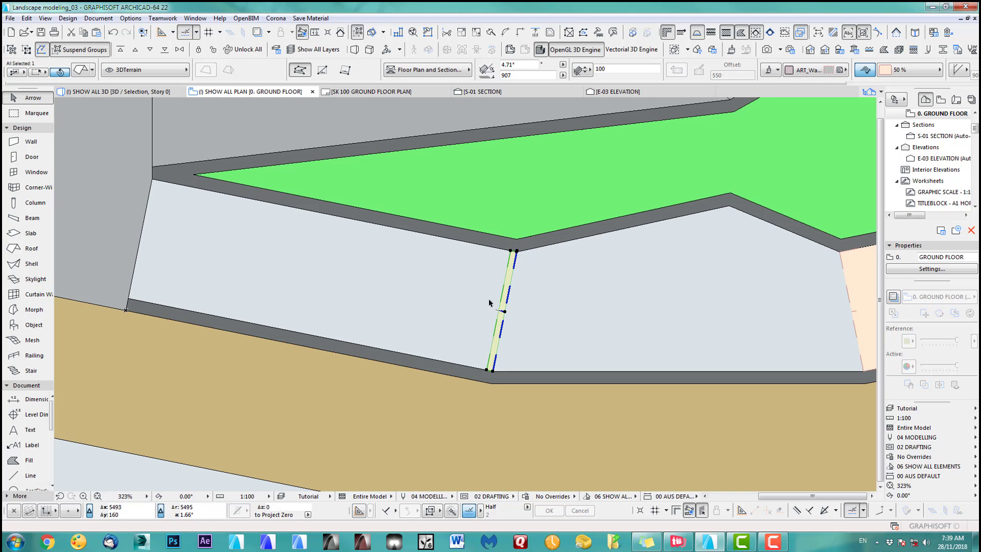
Isolate the narrow plank strip with the planter wall and adjoining gravel mesh in 3D and bring them into close view.
middle_click_drag(455, 297, 570, 302)
scroll(527, 291, "up", 1)
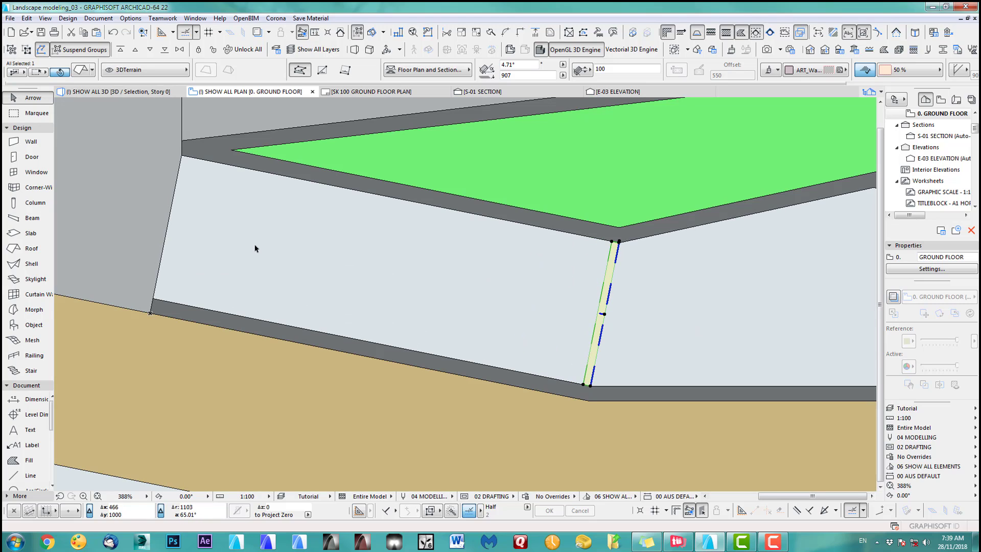
left_click(224, 161, "shift")
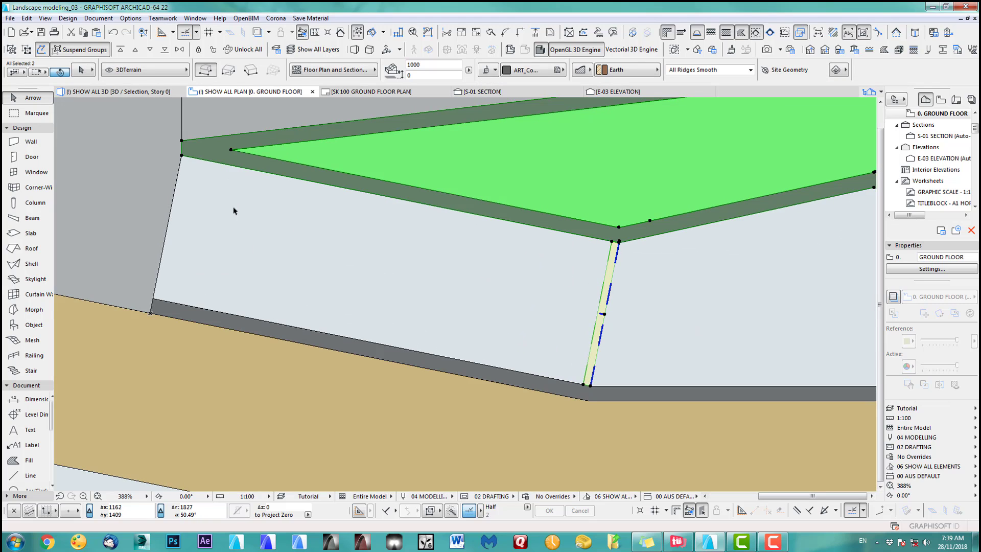
key("F5")
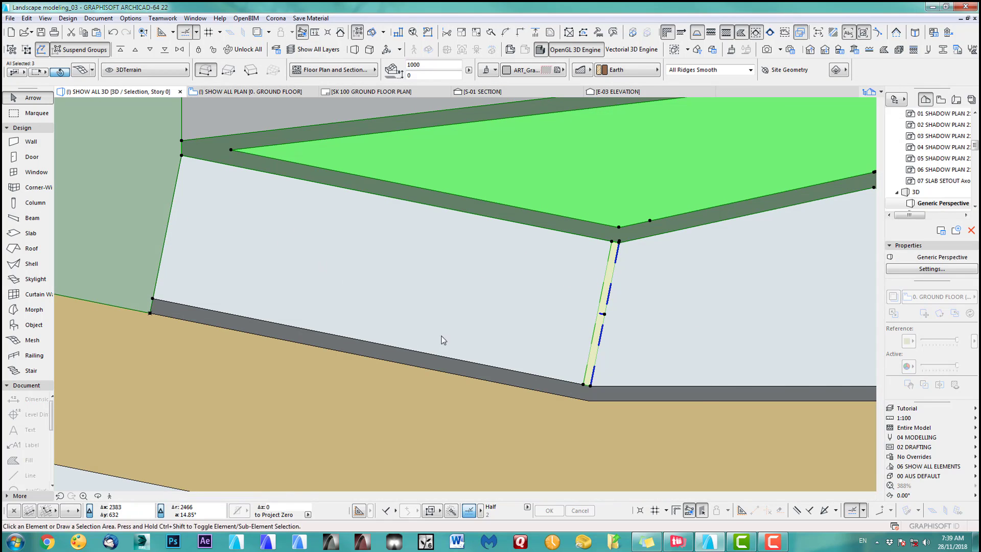
middle_click_drag(569, 356, 519, 322)
scroll(540, 332, "up", 1)
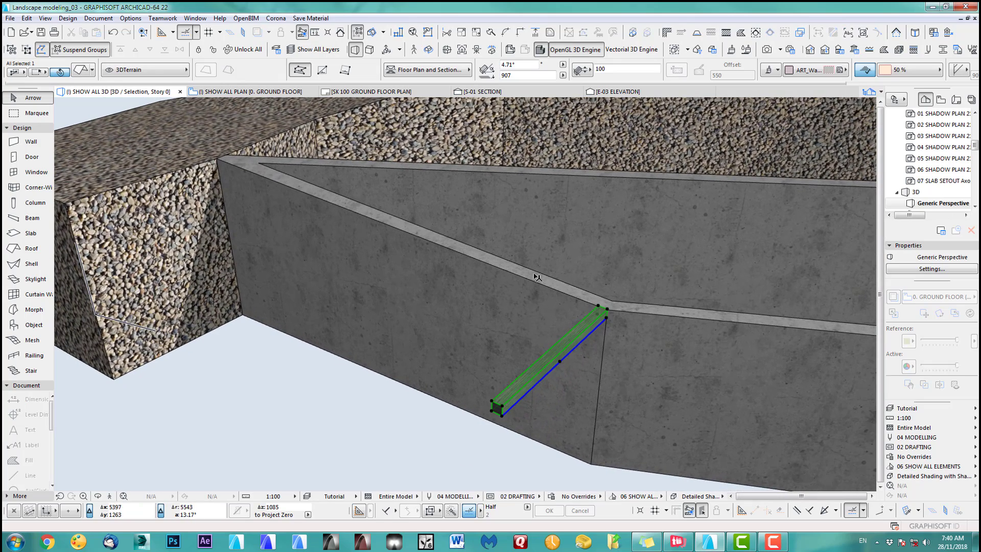
Try distributing 30 copies of the plank strip up to the planter wall's top corner at the gravel mesh, and undo the multiplication.
key("ctrl+u")
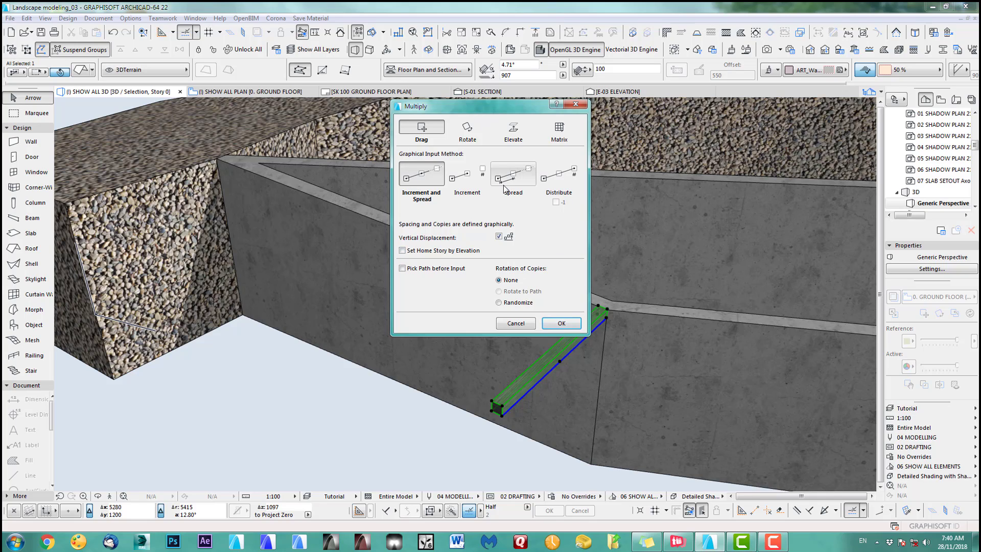
left_click(556, 179)
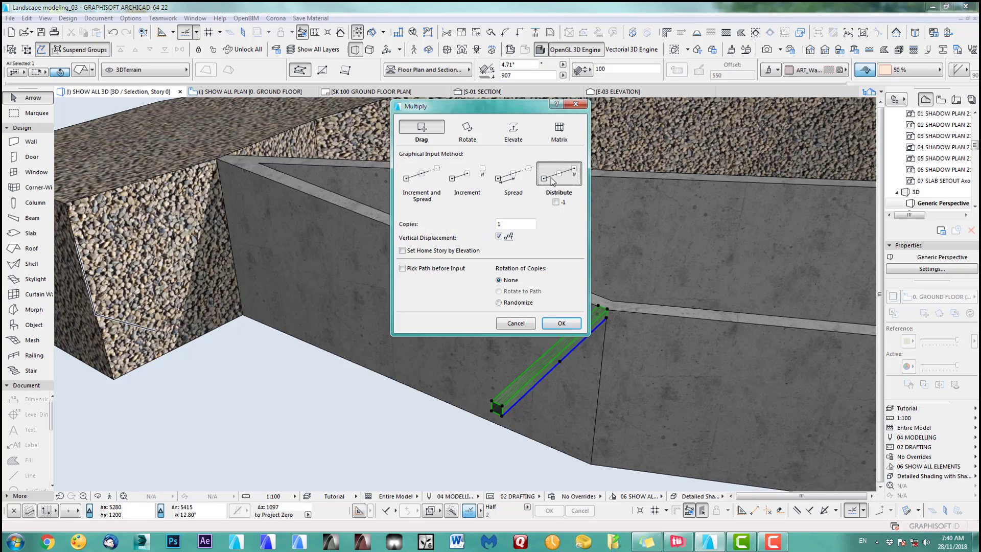
double_click(521, 226)
left_click(562, 323)
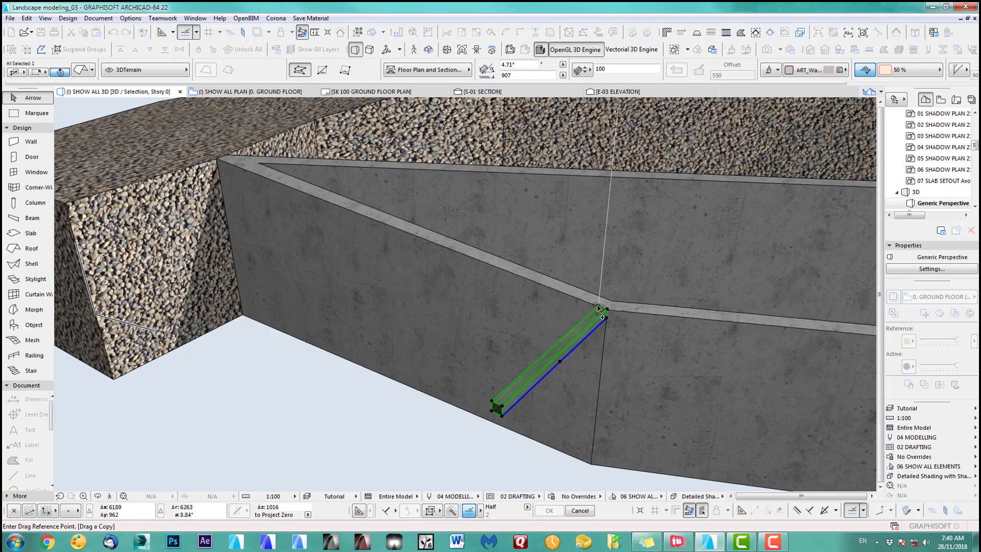
left_click(599, 308)
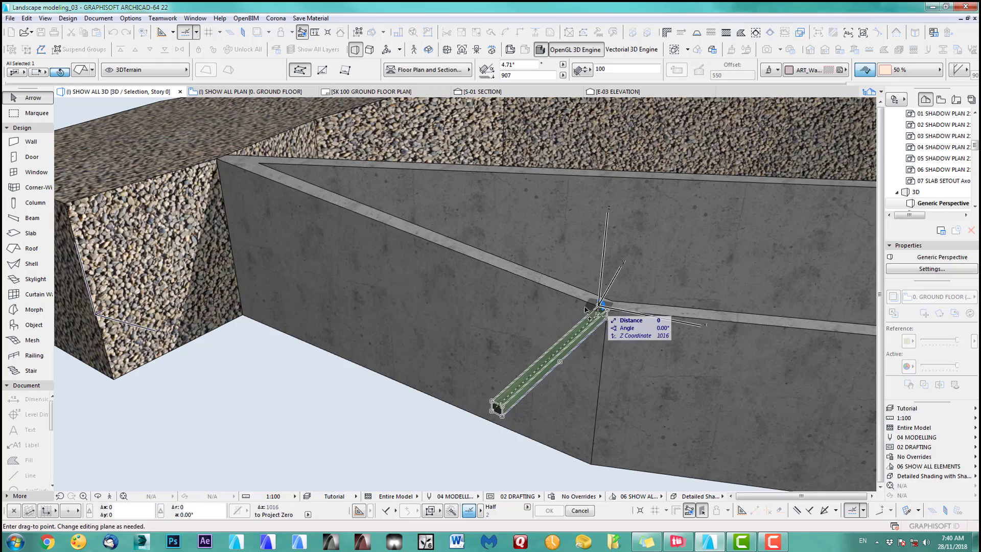
left_click(218, 160)
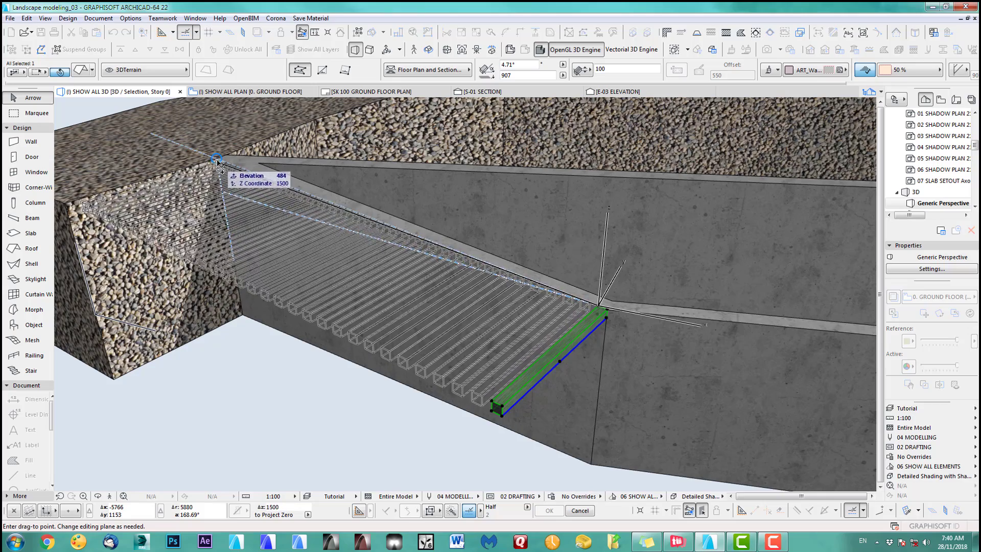
left_click(217, 160)
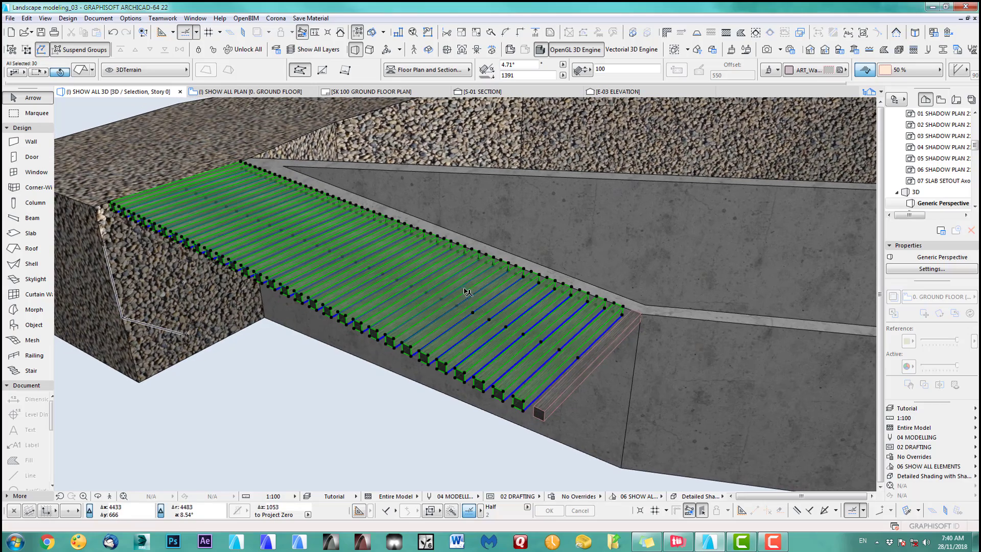
middle_click_drag(510, 314, 588, 424, "shift")
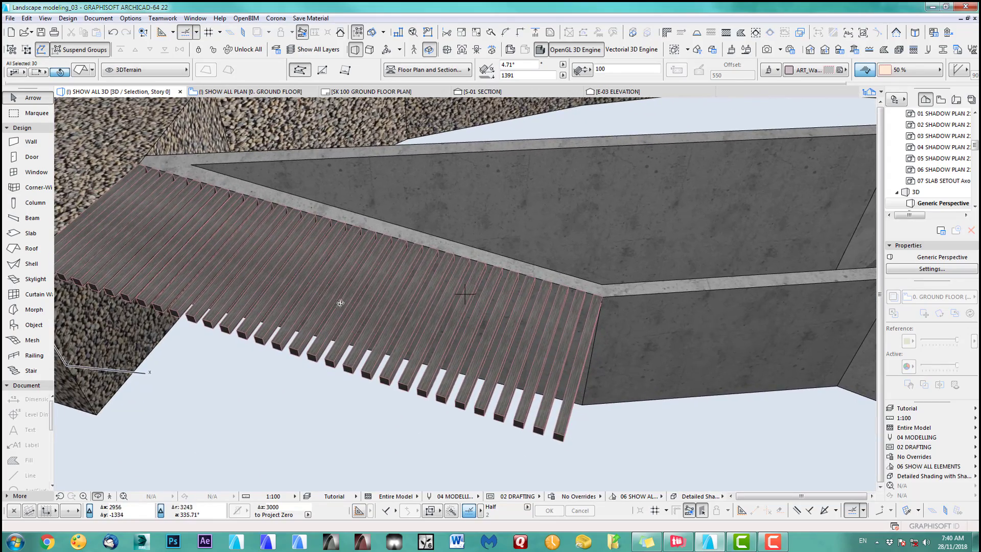
middle_click_drag(341, 303, 405, 307, "shift")
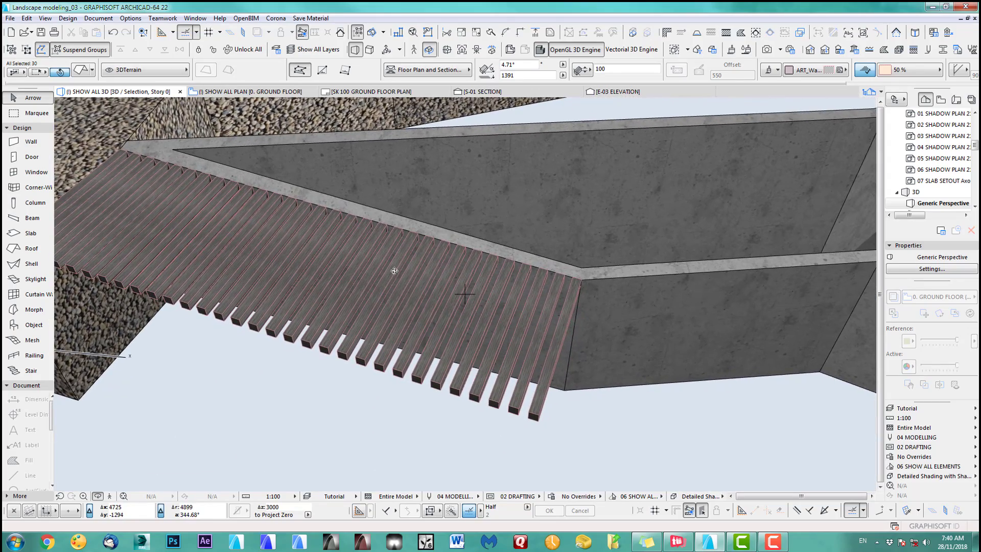
key("ctrl+z")
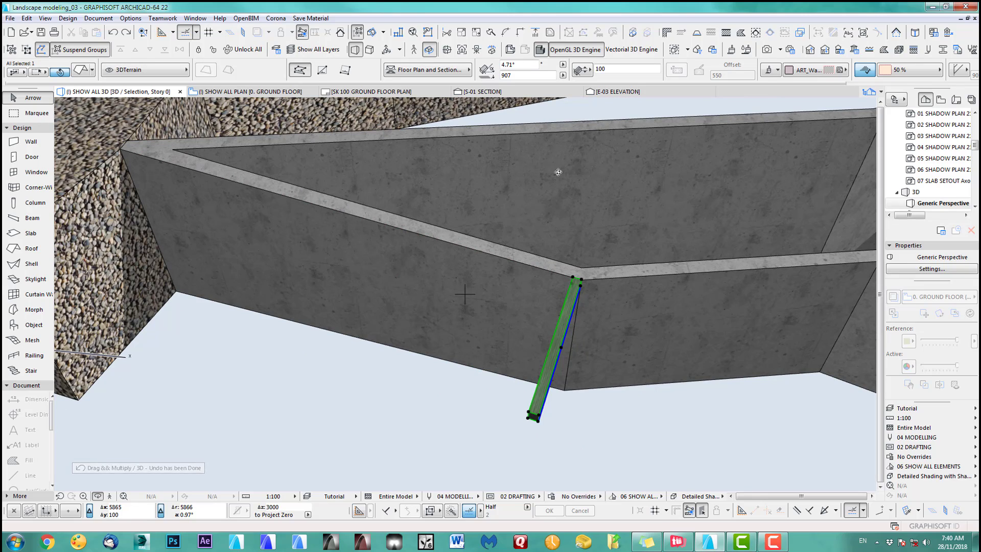
Multiply the plank strip with the Distribute method, spreading 45 copies from its top corner to the planter wall's corner at the gravel mesh.
key("ctrl+u")
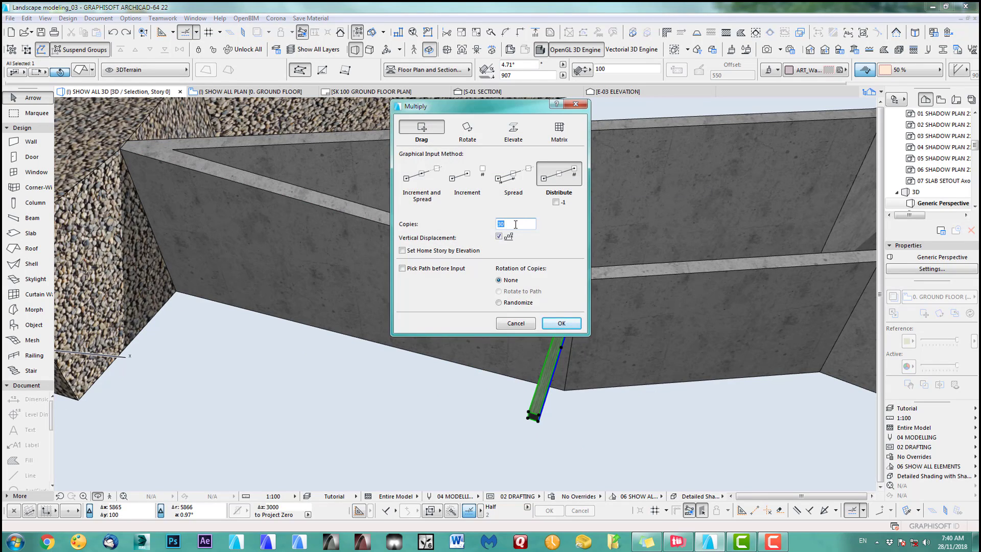
left_click(553, 328)
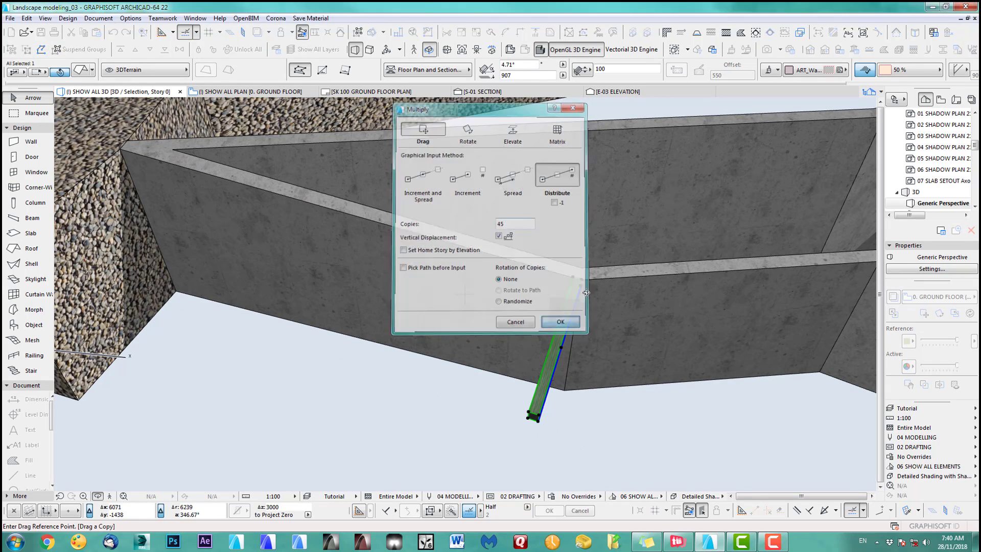
middle_click_drag(572, 279, 509, 263)
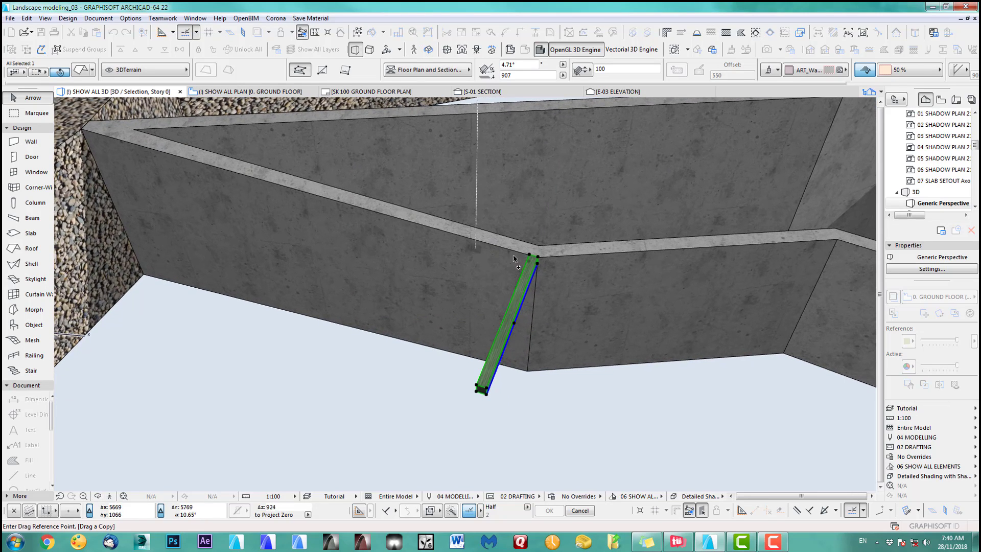
left_click(535, 257)
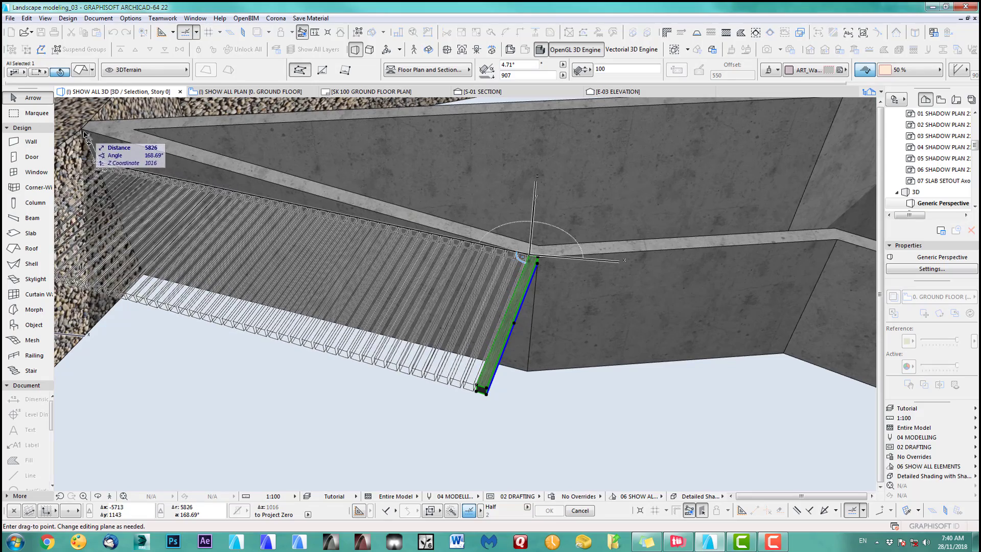
left_click(81, 132)
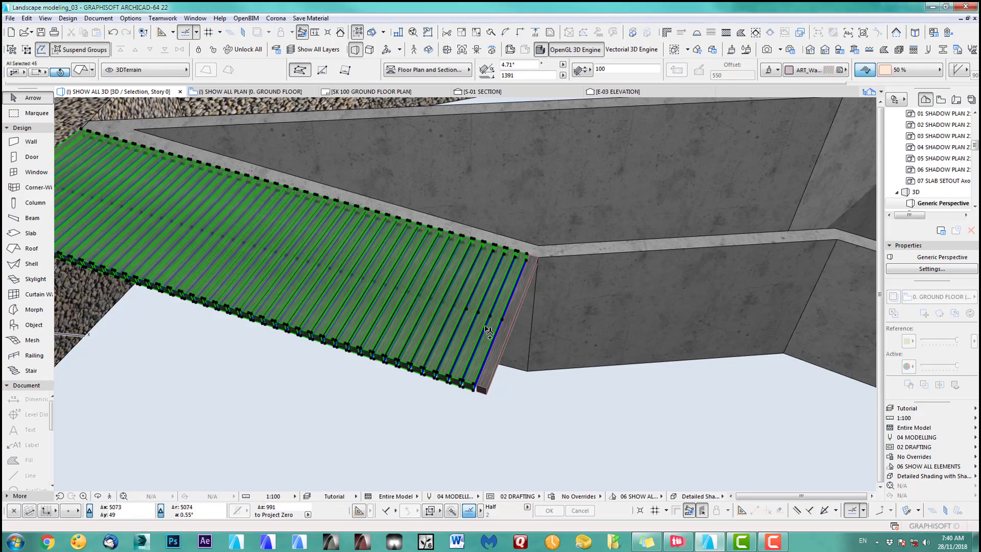
middle_click_drag(488, 333, 449, 329)
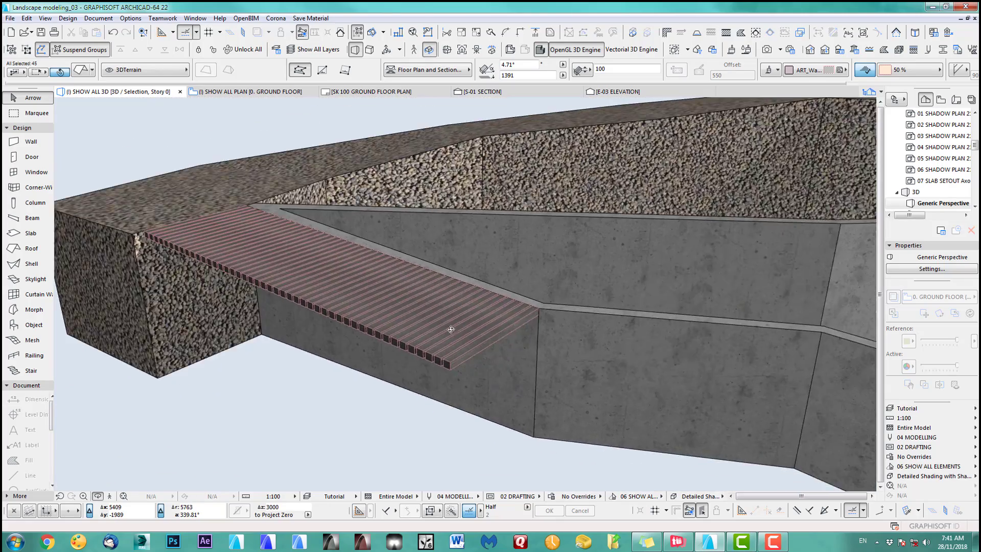
Isolate the undivided roof at the planter's other end in 3D together with the planter wall and the gravel mesh beside it.
key("F2")
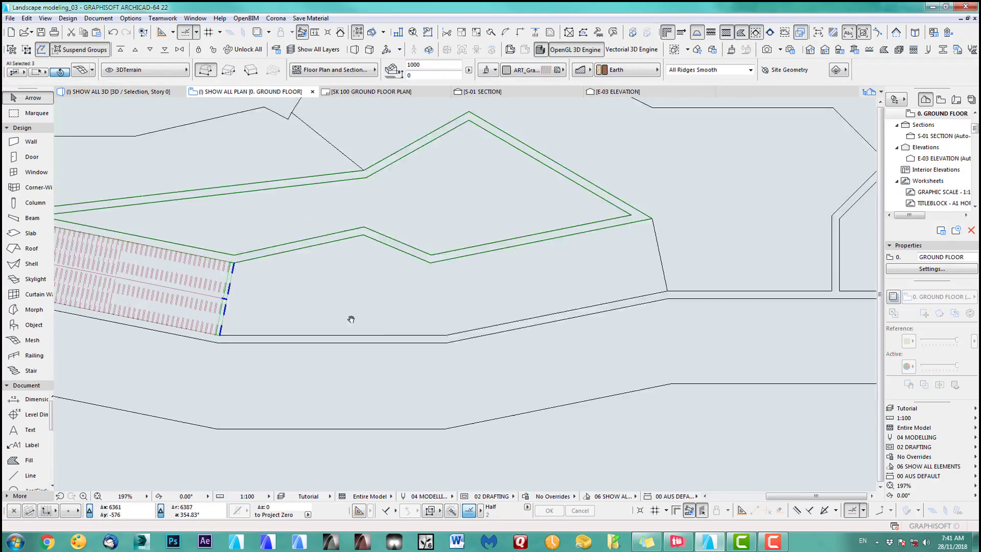
scroll(534, 275, "up", 2)
scroll(537, 280, "up", 1)
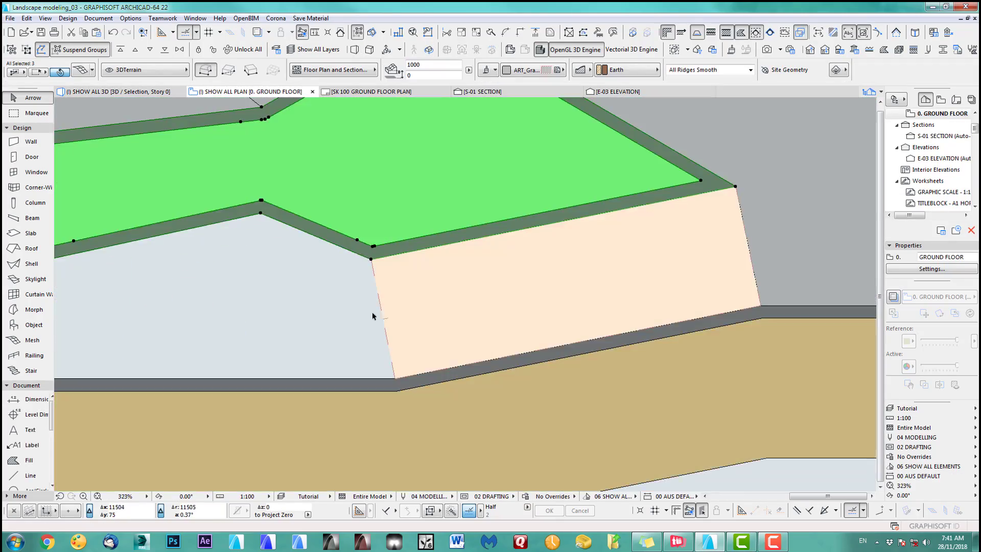
key("Escape")
left_click(715, 262)
key("F5")
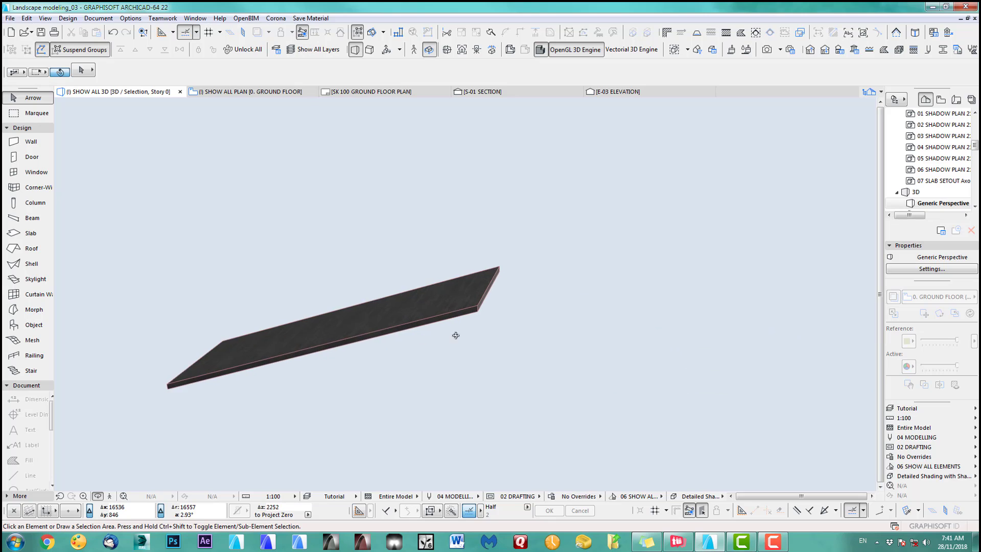
key("F2")
left_click(421, 287, "shift")
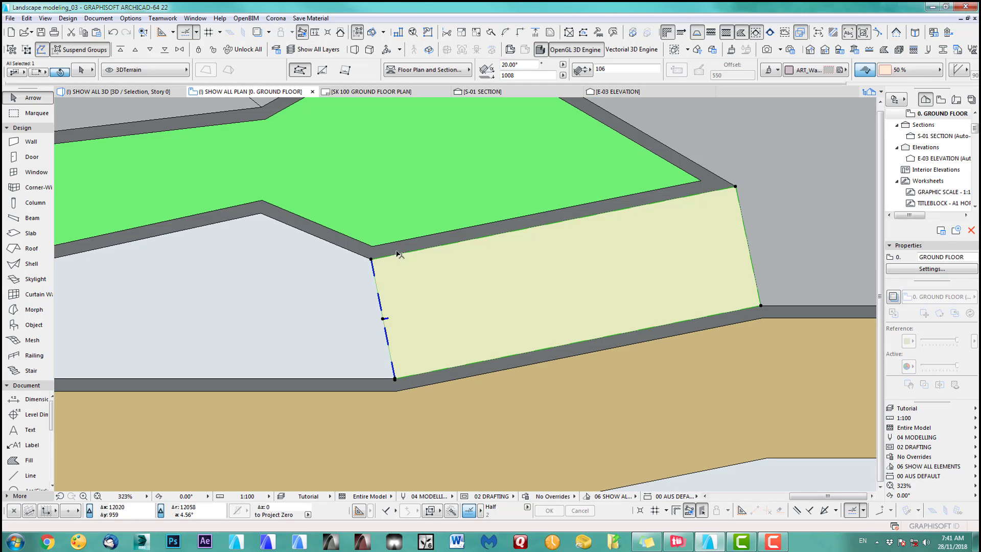
left_click(395, 248, "shift")
left_click(774, 256, "shift")
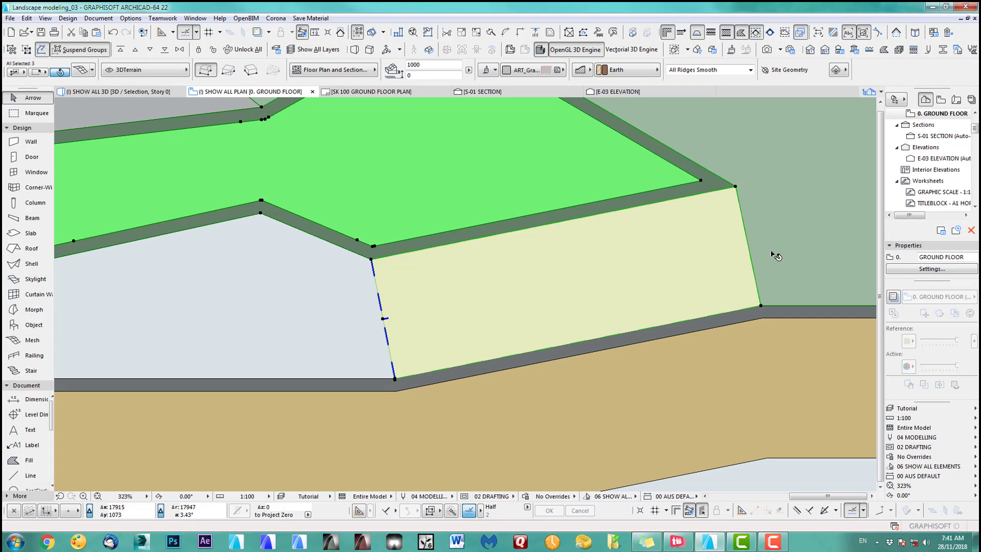
key("F5")
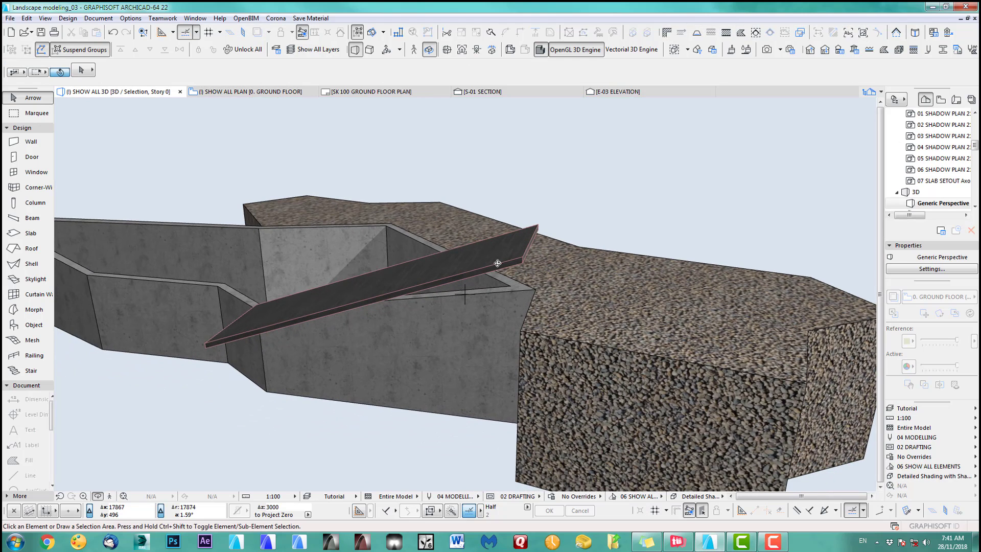
Lower this roof so its upper corner at the pivot edge meets the planter wall's top corner.
left_click(33, 97)
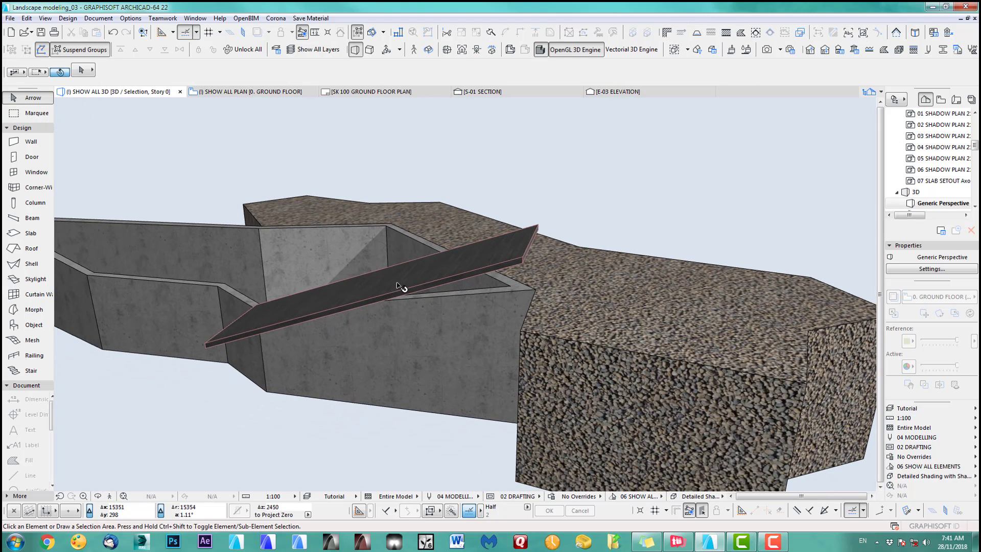
middle_click_drag(414, 264, 381, 318, "shift")
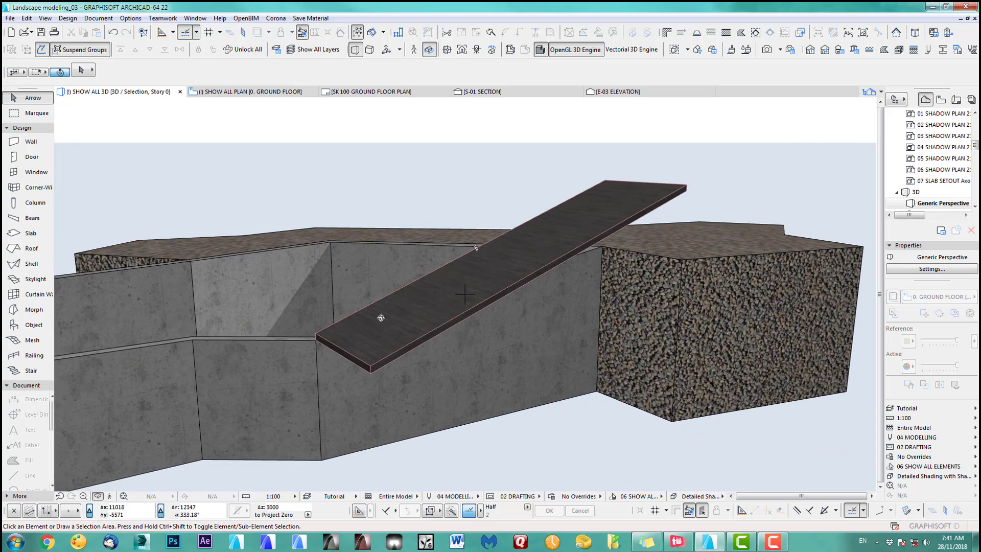
left_click(317, 335)
left_click(317, 334)
left_click(87, 108)
left_click(316, 340)
Adjust the roof's pitch from its far corner to a slant angle of 9.39° at a height of 2000, meeting the gravel mesh.
left_click(686, 191)
left_click(234, 110)
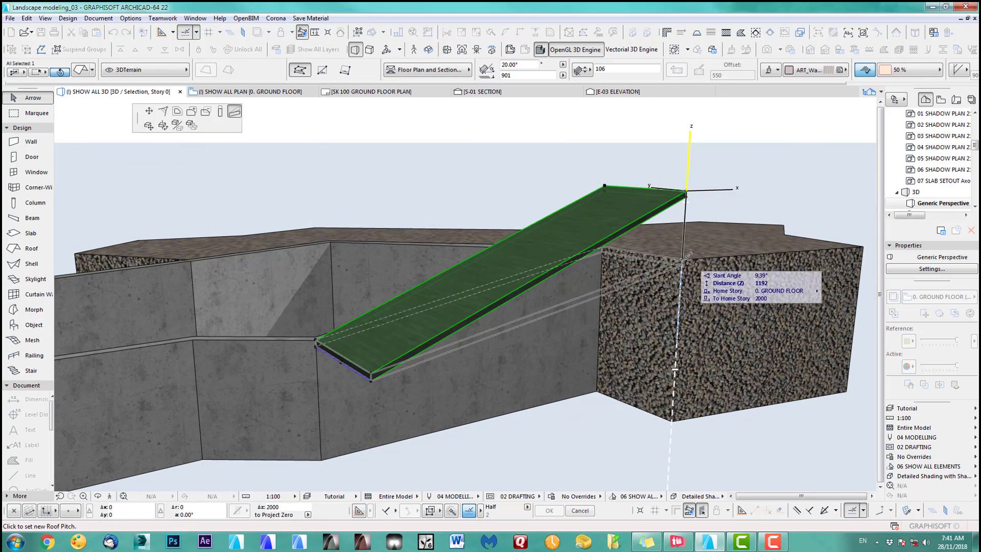
left_click(682, 259)
On the floor plan, offset the roof's far edge towards the pivot line by the full distance less 100, leaving a narrow plank strip.
left_click(251, 92)
key("Escape")
left_click(748, 248)
left_click(746, 234)
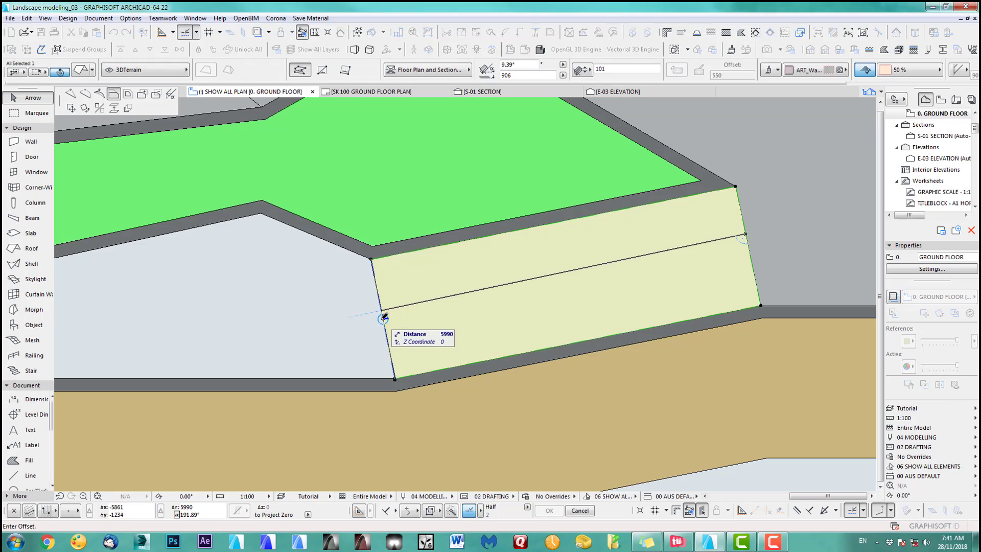
type("100-")
key("Return")
In 3D, multiply this plank strip with the previous Distribute settings up to the planter wall's top corner at the gravel mesh.
key("F3")
key("ctrl+u")
left_click(559, 325)
left_click(344, 362)
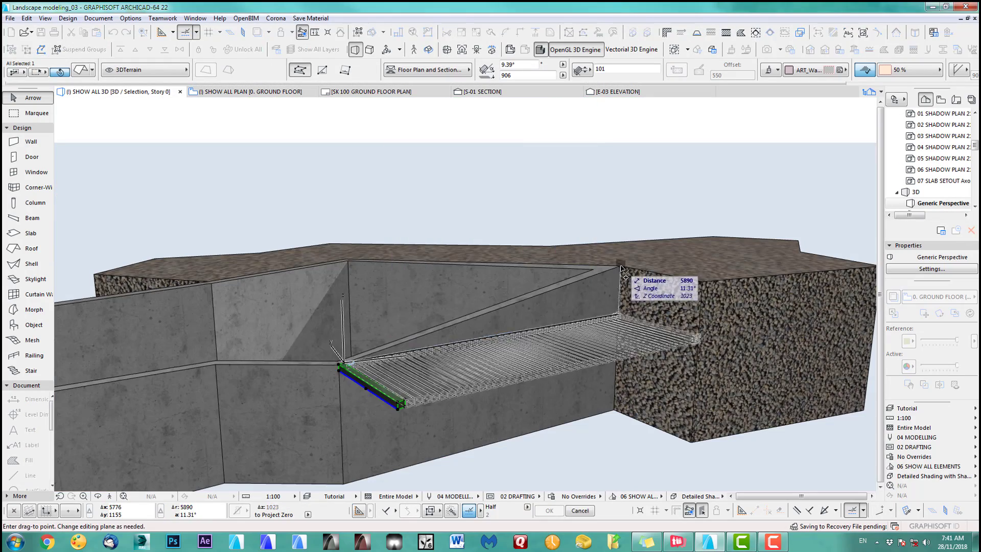
left_click(621, 267)
On the floor plan, pick up the roof settings from the plank bordering the gap between the two plank walkways.
key("F2")
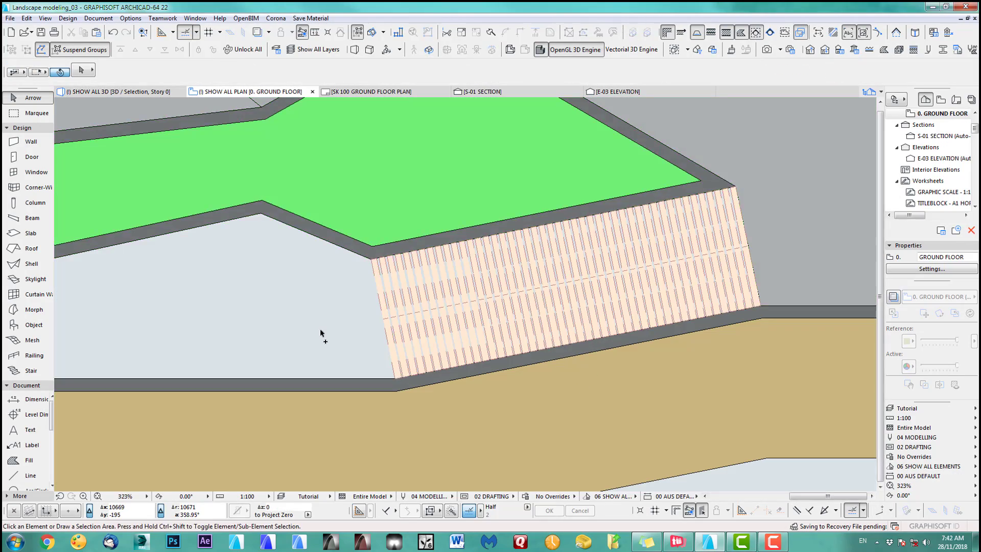
scroll(318, 334, "down", 6)
middle_click_drag(340, 340, 447, 340)
scroll(482, 337, "up", 5)
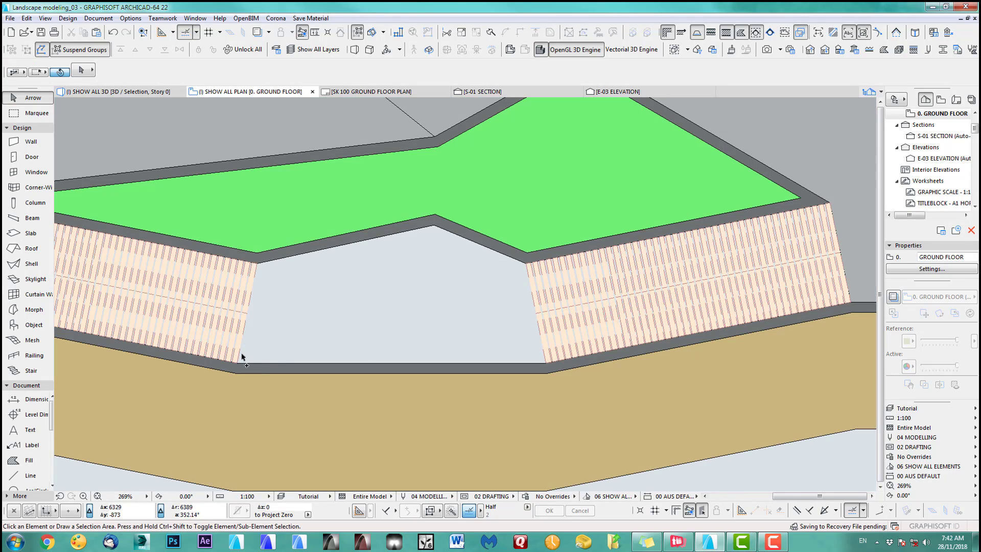
middle_click_drag(387, 297, 428, 278)
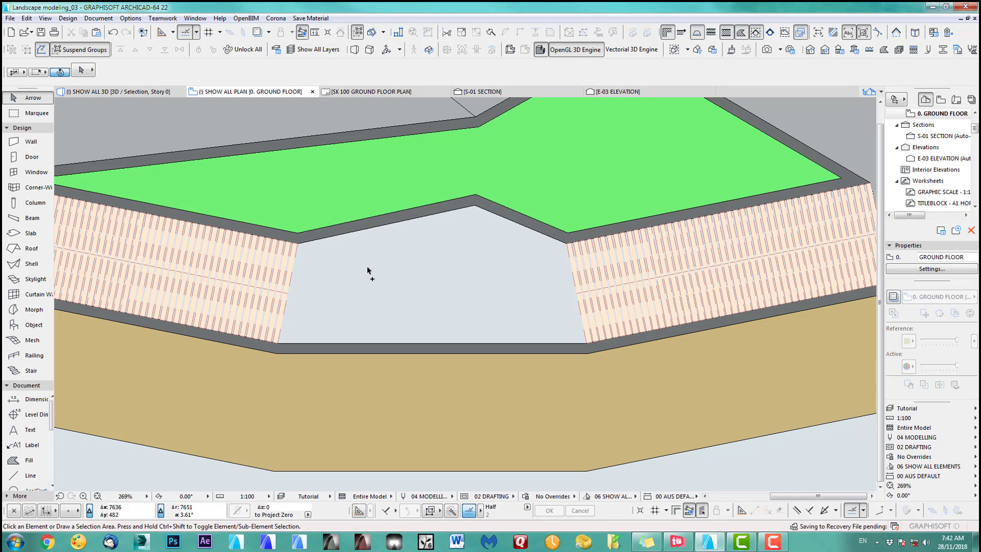
scroll(309, 296, "up", 2)
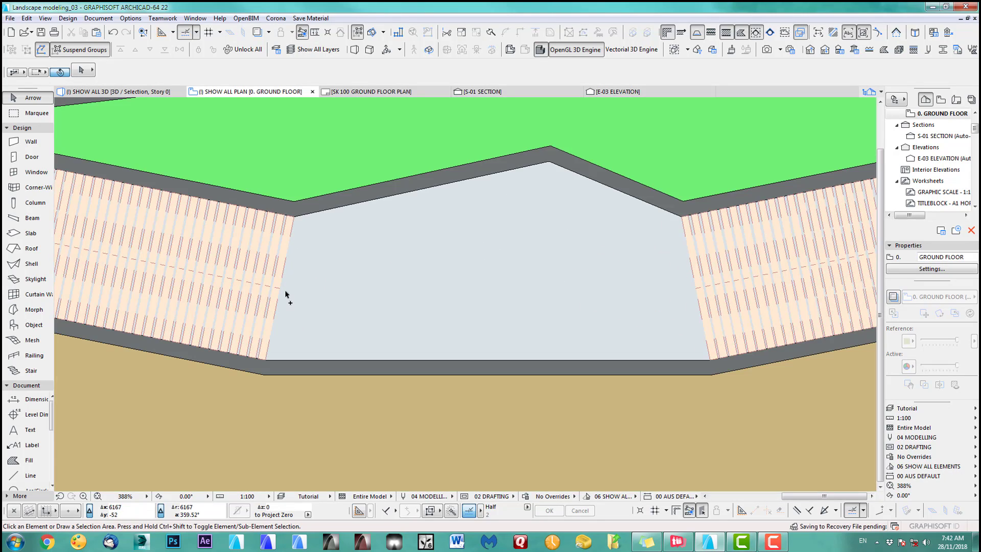
left_click(280, 292, "alt")
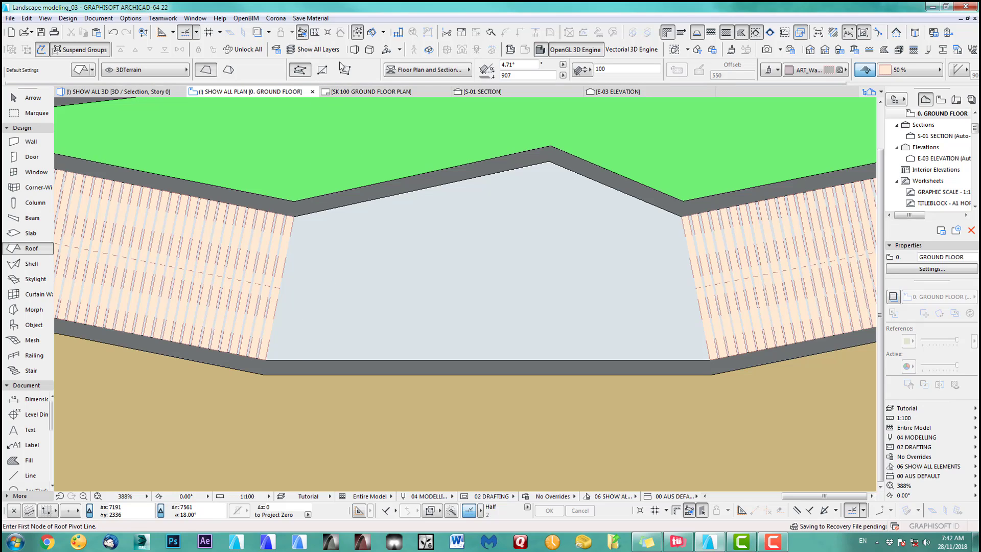
Draw a rectangular roof about 3480 by 2700 mm in the walkway gap, with its pivot line on the retaining wall's inner edge.
left_click(322, 70)
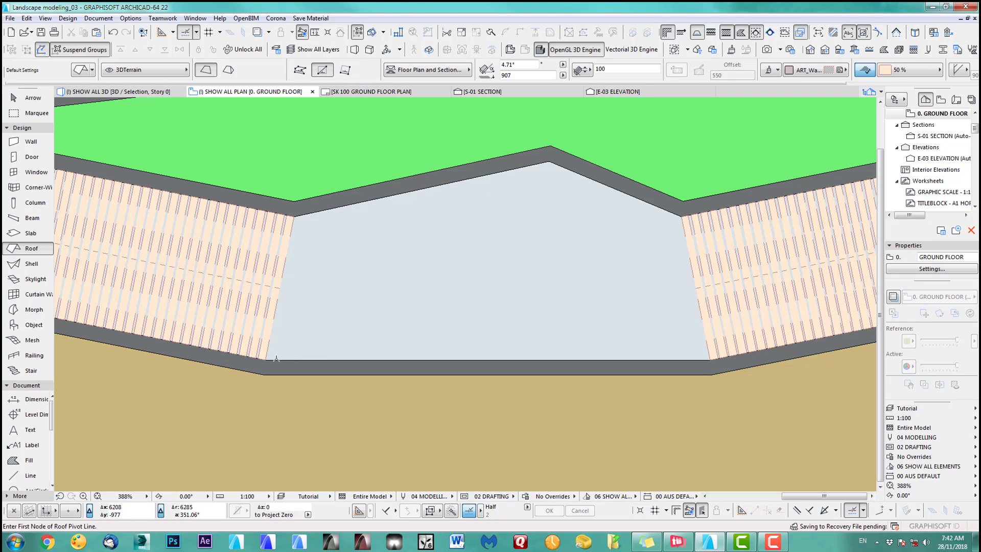
left_click(299, 360)
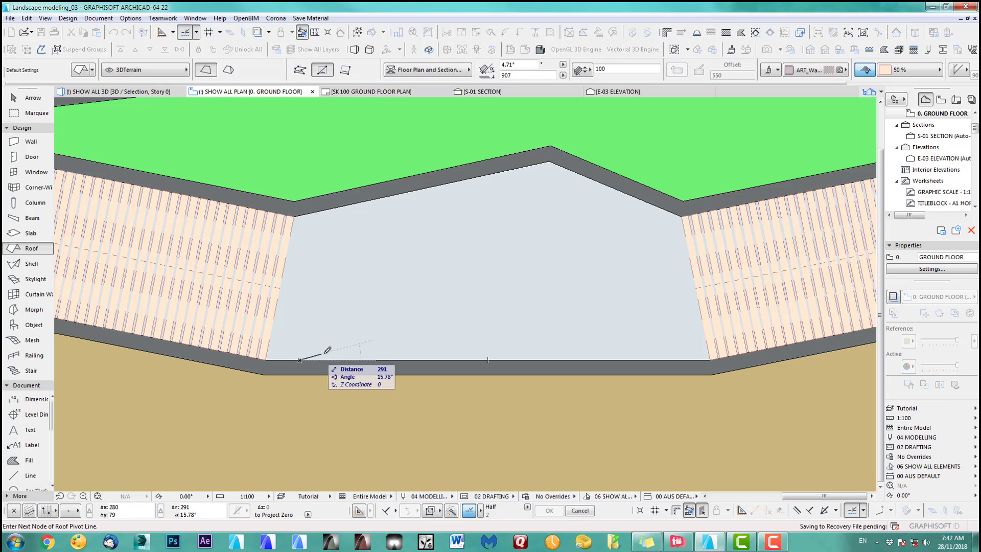
left_click(320, 360)
left_click(321, 295)
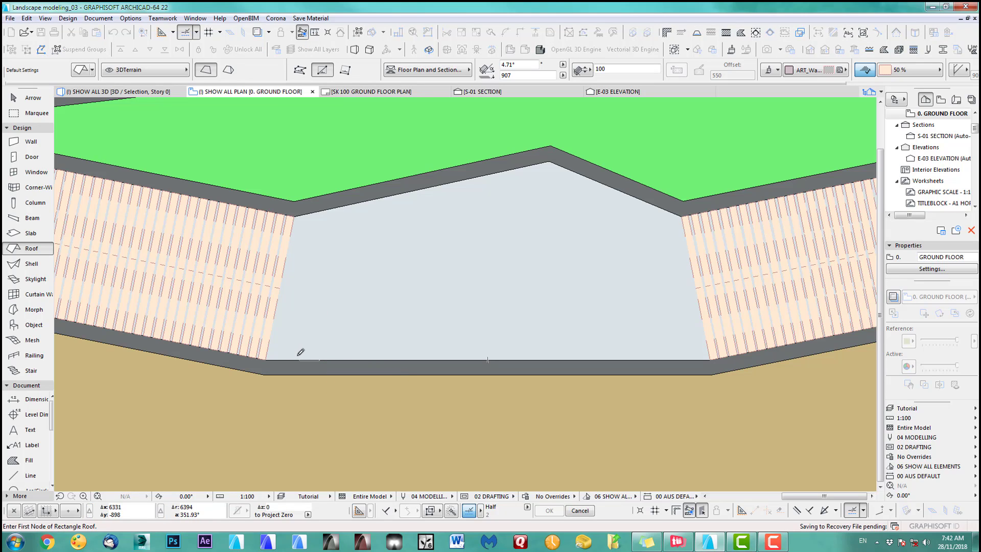
left_click(300, 360)
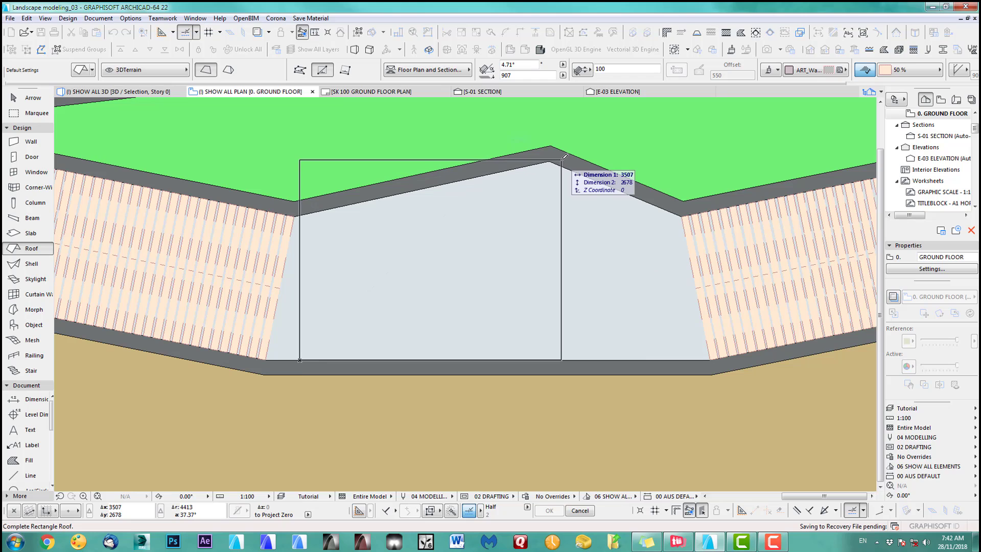
left_click(559, 158)
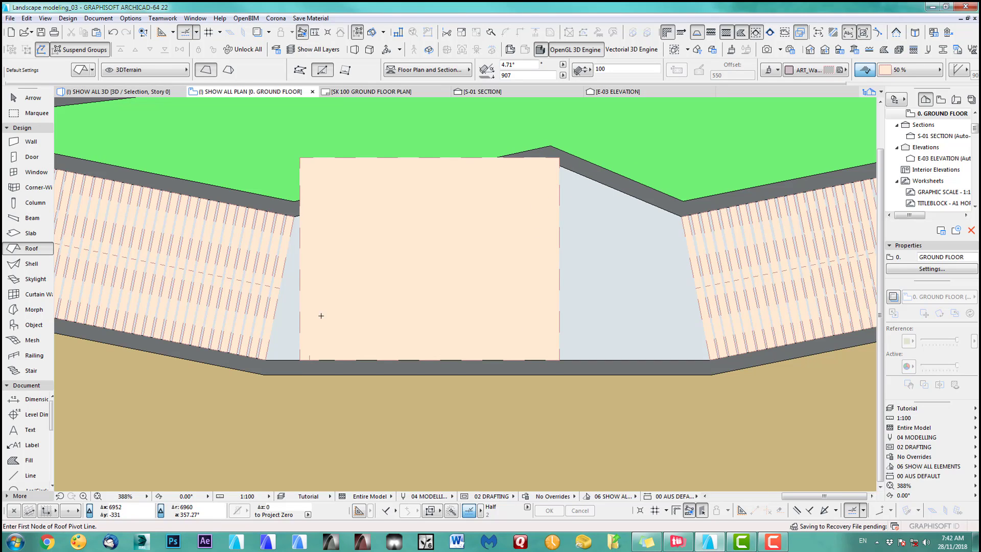
Offset the roof's near side edge towards the opposite side, leaving a plank strip about 100 mm wide.
left_click(301, 314, "shift")
left_click(300, 311)
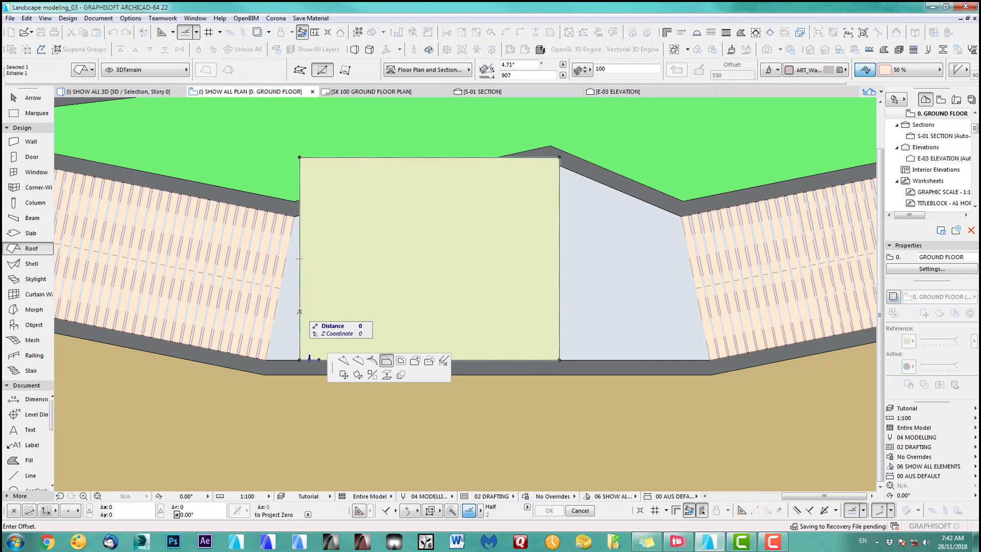
left_click(388, 362)
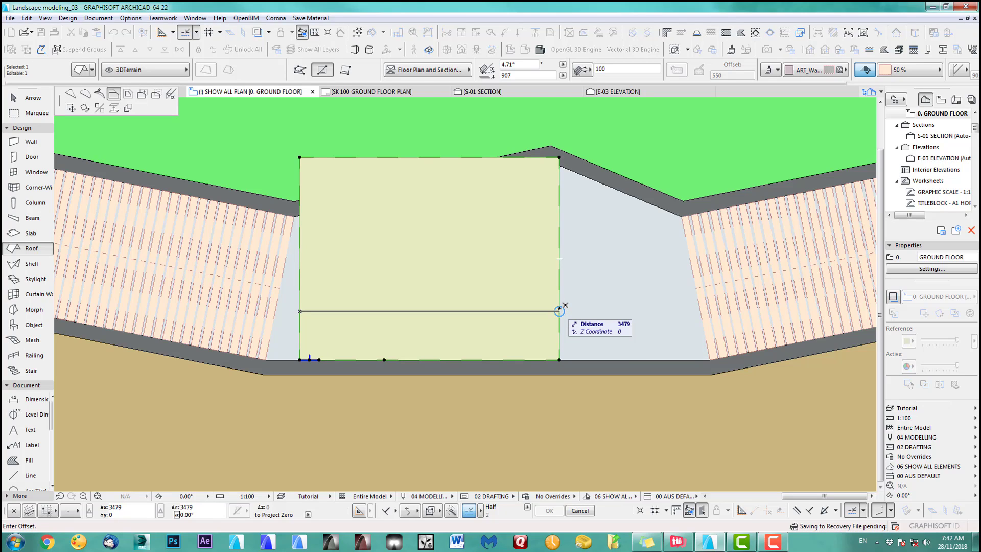
type("33")
key("Return")
middle_click_drag(600, 298, 595, 298)
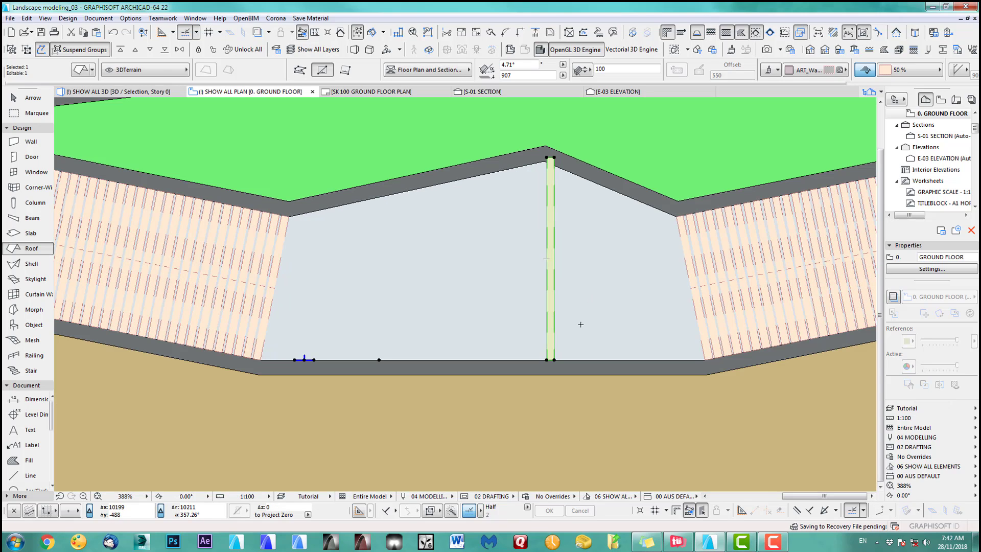
Reposition the reference axis onto the plank's base and move the plank about 1972 mm along the wall to the walkway corner.
left_click(304, 359)
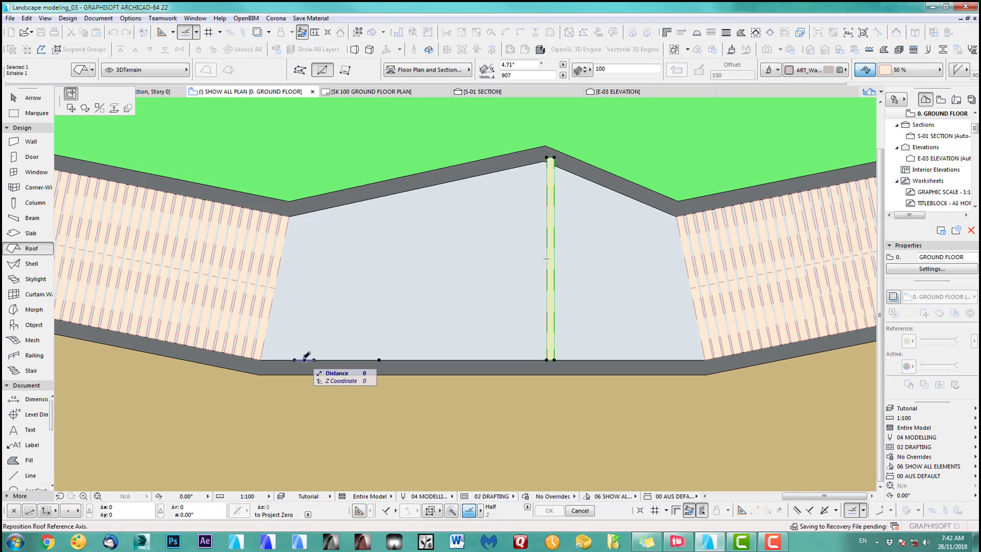
left_click(553, 359)
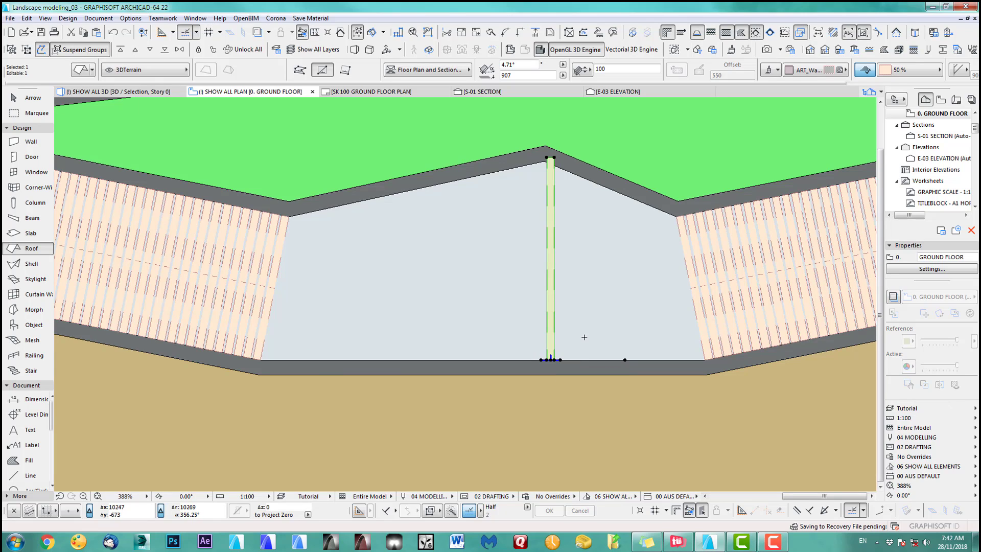
key("ctrl+d")
scroll(554, 363, "up", 2)
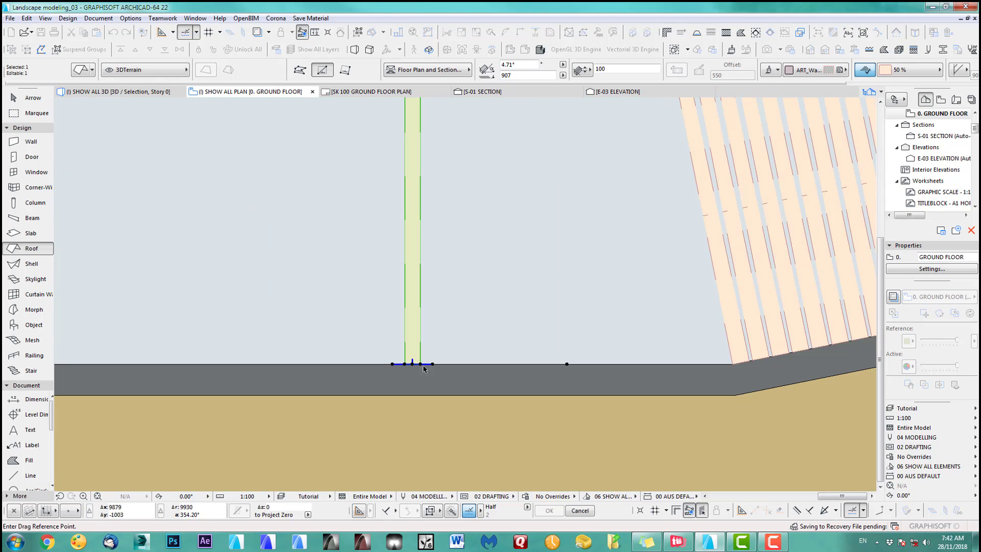
left_click(422, 363)
middle_click_drag(715, 363, 571, 364)
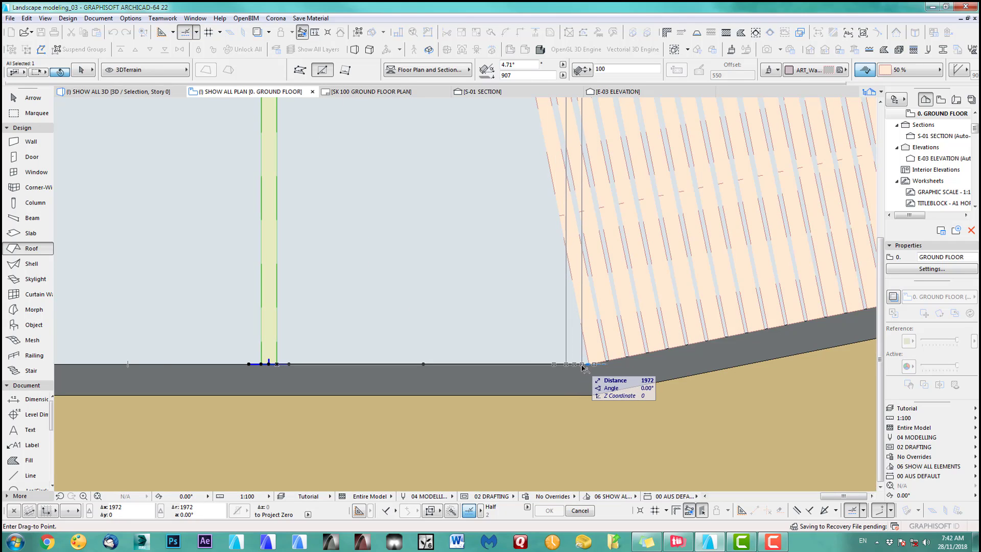
left_click(582, 364)
scroll(567, 370, "down", 5)
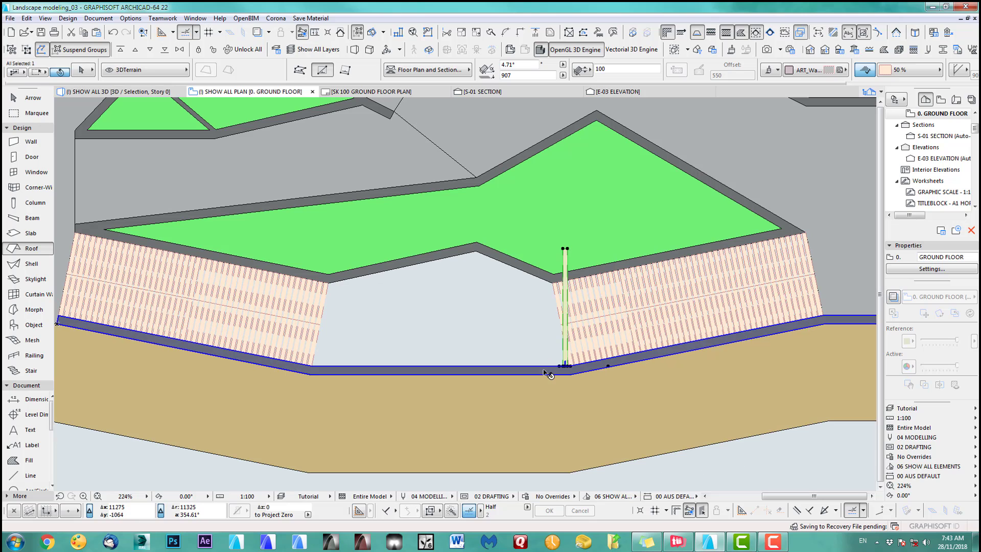
Isolate the new plank, the retaining wall and the adjacent walkway's end plank in 3D to compare their slopes.
left_click(559, 366)
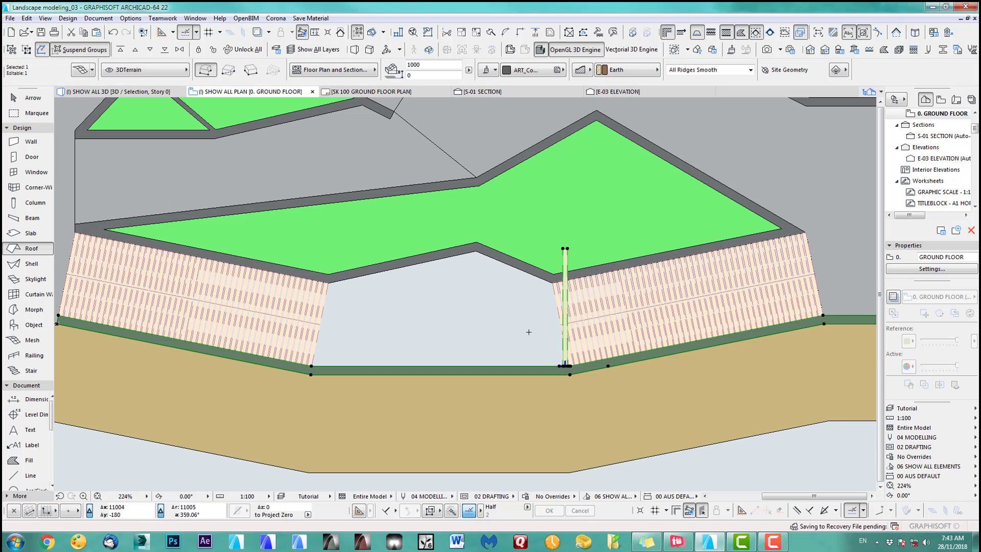
scroll(529, 338, "up", 5)
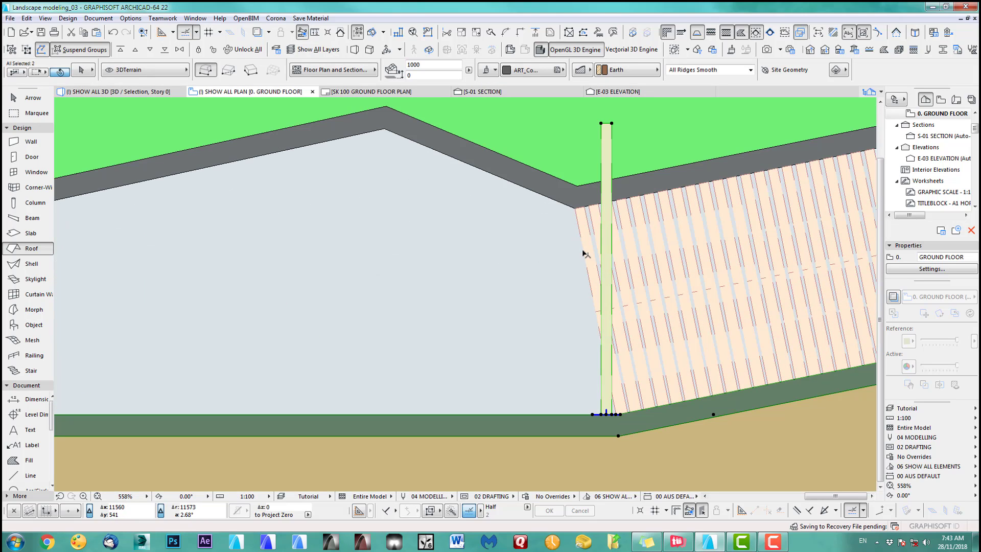
left_click(584, 251, "shift")
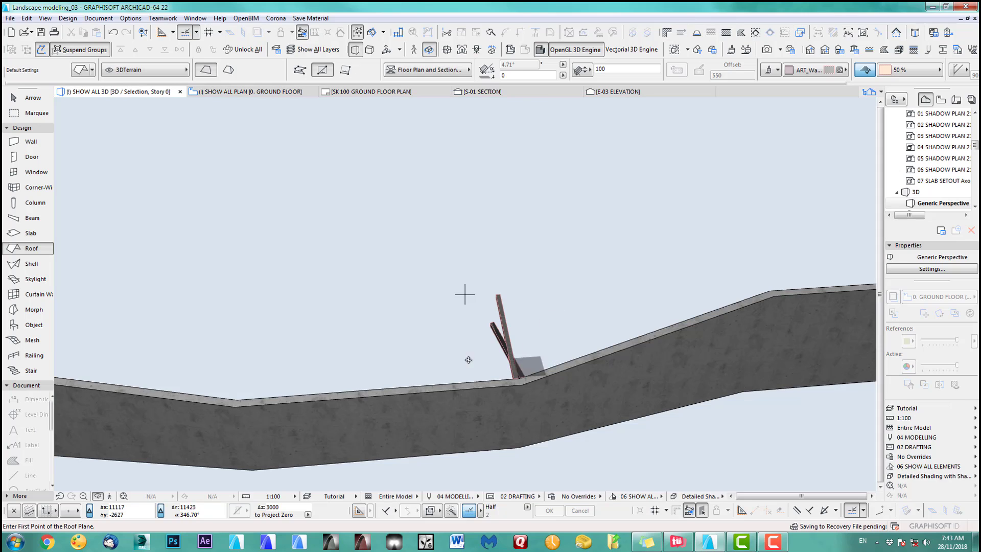
middle_click_drag(408, 341, 492, 350, "shift")
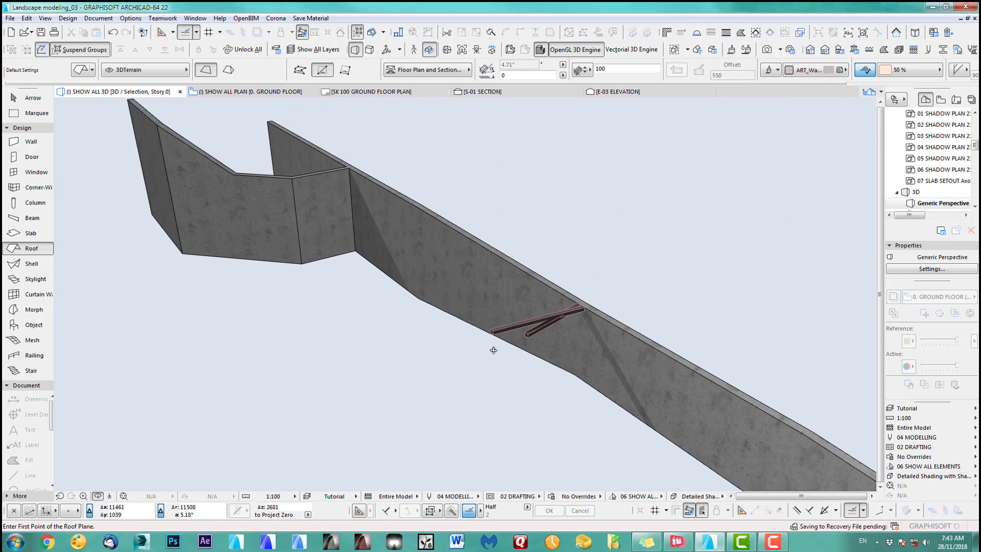
scroll(531, 348, "up", 2)
scroll(618, 284, "up", 3)
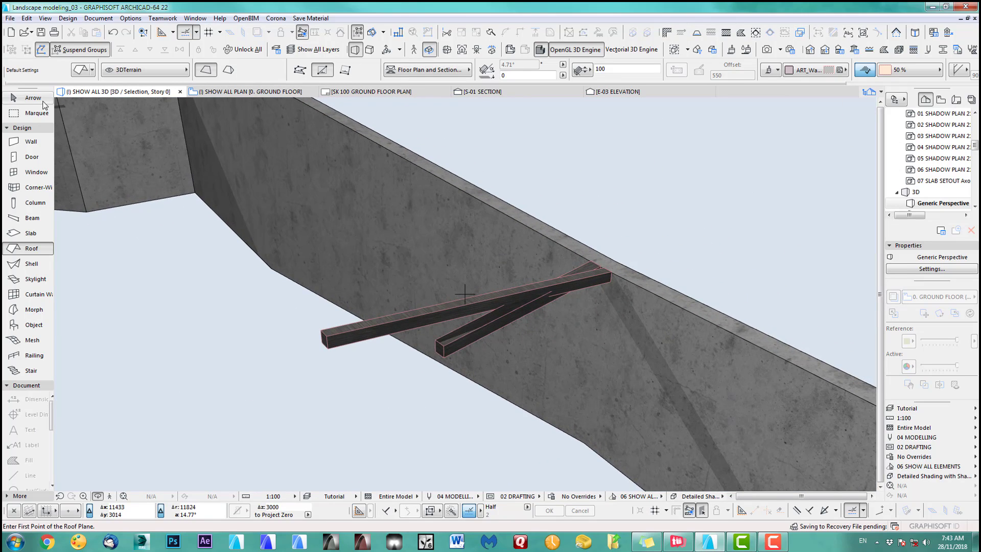
Set the new plank's roof pitch to 0° so that it lies level at the wall.
left_click(43, 103)
left_click(448, 311)
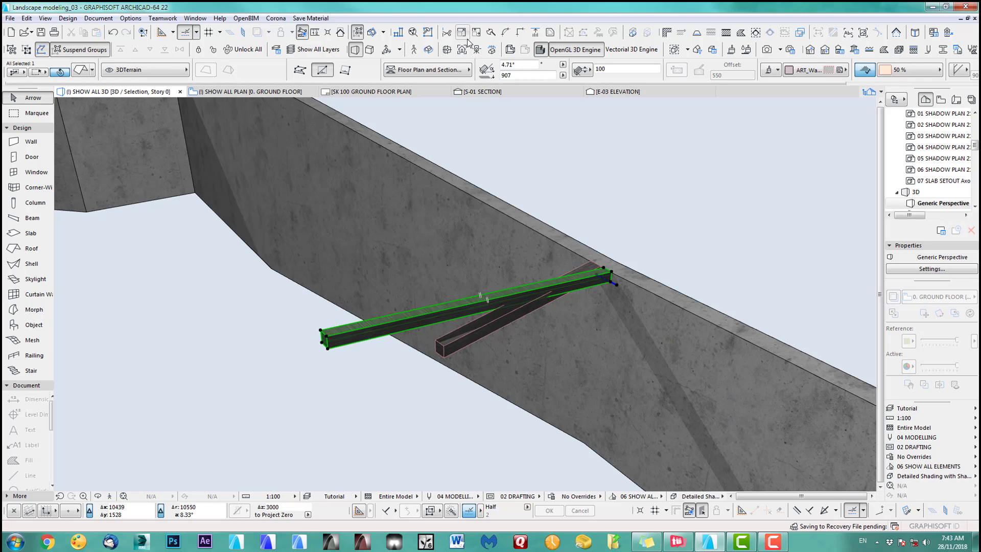
key("Return")
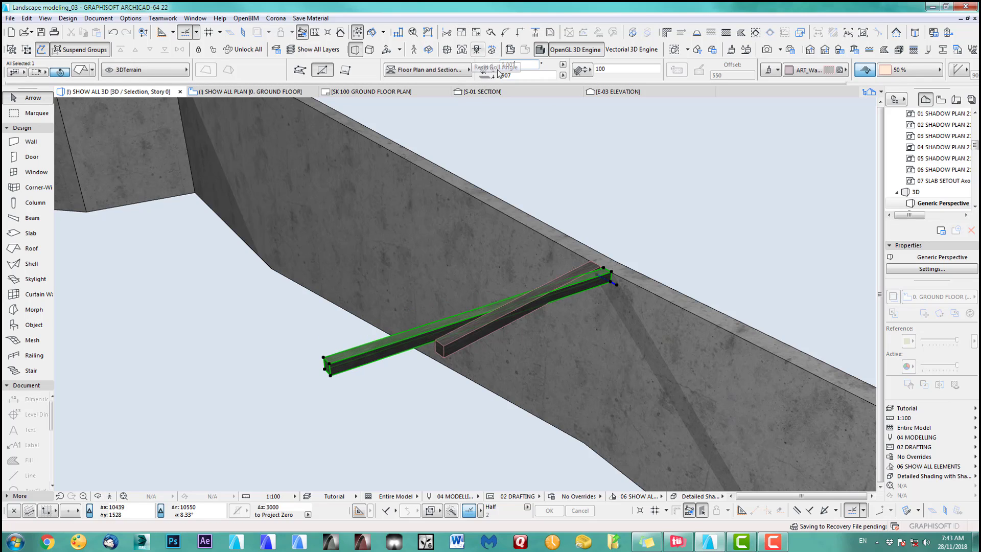
scroll(505, 279, "up", 5)
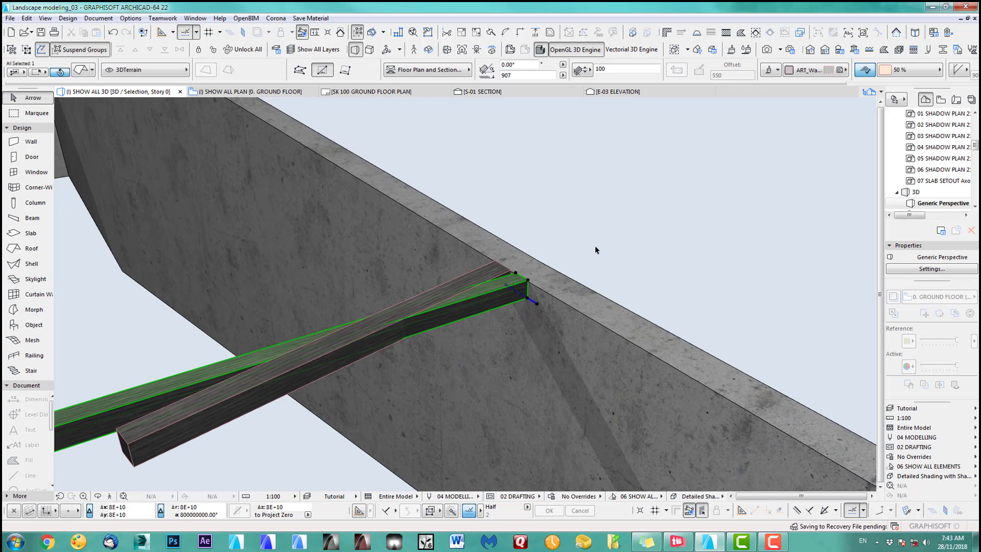
On the floor plan, measure the gap between two neighbouring planks of the sloped walkway using the Line tool.
key("F2")
scroll(577, 289, "down", 2)
middle_click_drag(576, 290, 526, 250)
scroll(525, 249, "down", 2)
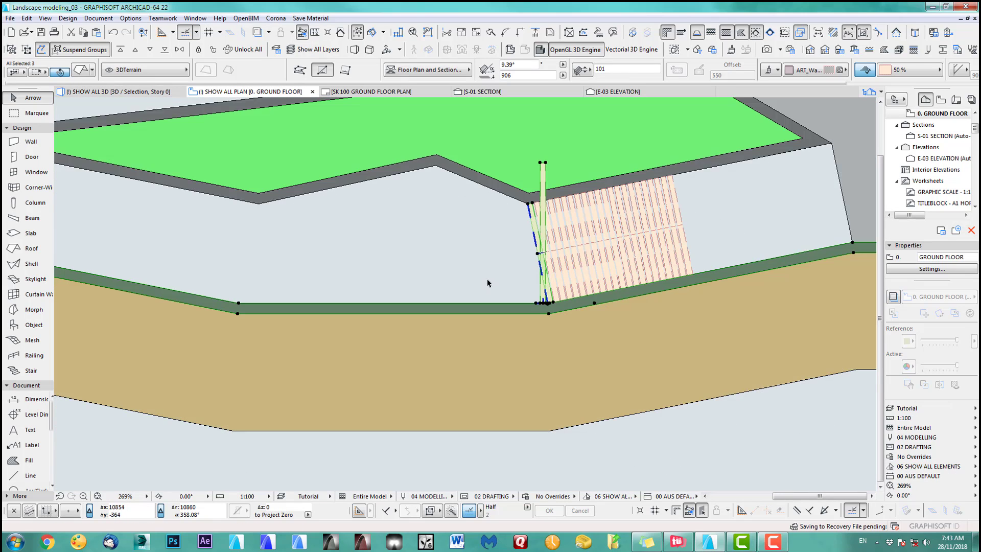
key("Escape")
scroll(534, 300, "up", 5)
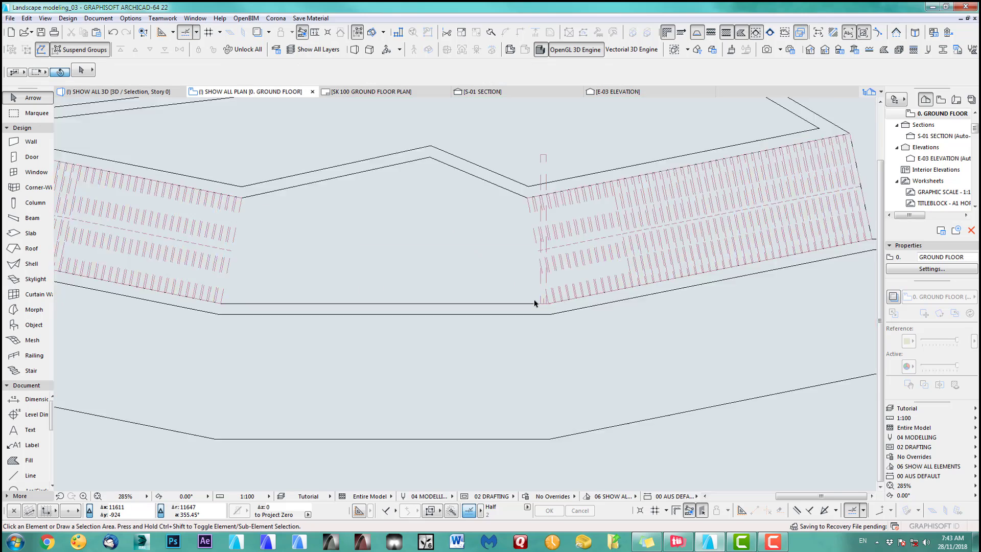
scroll(548, 302, "up", 10)
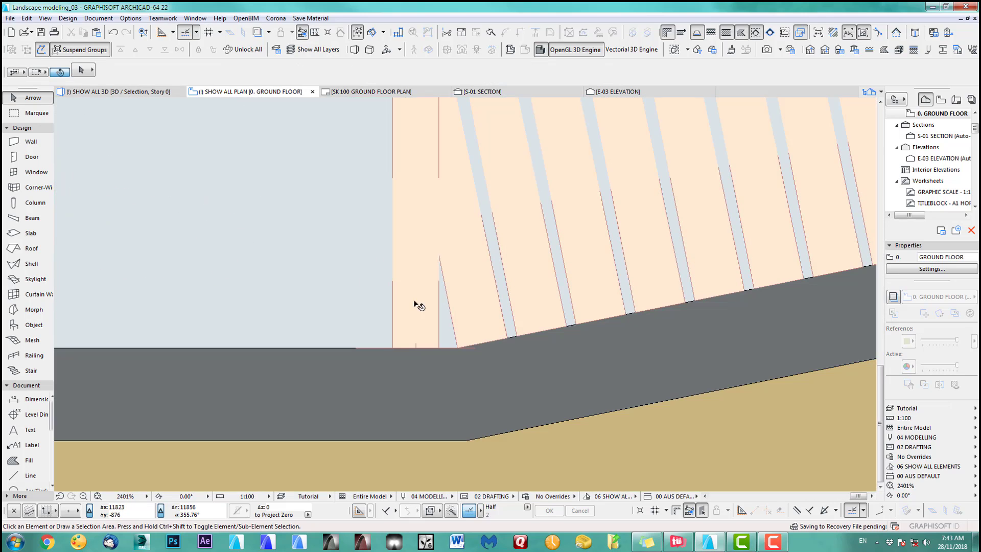
left_click(19, 476)
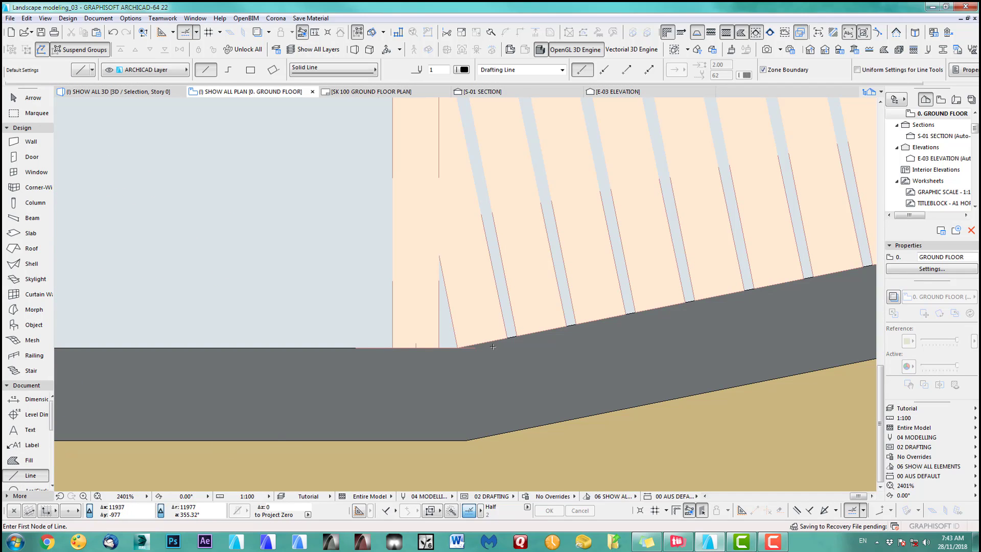
scroll(511, 299, "up", 5)
left_click(515, 295)
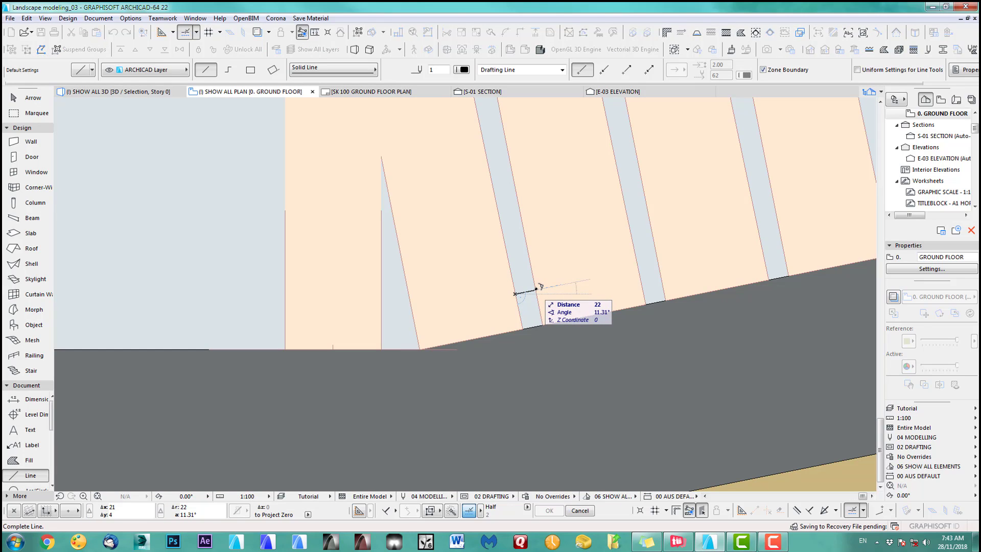
key("Escape")
Multiply the level plank using Drag with the Spread method, filling the gap along the retaining wall up to the opposite walkway's end plank.
scroll(387, 331, "down", 4)
middle_click_drag(387, 331, 451, 331)
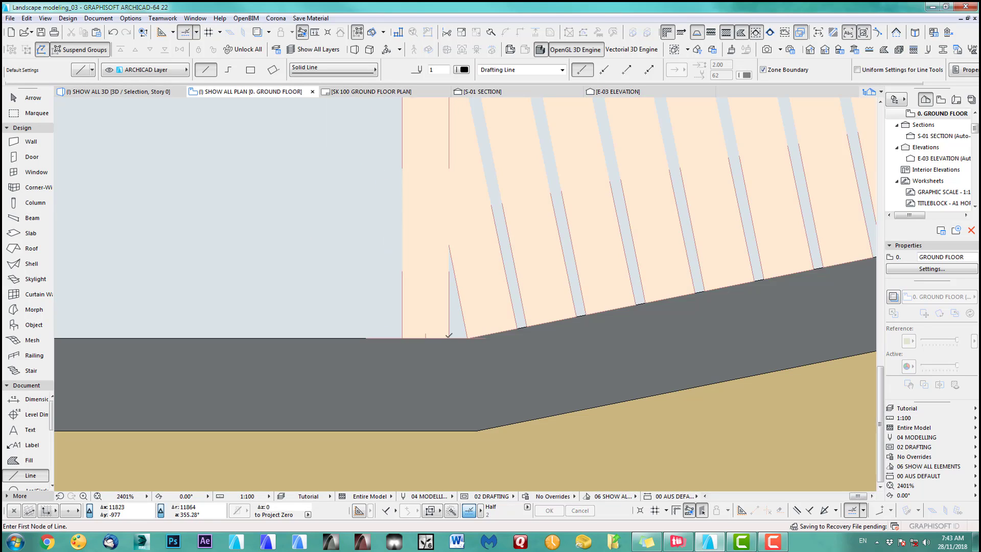
left_click(449, 338, "shift")
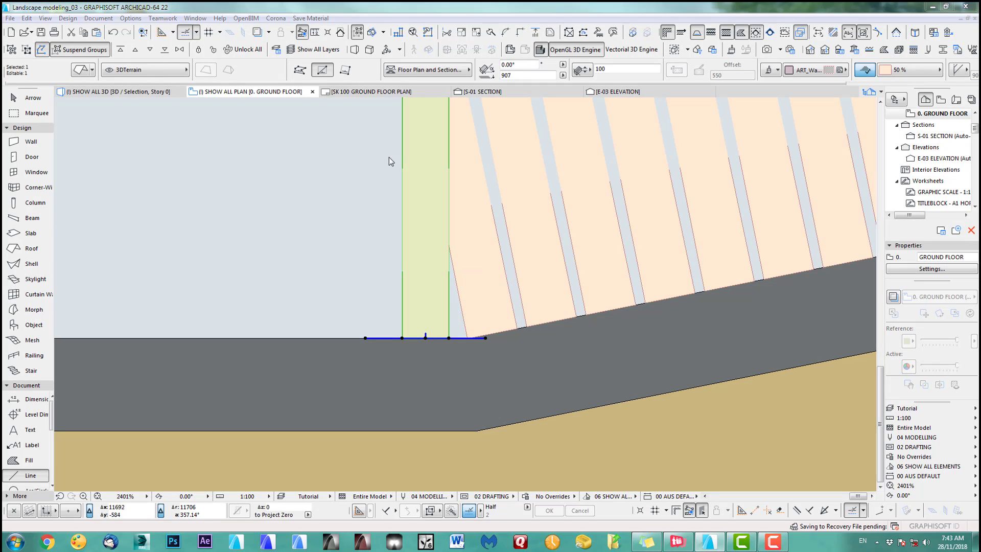
key("ctrl+u")
left_click(513, 175)
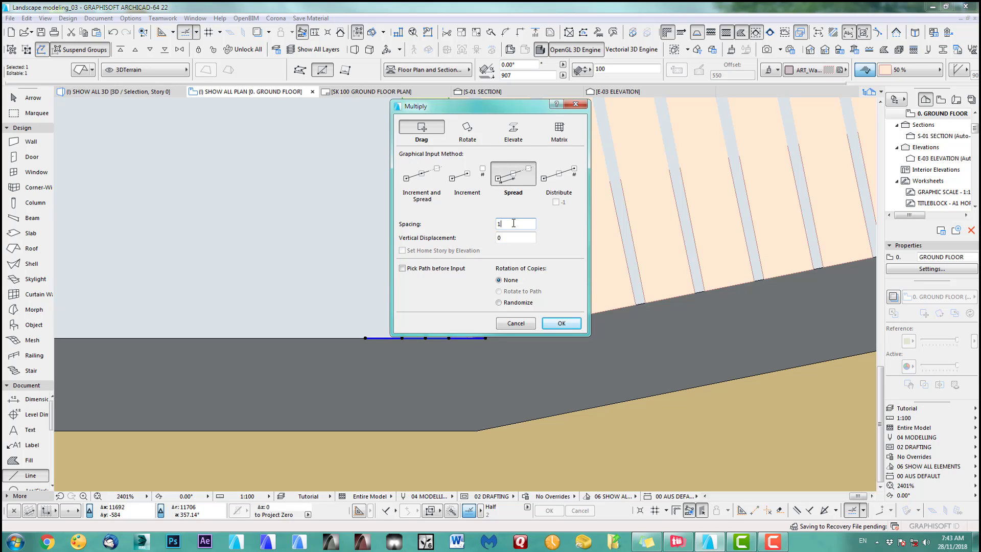
left_click(563, 325)
left_click(453, 373)
scroll(353, 367, "down", 5)
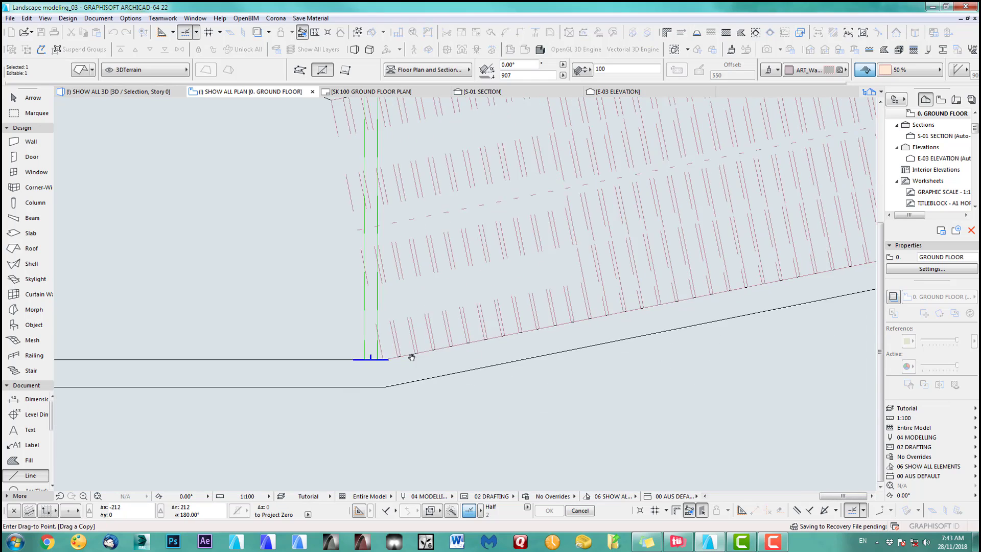
middle_click_drag(410, 357, 682, 335)
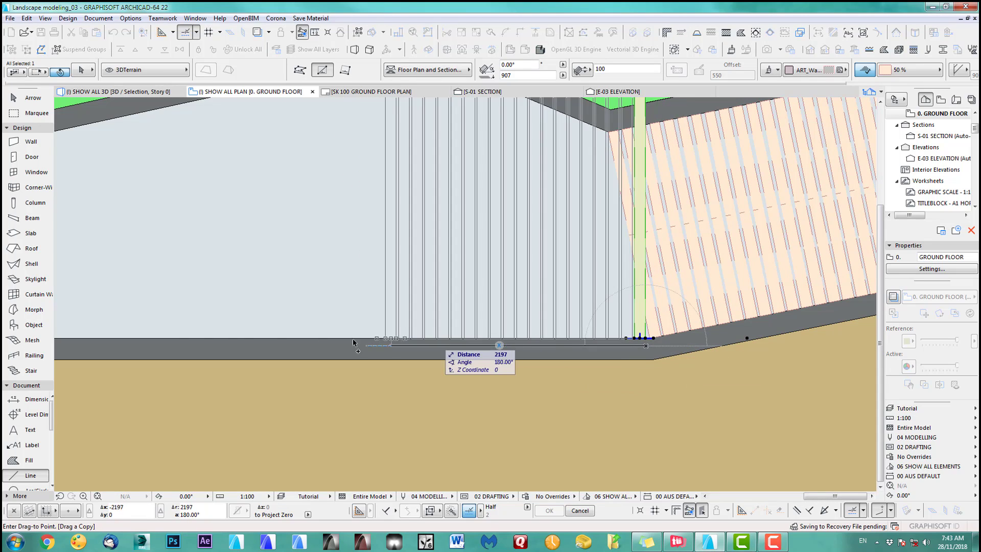
scroll(160, 340, "down", 2)
middle_click_drag(166, 339, 424, 344)
scroll(383, 346, "up", 6)
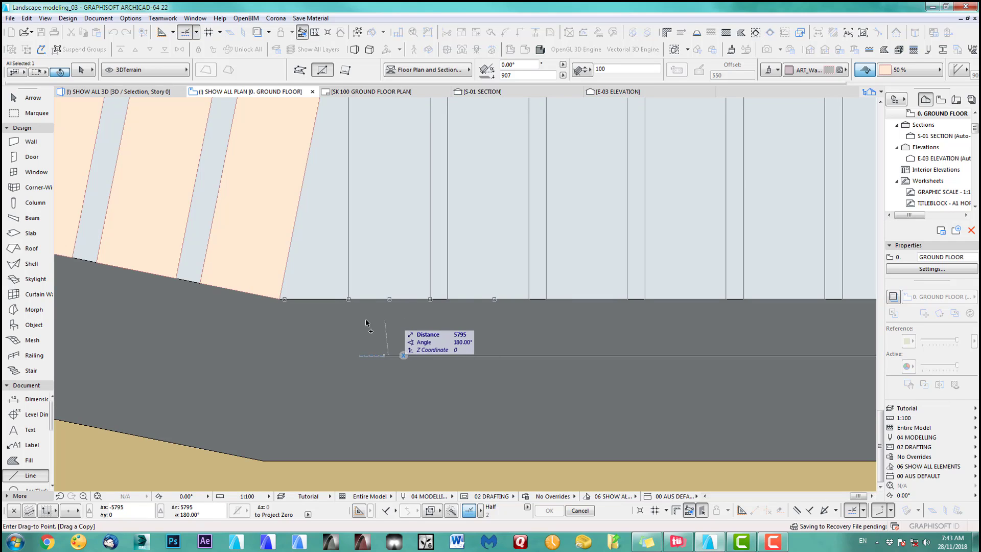
left_click(368, 323)
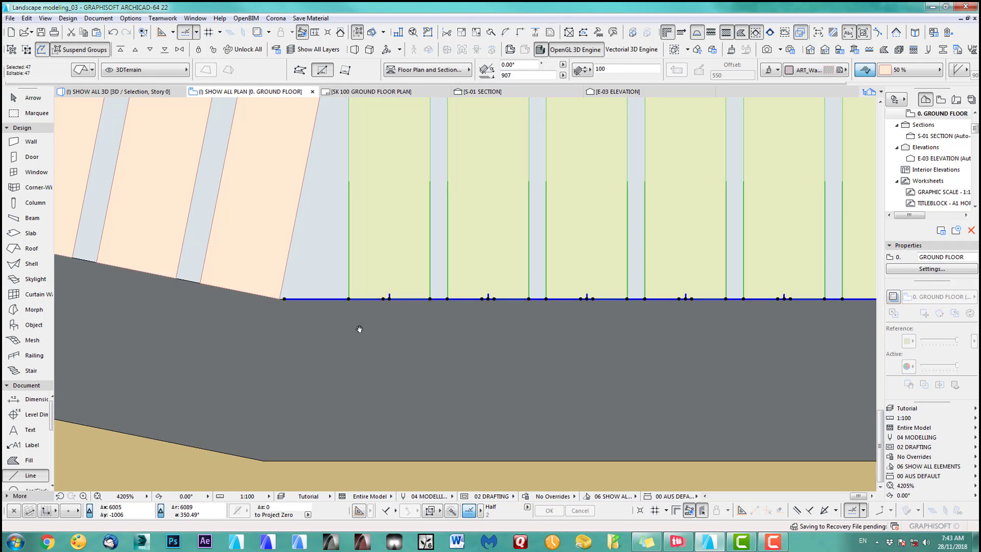
middle_click_drag(359, 328, 361, 351)
scroll(362, 350, "down", 6)
middle_click_drag(451, 339, 372, 346)
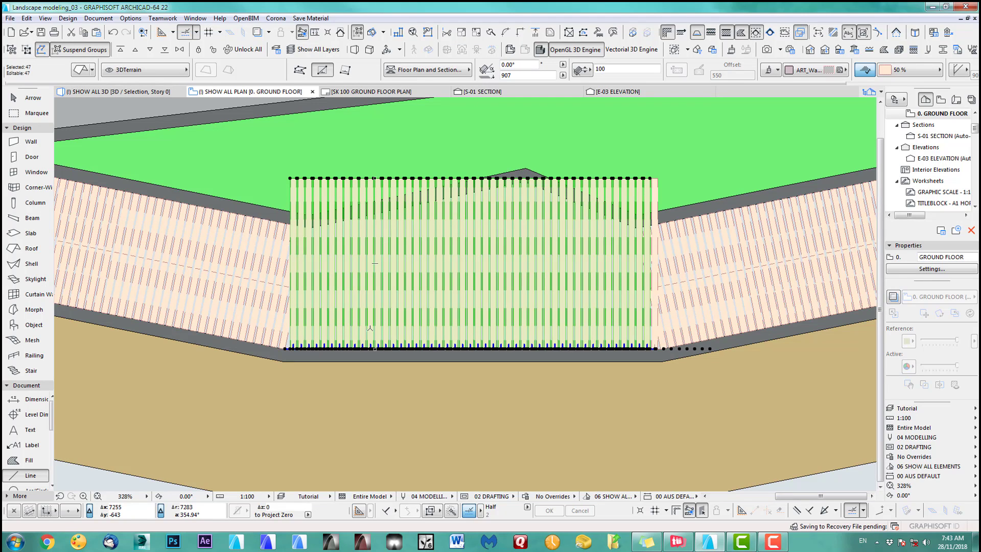
scroll(577, 169, "up", 3)
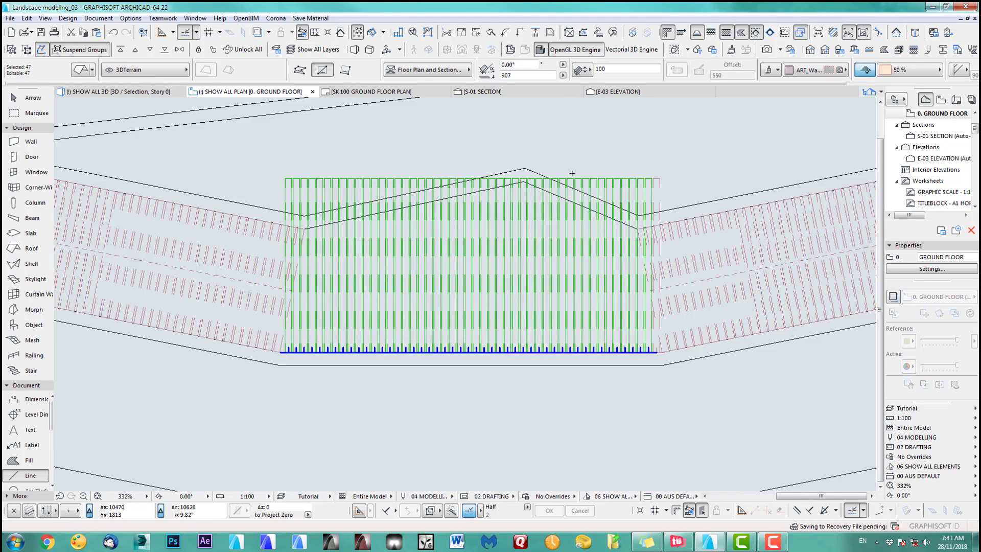
Split the level planks between the retaining wall's peak and the right-hand walkway along the wall's edge, and delete the overhanging parts.
scroll(531, 161, "down", 2)
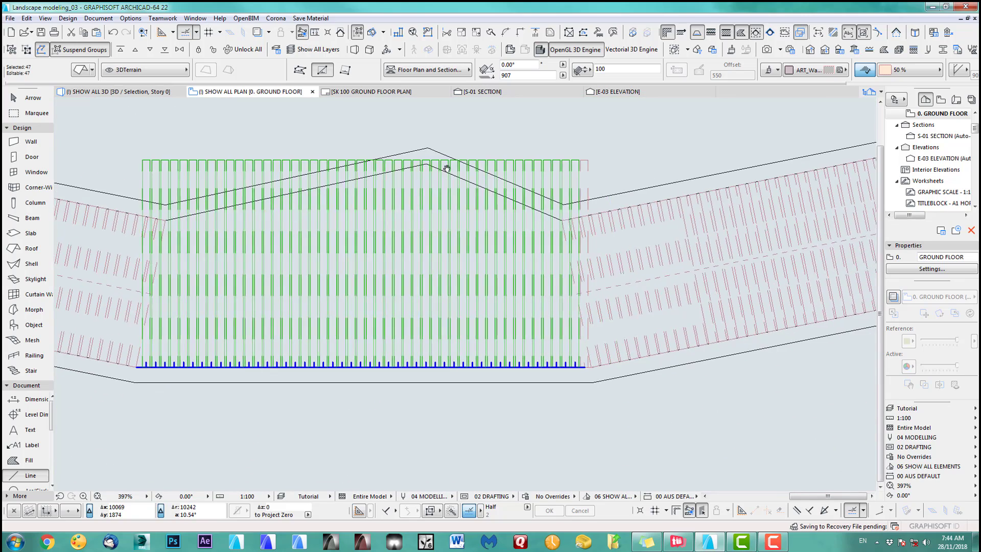
scroll(481, 145, "up", 8)
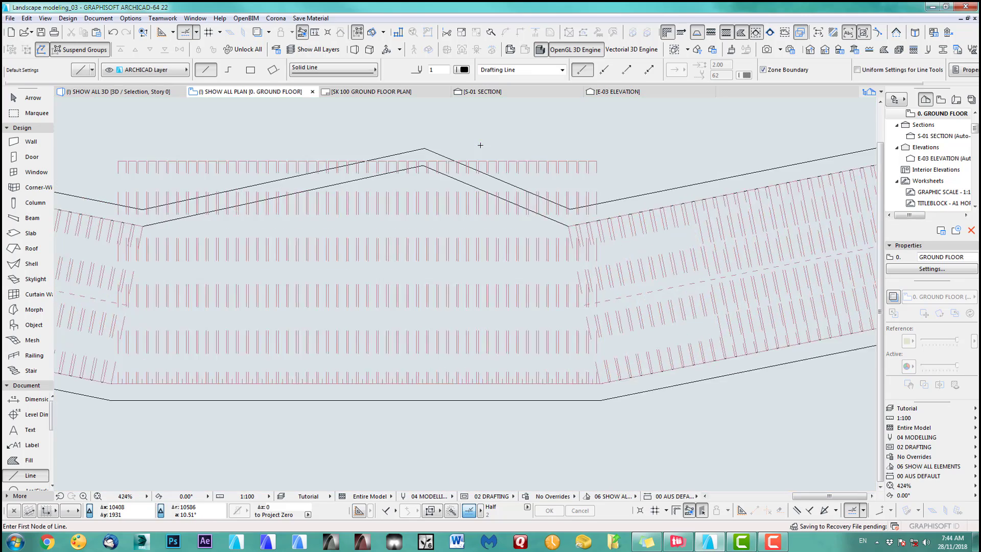
left_click(339, 175)
left_click(372, 175, "shift")
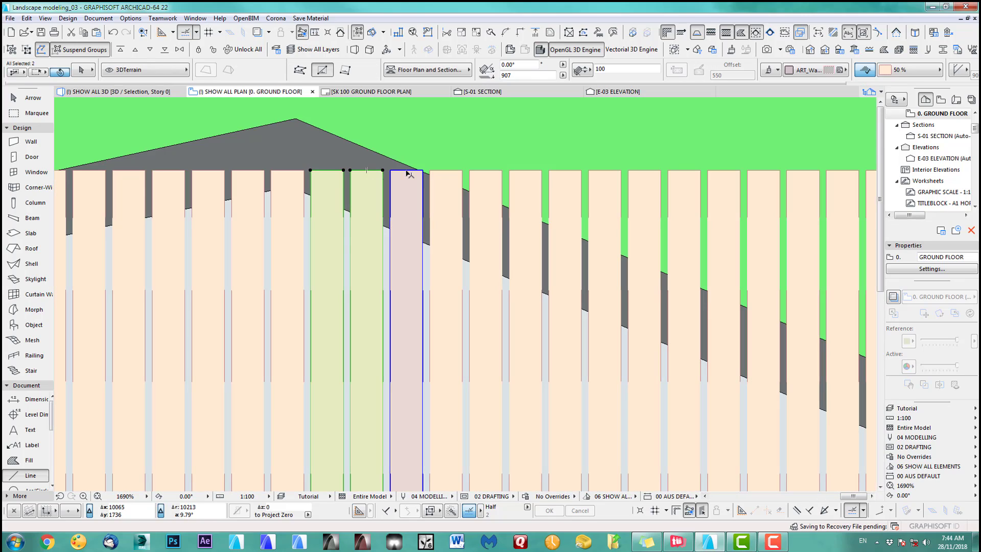
left_click(445, 176, "shift")
left_click(486, 176, "shift")
left_click(525, 177, "shift")
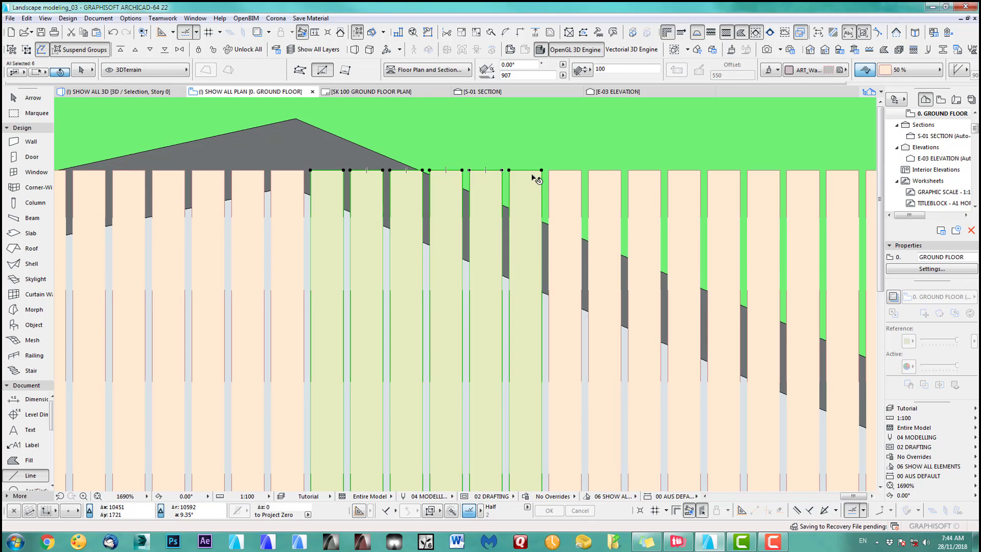
left_click(564, 178, "shift")
left_click(609, 181, "shift")
left_click(645, 182, "shift")
left_click(687, 182, "shift")
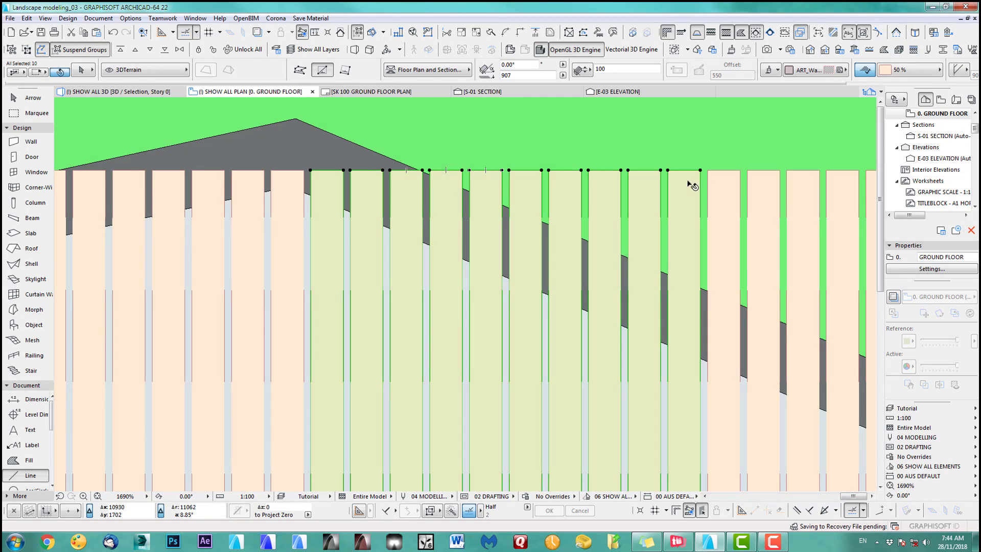
left_click(726, 183, "shift")
left_click(753, 183, "shift")
left_click(805, 187, "shift")
scroll(551, 220, "down", 3)
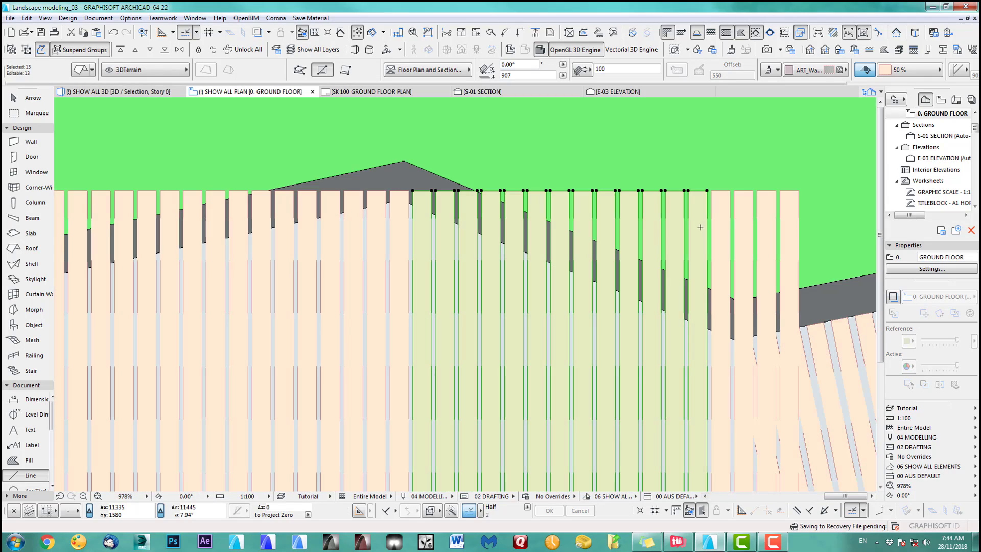
left_click(724, 196, "shift")
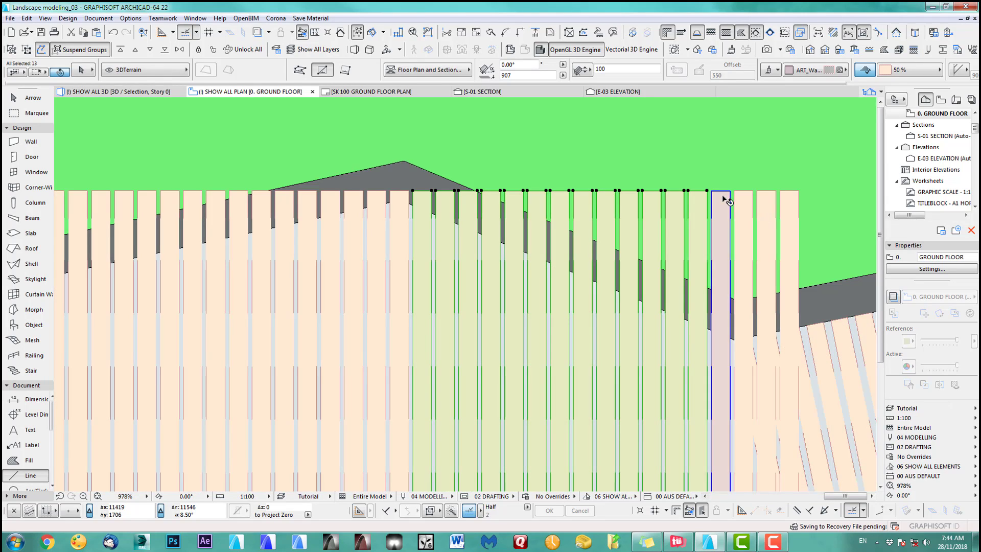
left_click(765, 205, "shift")
left_click(794, 262, "shift")
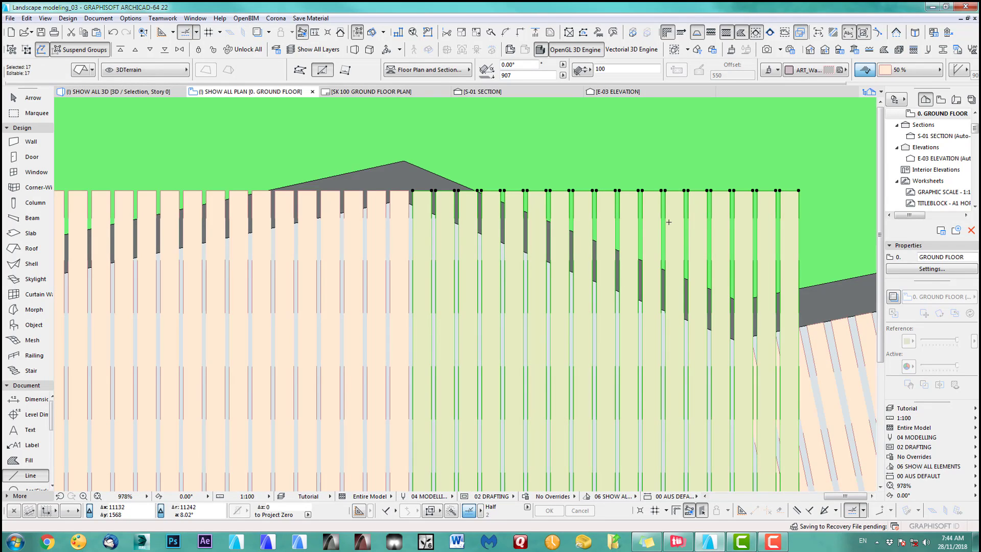
left_click(490, 32)
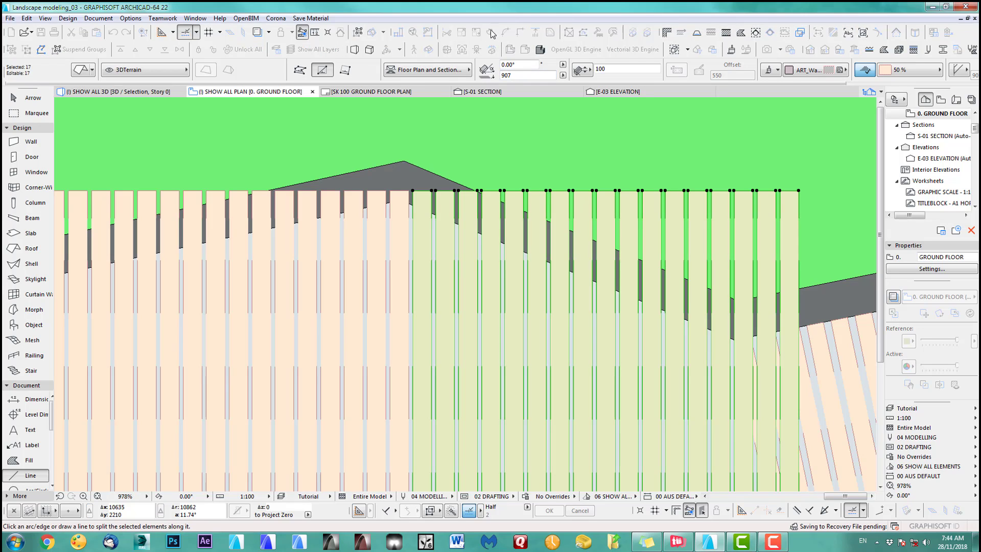
scroll(428, 210, "up", 5)
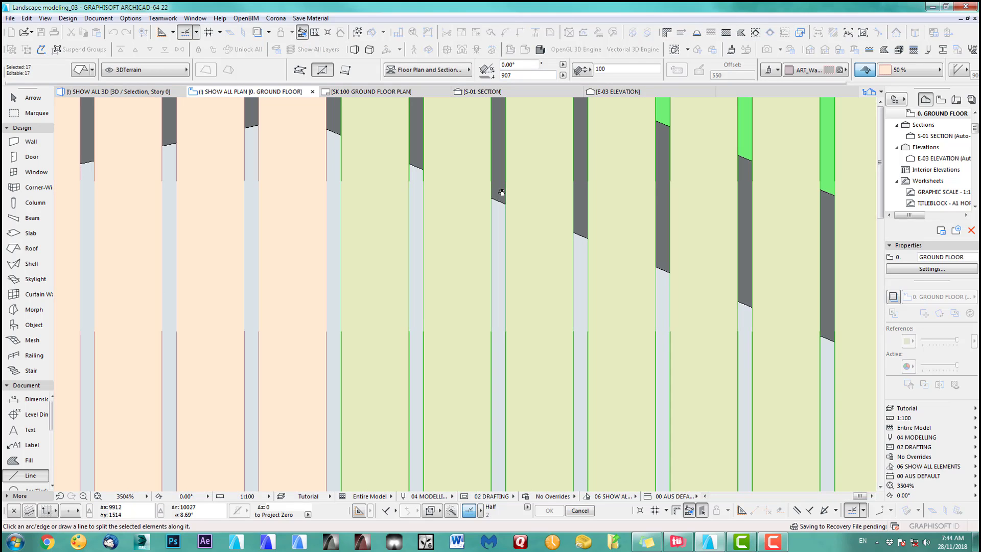
left_click(539, 166)
scroll(541, 246, "down", 8)
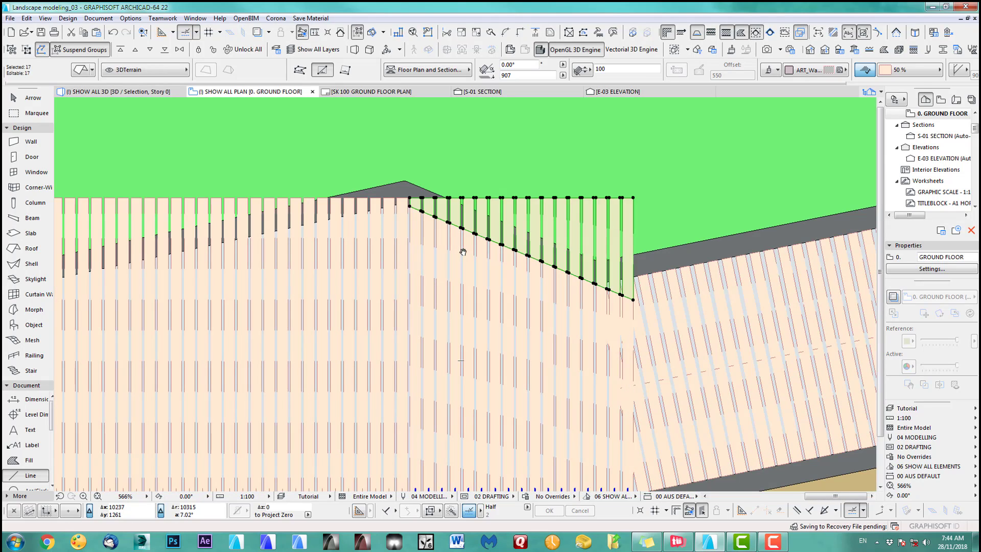
key("Delete")
Split the last three level planks along the slanted edge of the right-hand walkway's end plank.
middle_click_drag(610, 304, 540, 198)
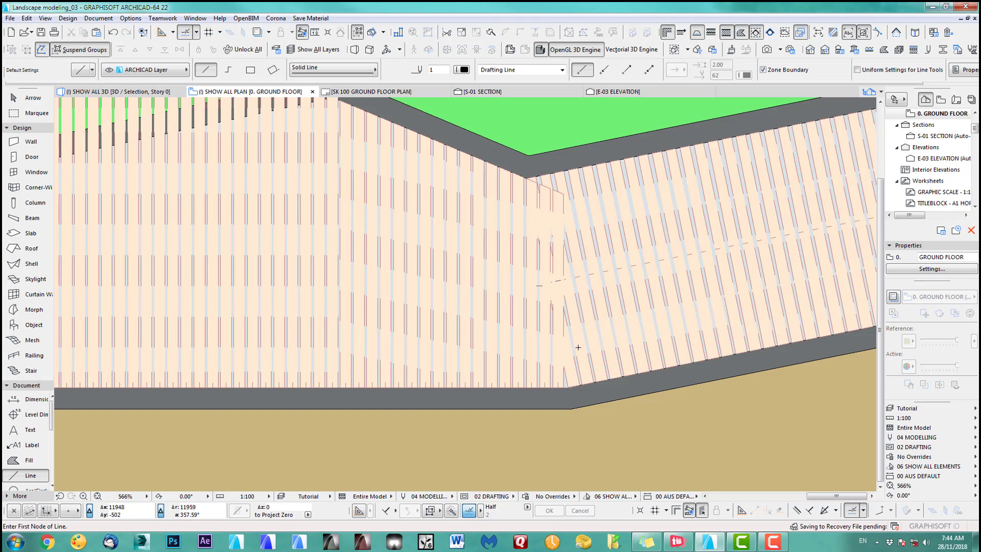
scroll(578, 348, "up", 3)
left_click(548, 405, "shift")
left_click(520, 397, "shift")
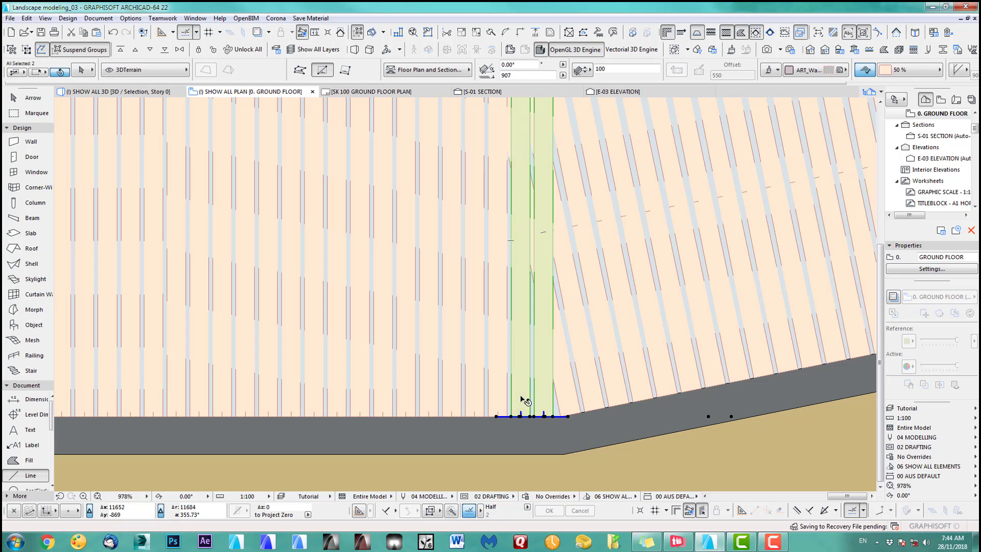
scroll(481, 393, "down", 2)
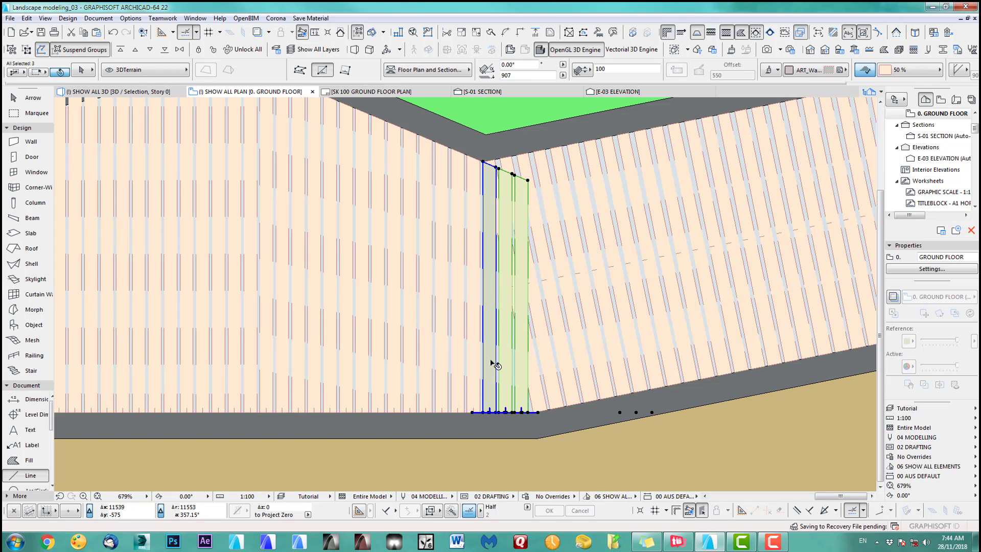
left_click(492, 363, "shift")
scroll(530, 381, "up", 5)
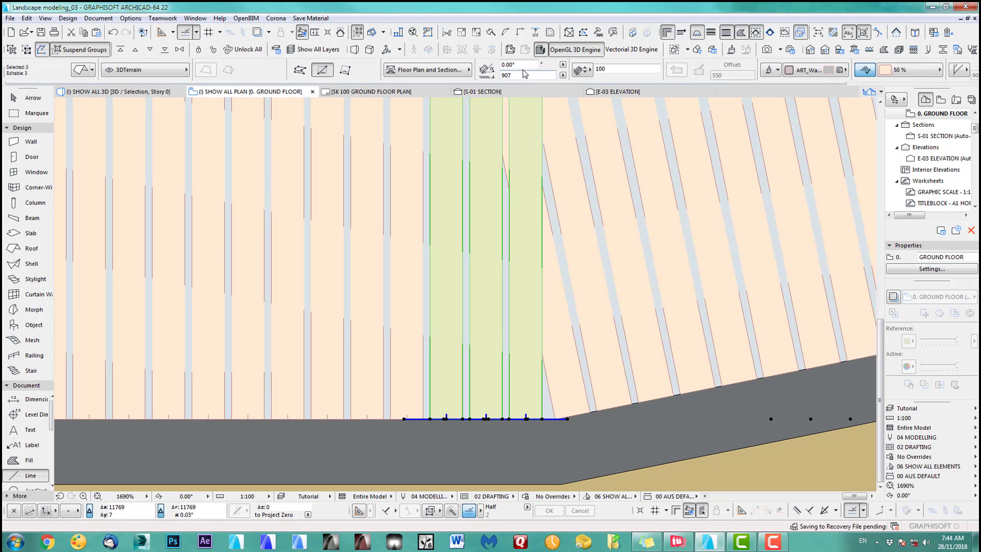
left_click(491, 34)
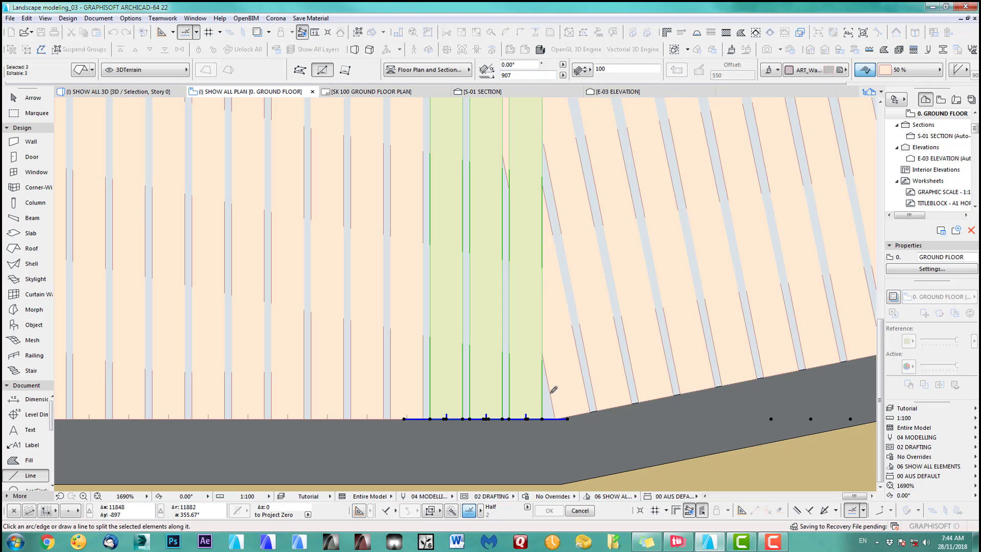
left_click(528, 394)
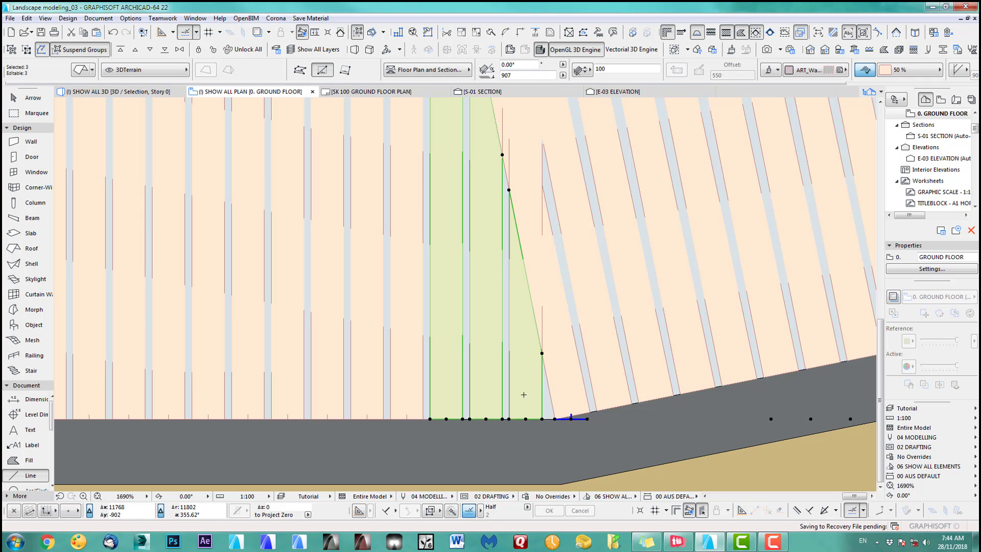
scroll(524, 395, "down", 5)
scroll(495, 246, "up", 4)
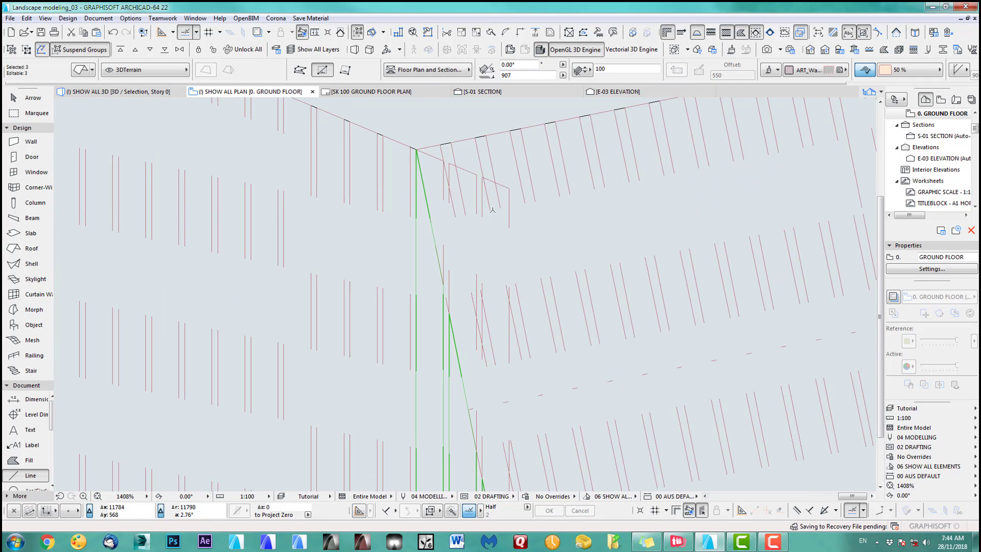
Delete the cut-off parts of the three planks that overlap the right-hand walkway.
key("Escape")
left_click(492, 182, "shift")
left_click(473, 174, "shift")
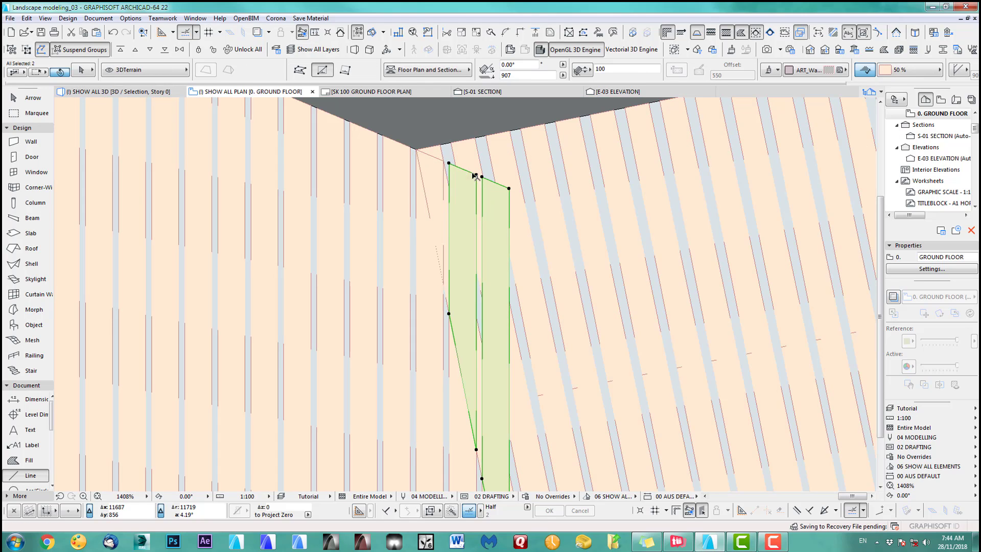
left_click(443, 162, "shift")
key("Escape")
scroll(473, 278, "down", 5)
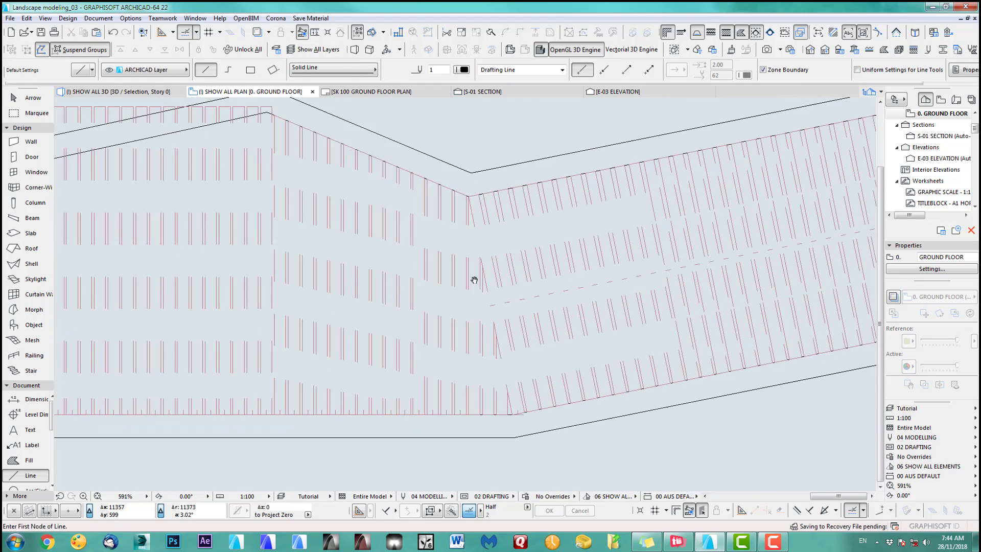
Offset the slanted edge of the first trimmed plank inward to leave a gap, and delete the leftover sliver at the wall corner.
scroll(501, 202, "up", 10)
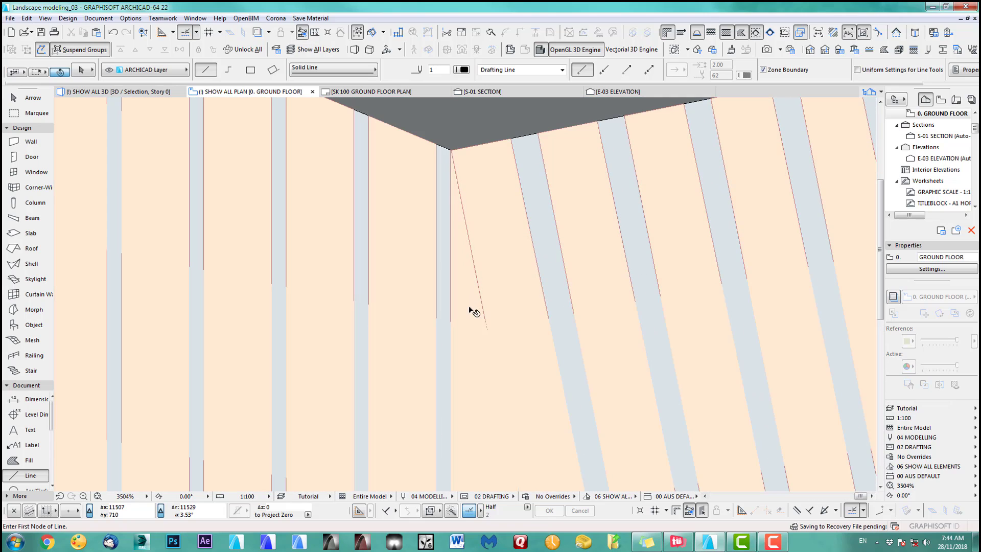
left_click(479, 303, "shift")
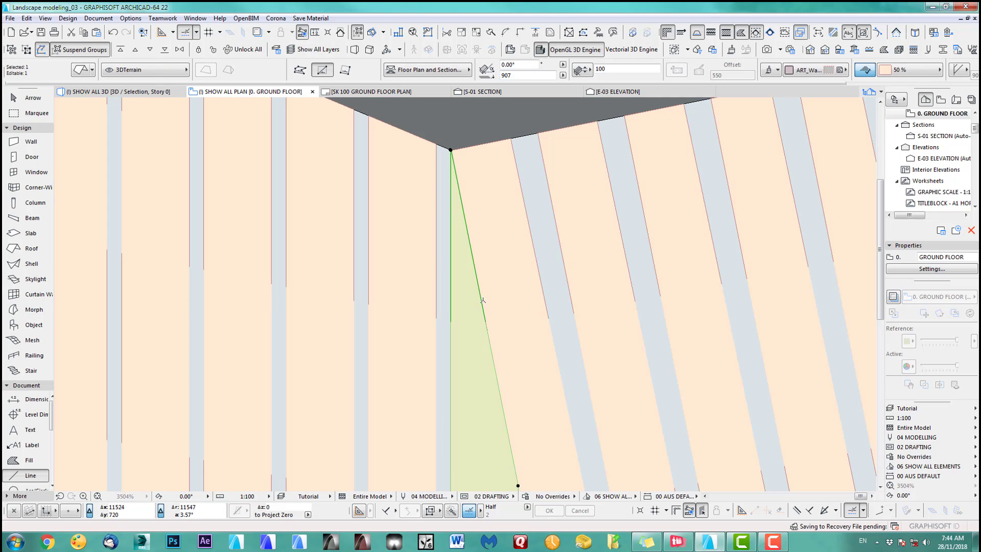
left_click(483, 301)
left_click(570, 347)
left_click(473, 312)
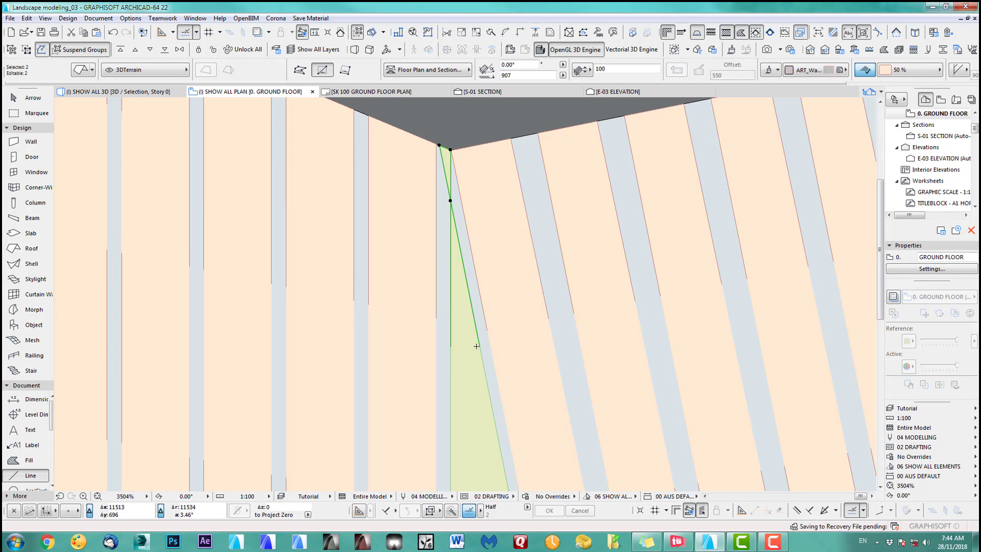
scroll(526, 352, "down", 3)
middle_click_drag(526, 352, 512, 289)
middle_click_drag(503, 195, 501, 197)
scroll(501, 196, "up", 3)
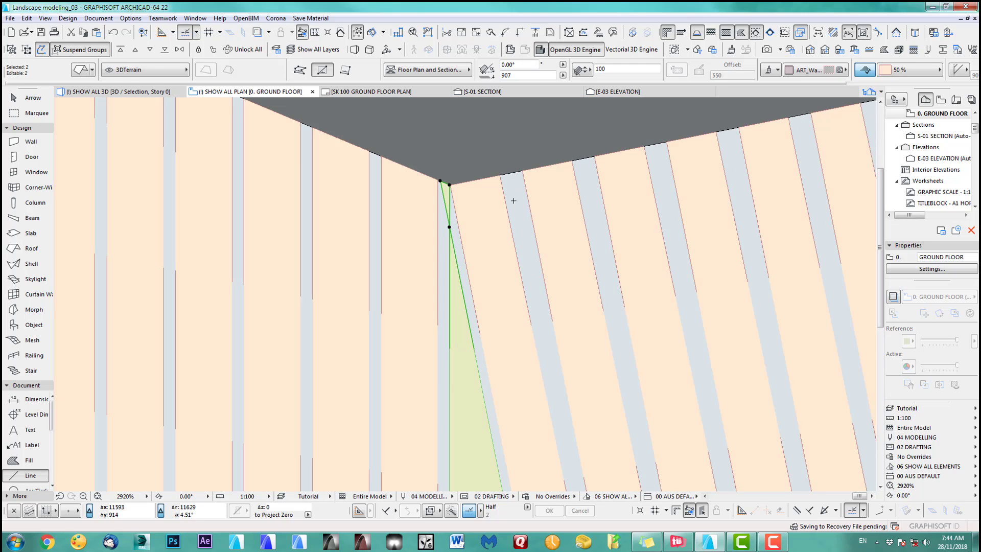
key("Escape")
left_click(450, 211, "shift")
key("Delete")
Offset the slanted edge of the second trimmed plank inward to leave a gap beside the right-hand walkway.
scroll(477, 260, "down", 6)
middle_click_drag(477, 260, 473, 145)
scroll(482, 344, "up", 4)
left_click(487, 334, "shift")
scroll(485, 329, "down", 3)
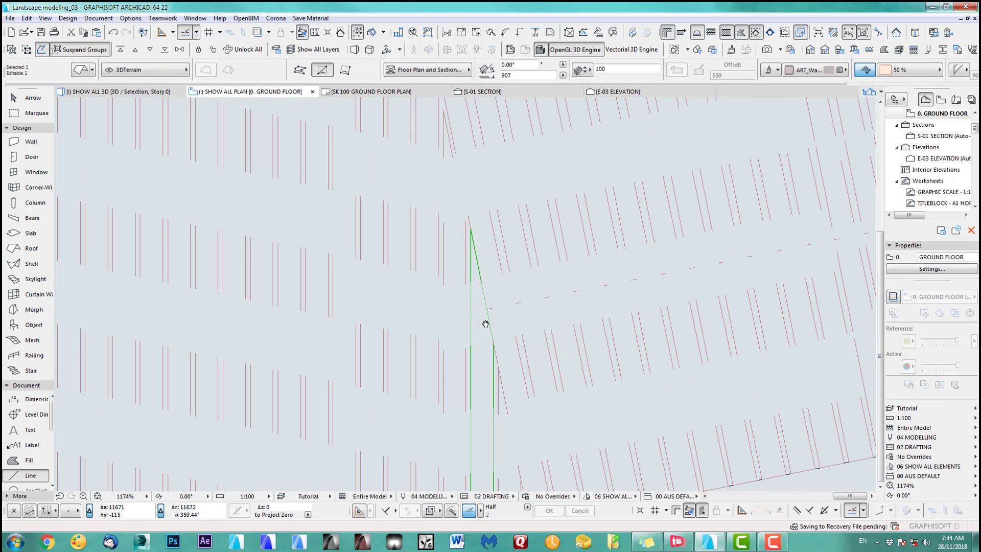
scroll(469, 189, "up", 7)
left_click(485, 361)
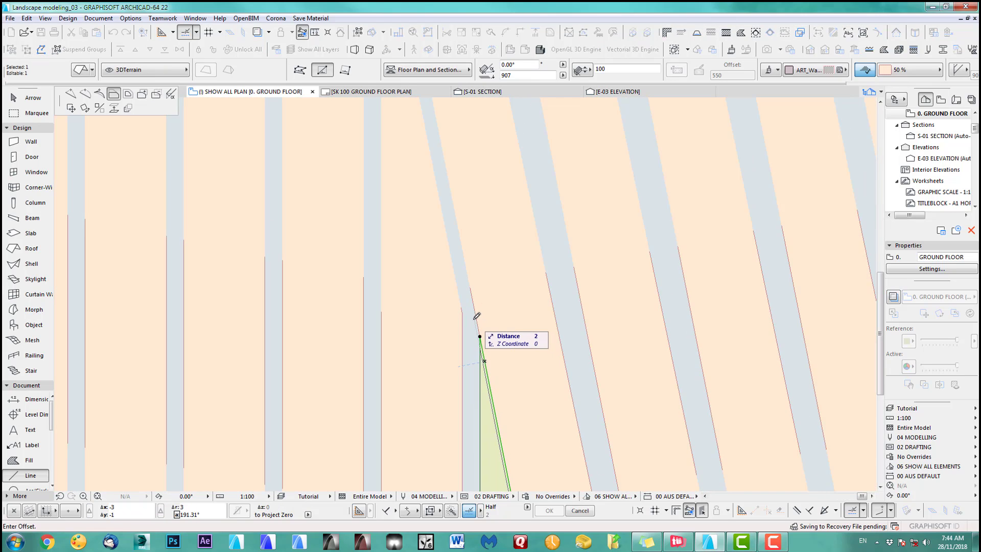
key("Escape")
scroll(465, 311, "down", 5)
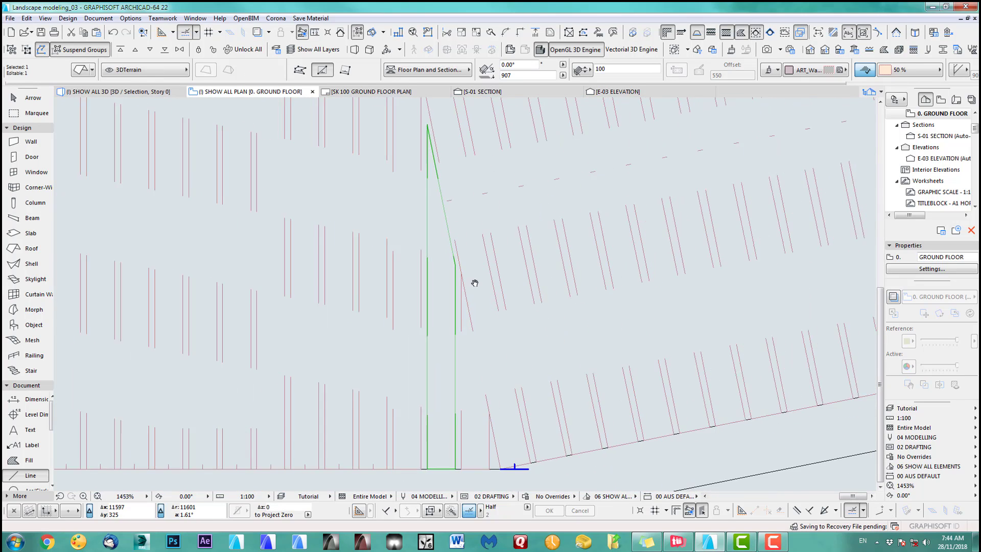
Offset the slanted edge of the third trimmed plank inward to match the gap of its neighbours.
scroll(475, 281, "up", 5)
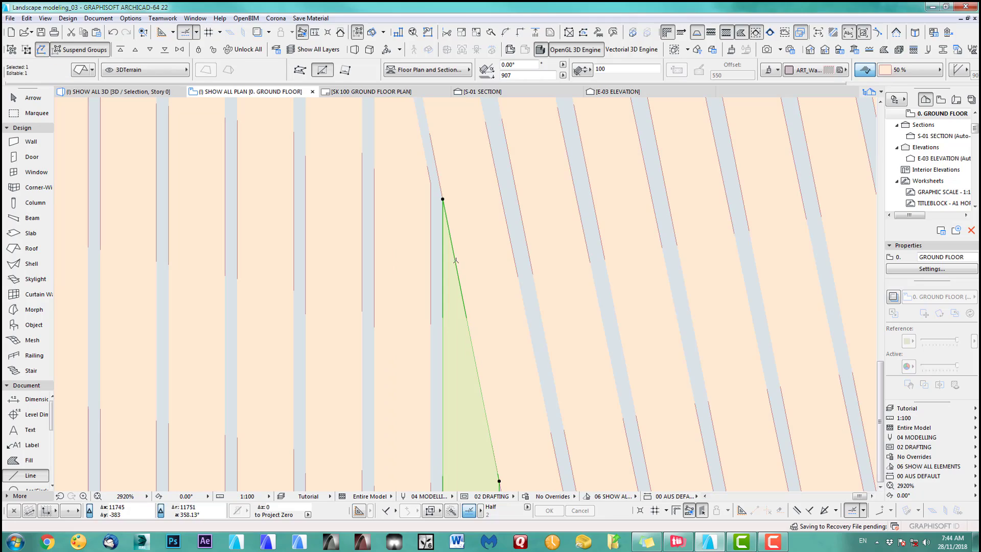
left_click(442, 198)
key("Escape")
key("Escape")
scroll(490, 351, "down", 6)
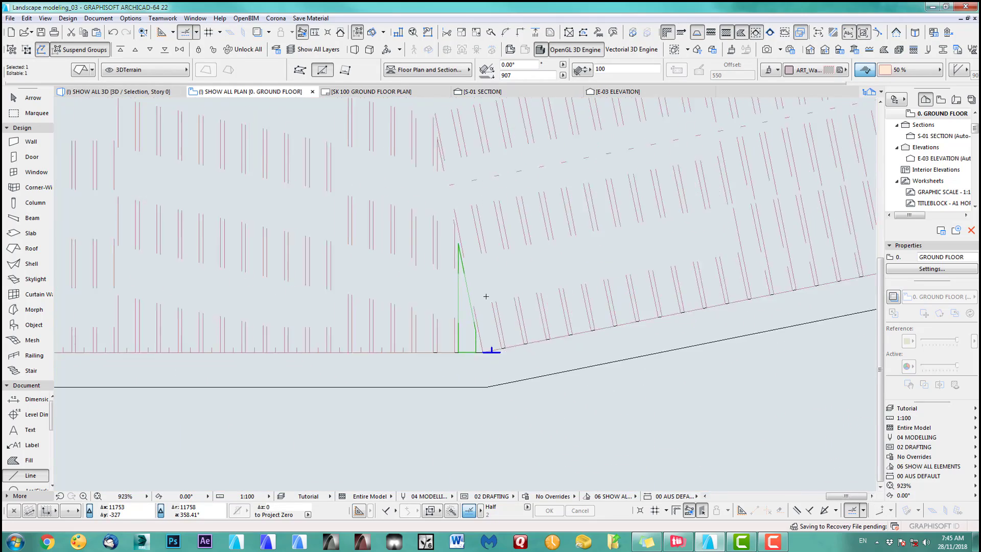
scroll(460, 352, "down", 3)
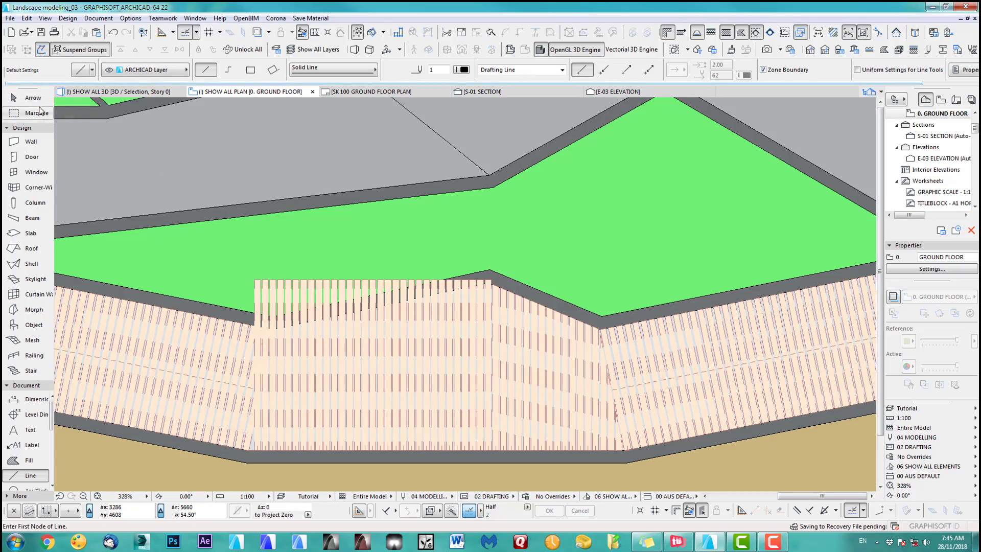
Select the level planks on the left-hand side of the wall's peak and trim them along the retaining wall's edge.
left_click(28, 99)
left_click(230, 236)
left_click(488, 296)
left_click(491, 32)
left_click(462, 304)
Split the plank at the wall's peak along the wall edge that descends to the right.
scroll(491, 286, "up", 10)
left_click(501, 256)
left_click(490, 32)
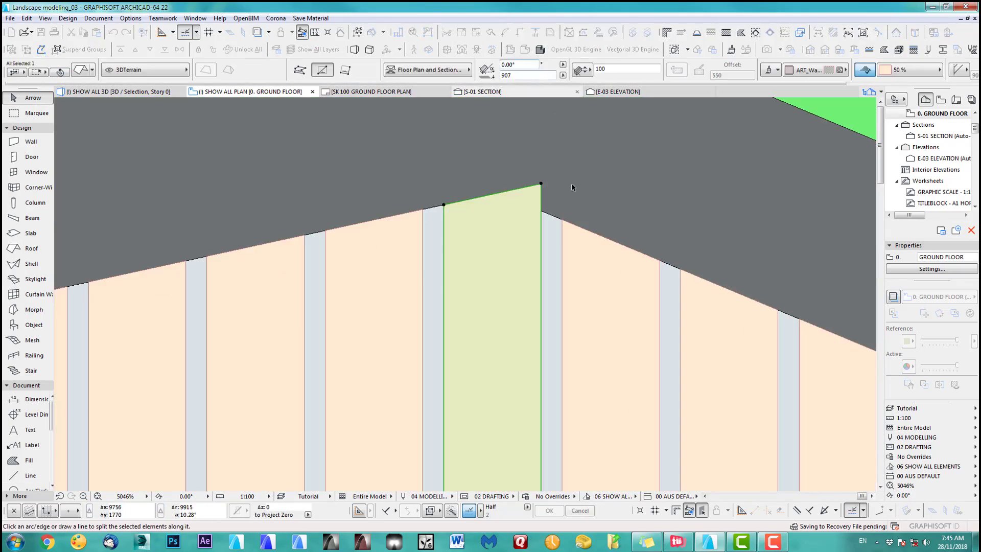
left_click(552, 215)
scroll(511, 286, "down", 8)
Trim the three end planks along the slanted edge of the left-hand walkway's end plank.
left_click_drag(376, 438, 449, 444)
left_click(491, 32)
scroll(409, 327, "up", 6)
middle_click_drag(436, 205, 436, 311)
scroll(372, 209, "down", 5)
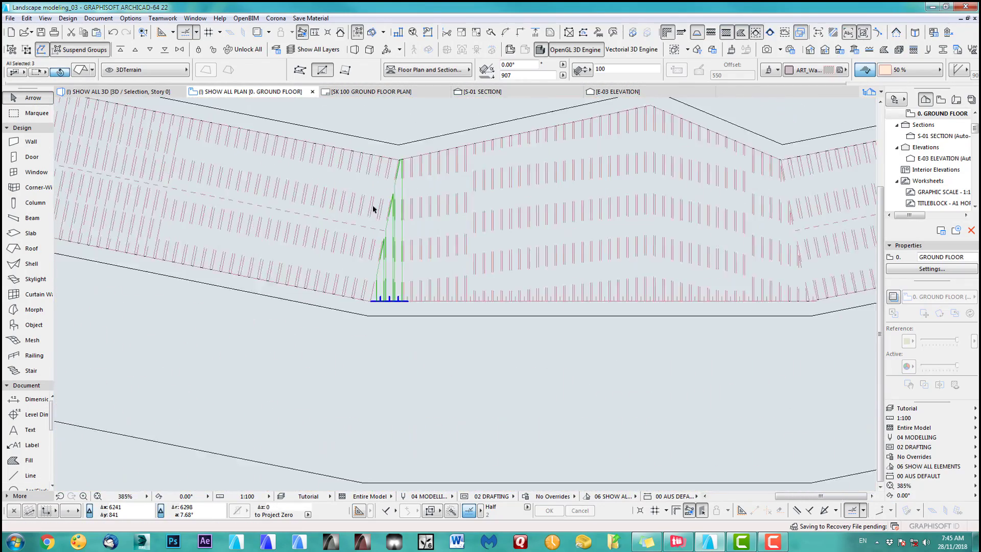
scroll(373, 209, "down", 5)
left_click(479, 413)
Examine the completed plank walkway and surrounding terraces in the 3D view, and return to the floor plan.
key("F5")
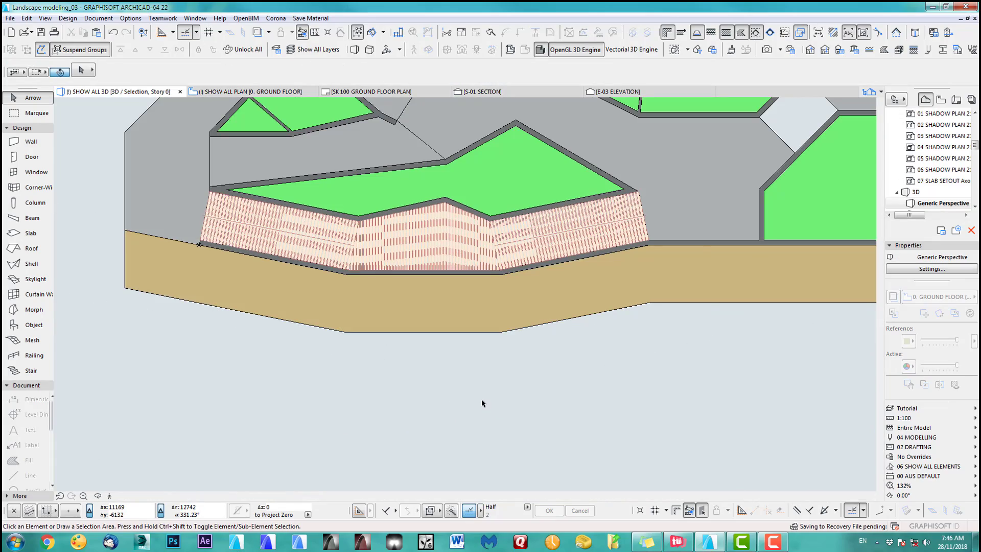
scroll(549, 247, "down", 5)
scroll(473, 285, "down", 2)
middle_click_drag(473, 286, 416, 225)
key("o")
left_click_drag(524, 327, 575, 291)
middle_click_drag(576, 291, 61, 457)
scroll(623, 260, "up", 2)
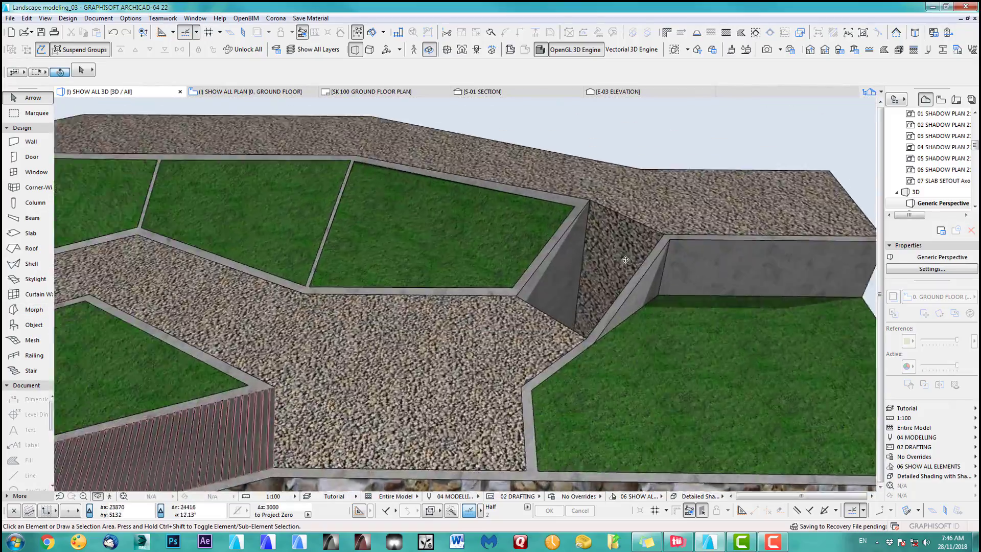
middle_click_drag(623, 260, 481, 311)
key("F2")
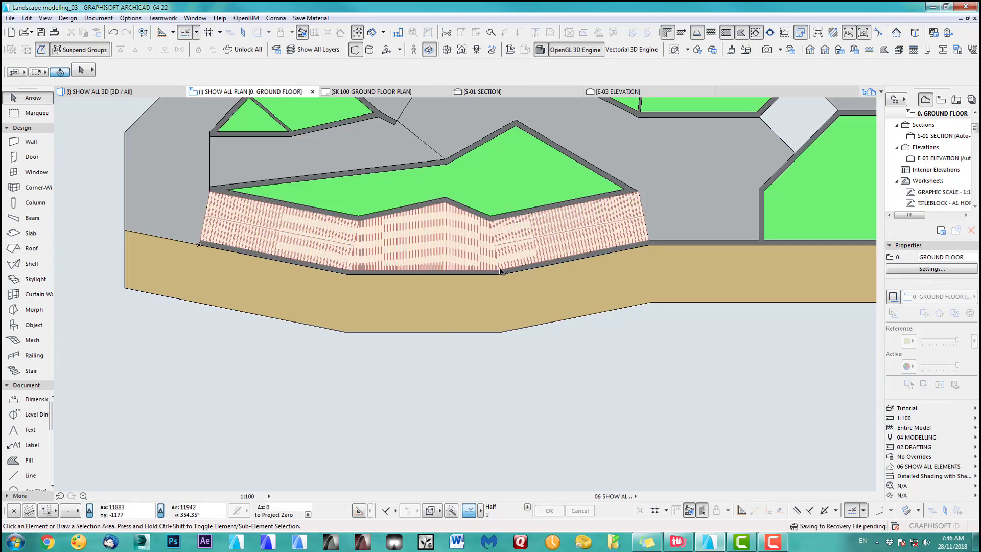
Draw a straight monolithic stair with 11 risers, 1100 mm wide, along the right-hand wall of the sloping gap between the gravel terraces.
middle_click_drag(725, 168, 584, 255)
scroll(585, 255, "down", 2)
scroll(622, 216, "up", 5)
middle_click_drag(624, 215, 556, 269)
scroll(474, 318, "up", 2)
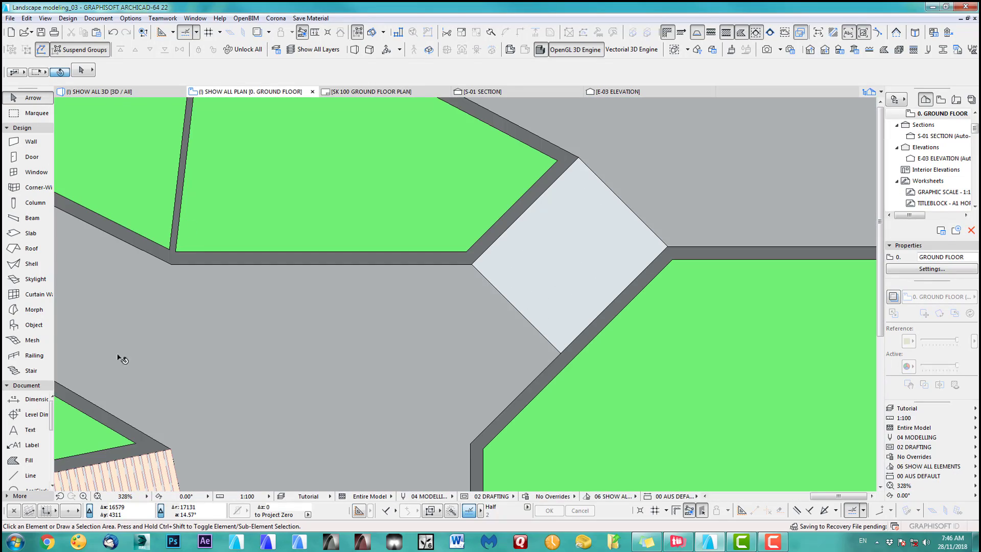
double_click(24, 371)
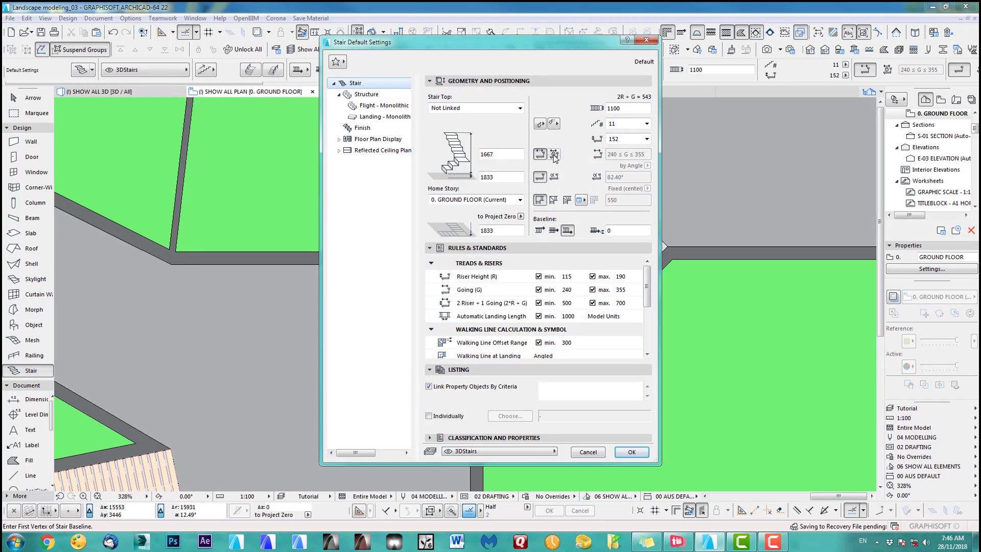
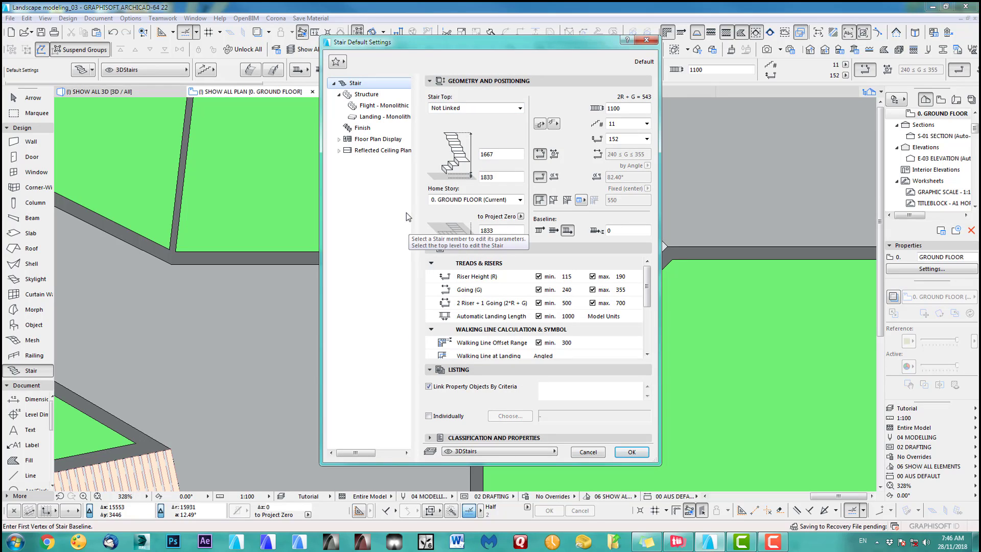
left_click(374, 94)
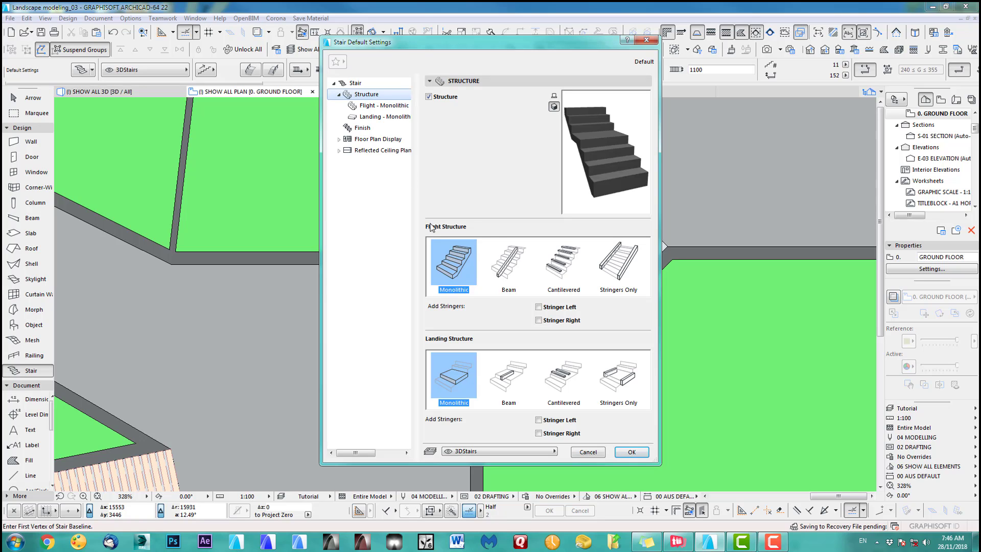
left_click(366, 83)
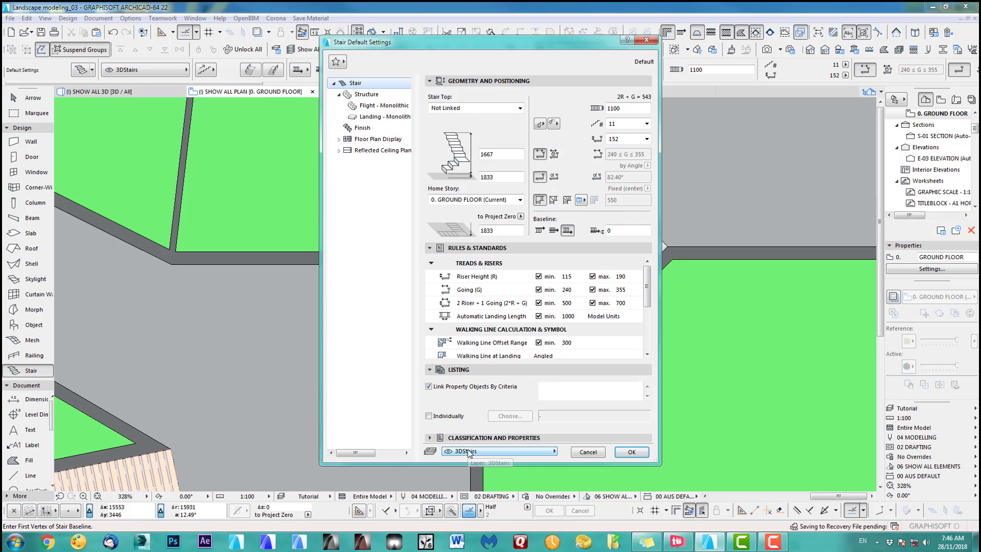
left_click(632, 452)
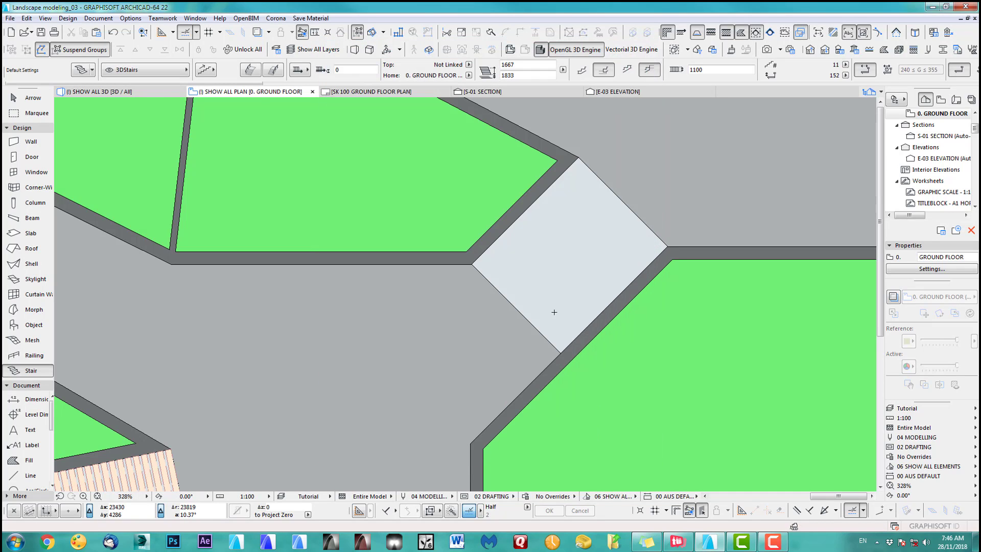
middle_click_drag(554, 313, 449, 344)
left_click(452, 379)
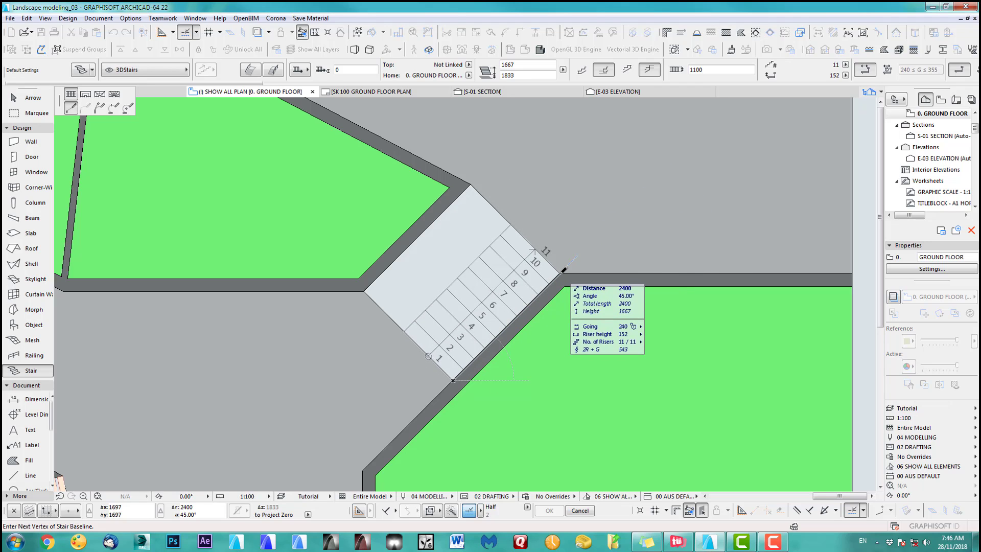
double_click(563, 269)
Offset the stair's free long edge to the opposite retaining wall so the stair fills the gap.
left_click(511, 231, "shift")
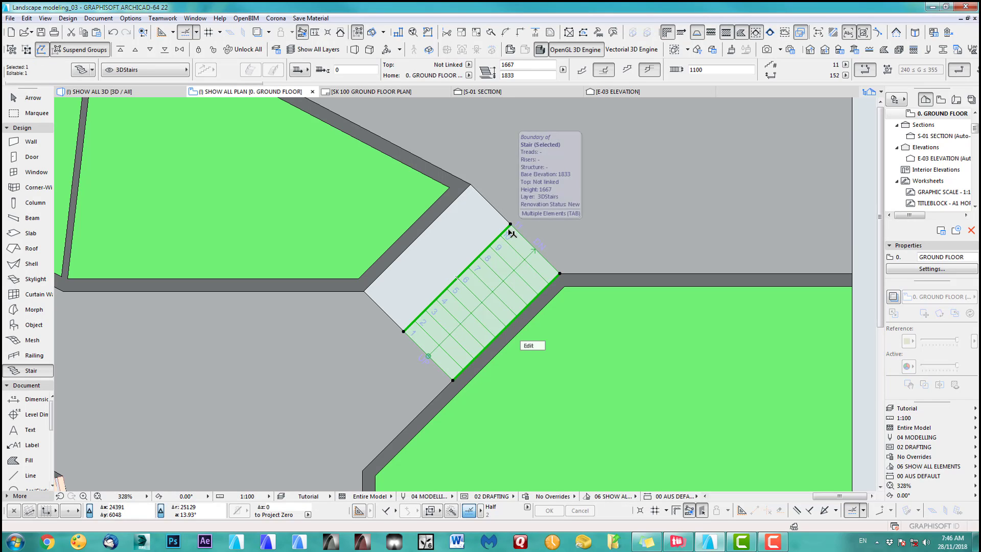
left_click(504, 229)
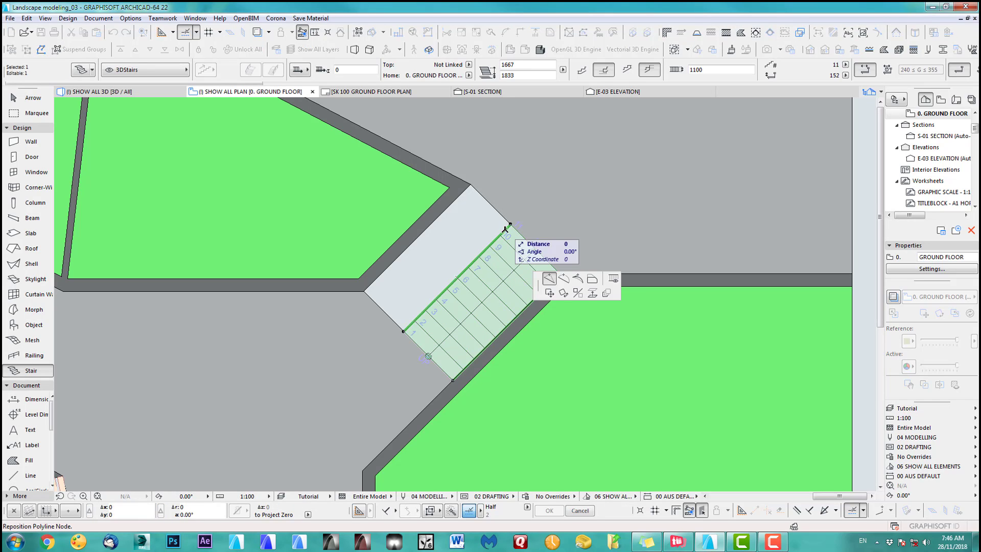
left_click(592, 279)
left_click(475, 181)
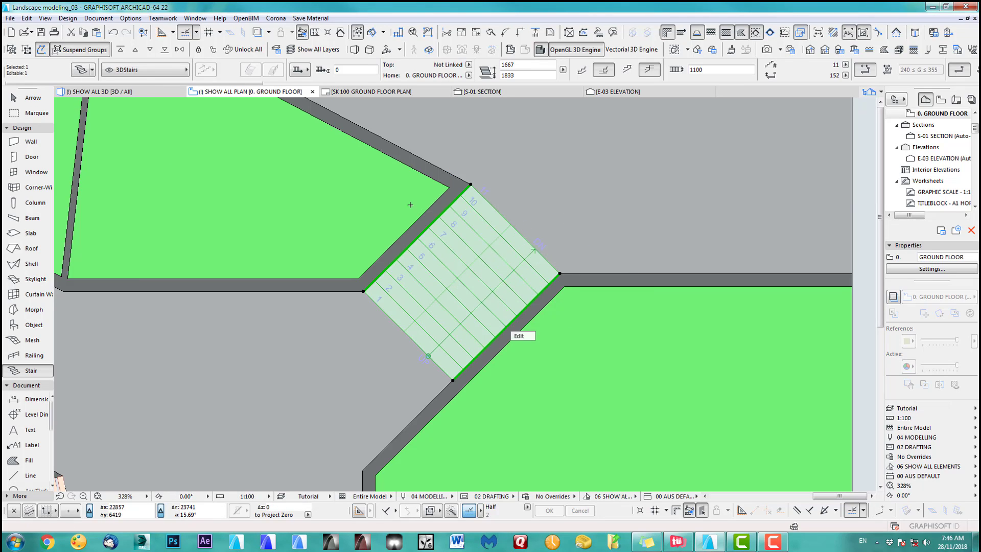
key("Escape")
Inspect the stair's top end in 3D, and stretch that end in plan past the wall corners into the upper gravel terrace.
key("F3")
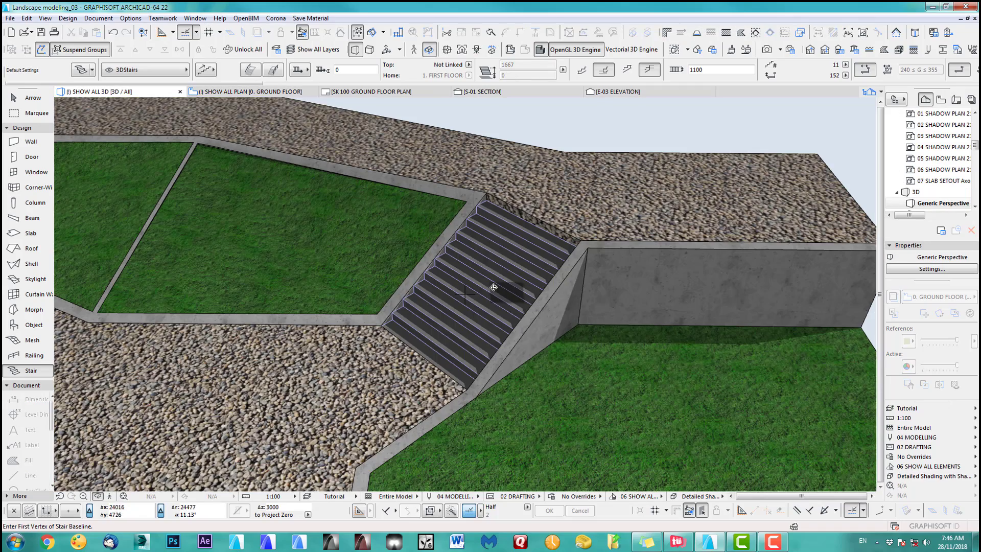
scroll(488, 247, "up", 2)
middle_click_drag(338, 278, 451, 354, "shift")
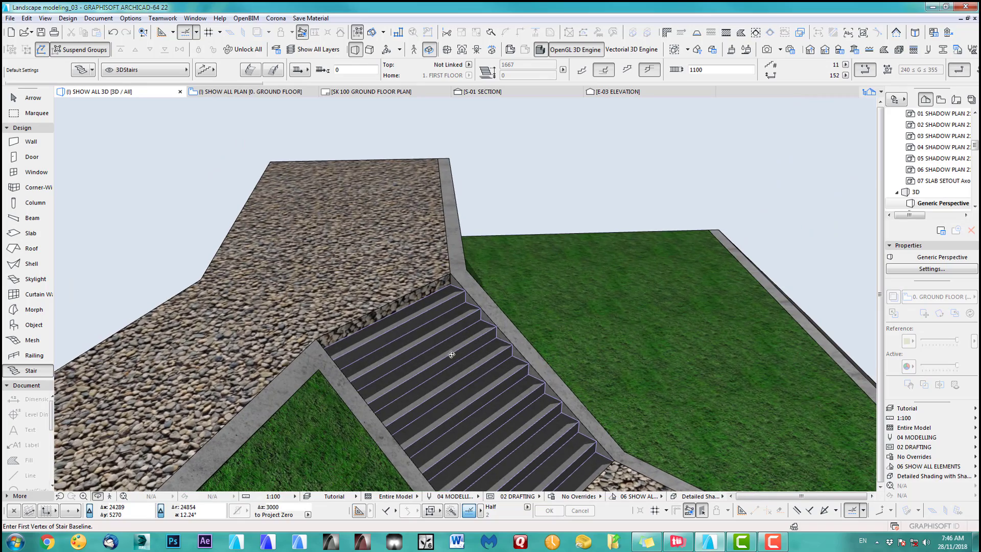
middle_click_drag(398, 335, 452, 346, "shift")
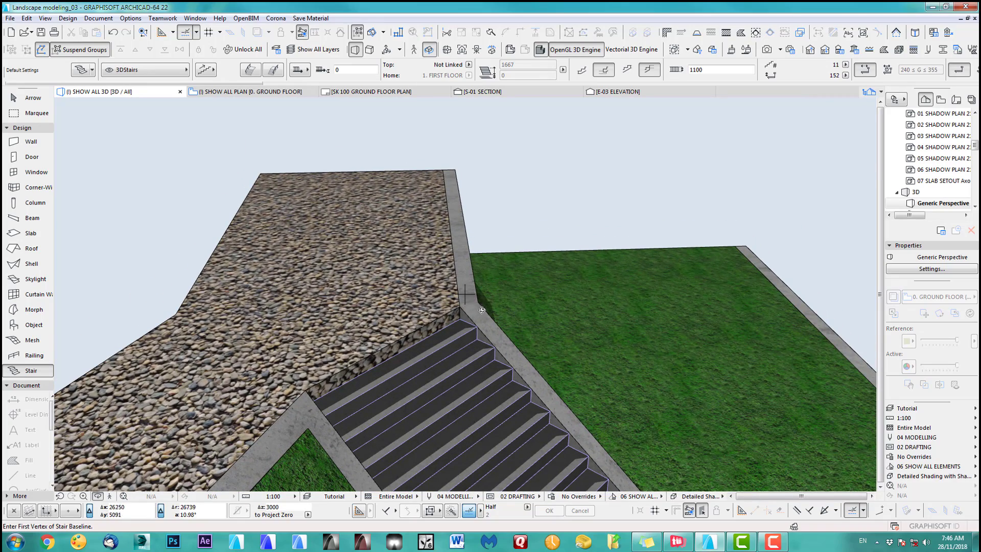
key("F2")
scroll(478, 312, "up", 4)
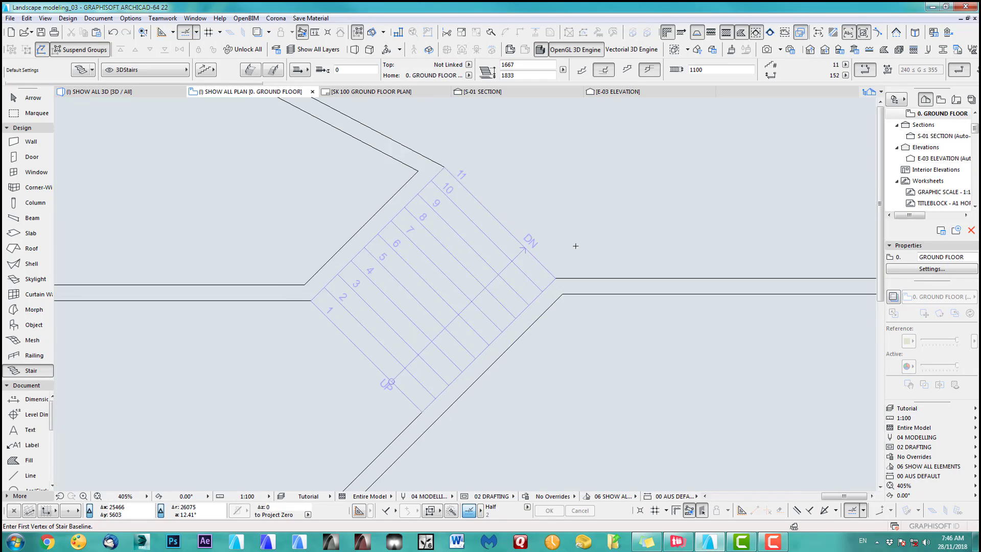
left_click(509, 318, "shift")
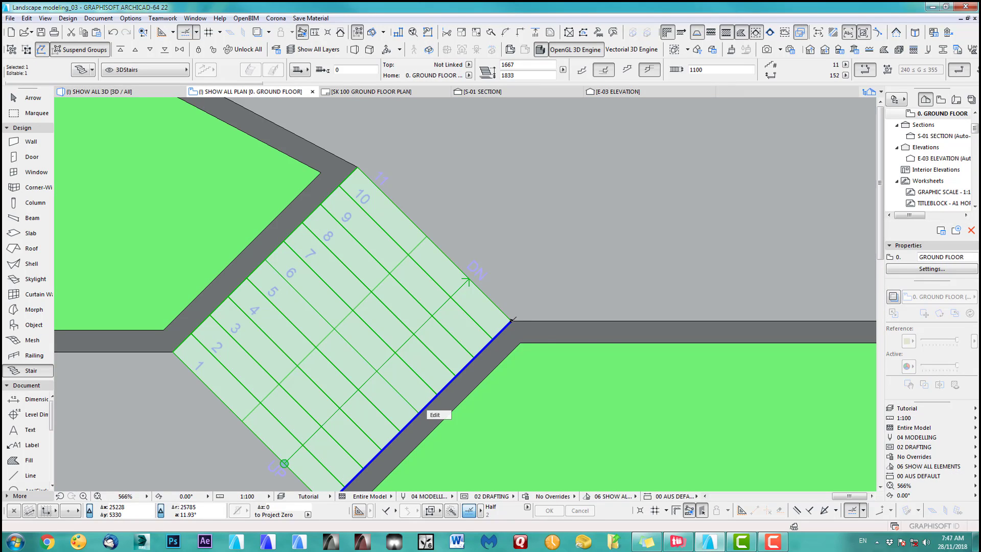
left_click(511, 320)
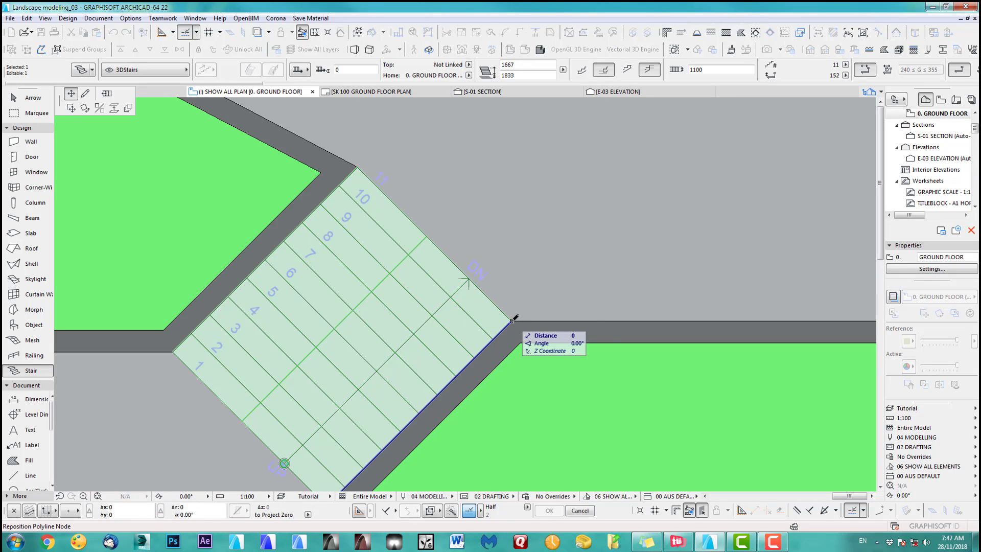
left_click(531, 300)
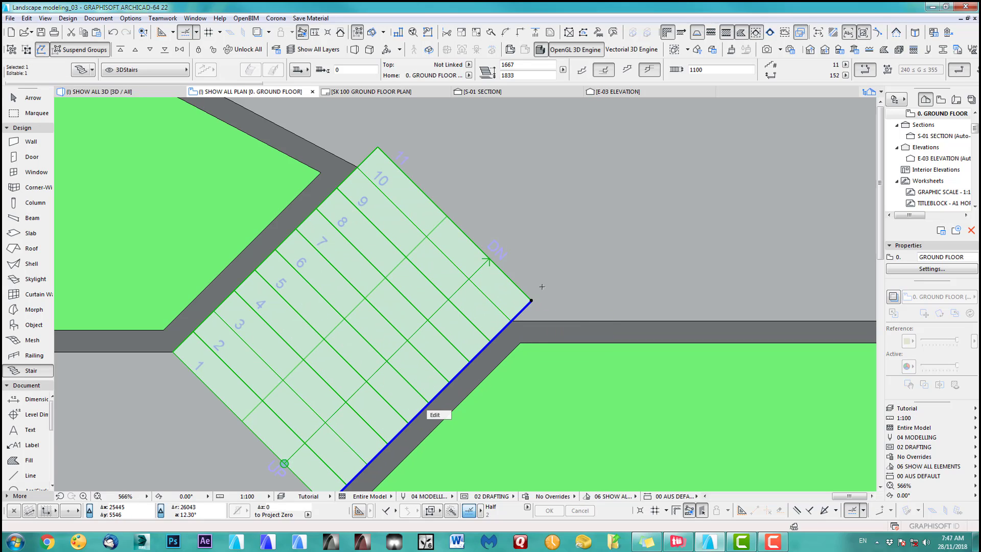
key("Escape")
Reshape the upper gravel mesh's boundary with new nodes at the two top corners of the extended stair.
left_click(542, 255, "shift")
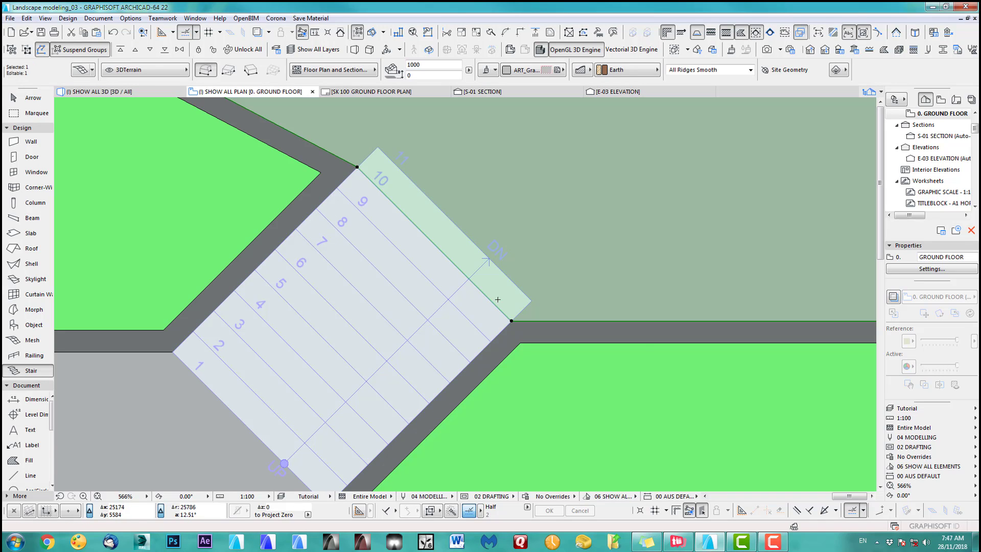
left_click(493, 303)
left_click(531, 352)
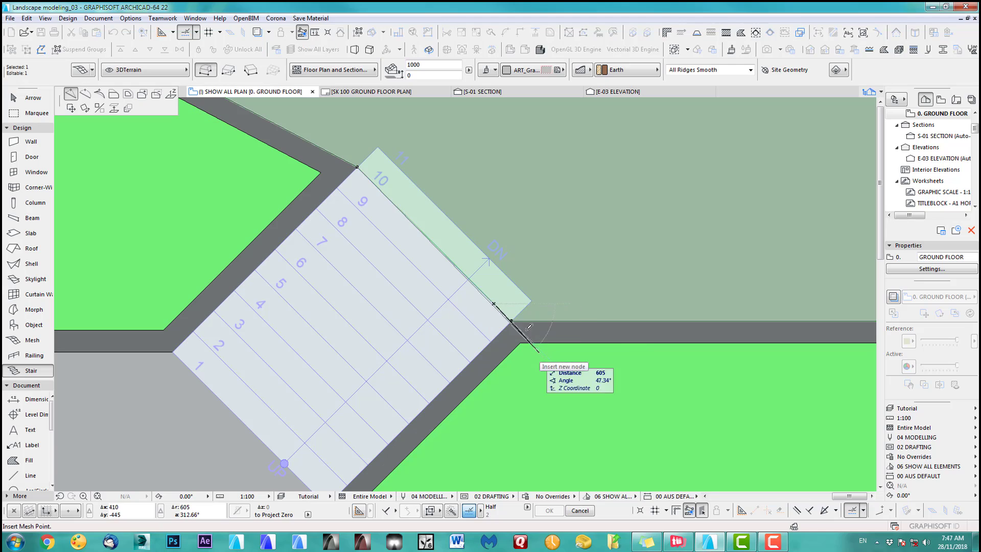
left_click(377, 148)
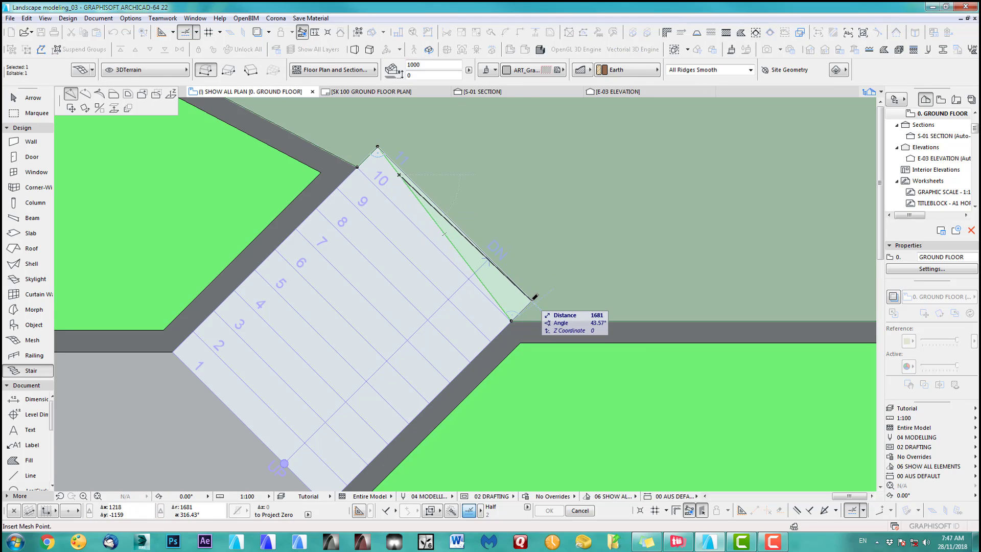
left_click(534, 297)
Stretch the stair's height in 3D to about 1814 mm to bring its top tread up to the upper gravel terrace.
key("F3")
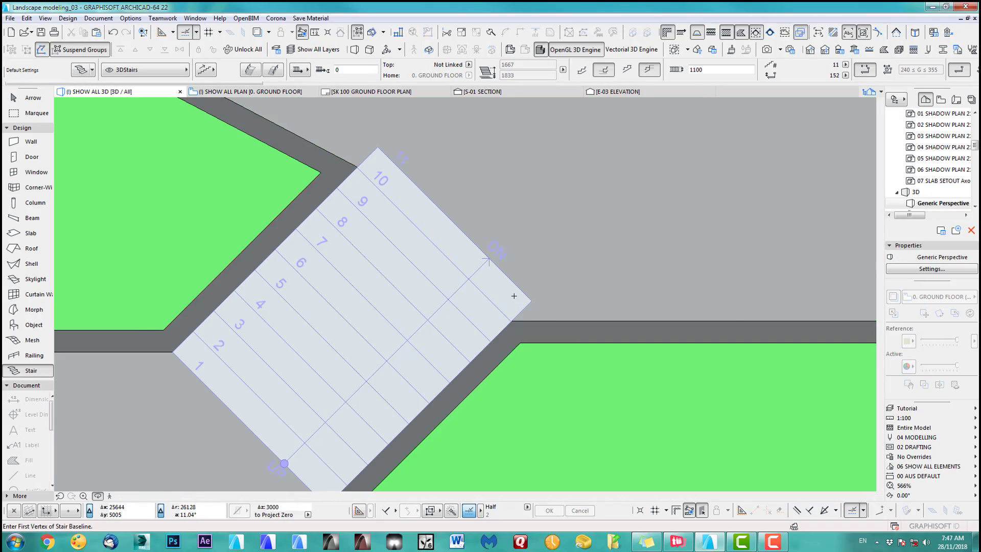
scroll(477, 215, "up", 4)
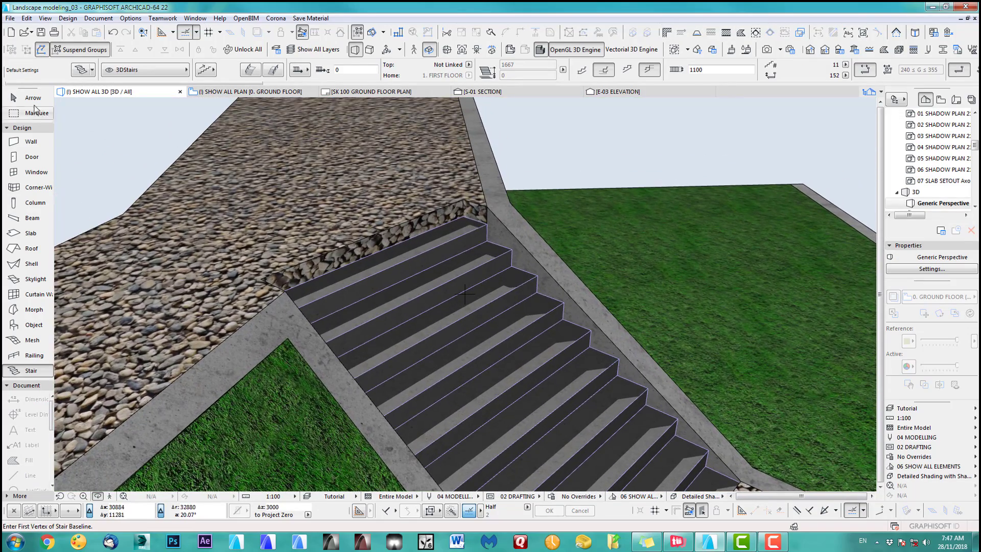
left_click(32, 97)
left_click(447, 258)
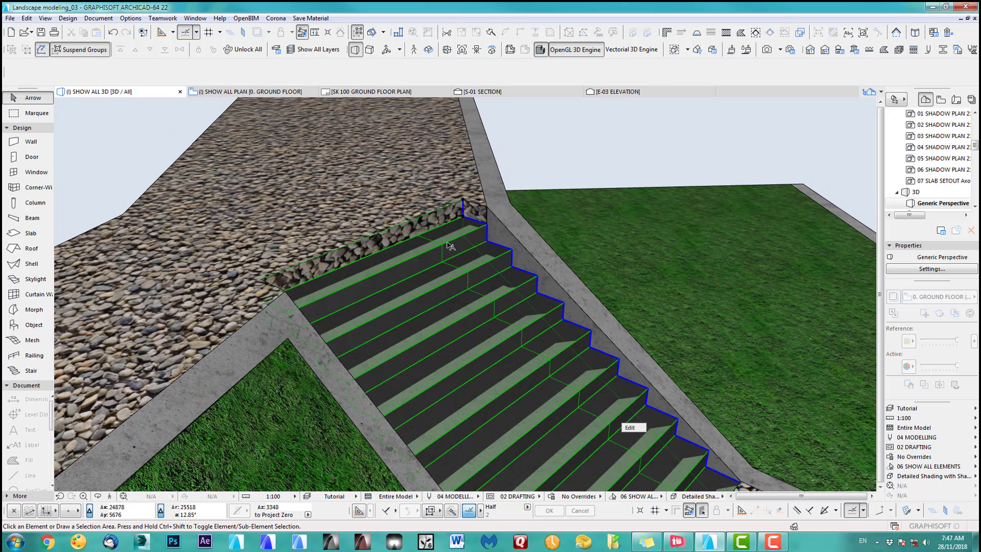
left_click(463, 201)
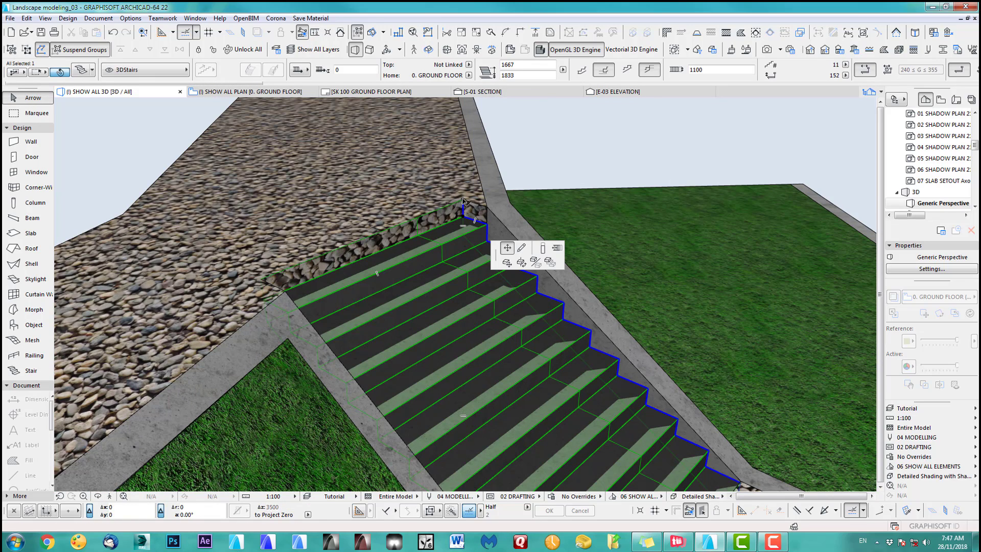
left_click(542, 247)
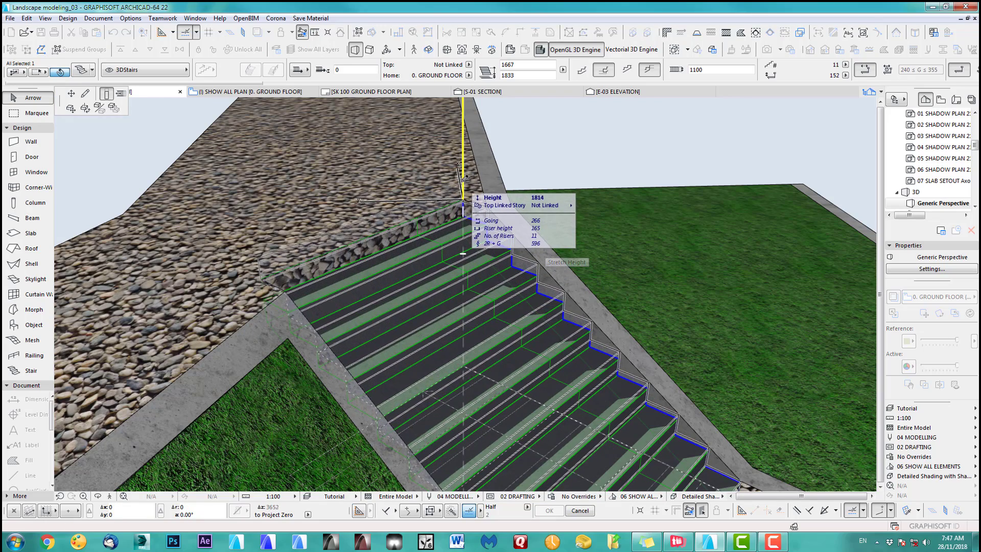
left_click(463, 178)
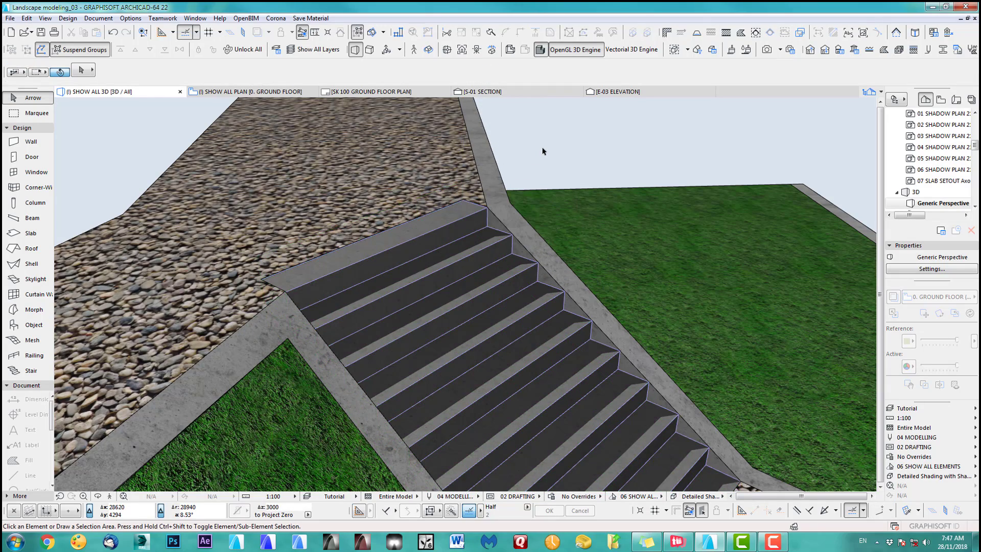
Examine the raised stair and the surrounding terraces from several angles in 3D, and return to the floor plan.
scroll(513, 276, "down", 5)
middle_click_drag(458, 291, 426, 255)
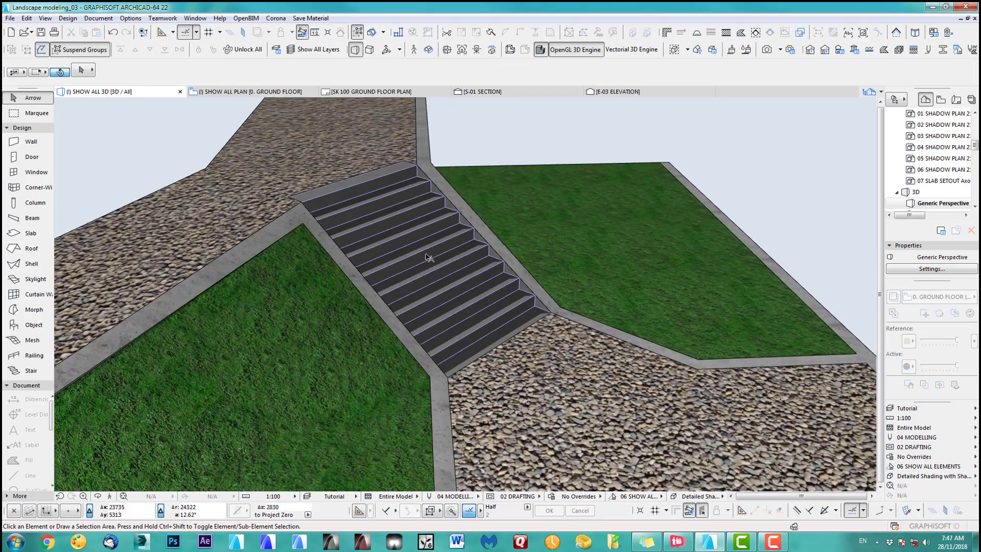
scroll(428, 257, "down", 4)
middle_click_drag(615, 308, 509, 349, "shift")
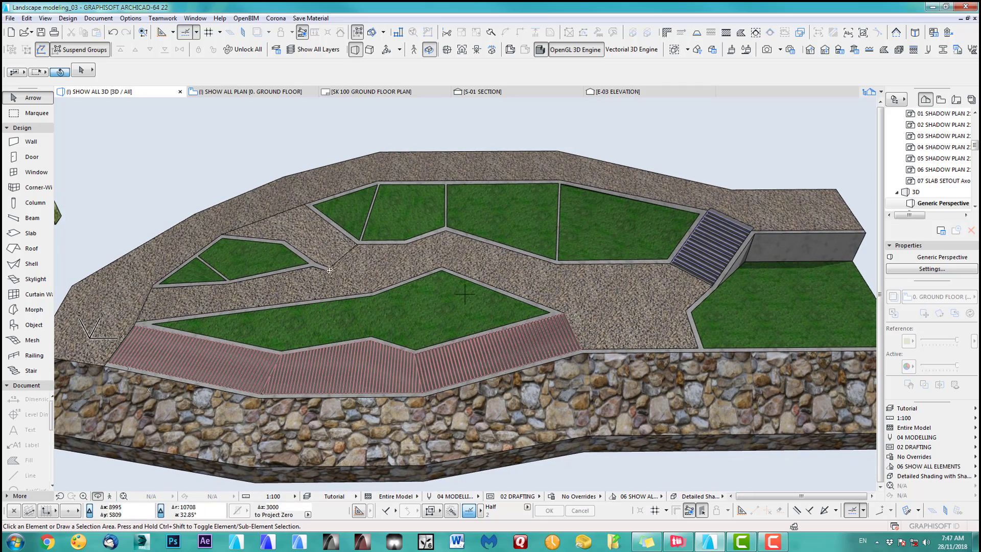
scroll(330, 269, "up", 4)
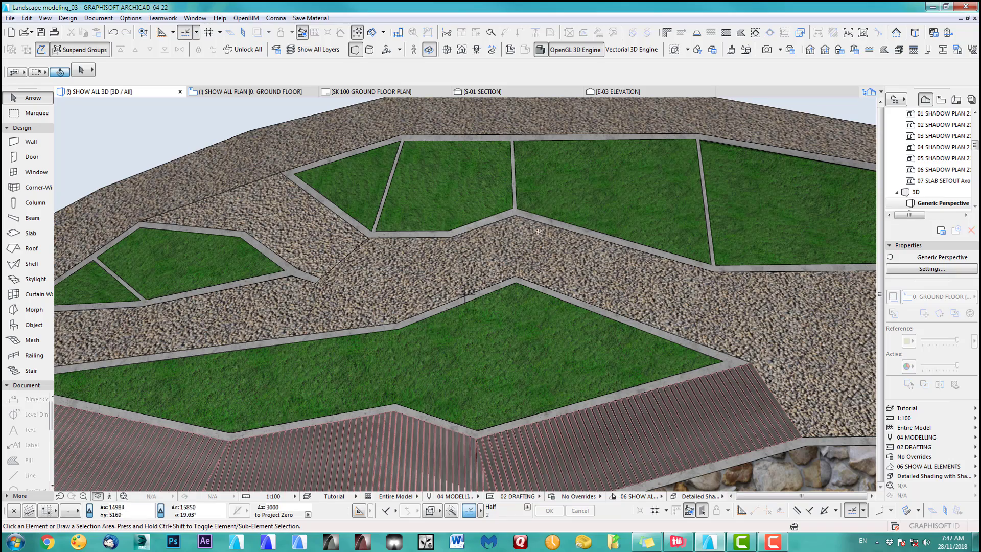
middle_click_drag(735, 147, 639, 288, "shift")
key("F2")
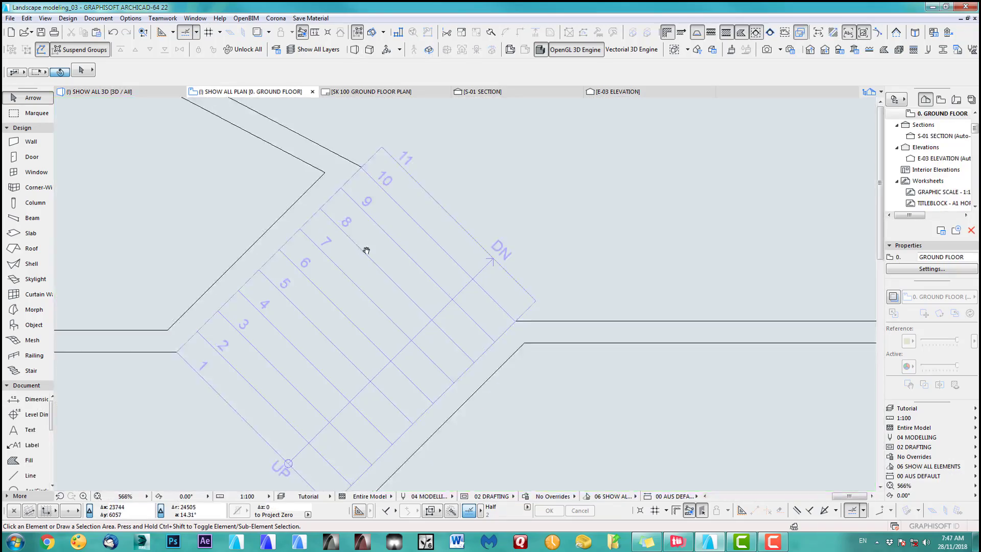
Switch the floor plan's layer combination to All on with the whole landscape in view.
scroll(365, 251, "down", 8)
middle_click_drag(359, 310, 548, 310)
scroll(471, 251, "up", 3)
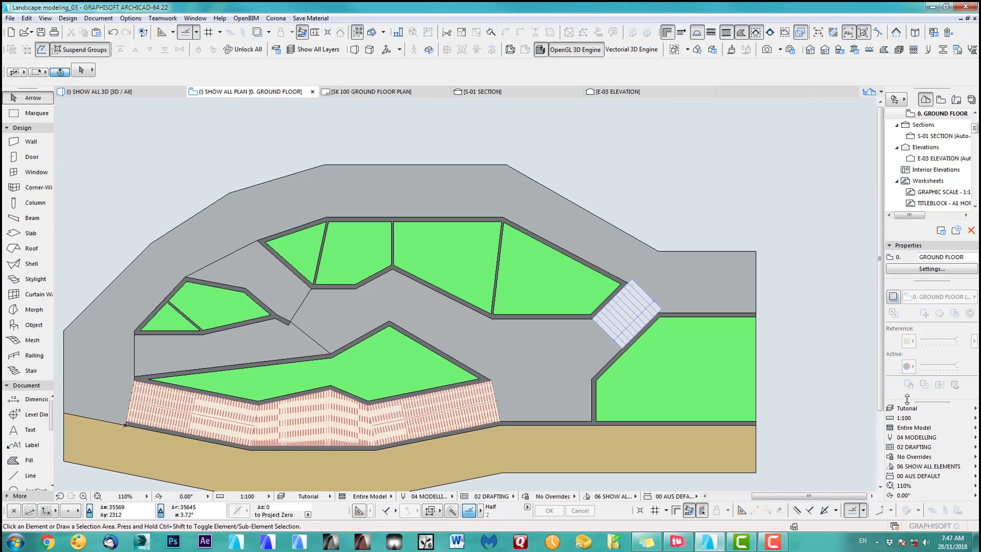
left_click(909, 408)
left_click(858, 408)
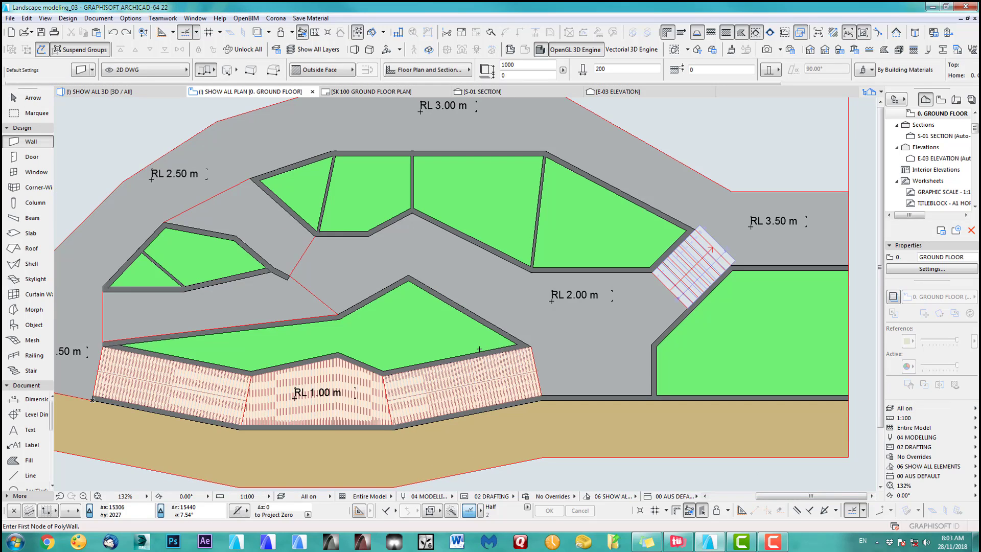
middle_click_drag(492, 349, 495, 357)
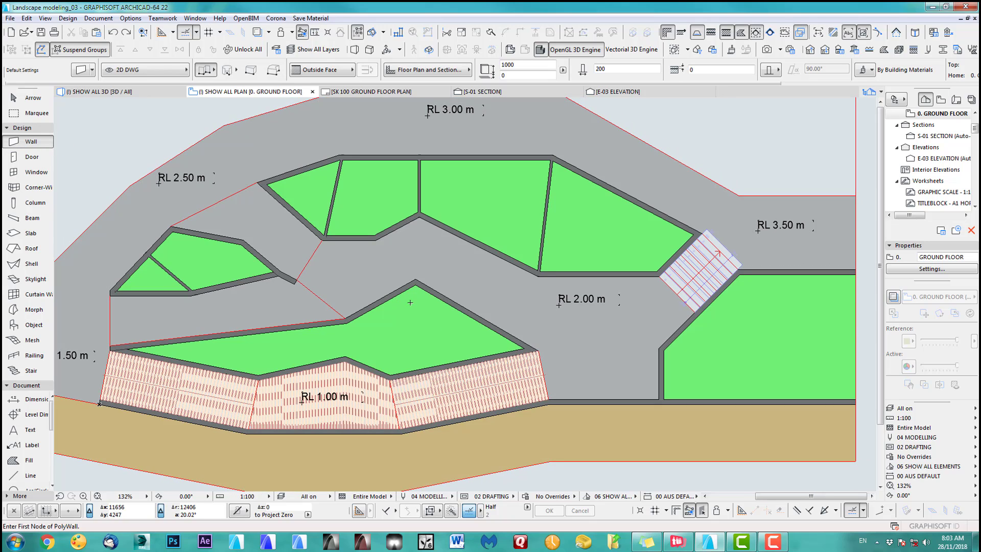
Select all walls and curve three of the upper planter's straight walls: the outer edge beside the stair and the two adjoining walls facing the RL 2.00 m terrace.
key("ctrl+a")
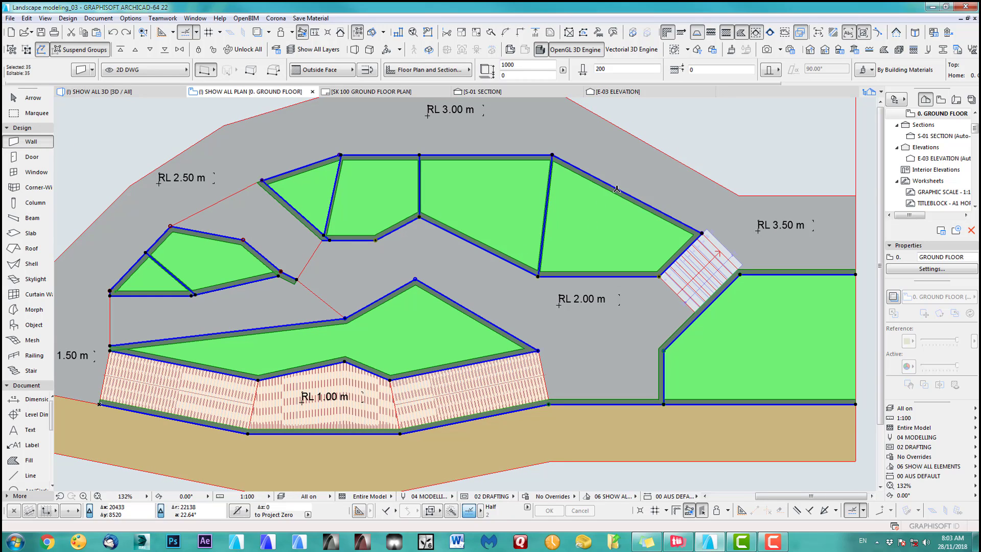
left_click(618, 191)
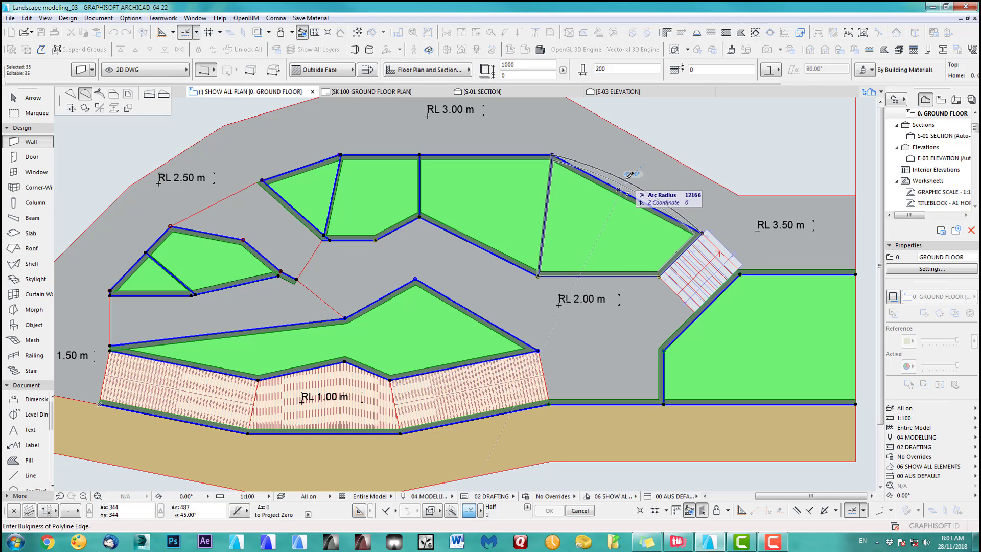
left_click(632, 173)
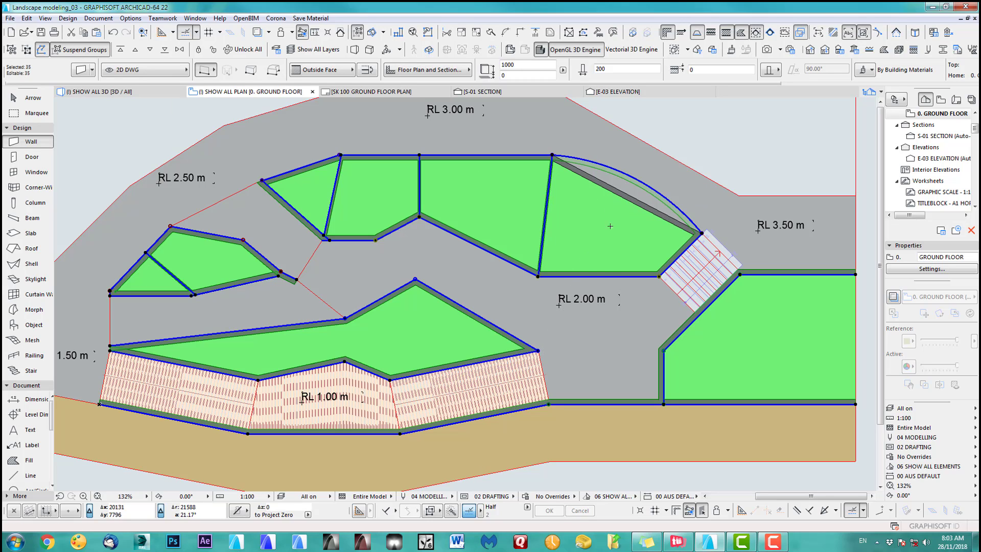
left_click(592, 276)
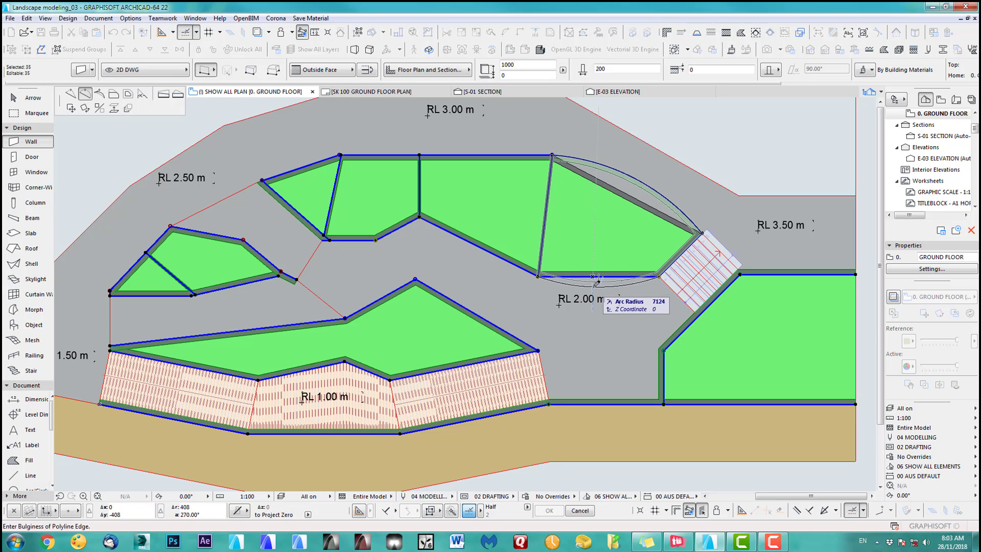
left_click(585, 290)
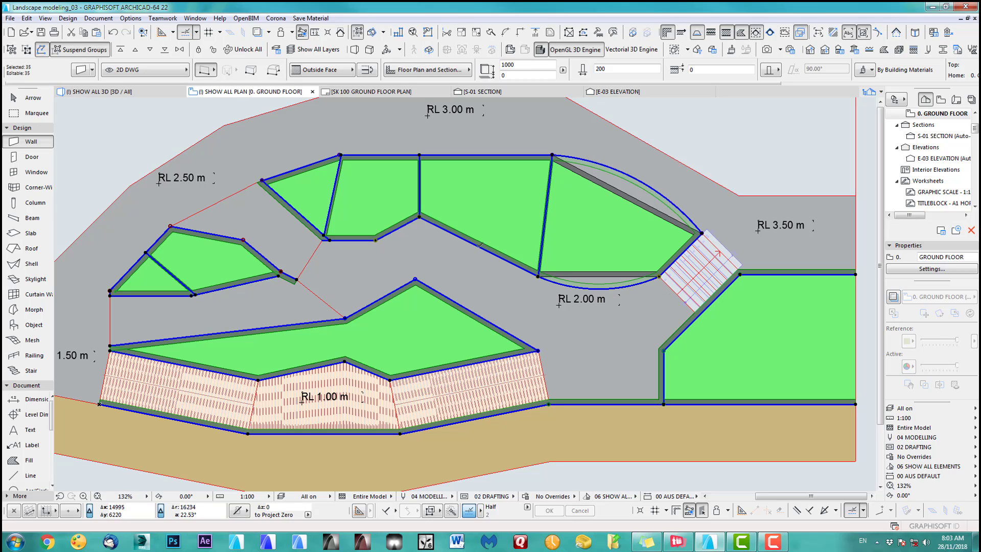
left_click(479, 245)
left_click(482, 232)
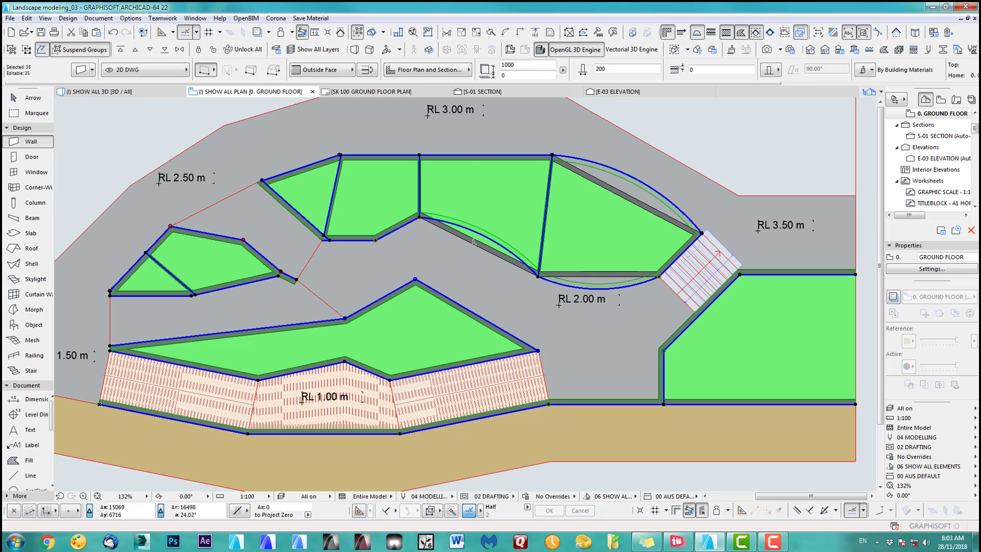
Curve the two walls meeting at the lower planter's peak into arcs bulging outward, and clear the wall selection.
left_click(464, 308)
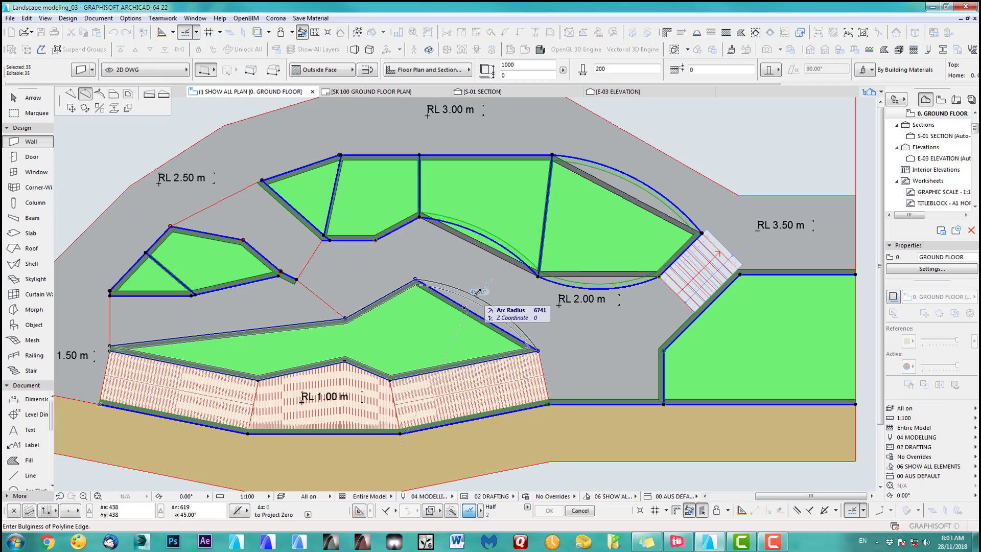
left_click(461, 291)
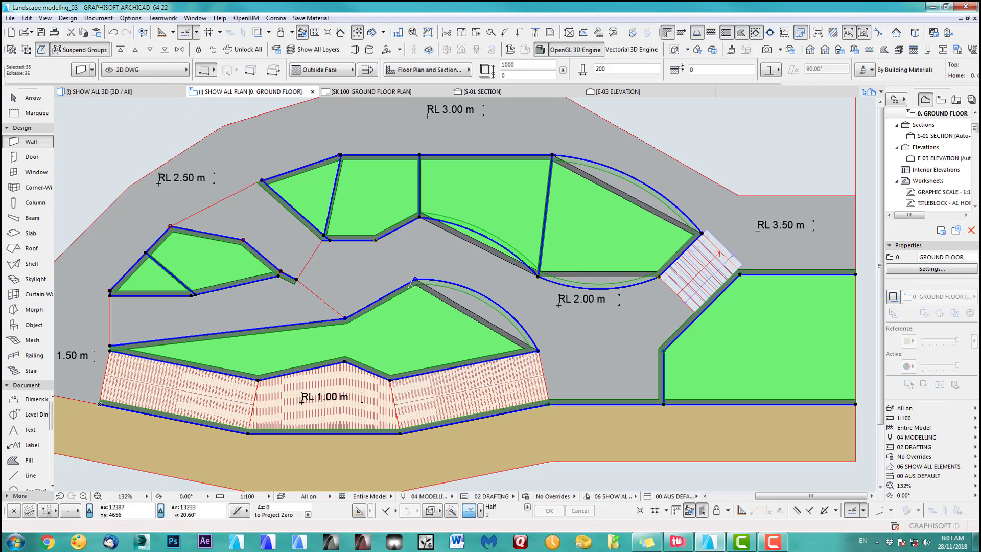
left_click(383, 298)
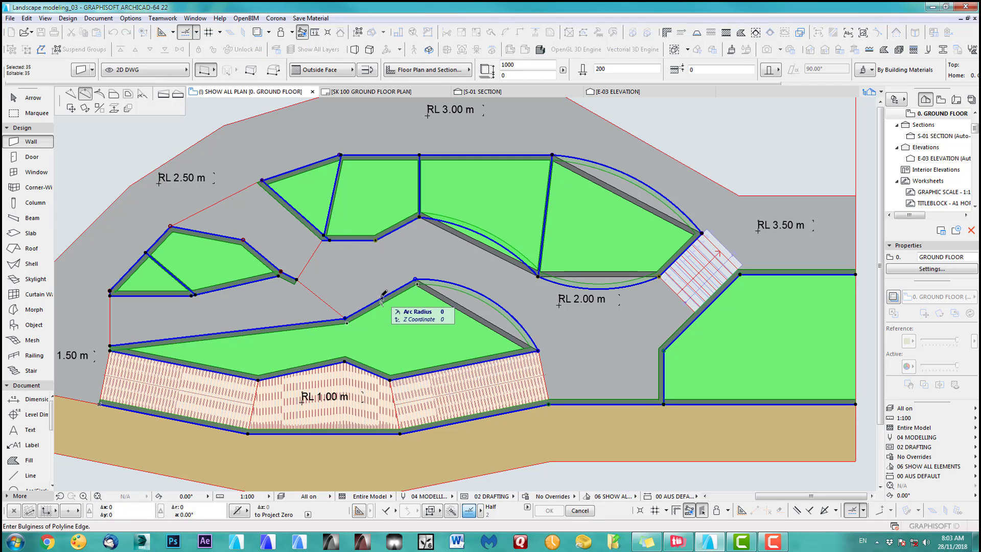
left_click(389, 301)
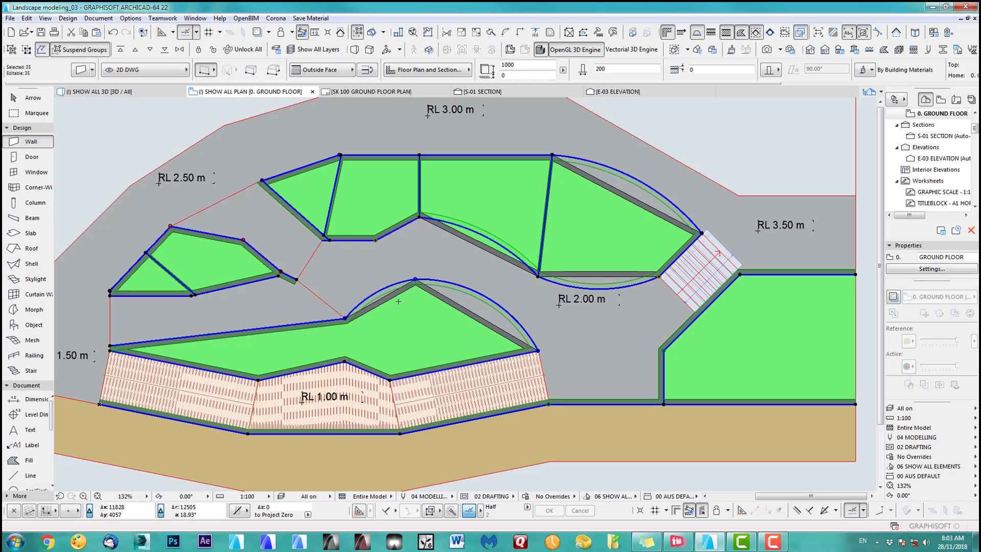
middle_click_drag(433, 328, 416, 349)
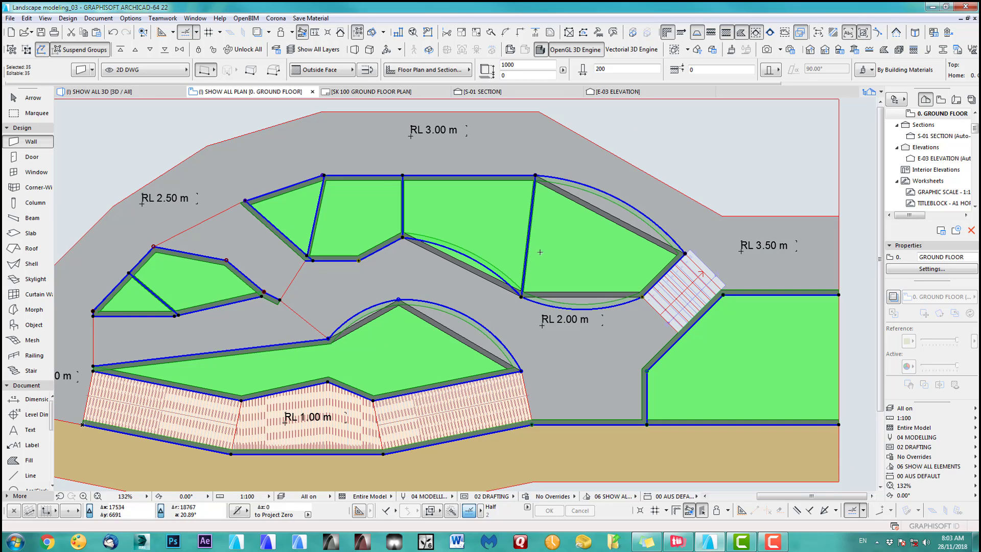
key("Escape")
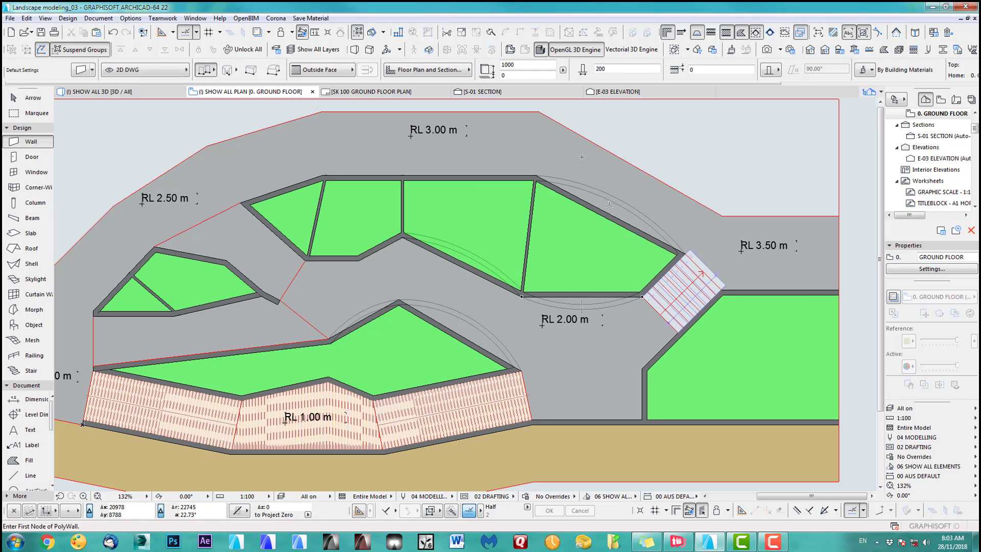
Select all meshes and curve the gravel and grass mesh edges along the upper planter's curved outer wall beside the stair.
left_click(31, 340)
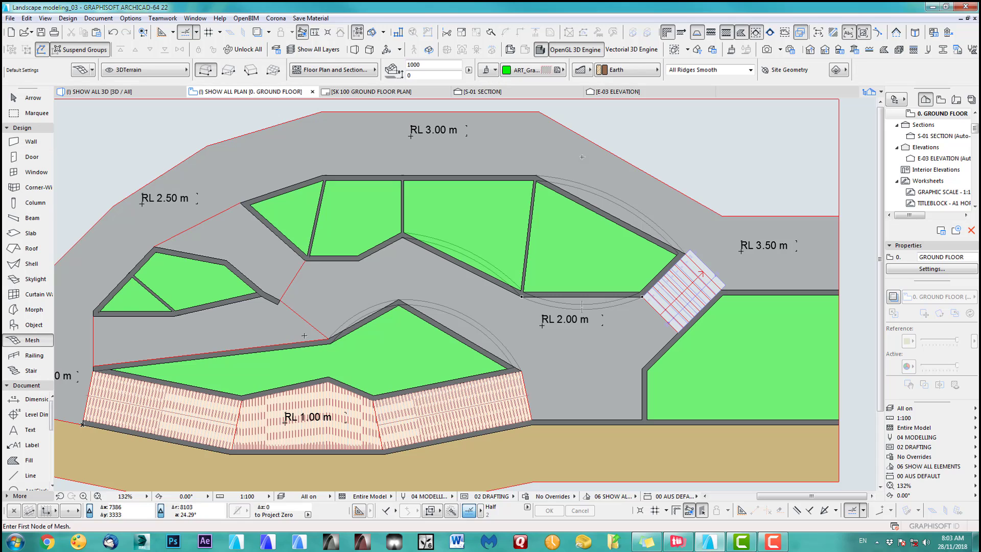
key("ctrl+a")
scroll(708, 178, "up", 3)
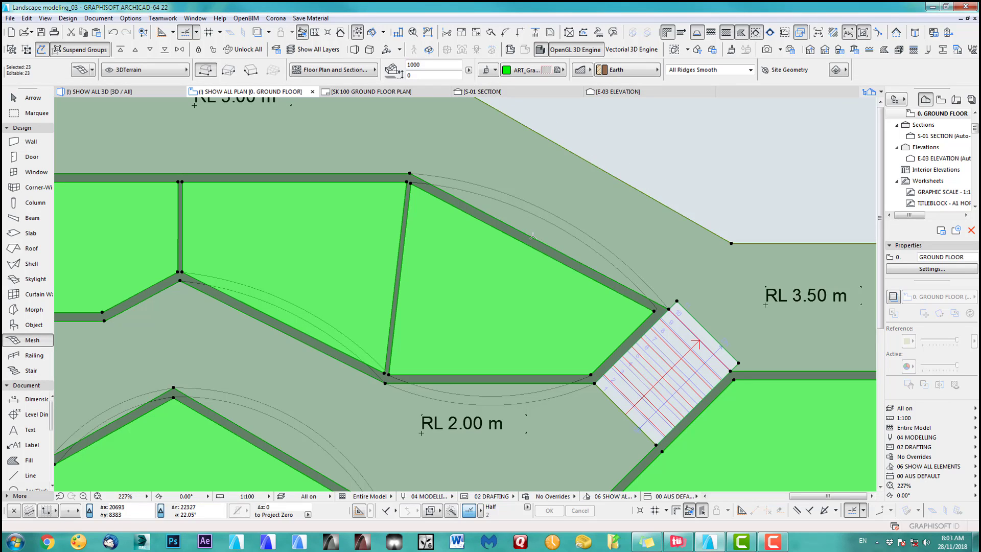
left_click(533, 236)
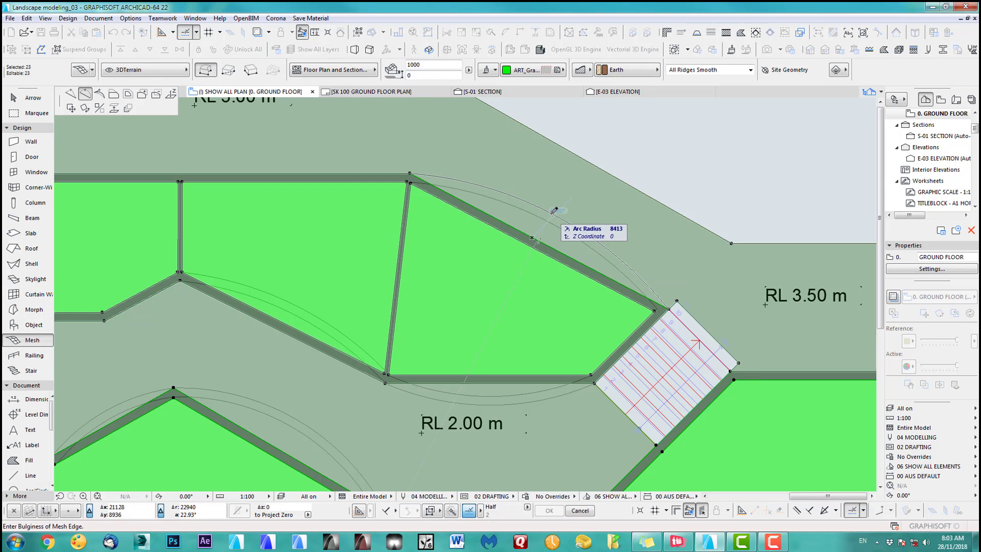
left_click(539, 246)
left_click(556, 227)
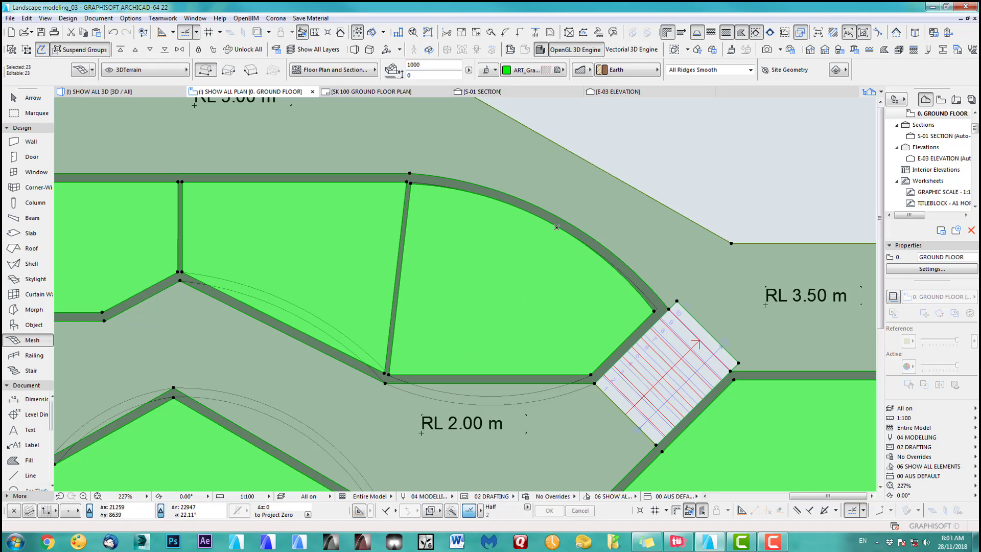
Move the end grass mesh's two outer corner nodes onto the wall's inner corners and refit its arc to the wall's inner face.
scroll(631, 315, "up", 10)
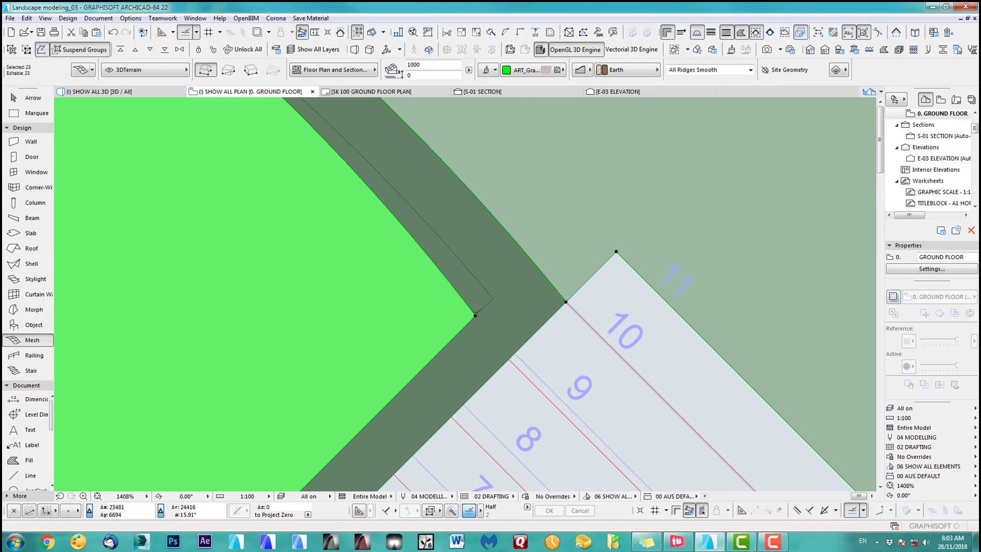
left_click(475, 315)
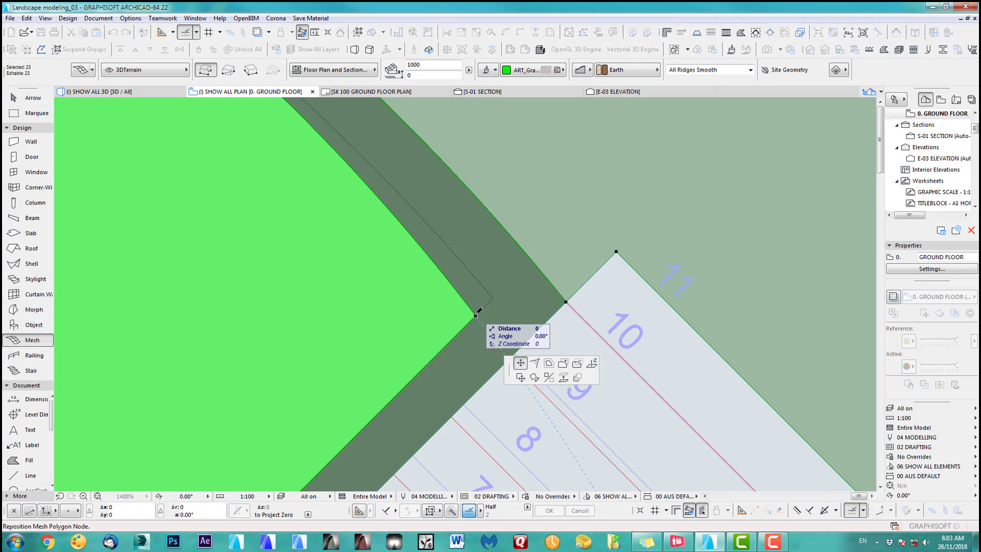
left_click(493, 298)
scroll(486, 295, "down", 2)
scroll(717, 388, "down", 5)
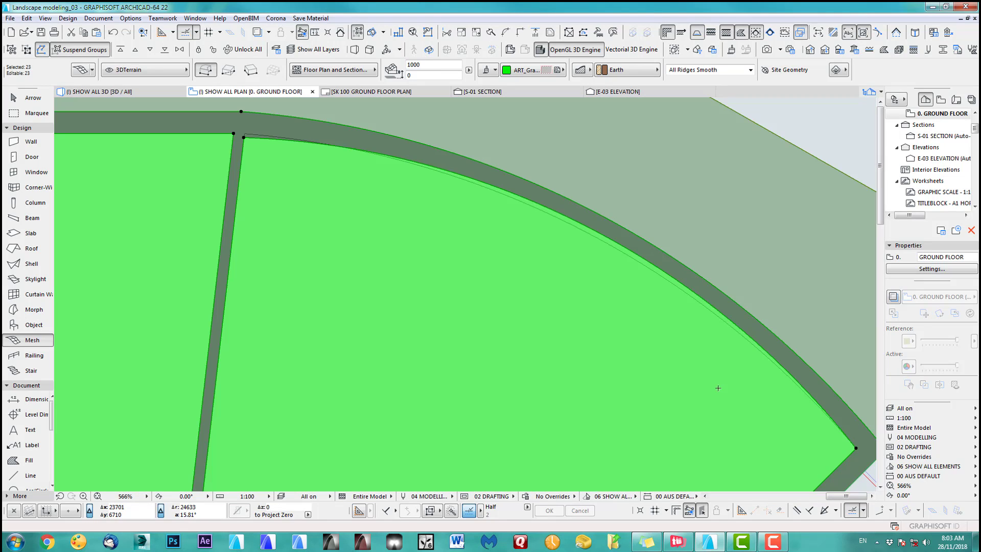
left_click(245, 137)
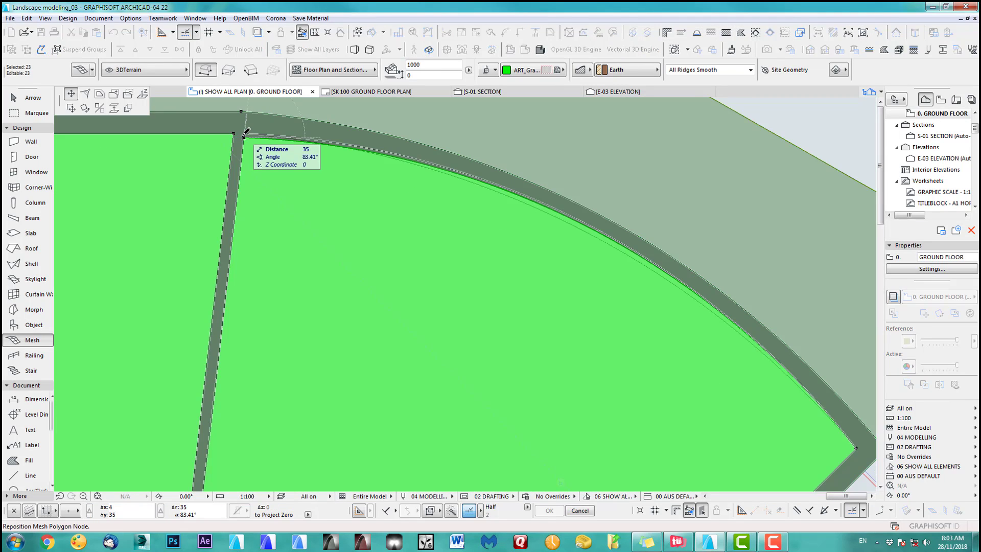
left_click(244, 133)
left_click(579, 222)
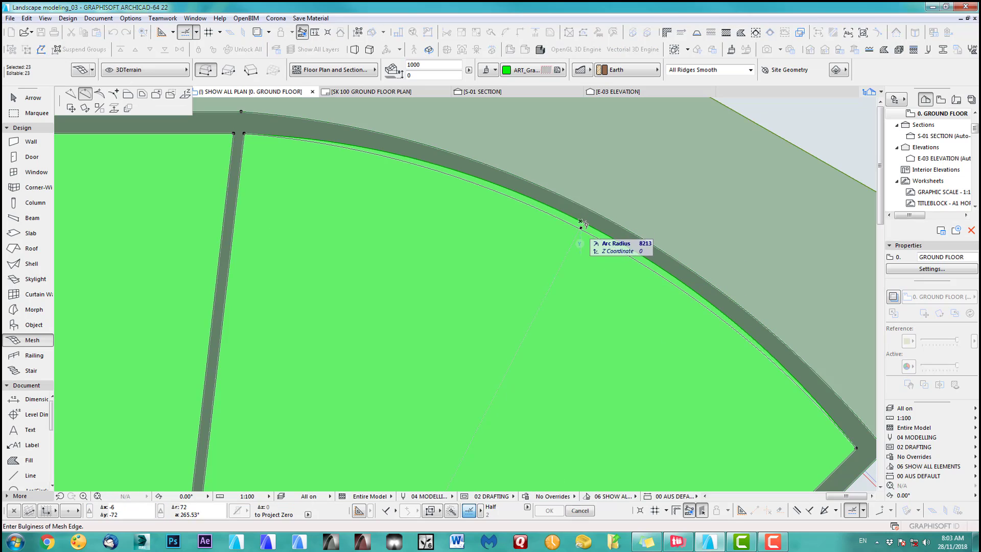
left_click(582, 232)
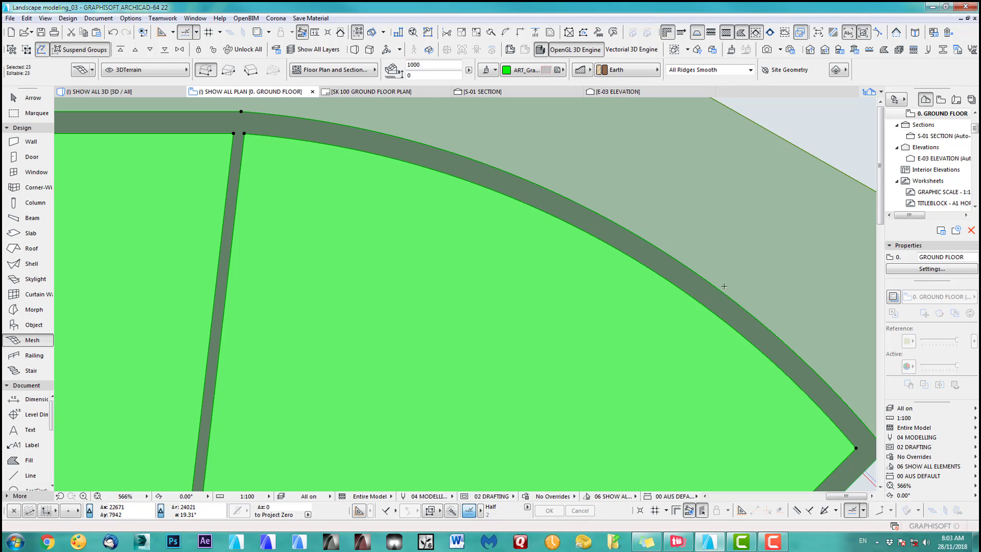
Curve the grass and gravel mesh edges along the inward-arched wall on the lower side of the upper planter's middle bed.
scroll(584, 232, "down", 5)
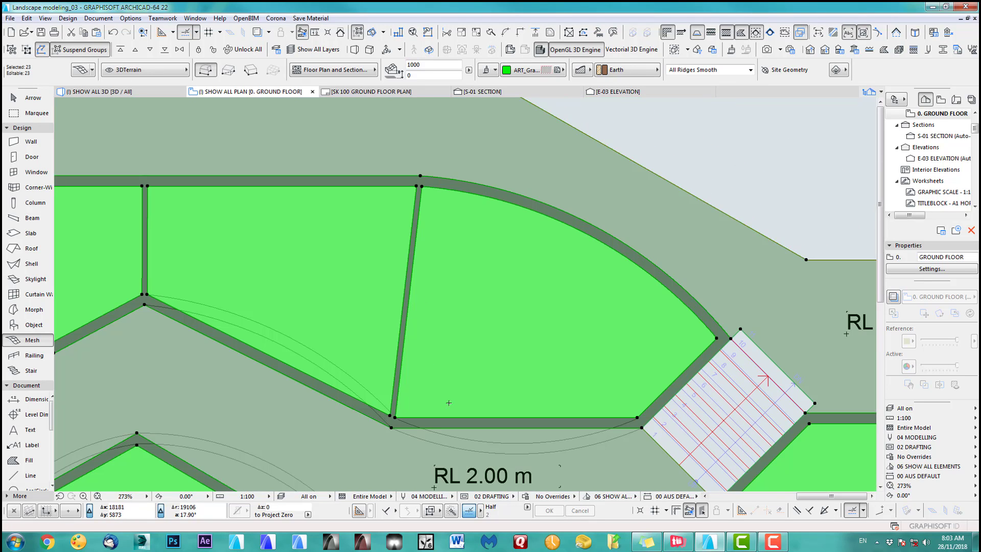
middle_click_drag(383, 346, 456, 260)
scroll(390, 240, "up", 4)
left_click(325, 305)
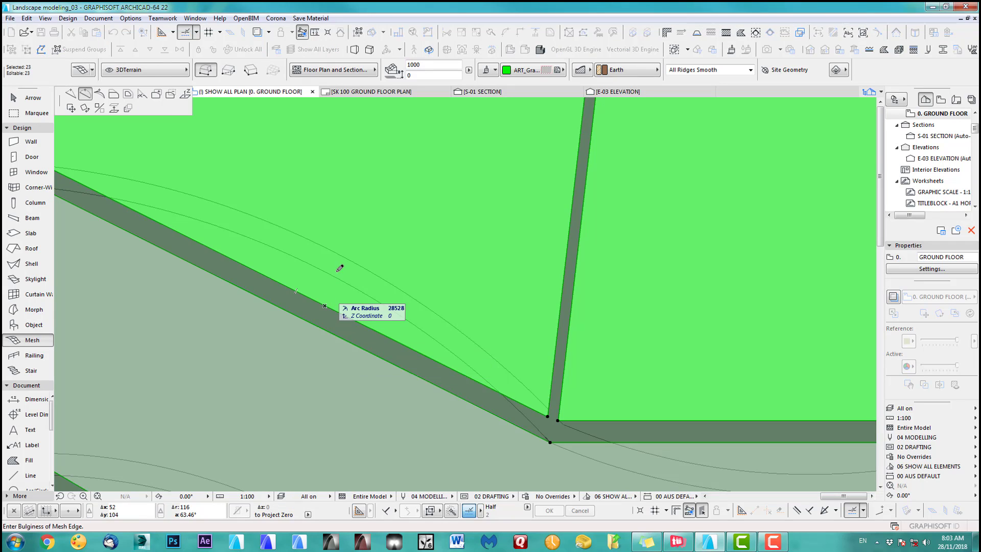
left_click(349, 258)
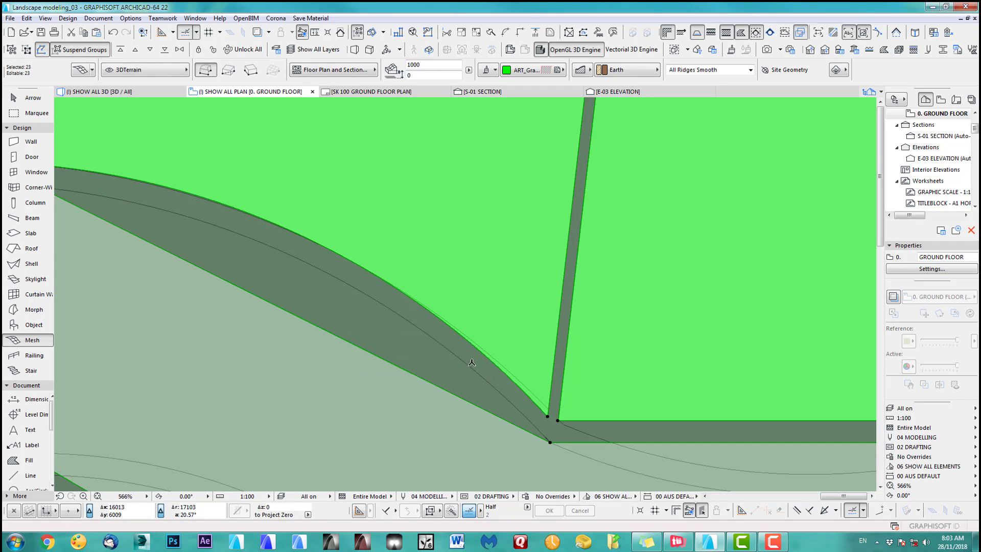
left_click(429, 384)
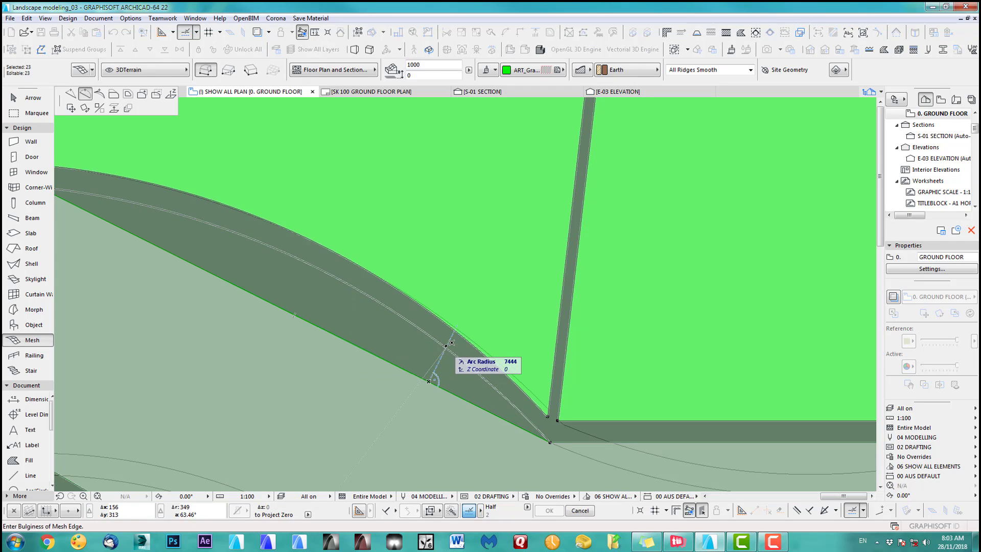
left_click(451, 347)
Curve the gravel and grass mesh edges along the outward-arched wall just above the RL 2.00 m label.
scroll(581, 438, "up", 3)
middle_click_drag(575, 440, 381, 327)
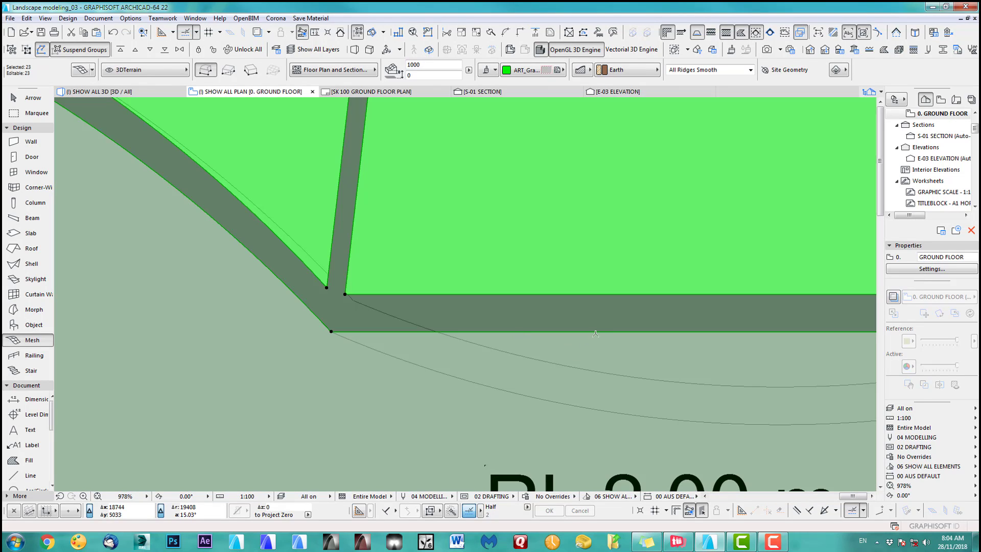
left_click(596, 333)
left_click(606, 404)
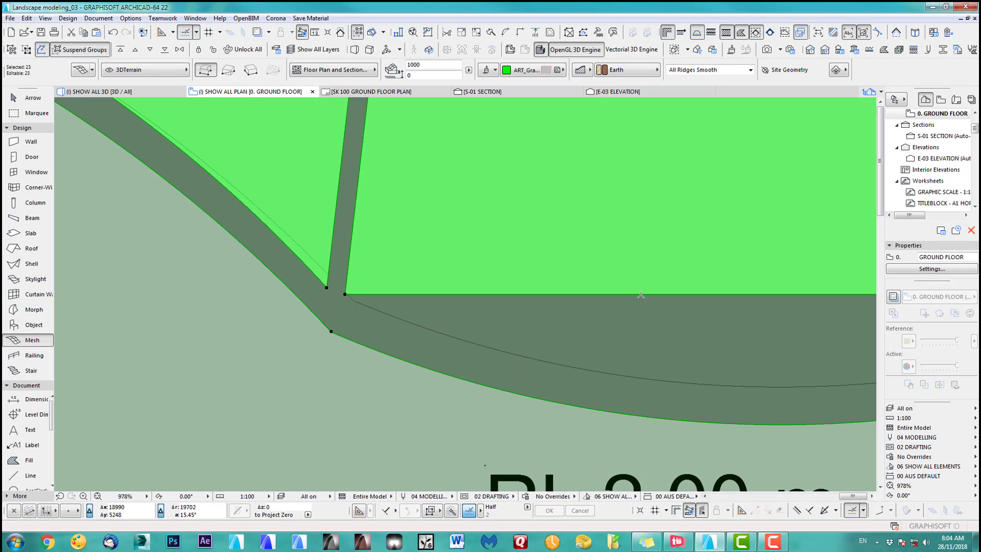
left_click(640, 295)
left_click(397, 322)
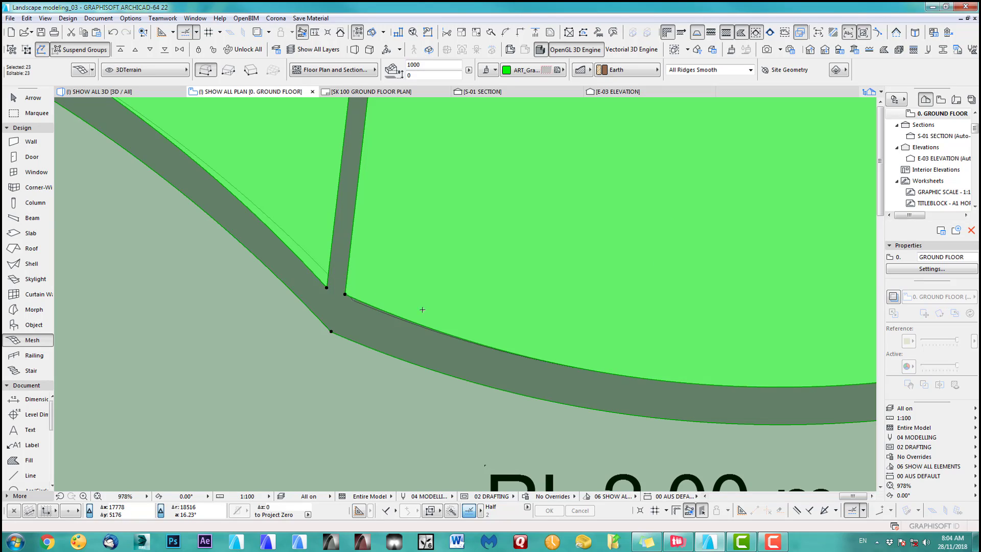
Curve both gravel mesh edges around the lower planter's arched walls, and its grass mesh edge left of the peak.
scroll(422, 310, "down", 8)
scroll(404, 337, "up", 4)
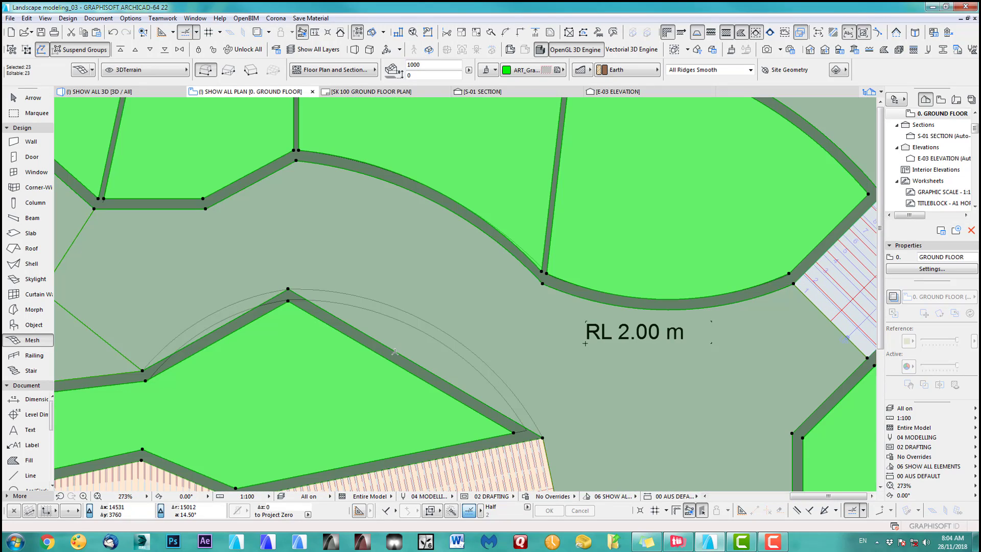
left_click(394, 352)
left_click(421, 320)
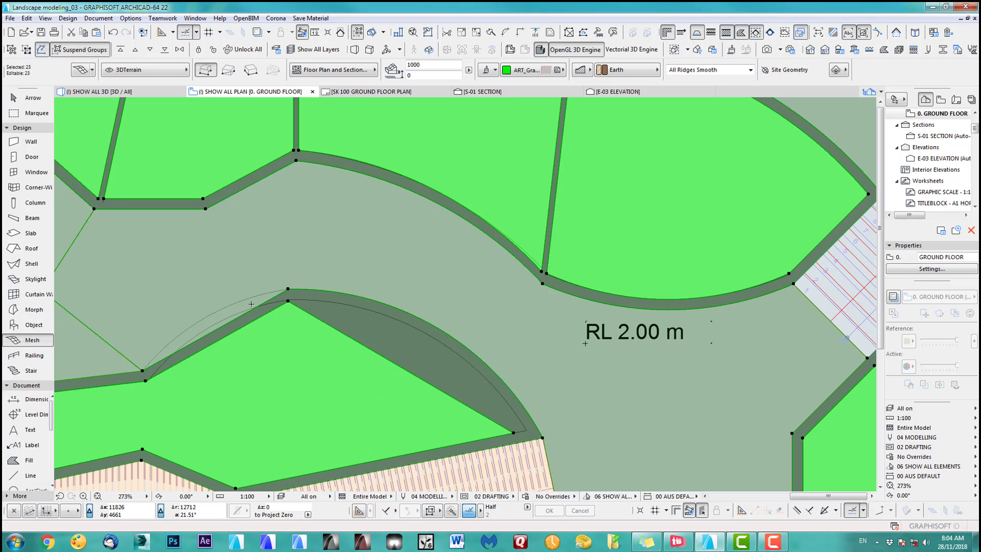
left_click(237, 318)
left_click(233, 306)
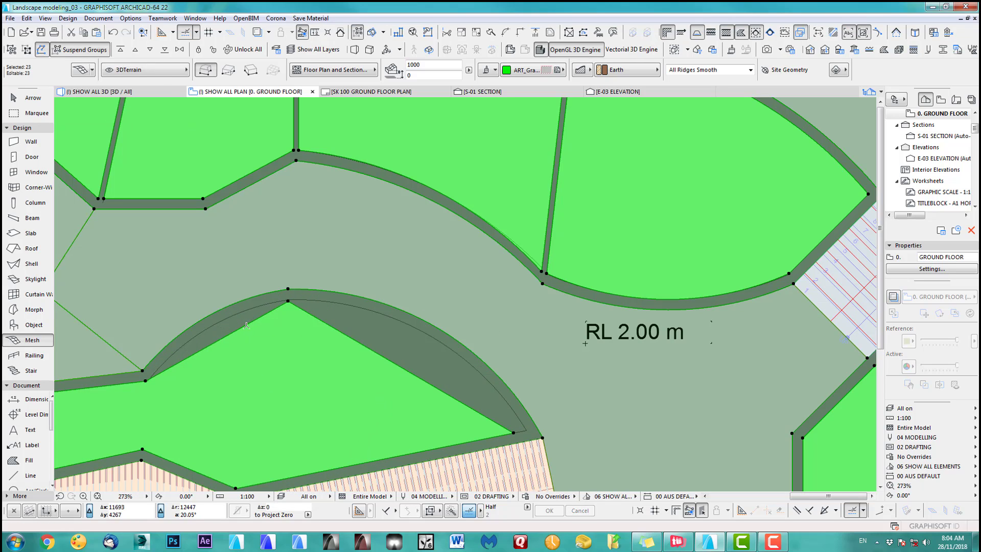
left_click(245, 325)
left_click(243, 314)
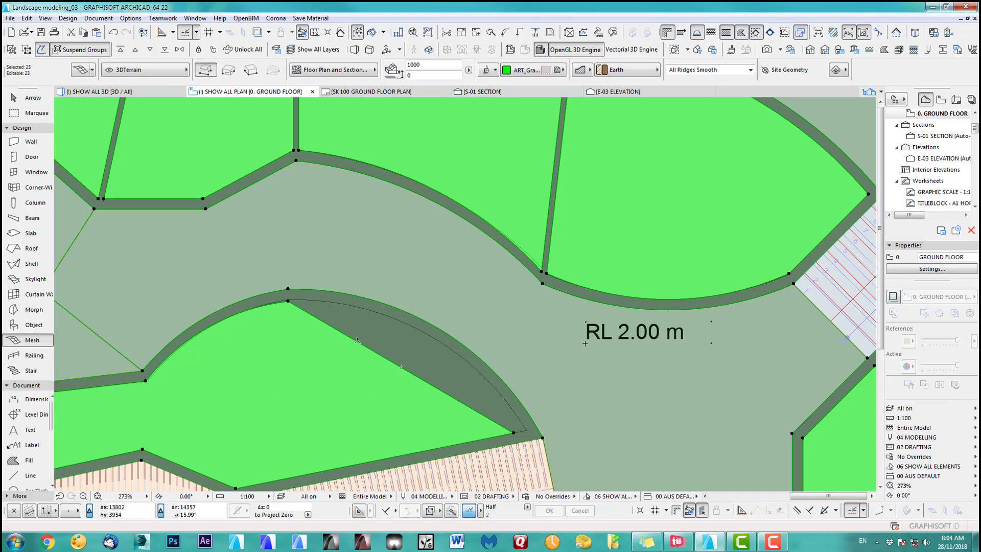
Try to curve the lower grass mesh's edge right of the peak along the arched wall's inner face.
left_click(358, 339)
left_click(392, 358)
left_click(507, 412)
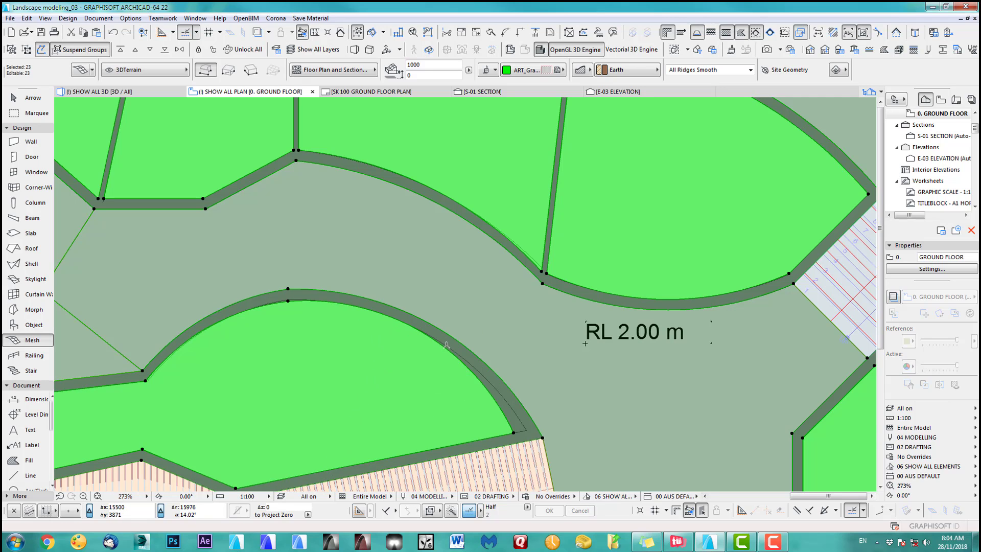
key("ctrl+z")
Move the lower grass mesh's end node to the wall's inner corner and curve its edge right of the peak along the arched wall.
left_click(514, 432)
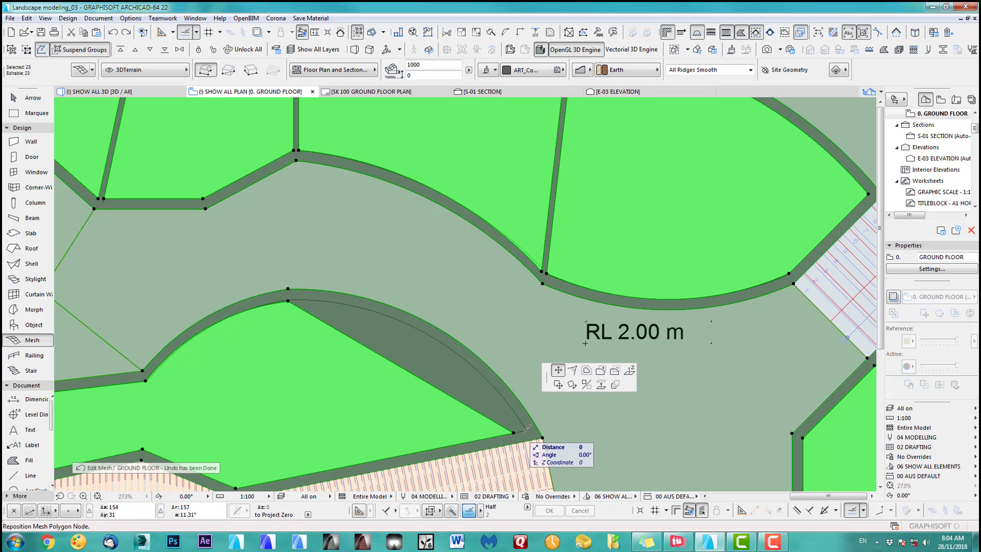
left_click(526, 430)
left_click(465, 397)
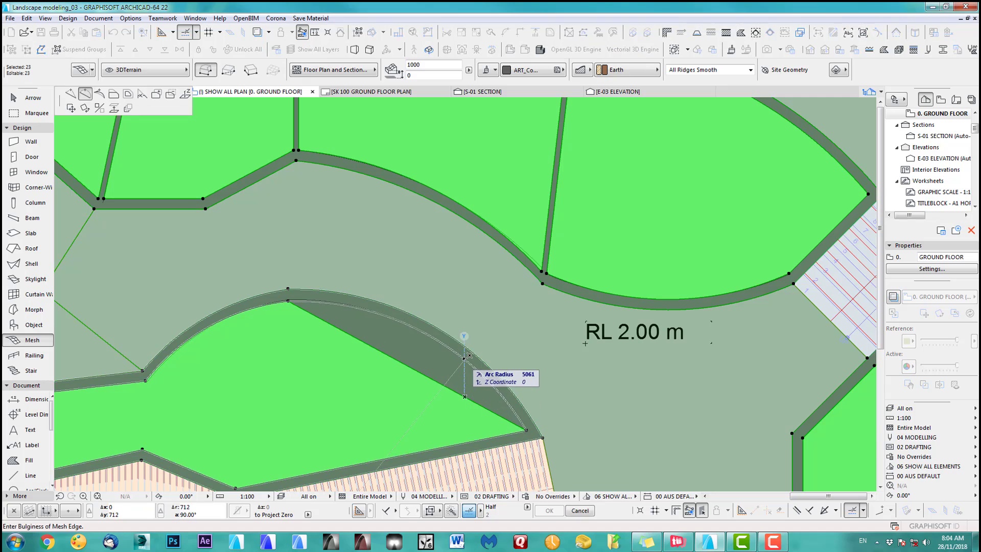
left_click(337, 319)
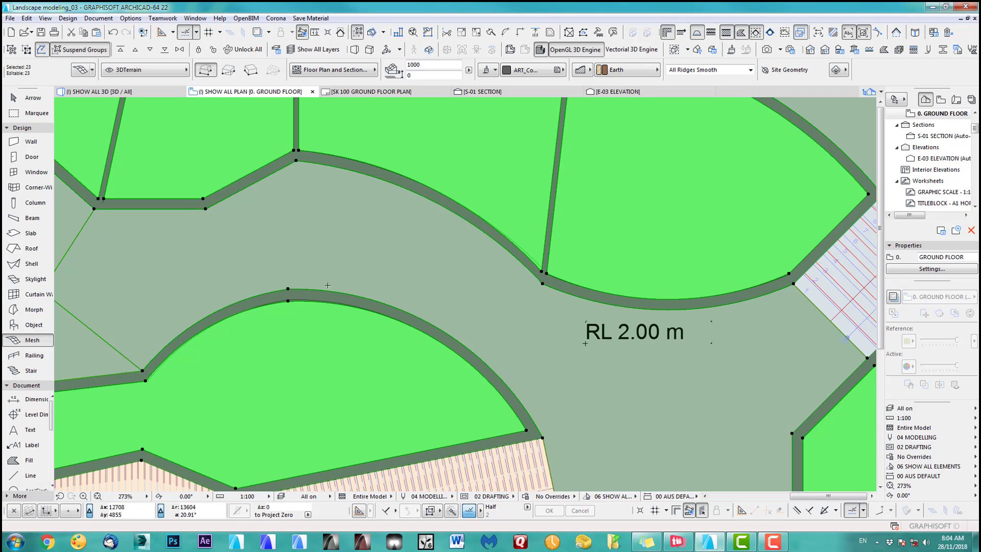
key("Escape")
Examine the curved walls and matching grass and gravel mesh edges in 3D from several sides.
scroll(459, 271, "down", 8)
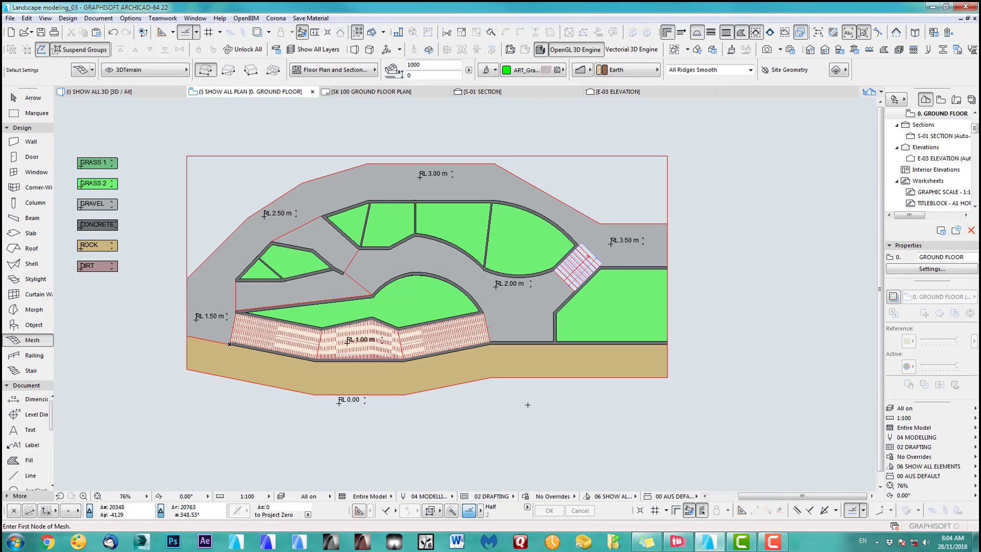
key("F3")
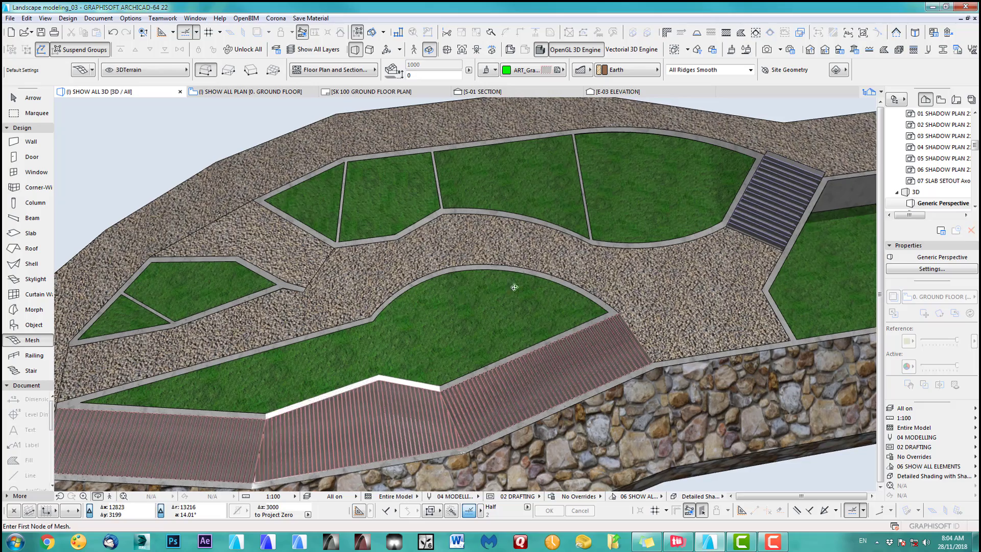
middle_click_drag(514, 288, 492, 247, "shift")
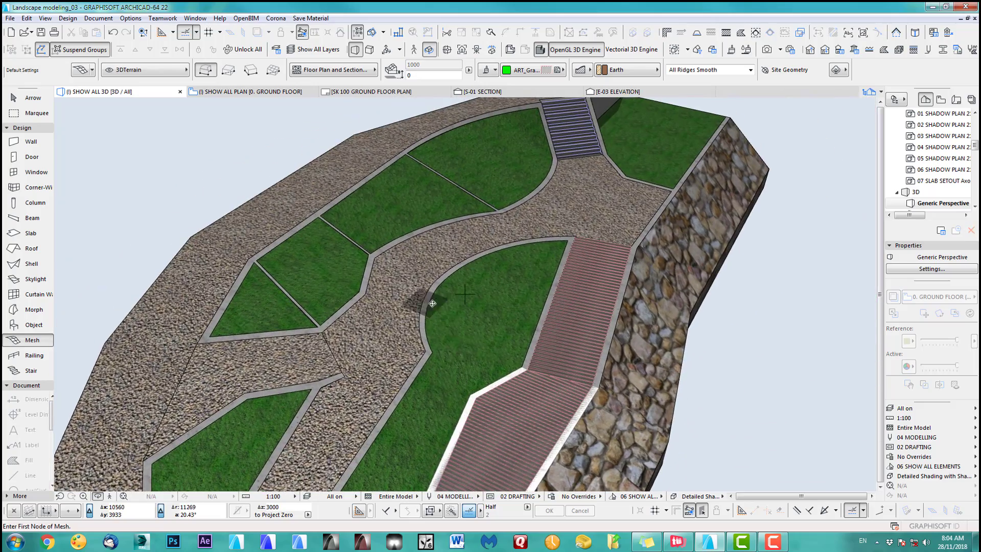
middle_click_drag(432, 304, 280, 313, "shift")
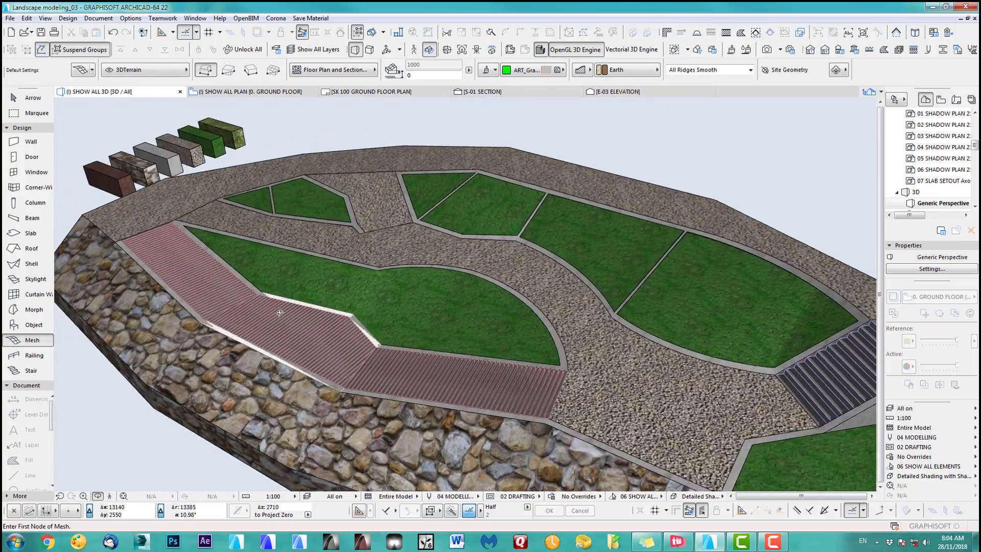
scroll(631, 296, "up", 5)
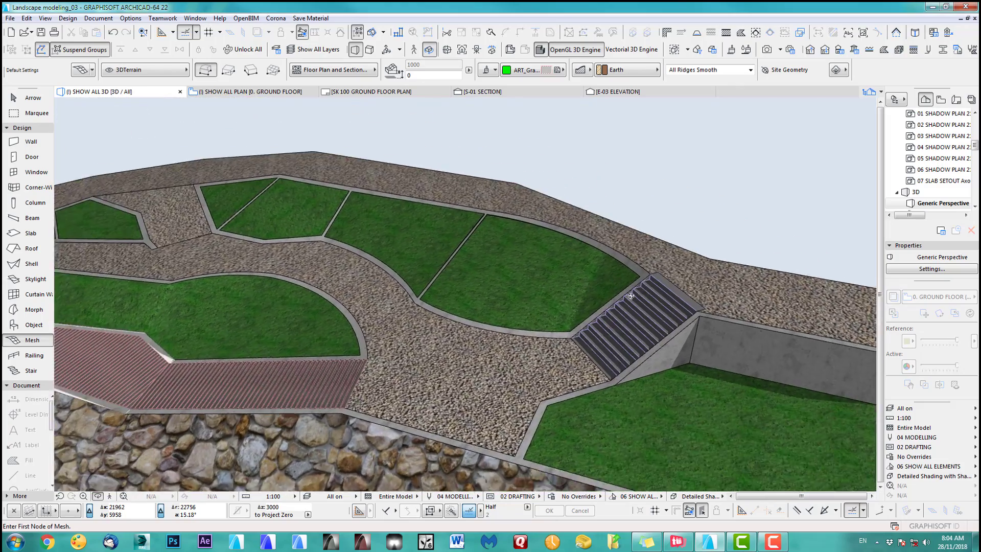
middle_click_drag(631, 296, 629, 254, "shift")
middle_click_drag(491, 321, 462, 378, "shift")
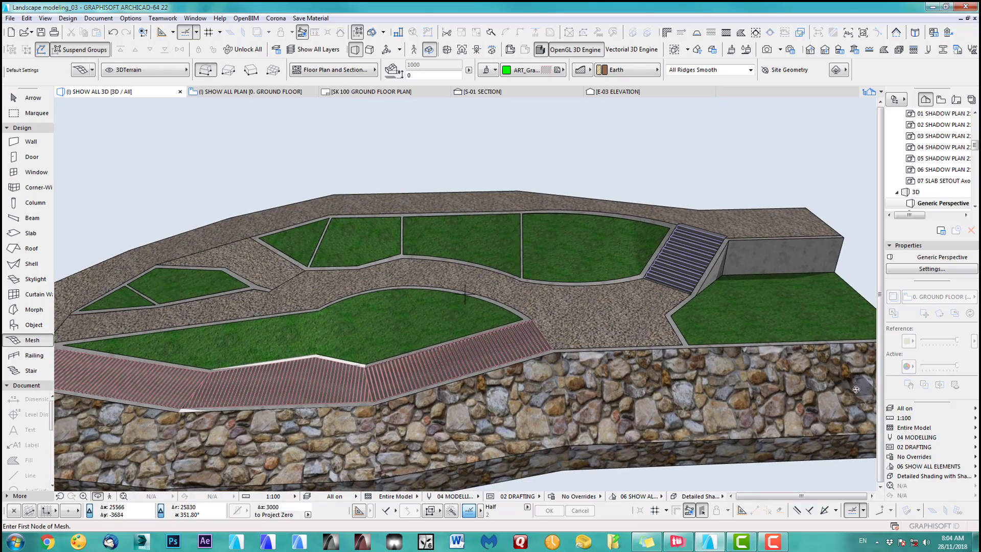
Switch the 3D view to the Tutorial layer combination and review the terraced landscape.
left_click(914, 408)
left_click(861, 419)
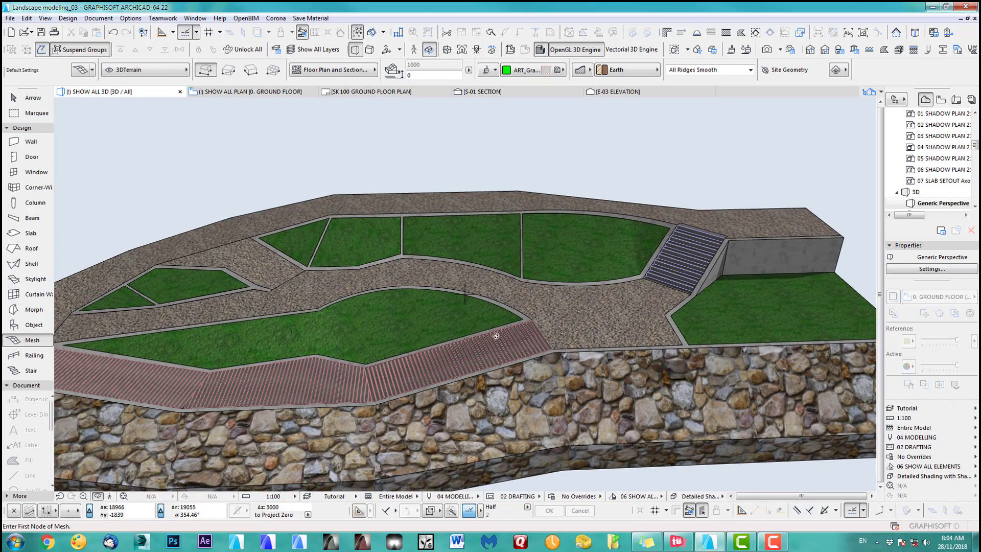
middle_click_drag(458, 346, 540, 324, "shift")
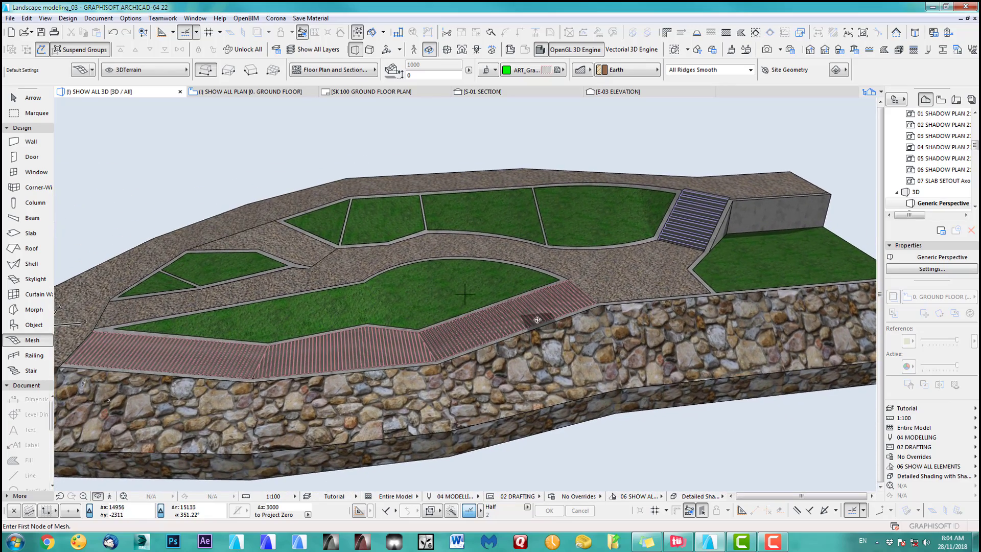
middle_click_drag(407, 339, 528, 333, "shift")
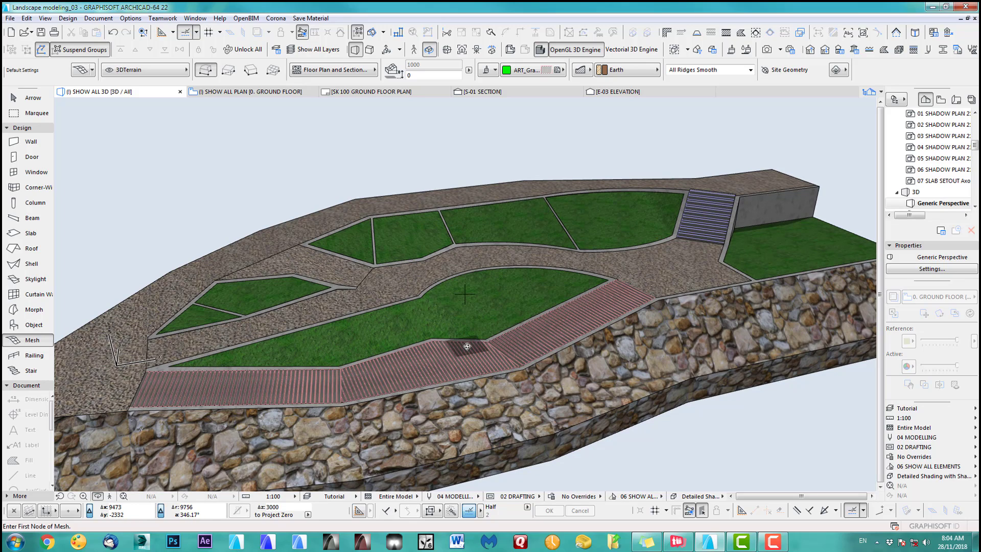
middle_click_drag(467, 345, 513, 333, "shift")
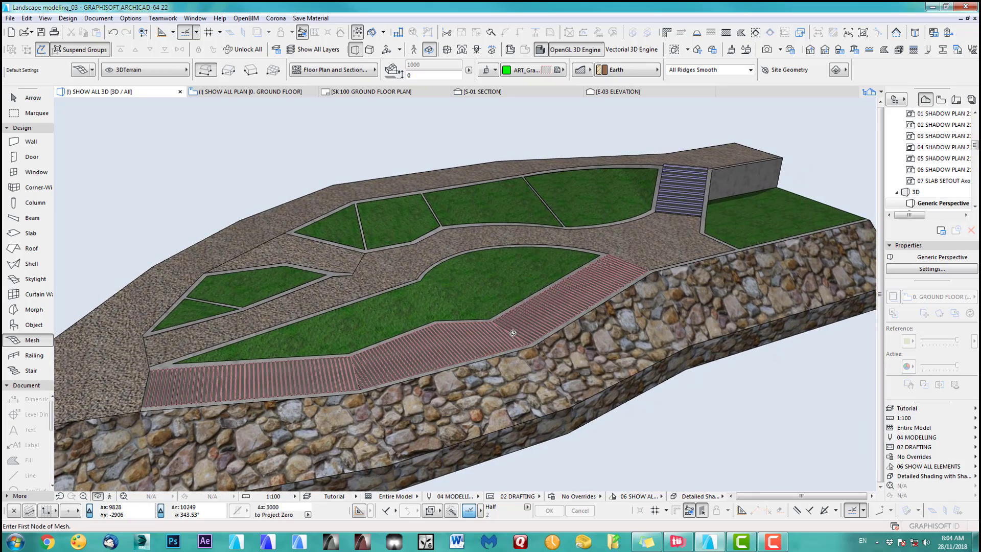